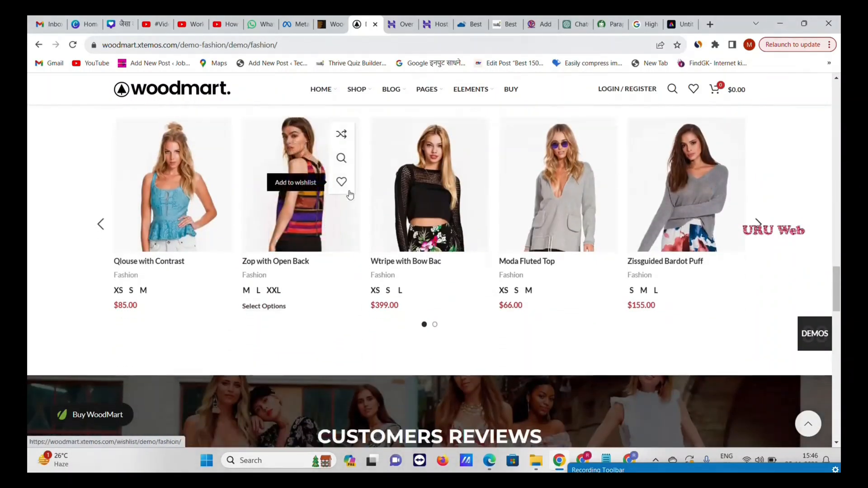
- Look over the fashion demo homepage down to its footer and open the Wtripe with Bow Bac product from the bestsellers
scroll(351, 191, "down", 10)
scroll(352, 192, "down", 6)
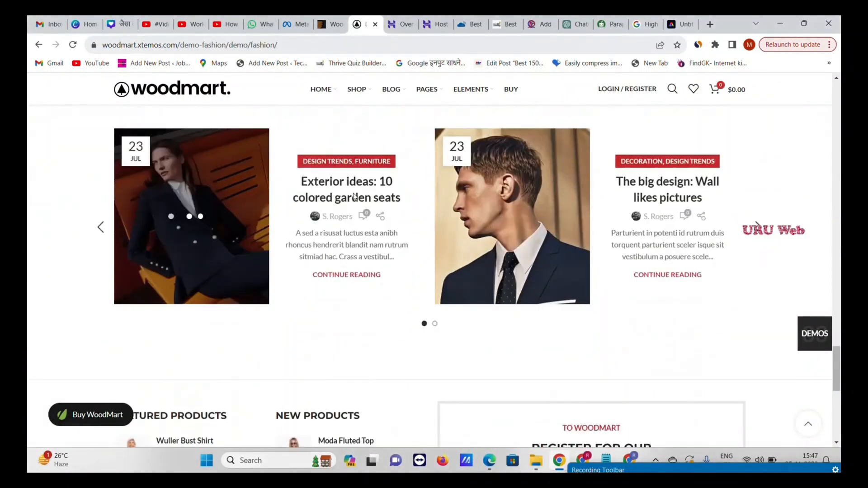
scroll(368, 206, "down", 4)
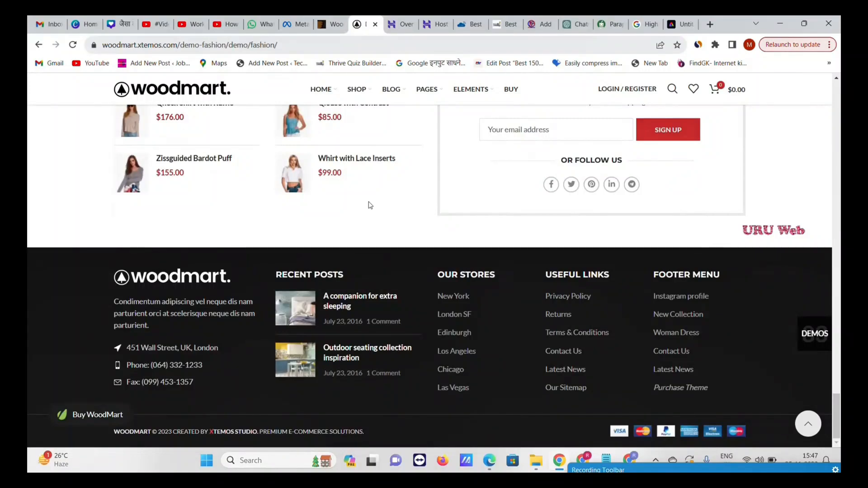
scroll(370, 205, "up", 18)
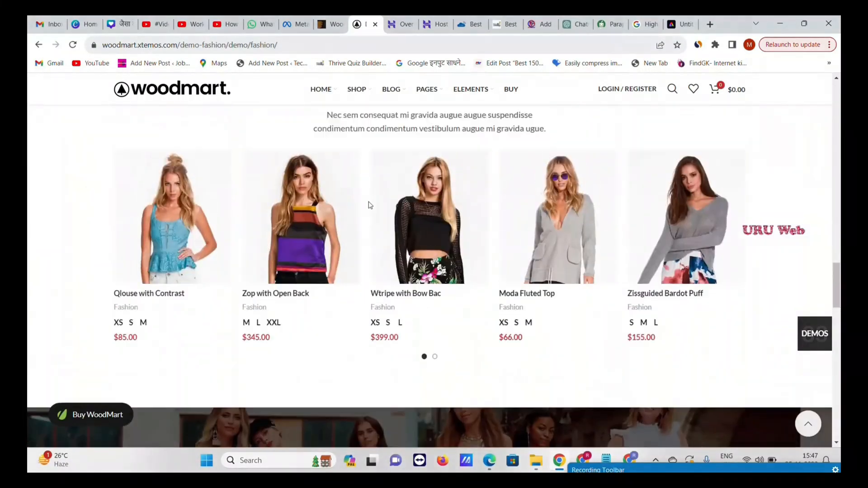
mouse_move(420, 241)
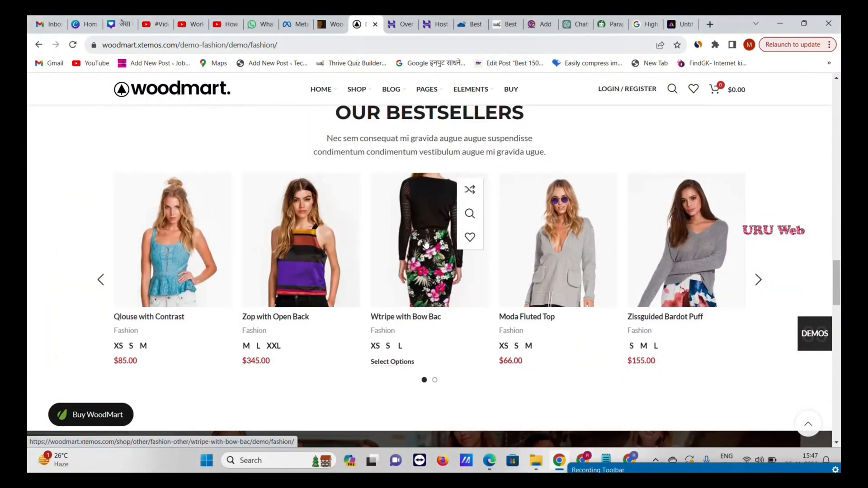
left_click(425, 244)
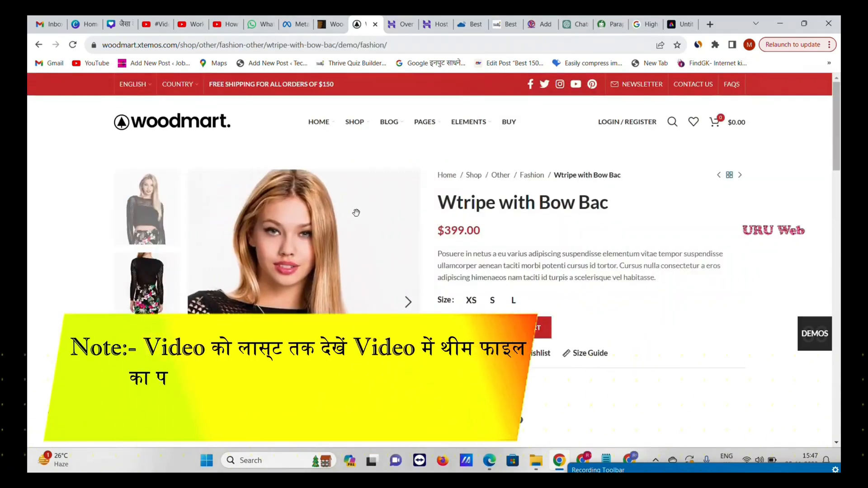
- Examine the product page's image gallery, size options, description, related products and newsletter section
scroll(154, 271, "down", 3)
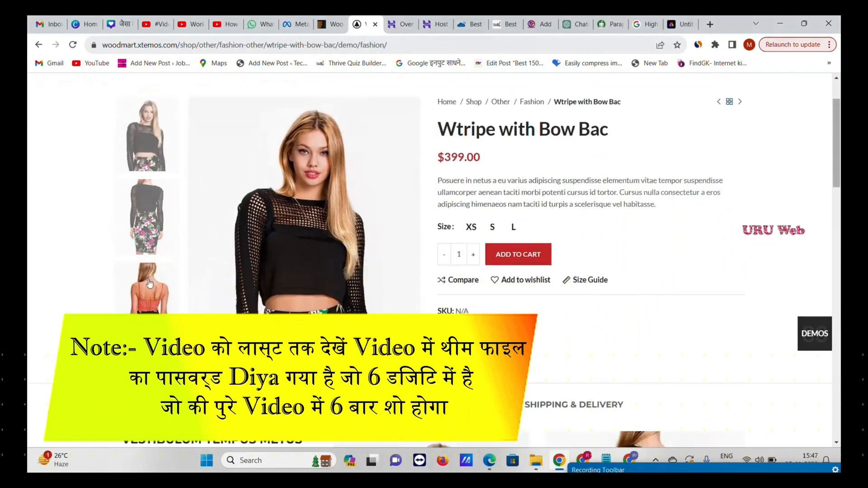
scroll(238, 194, "up", 3)
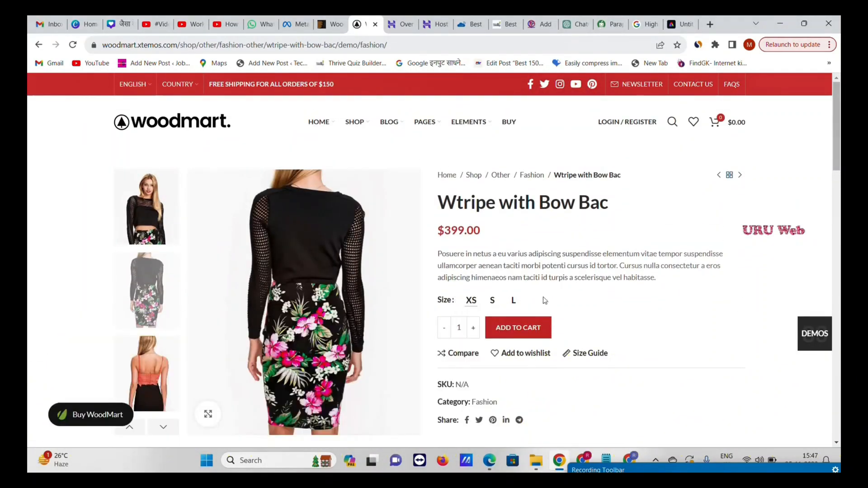
scroll(497, 299, "down", 4)
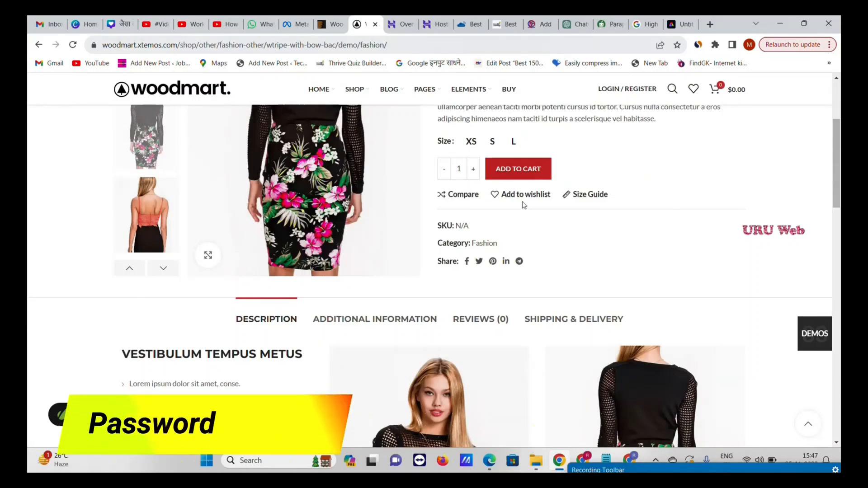
scroll(522, 213, "down", 3)
scroll(406, 248, "up", 2)
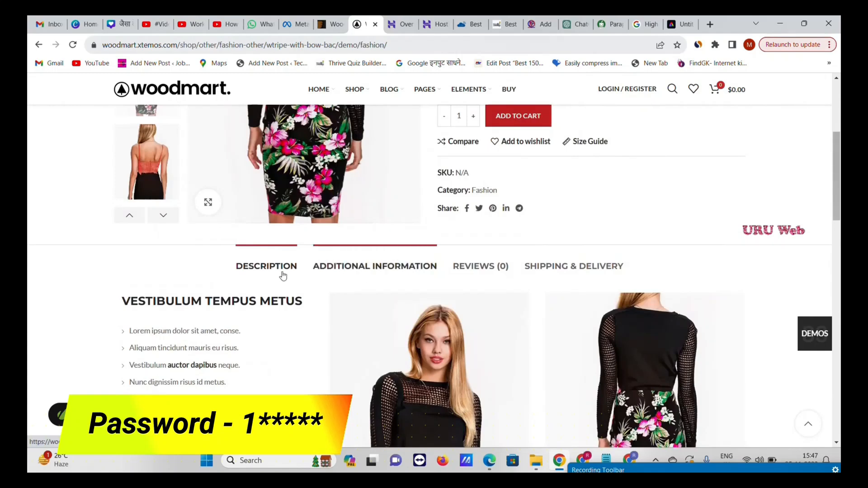
scroll(180, 298, "down", 2)
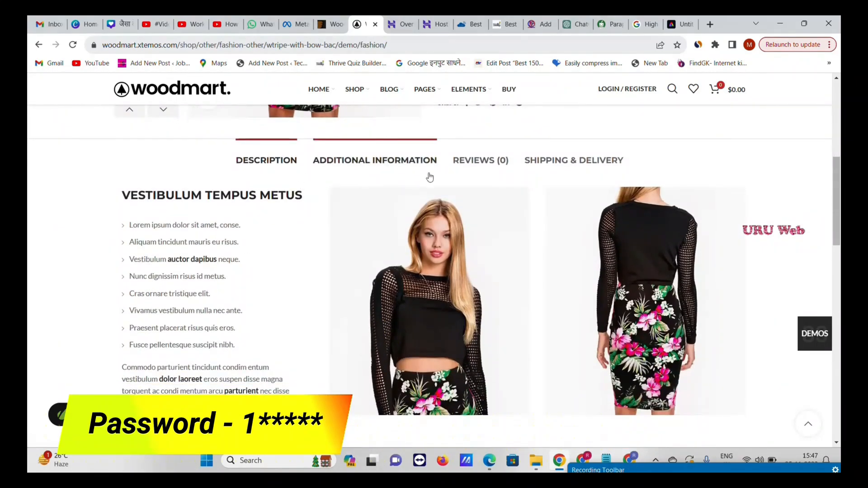
scroll(480, 227, "down", 7)
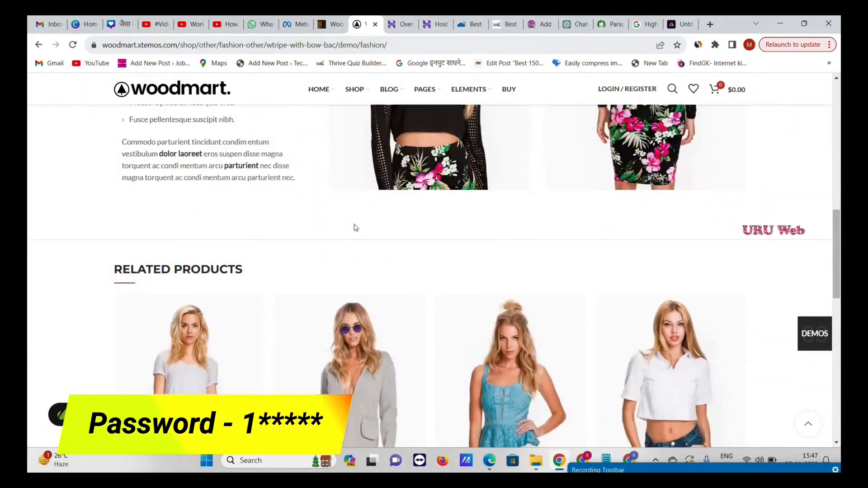
mouse_move(246, 222)
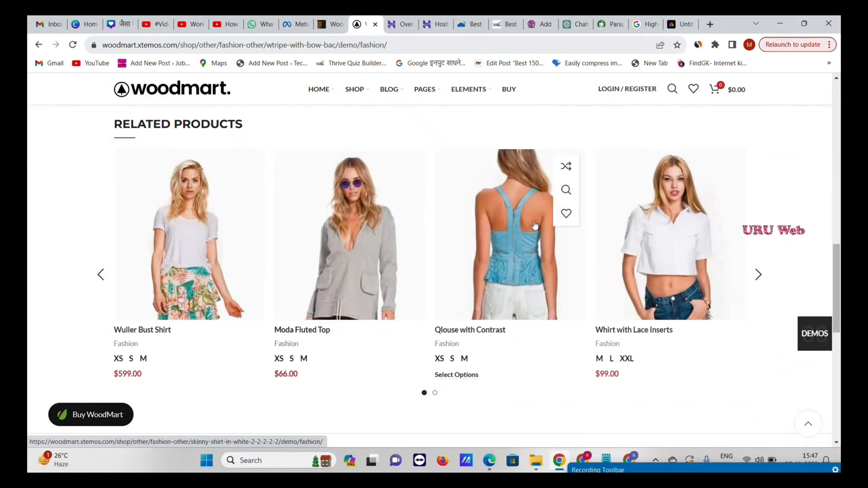
scroll(534, 225, "down", 5)
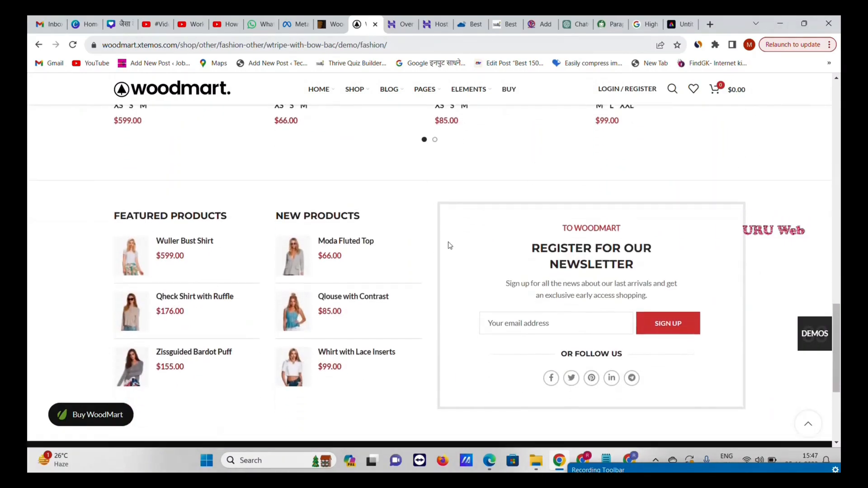
scroll(449, 245, "down", 4)
scroll(606, 265, "up", 1)
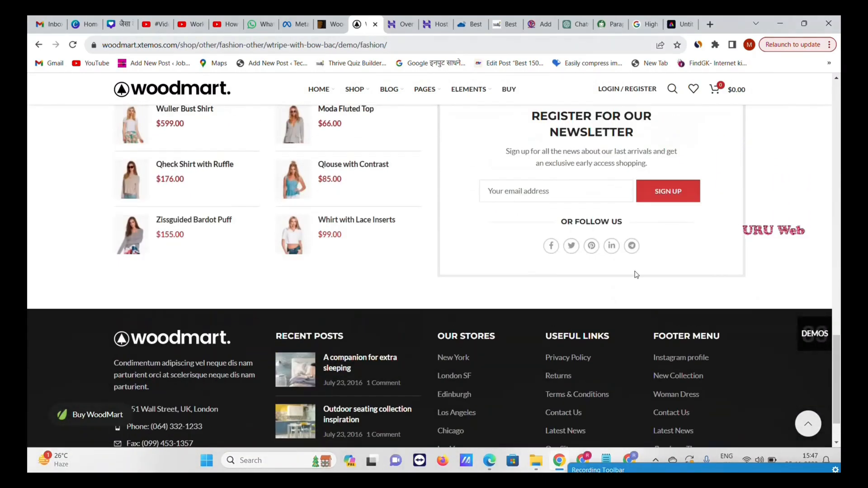
scroll(636, 274, "up", 15)
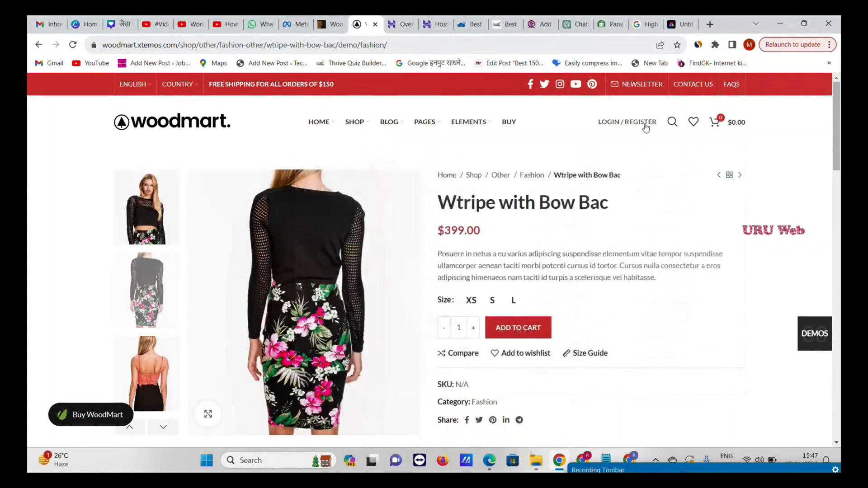
- Open the Contact Us page and review its frequently asked questions and contact form
left_click(686, 90)
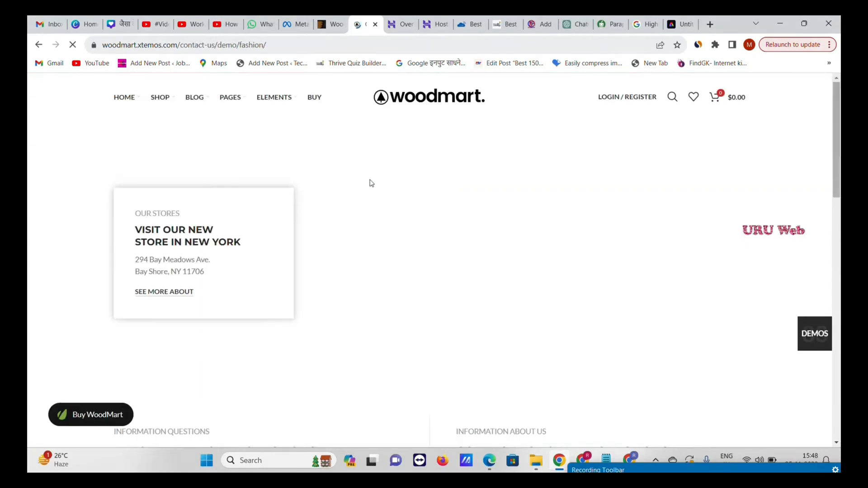
scroll(260, 230, "down", 5)
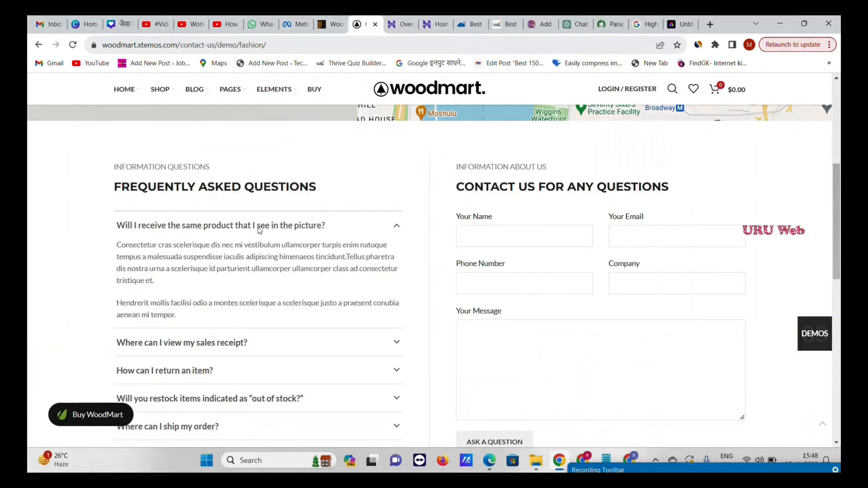
scroll(452, 226, "down", 3)
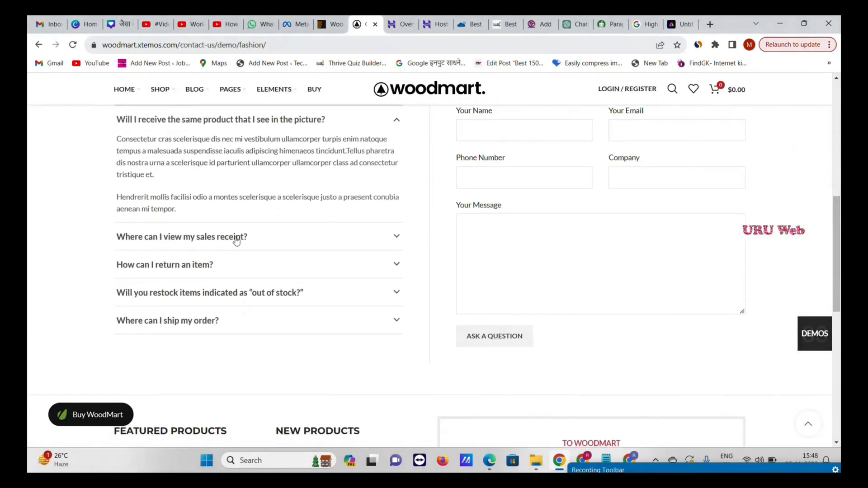
scroll(236, 241, "up", 3)
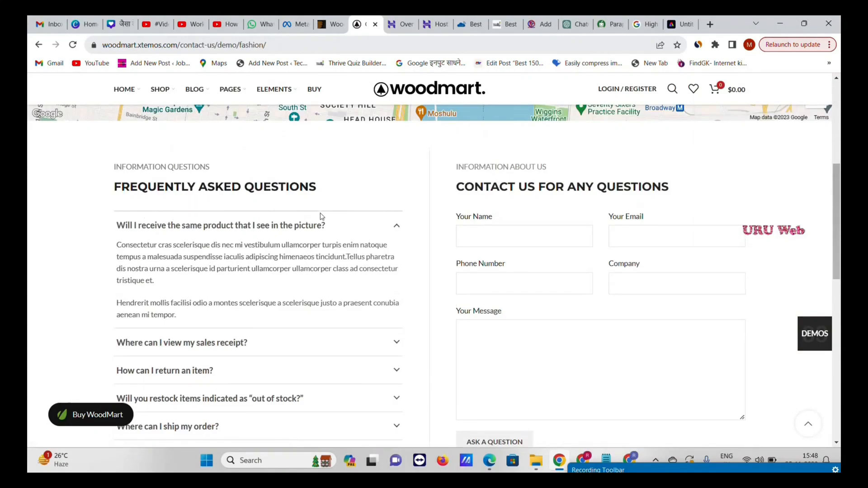
scroll(322, 216, "down", 9)
scroll(461, 287, "up", 6)
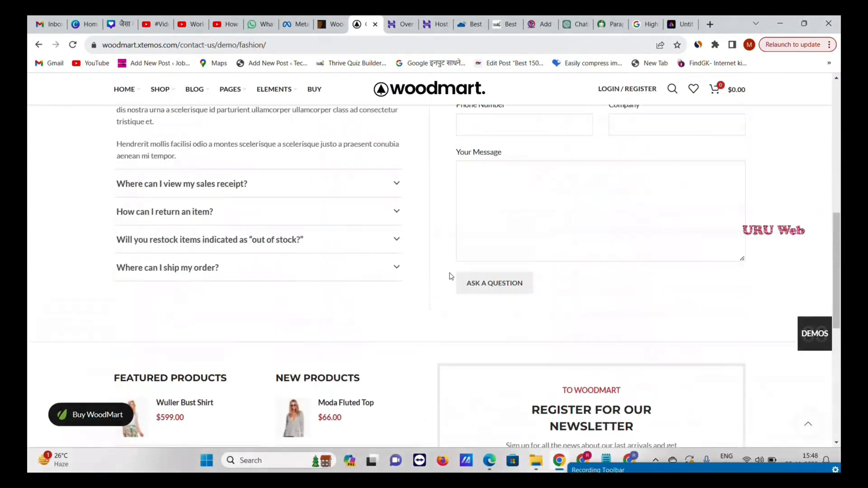
scroll(451, 276, "up", 1)
- Return to the fashion demo homepage and examine the submenus of the product categories, such as Furniture and Cooking
scroll(484, 246, "up", 8)
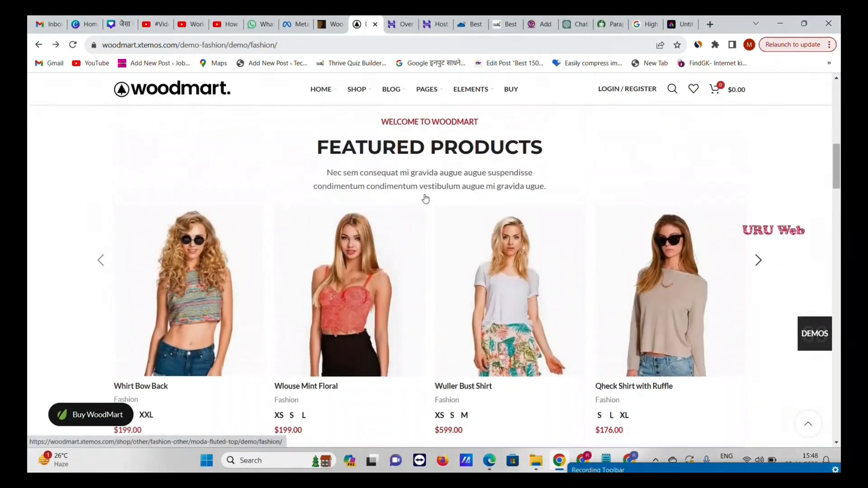
scroll(425, 198, "up", 8)
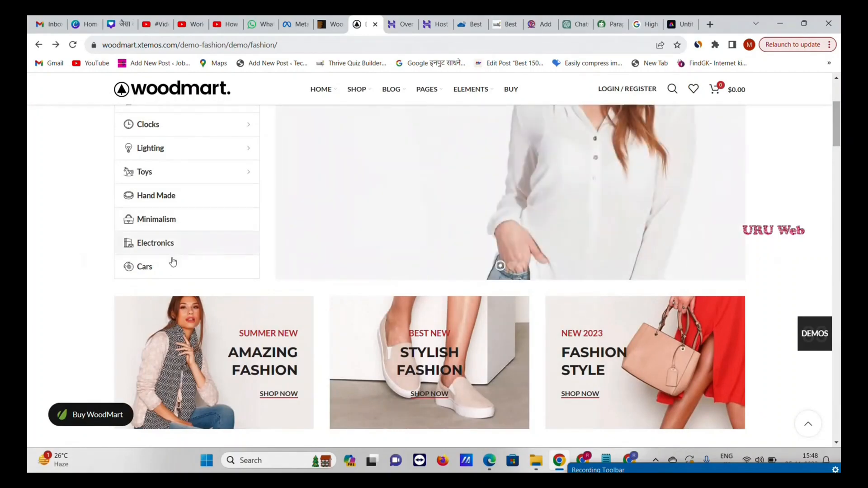
scroll(173, 262, "up", 4)
mouse_move(173, 193)
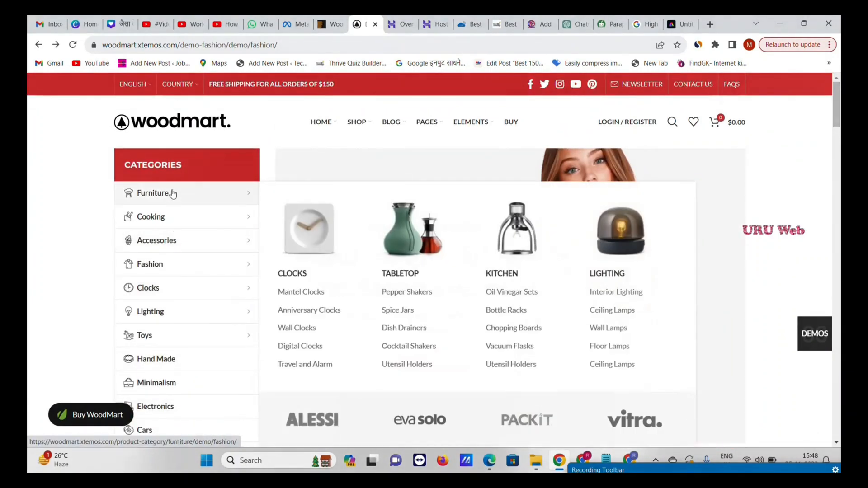
mouse_move(182, 227)
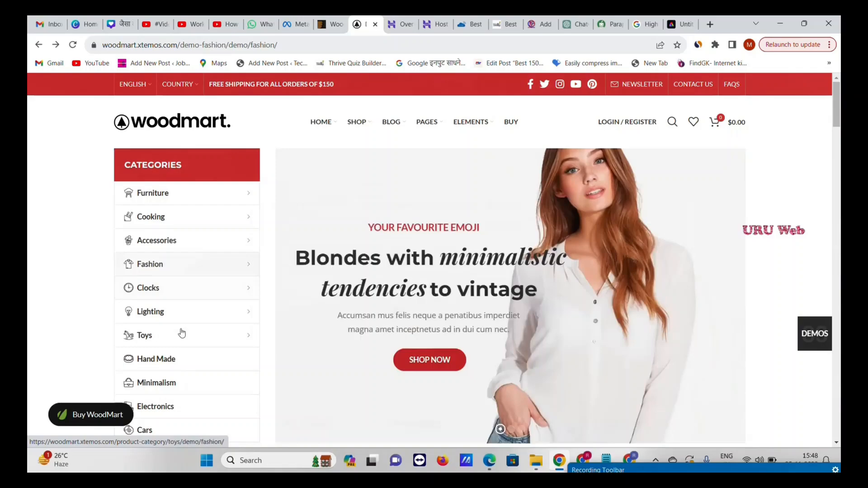
mouse_move(190, 338)
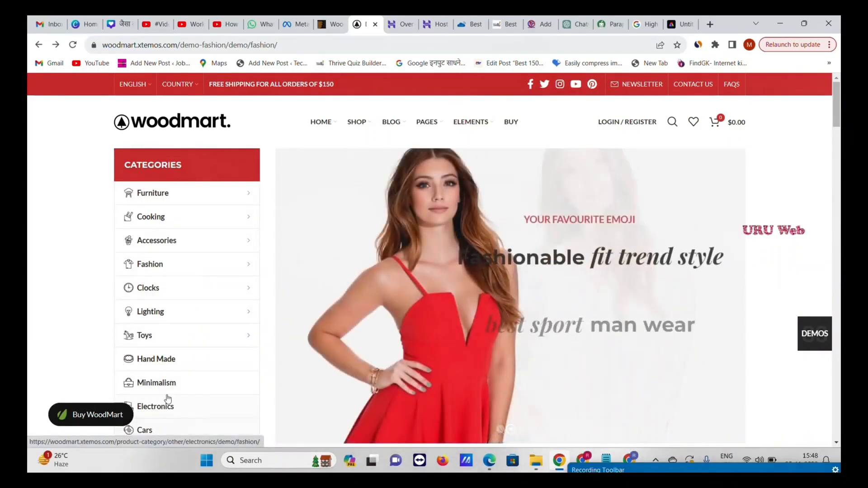
mouse_move(188, 292)
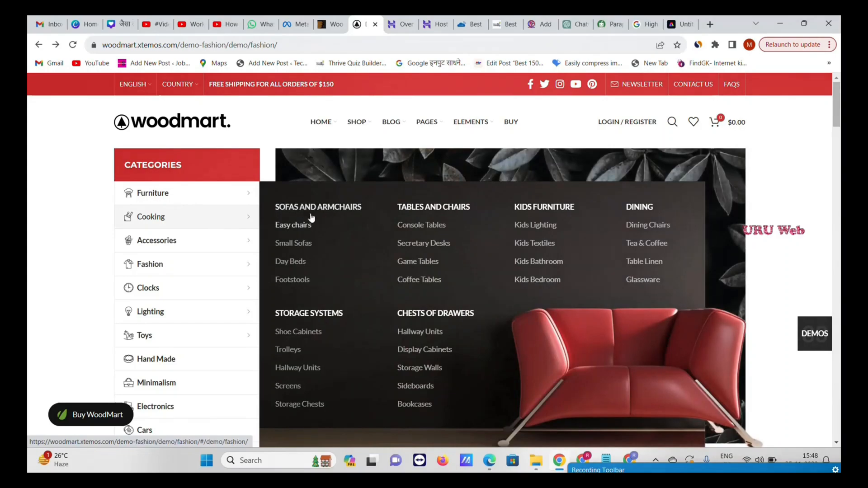
- Examine the homepage's promotional banners and Featured Products, down to the Our Categories section
scroll(732, 292, "down", 5)
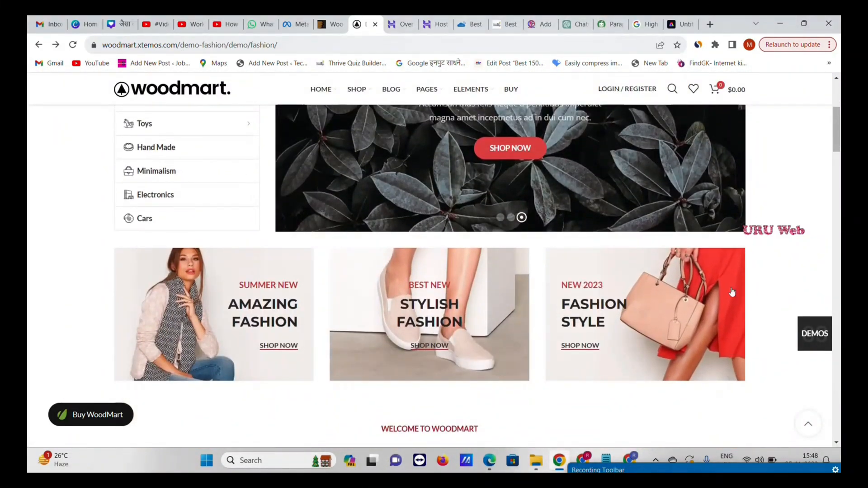
scroll(732, 292, "down", 5)
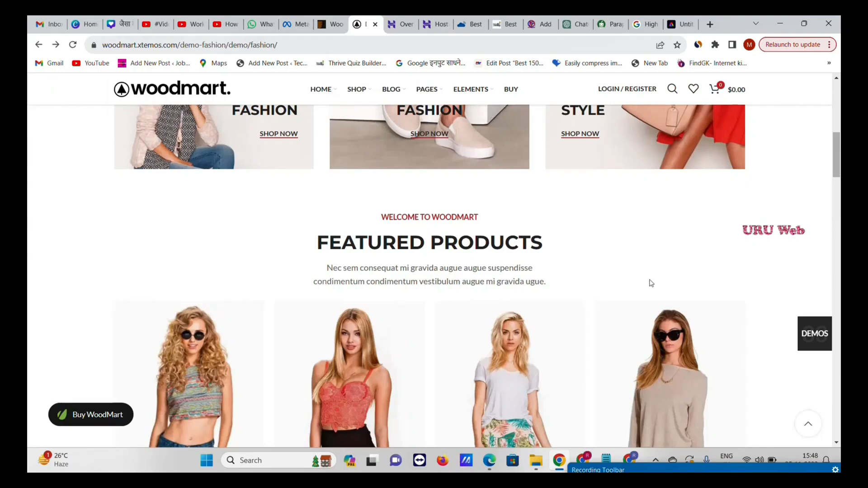
scroll(649, 282, "down", 7)
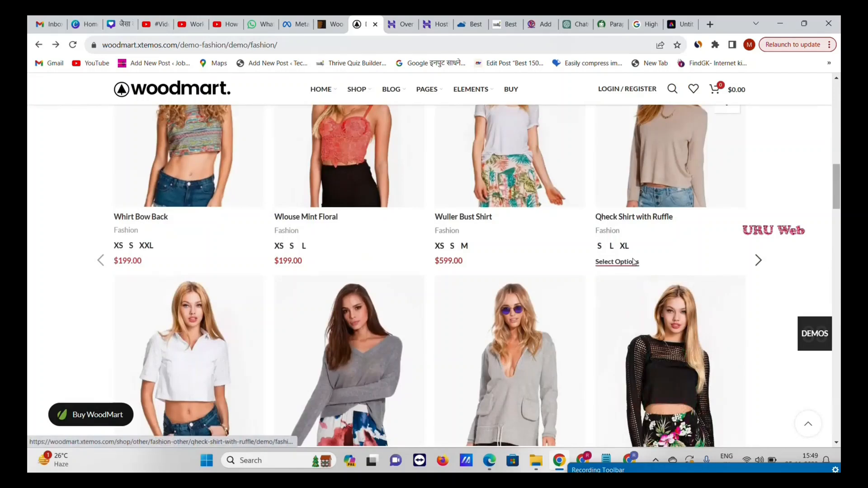
scroll(633, 261, "down", 5)
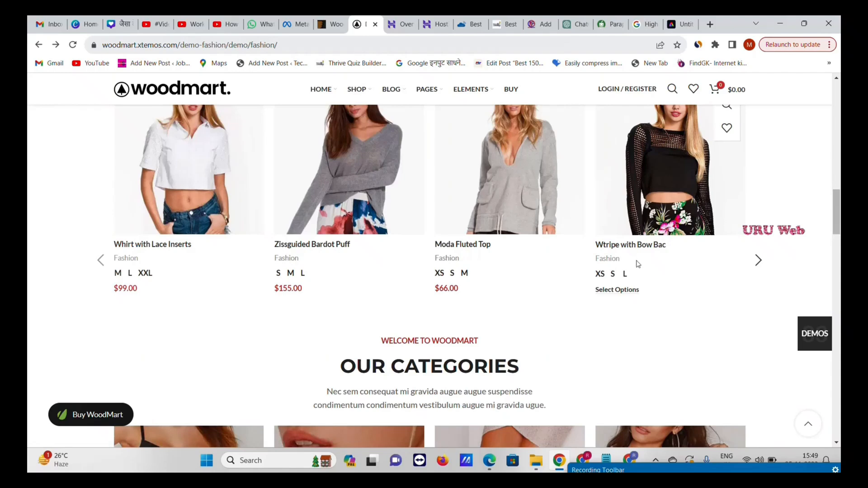
scroll(700, 219, "down", 1)
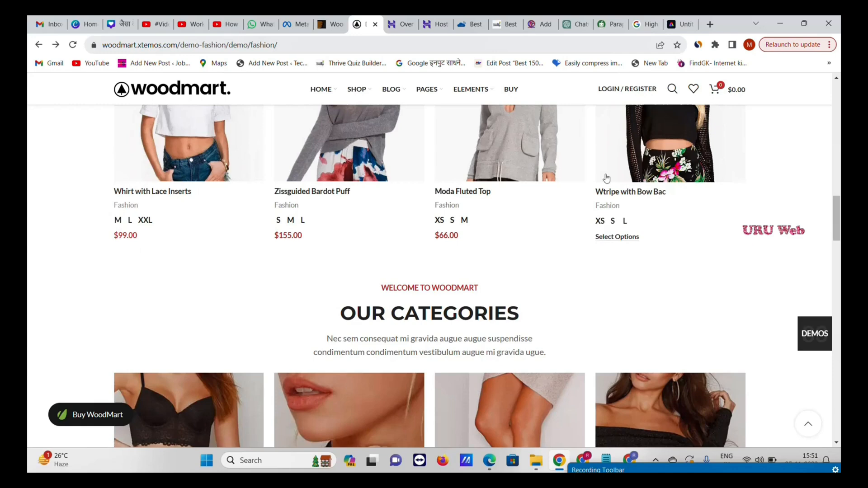
- Switch to the Hostinger site and compare the features of the Premium, Business and Cloud Startup hosting packages
left_click(441, 21)
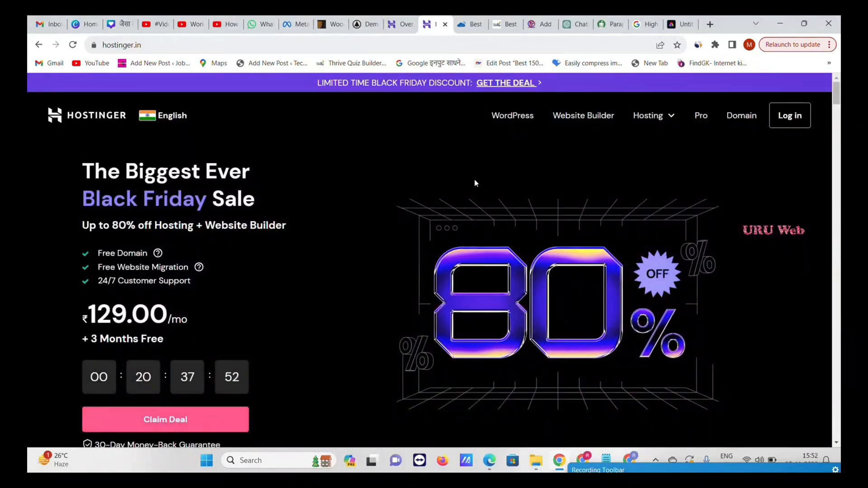
scroll(483, 183, "down", 5)
scroll(487, 182, "down", 7)
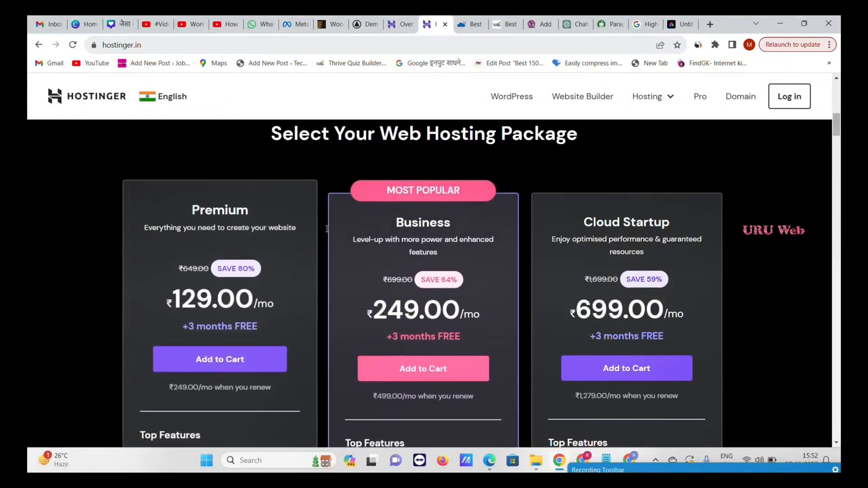
scroll(441, 223, "down", 12)
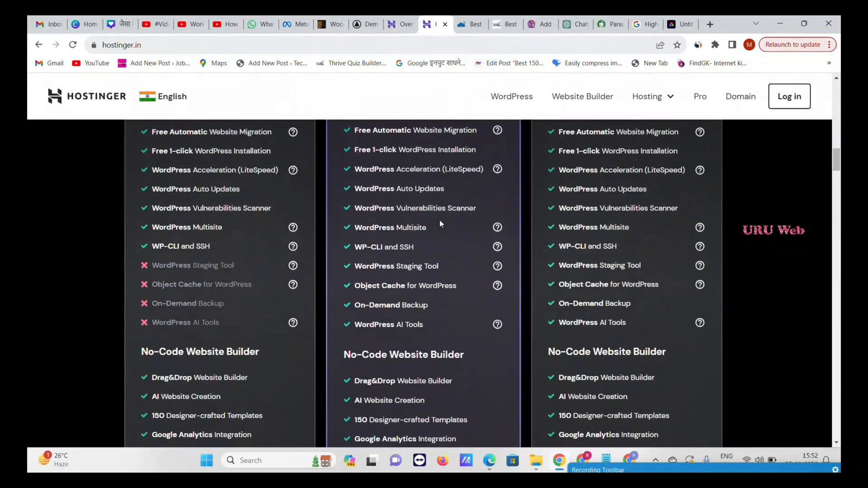
scroll(439, 220, "down", 20)
scroll(636, 193, "up", 5)
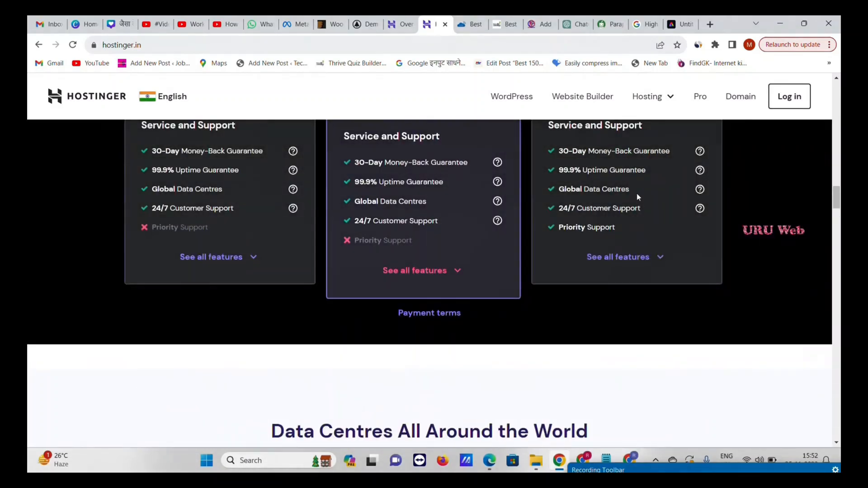
- Open Hostinger's Web Hosting page and examine the package prices and top features, especially those of the Premium plan
left_click(652, 96)
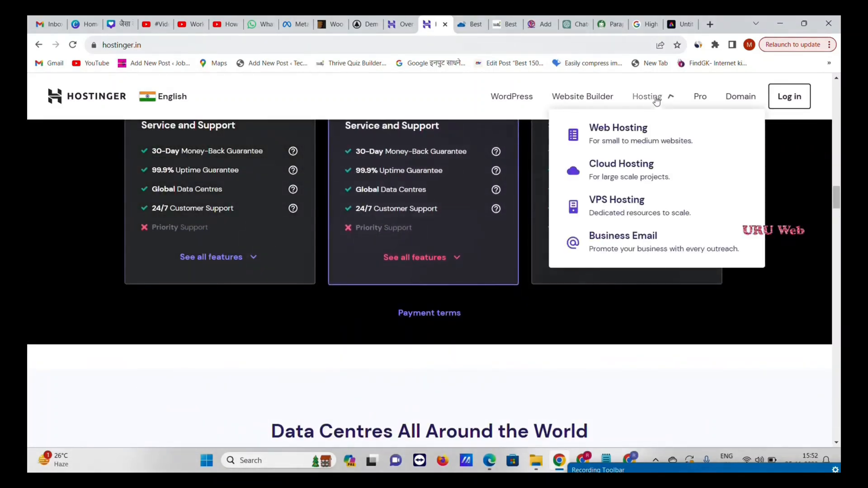
left_click(625, 132)
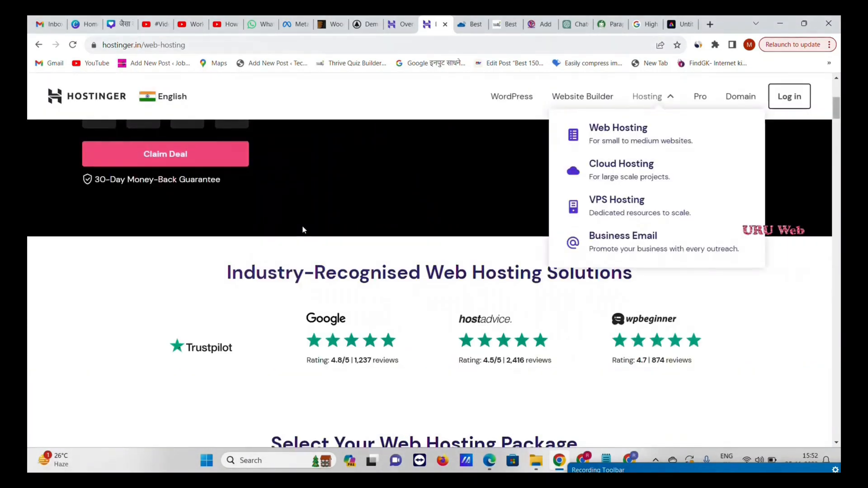
scroll(302, 230, "down", 5)
scroll(195, 265, "down", 1)
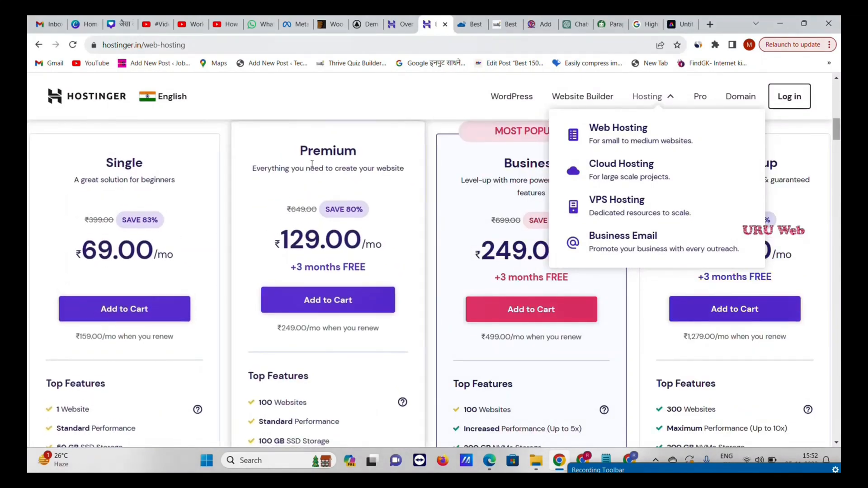
left_click_drag(284, 143, 345, 198)
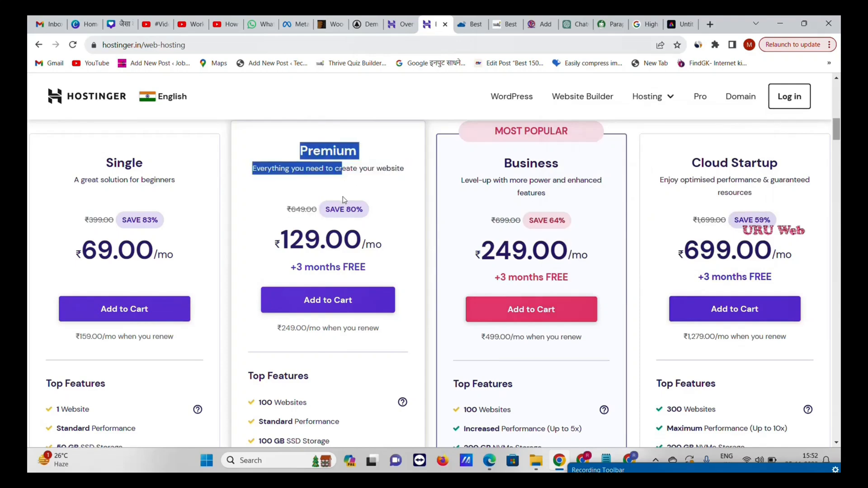
scroll(336, 207, "down", 5)
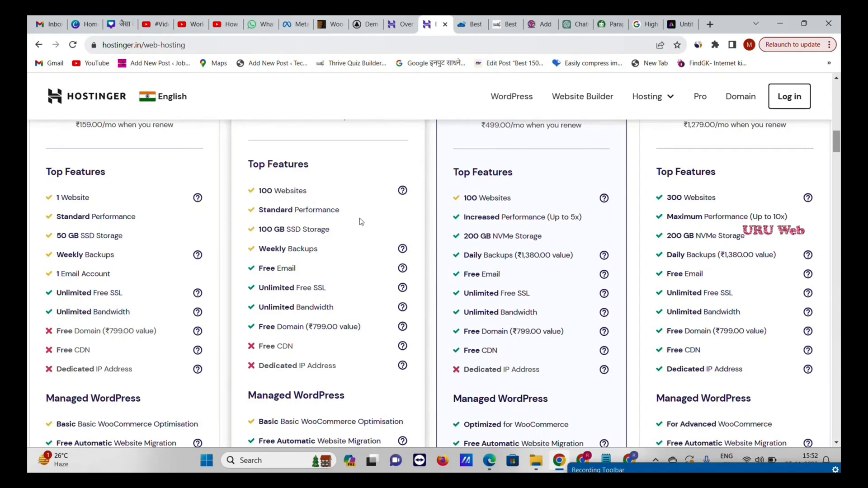
- Open Hostinger's domain name search and check the availability of the domain name "hjhg"
left_click(741, 100)
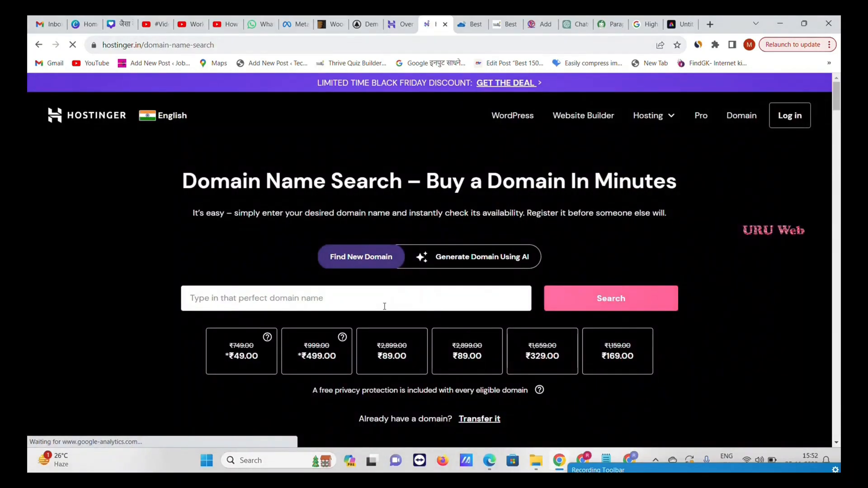
left_click(381, 305)
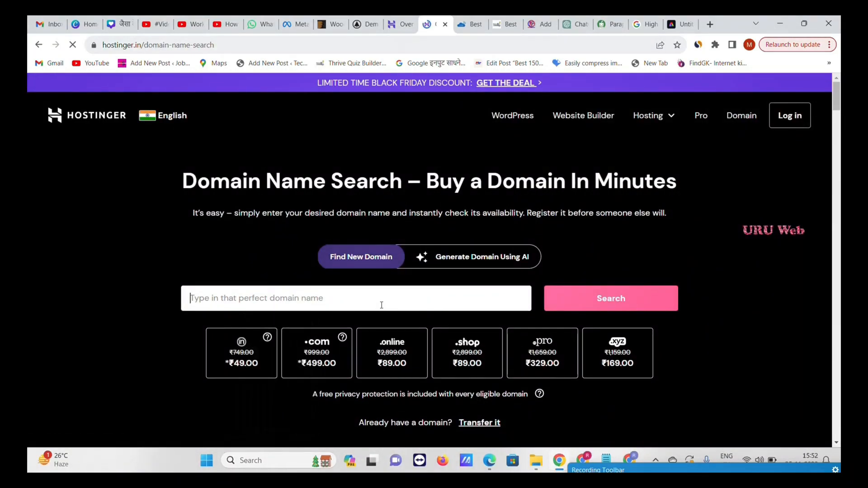
left_click(378, 300)
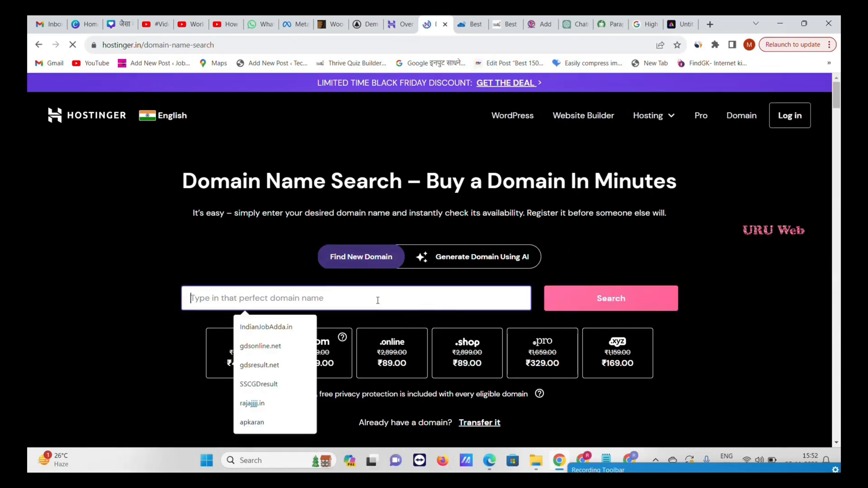
type("hjhg")
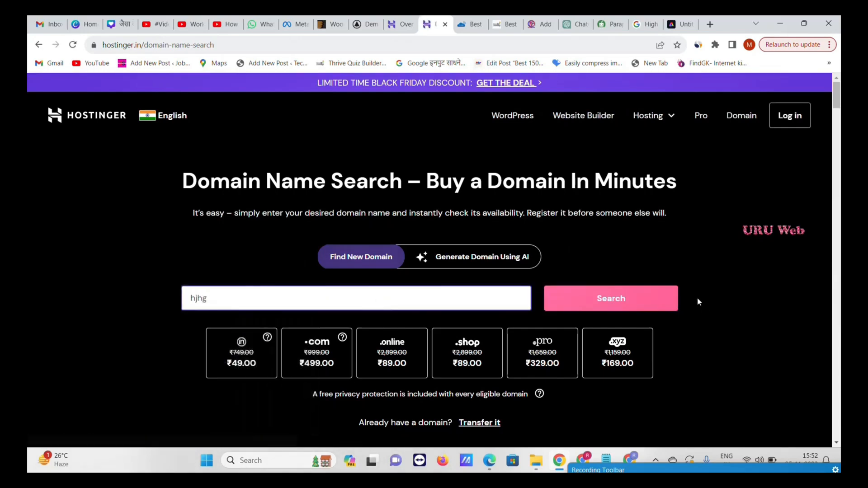
left_click(669, 301)
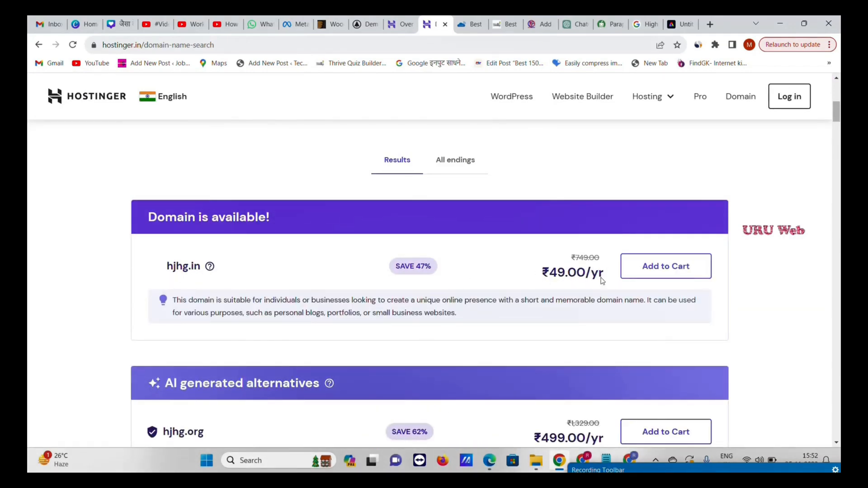
- Review the yearly prices of the available domain and its alternative endings in the search results
scroll(213, 334, "down", 3)
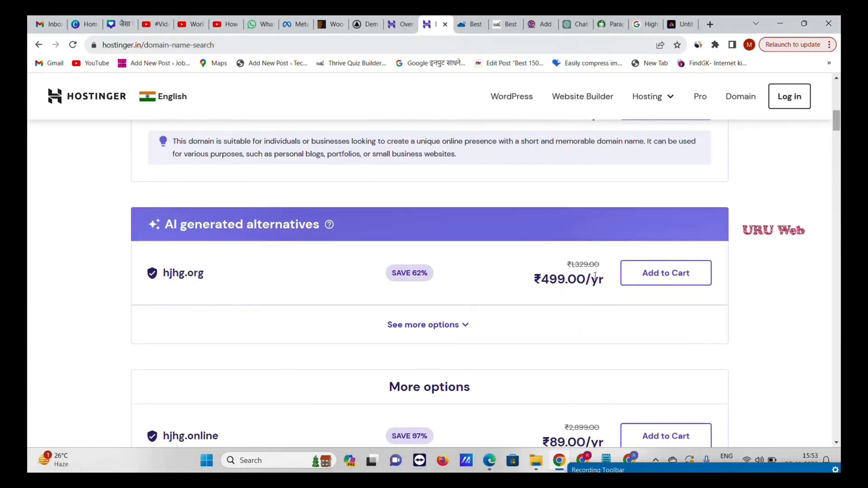
scroll(206, 329, "down", 2)
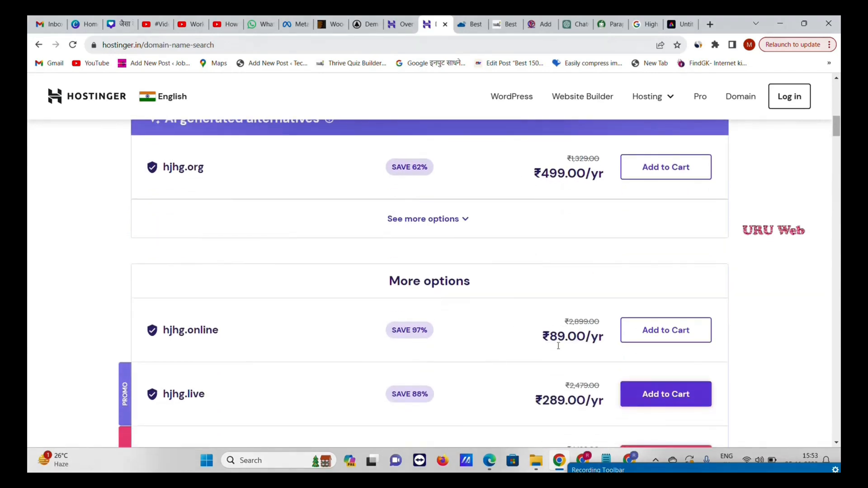
scroll(158, 368, "down", 2)
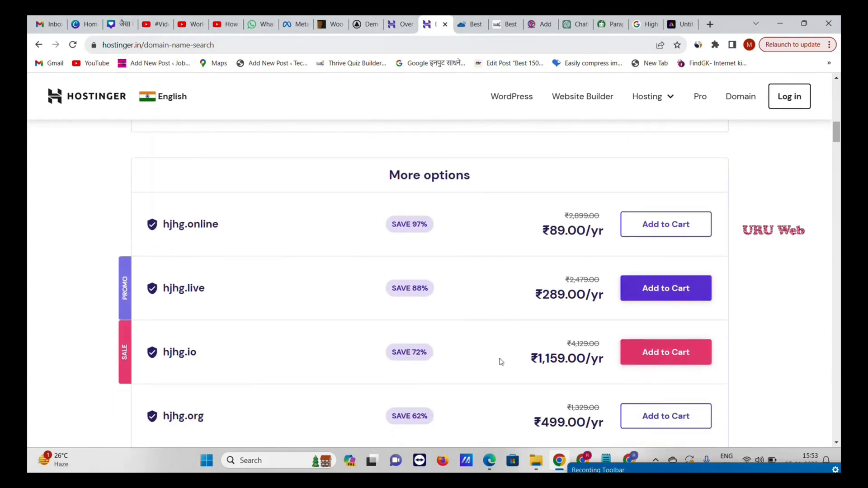
scroll(418, 364, "down", 4)
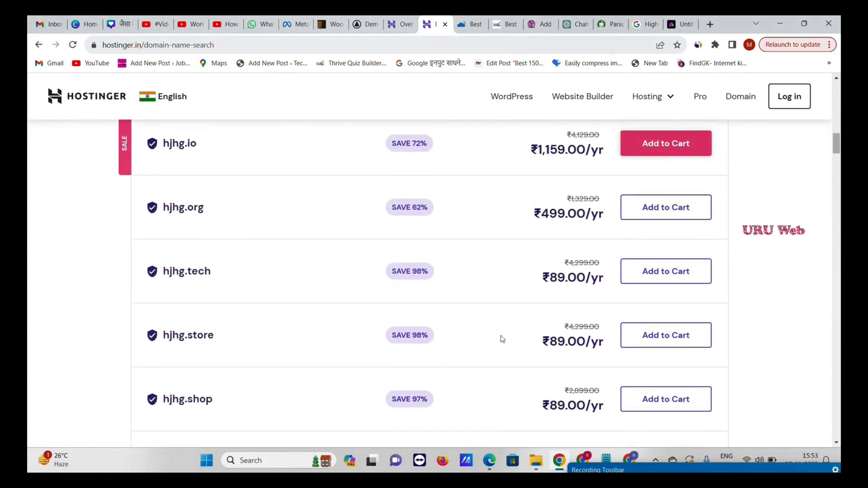
scroll(500, 338, "up", 3)
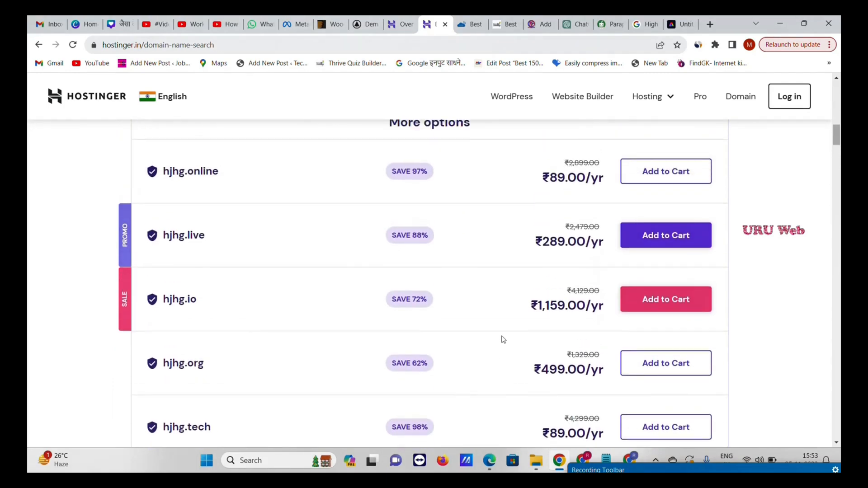
scroll(452, 271, "up", 3)
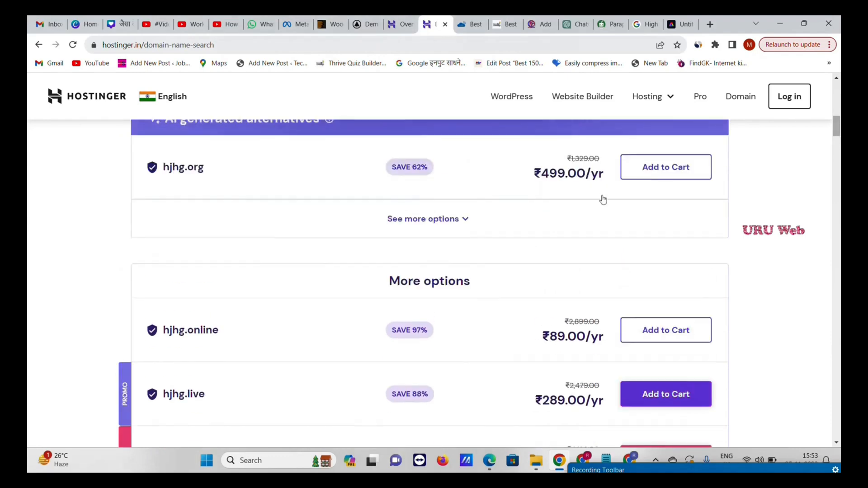
- Return to the Web Hosting page and examine the Premium package's features, including the free domain and Managed WordPress sections
mouse_move(644, 99)
left_click(631, 136)
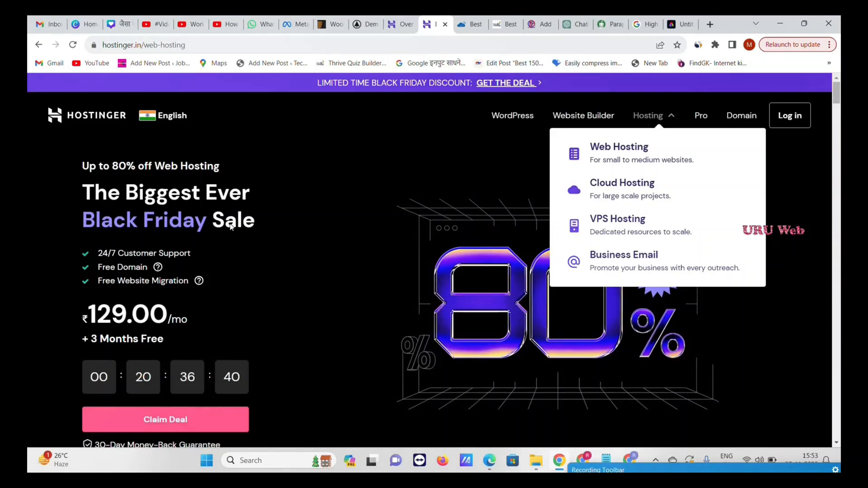
scroll(230, 227, "down", 12)
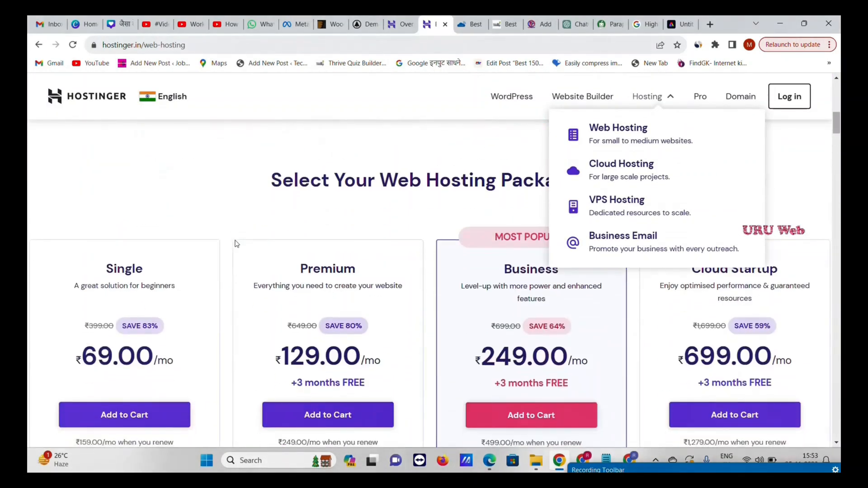
left_click(216, 200)
scroll(354, 246, "down", 2)
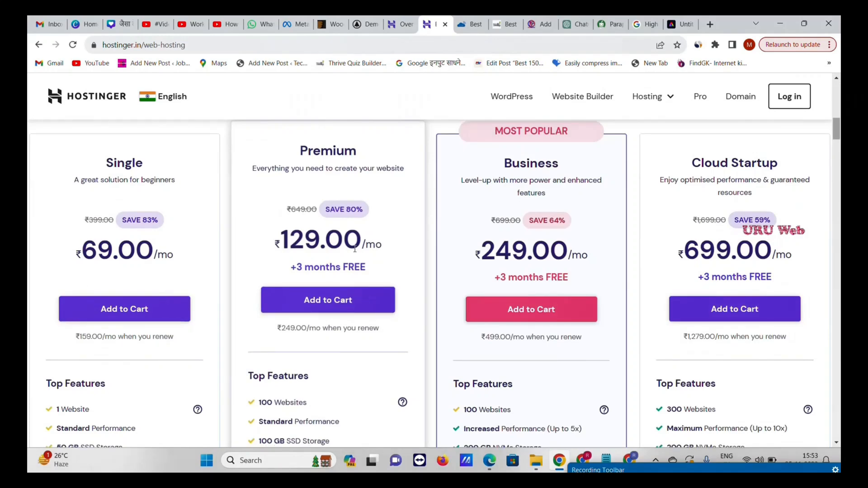
scroll(330, 304, "down", 2)
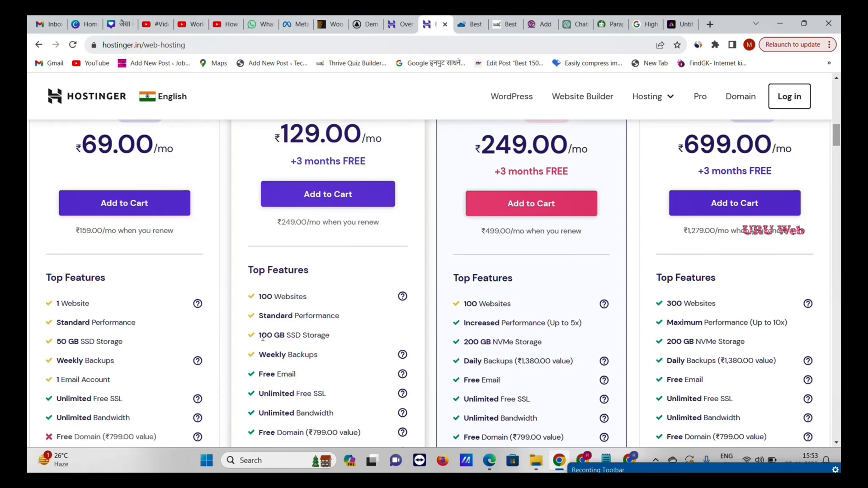
scroll(301, 329, "down", 3)
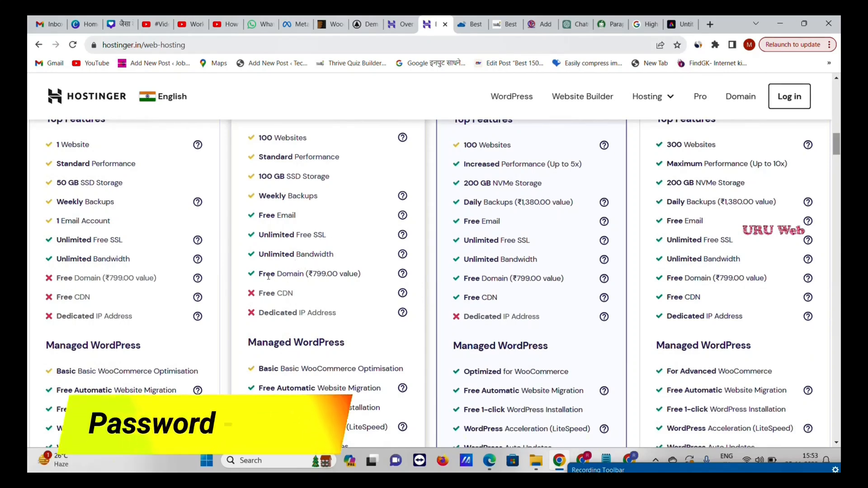
left_click_drag(262, 274, 346, 274)
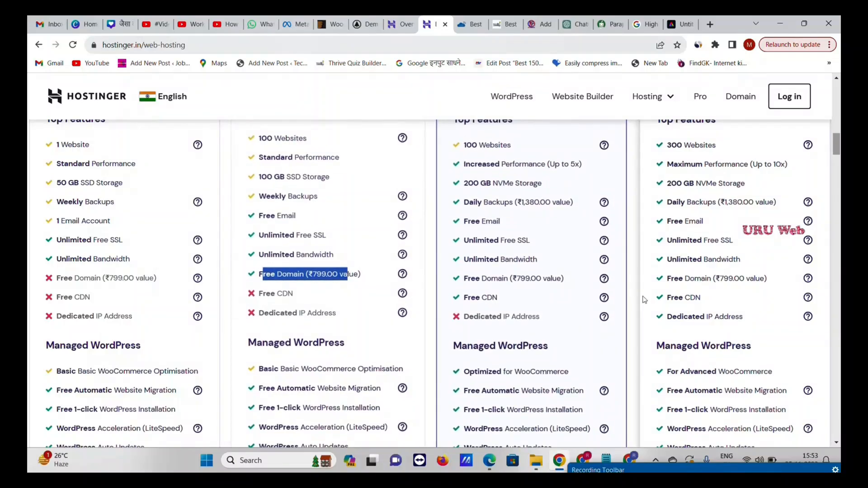
scroll(348, 360, "down", 5)
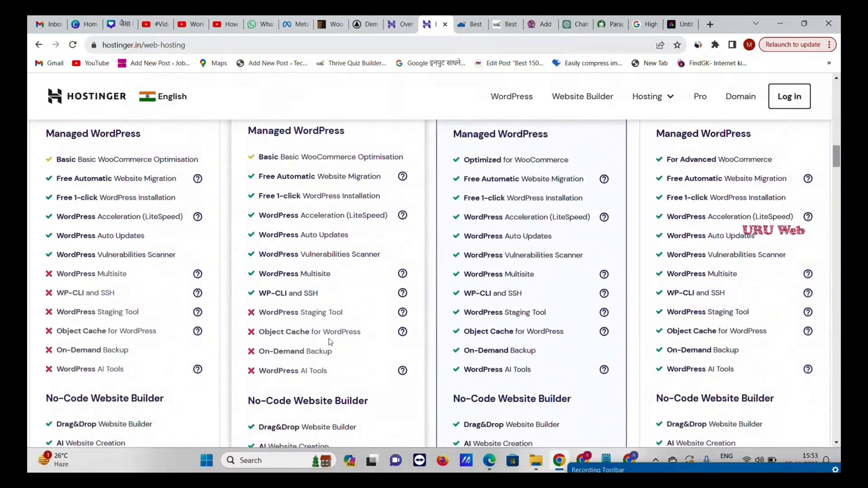
scroll(329, 328, "up", 14)
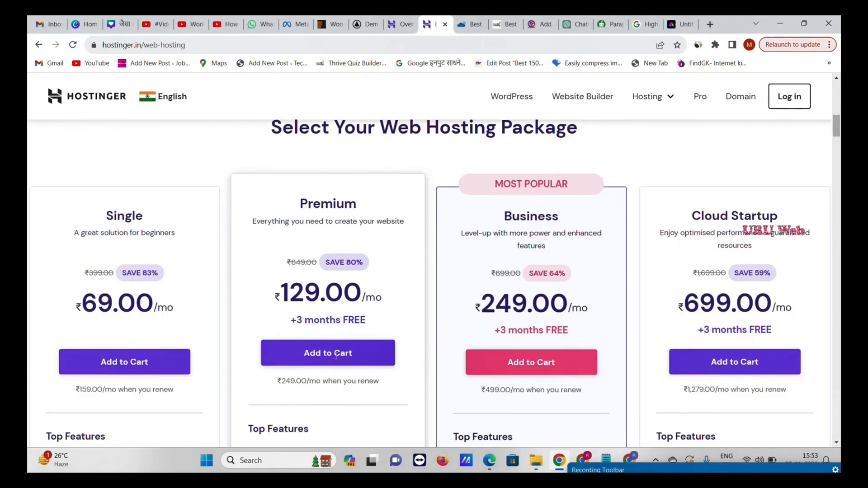
- Add the Premium web hosting plan to the cart and review the 48-month period, payment methods and order total
left_click(335, 359)
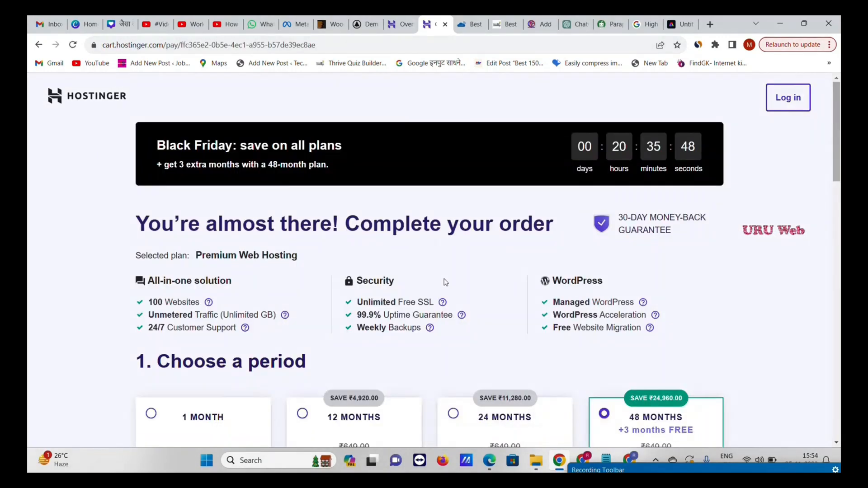
scroll(539, 285, "down", 5)
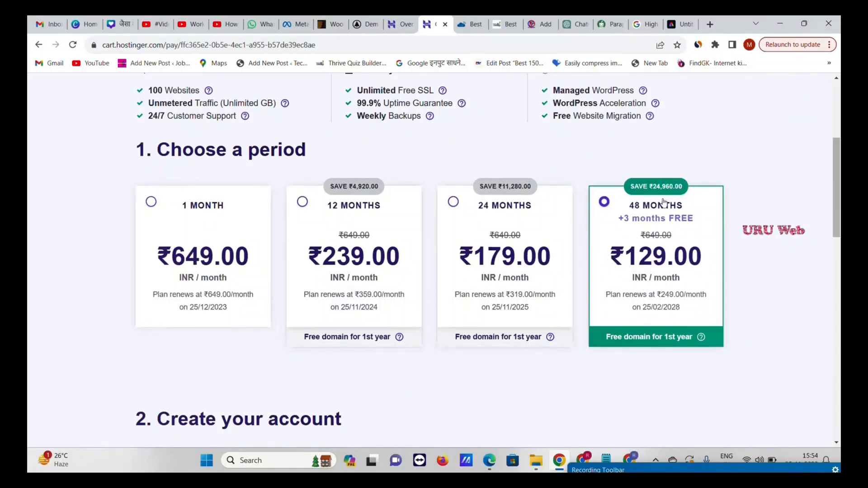
scroll(626, 212, "down", 9)
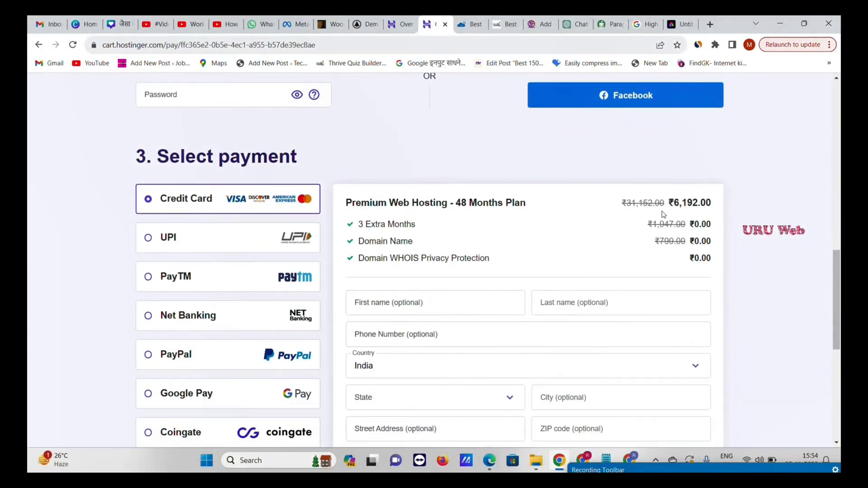
scroll(680, 205, "down", 1)
scroll(685, 184, "down", 6)
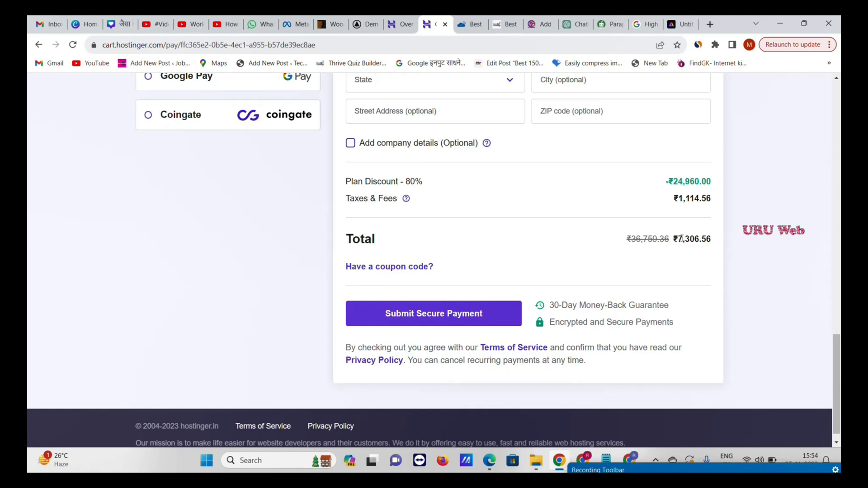
left_click_drag(678, 237, 716, 242)
- Choose the 12-month period for the Premium plan and review its order total, billing fields and account creation options
scroll(681, 249, "up", 13)
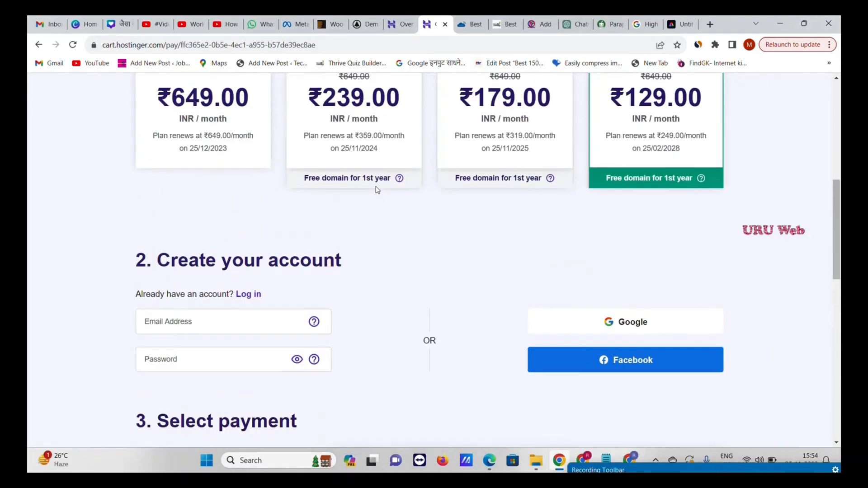
scroll(375, 189, "up", 2)
left_click(302, 148)
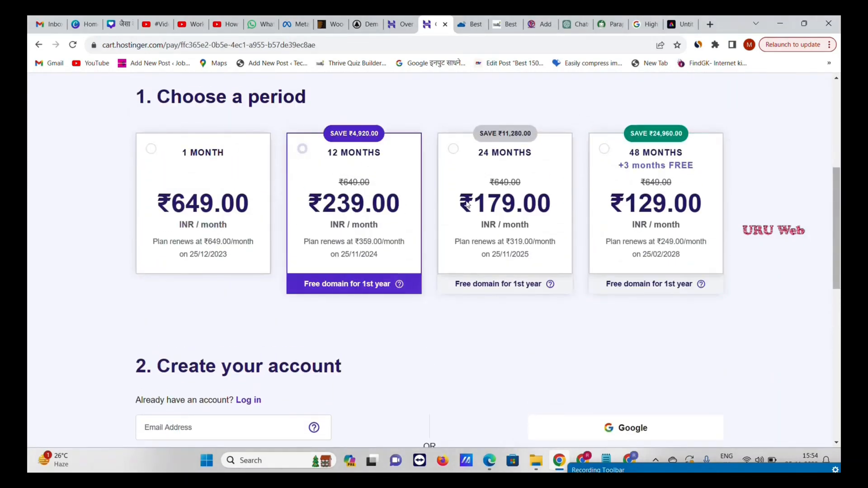
scroll(503, 217, "down", 15)
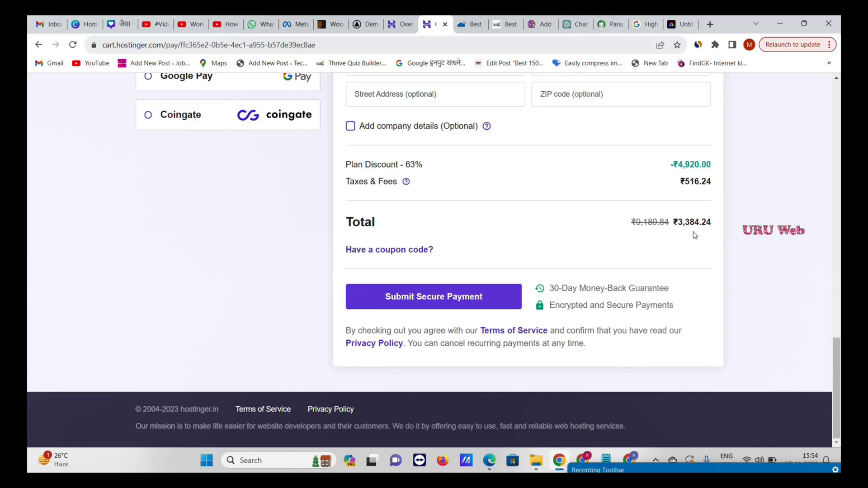
scroll(667, 249, "up", 5)
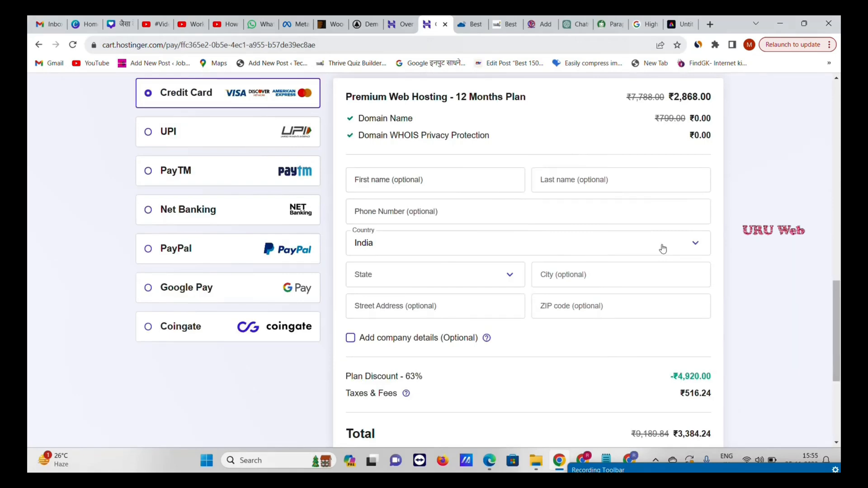
scroll(634, 217, "up", 5)
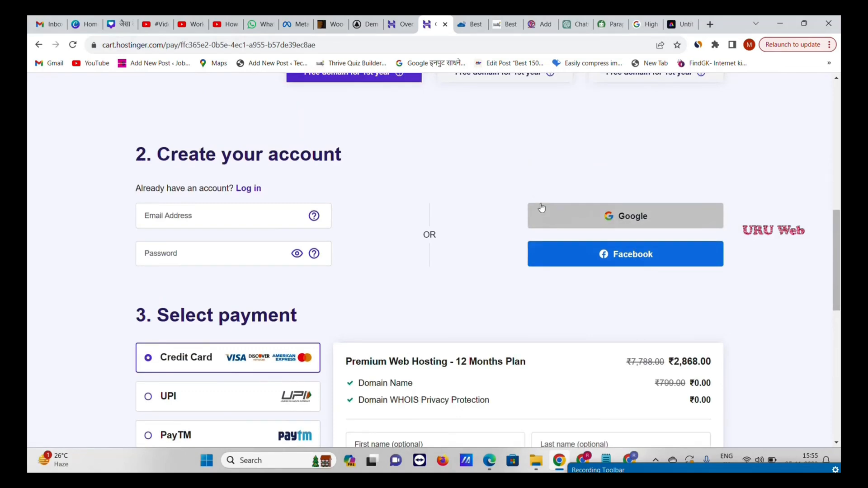
scroll(466, 140, "up", 10)
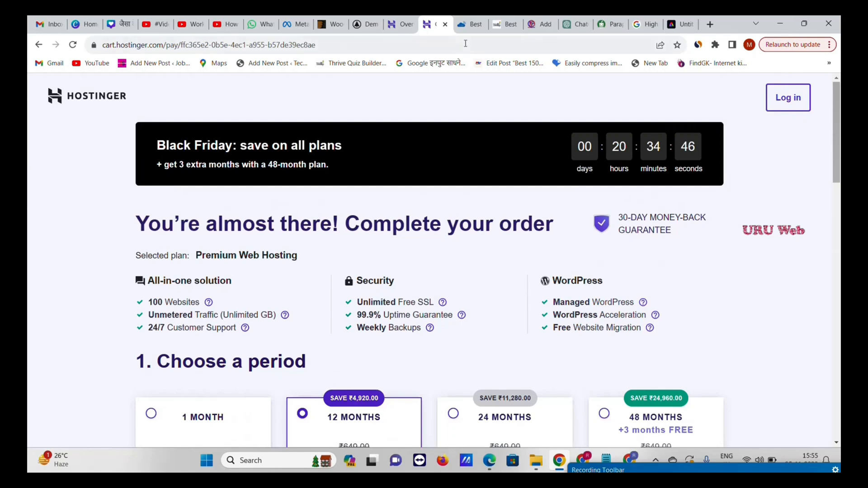
- Switch to AccuWeb's Free WordPress Hosting page and examine the free plan's price, storage, bandwidth and RAM
left_click(470, 23)
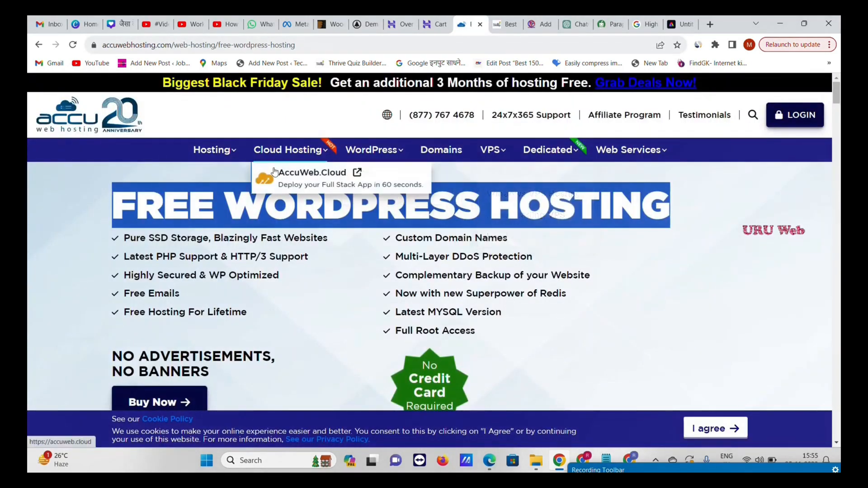
left_click(416, 220)
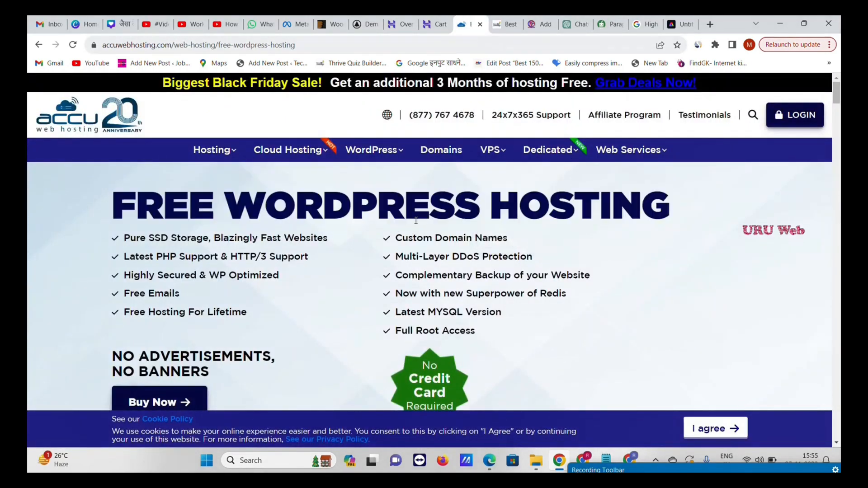
scroll(370, 219, "down", 5)
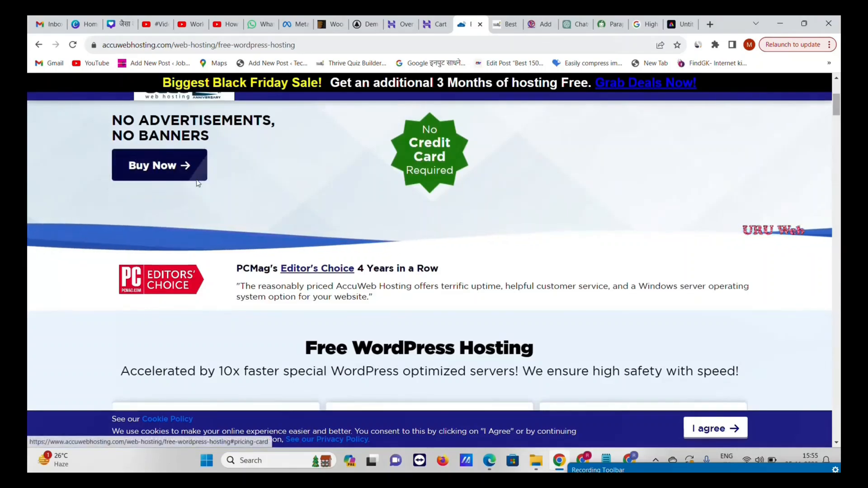
scroll(200, 187, "down", 5)
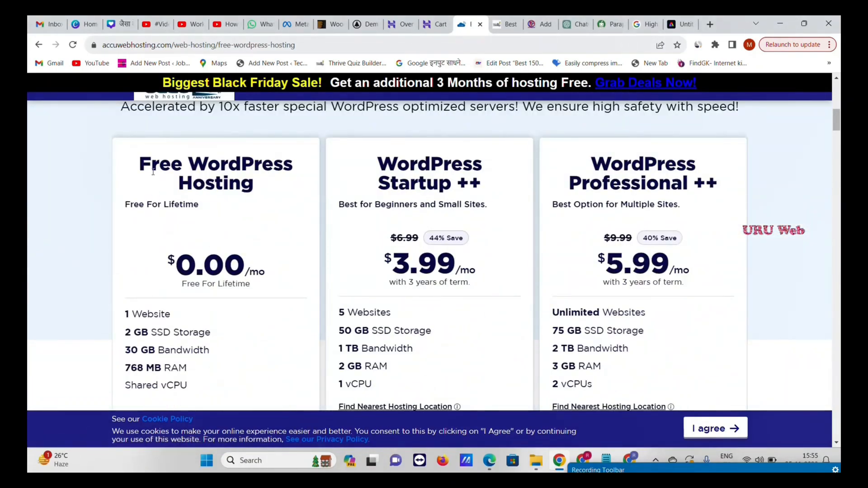
left_click_drag(144, 159, 230, 163)
scroll(144, 203, "down", 2)
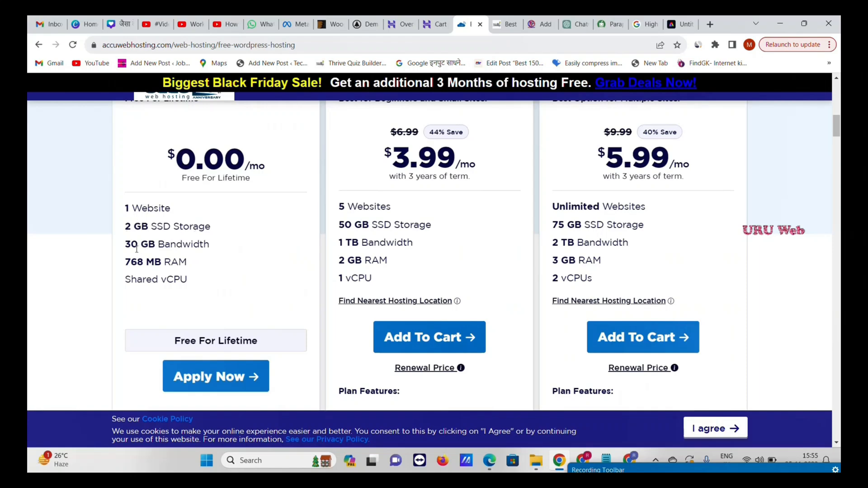
left_click_drag(127, 248, 184, 256)
scroll(217, 235, "up", 2)
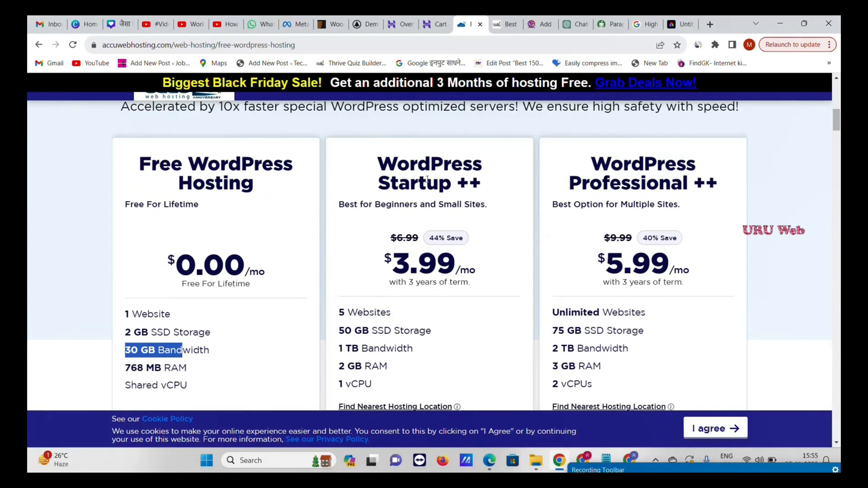
- Compare the resources and plan features of the free plan with WordPress Startup ++ and WordPress Professional ++
scroll(407, 268, "down", 1)
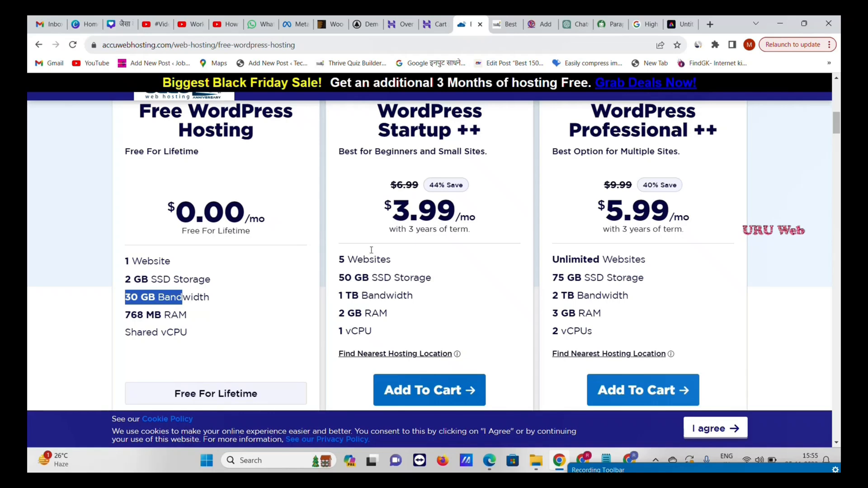
scroll(371, 250, "up", 1)
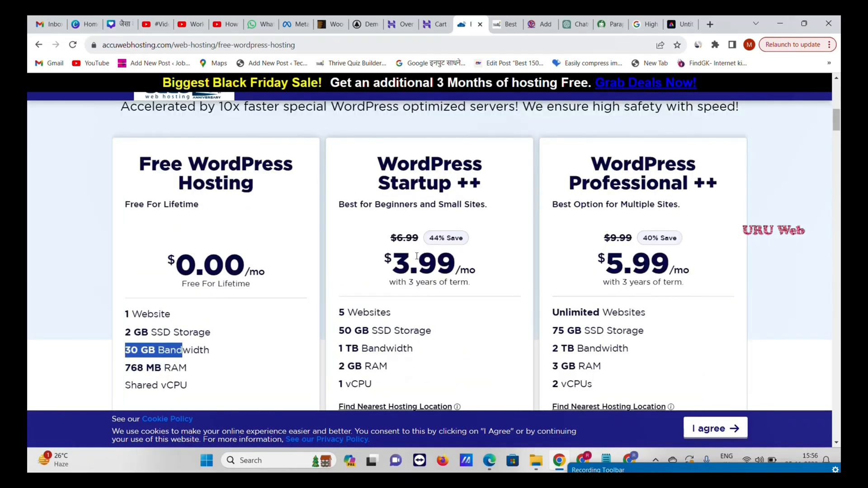
scroll(400, 233, "down", 5)
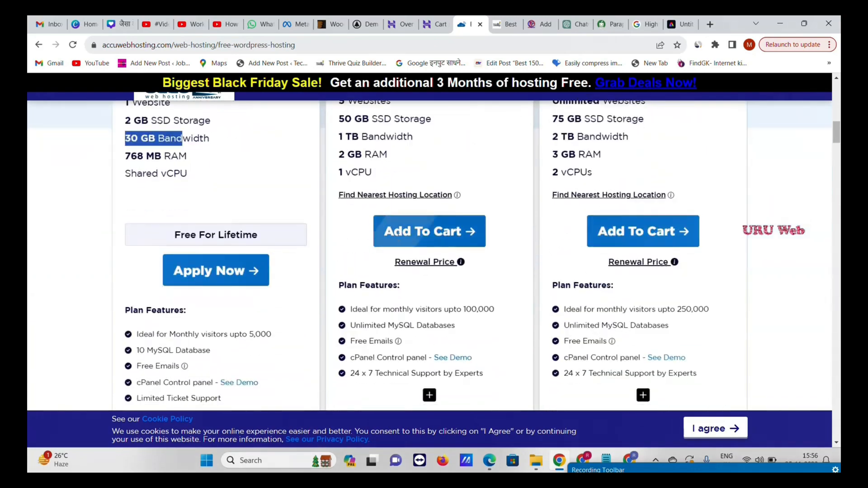
scroll(479, 236, "down", 3)
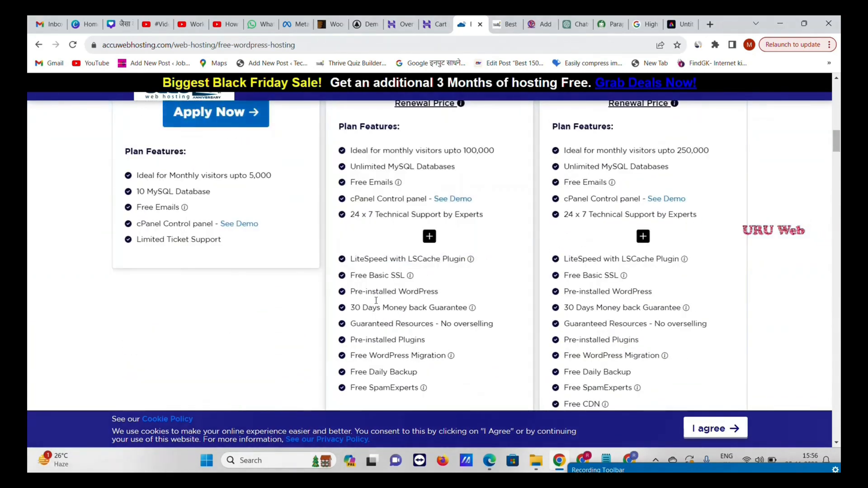
scroll(419, 278, "up", 6)
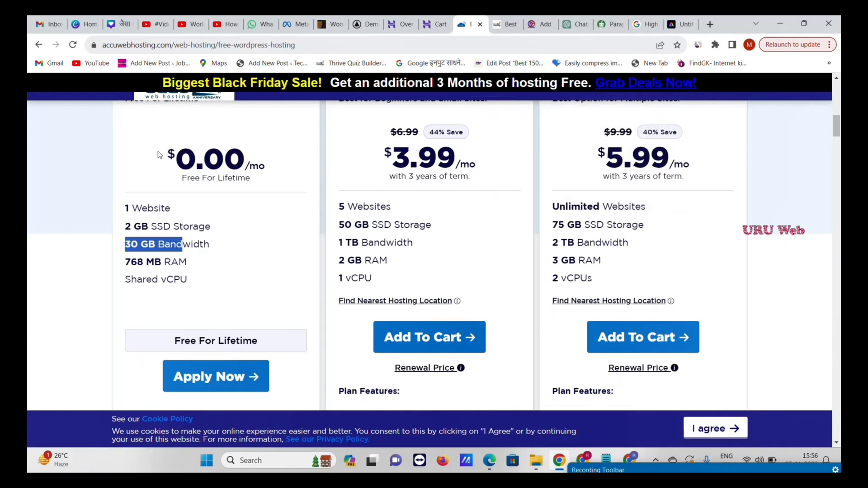
scroll(160, 155, "down", 1)
scroll(174, 193, "up", 2)
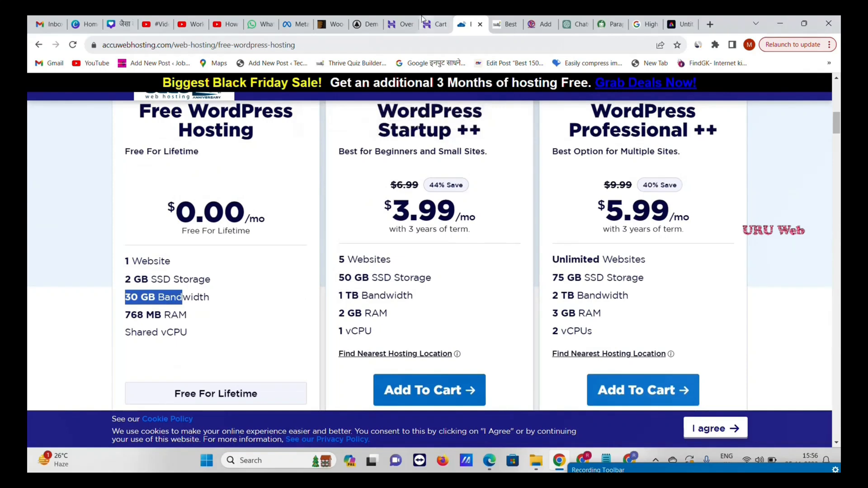
- Return to the WordPress overview in the Hostinger panel and start the installation of another WordPress site
left_click(403, 25)
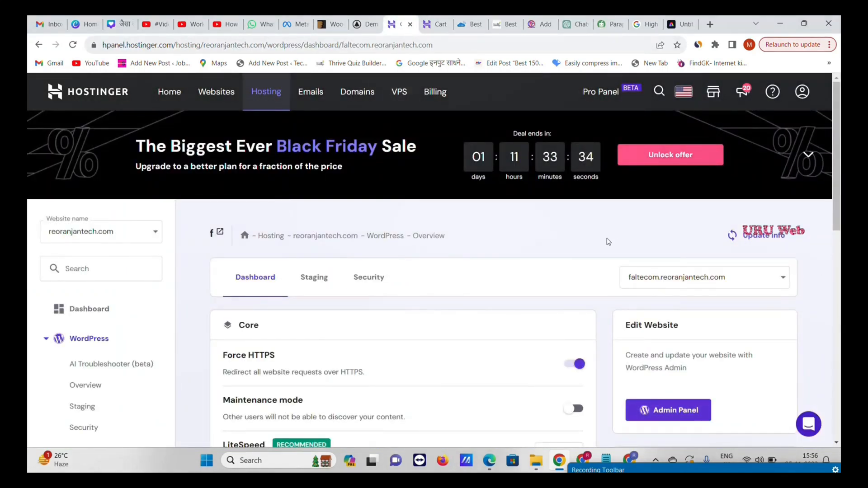
scroll(505, 233, "down", 10)
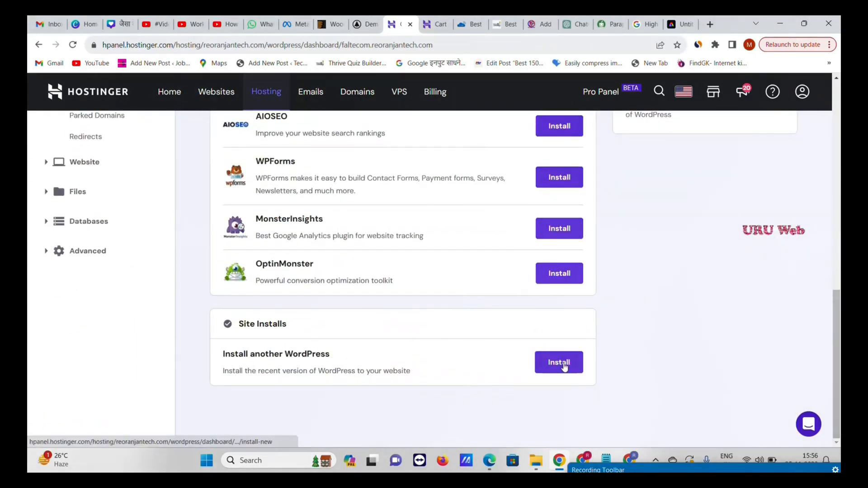
scroll(562, 359, "up", 1)
scroll(560, 366, "down", 1)
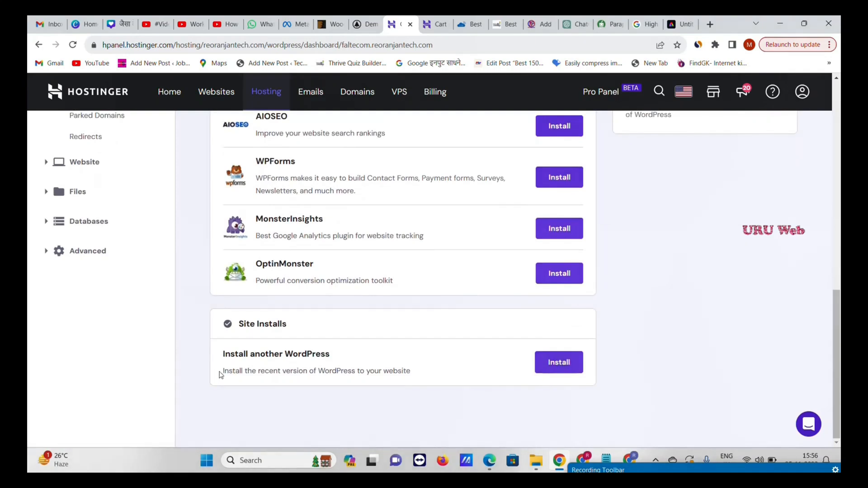
left_click(576, 363)
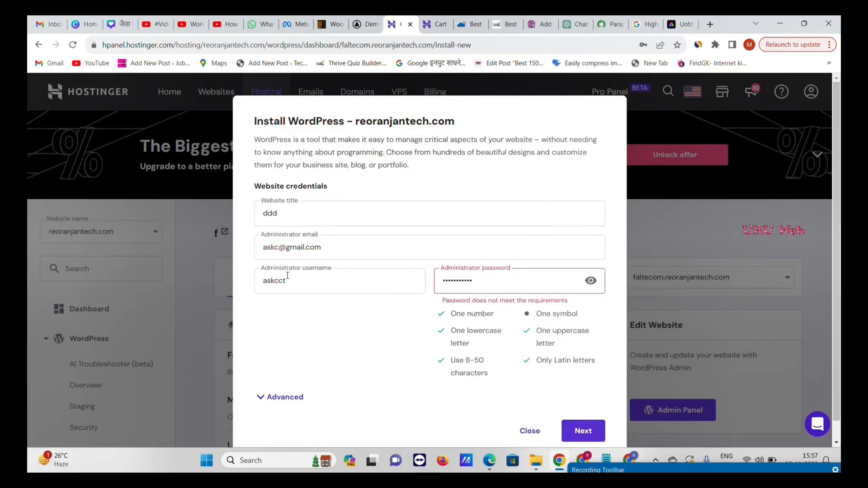
- Replace the administrator password, then install WordPress with the recommended version and update schedule, overwriting the current files
double_click(485, 278)
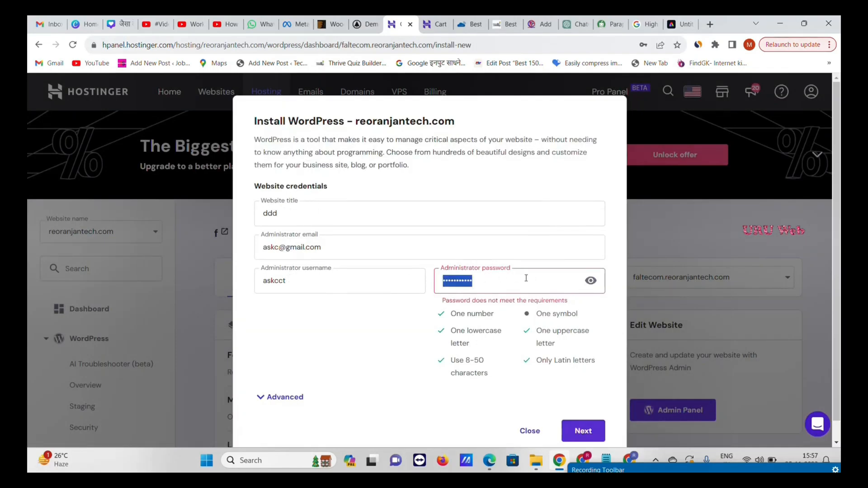
type("As")
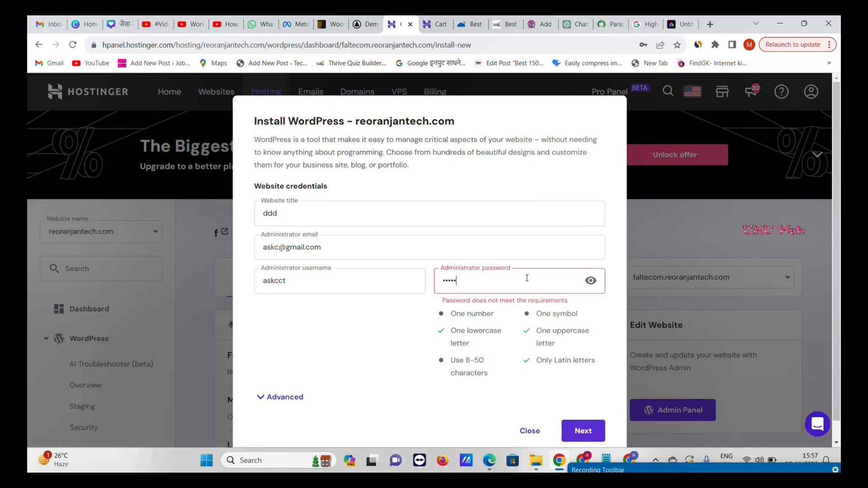
type("•••••••••")
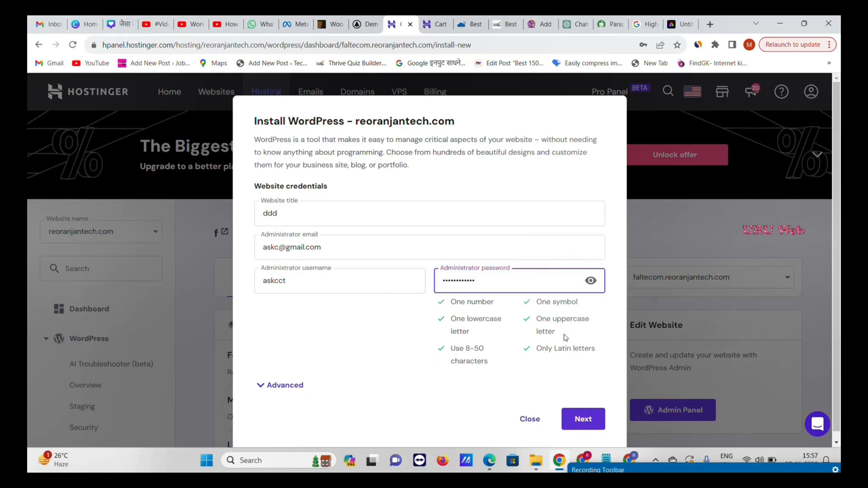
left_click(587, 424)
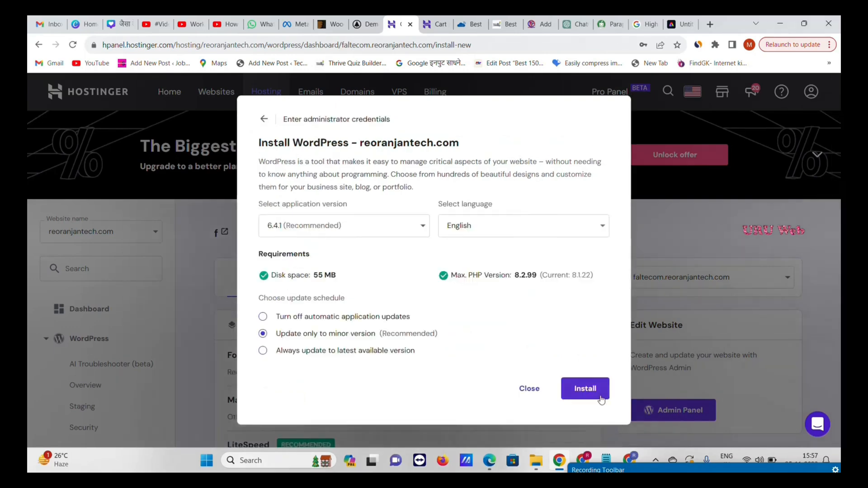
left_click(585, 391)
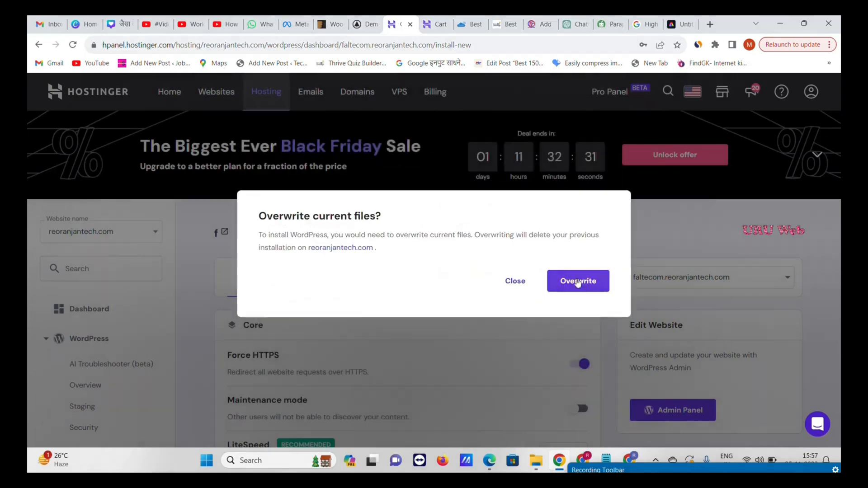
left_click(586, 286)
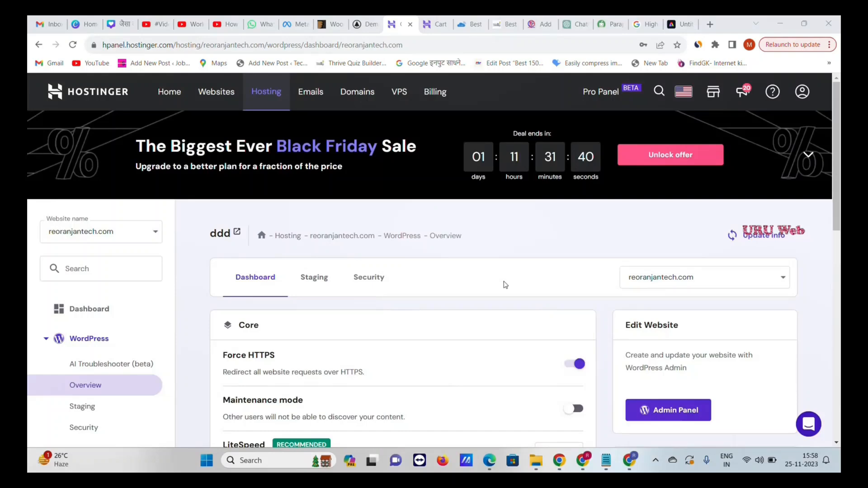
- Open the site's WordPress admin panel and copy its address up to wp-admin
scroll(505, 285, "down", 3)
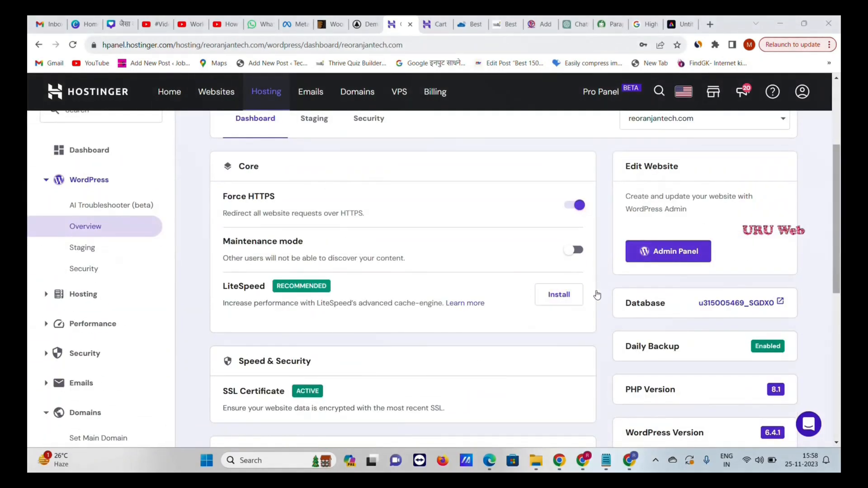
left_click(672, 256)
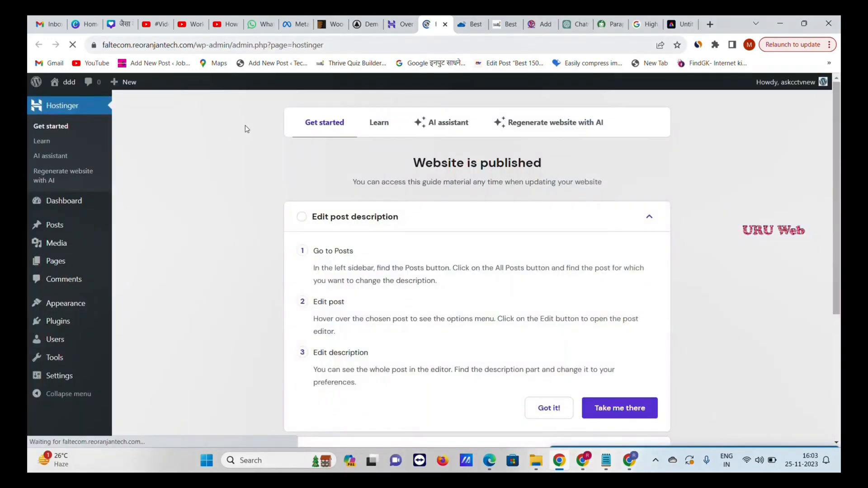
left_click(219, 45)
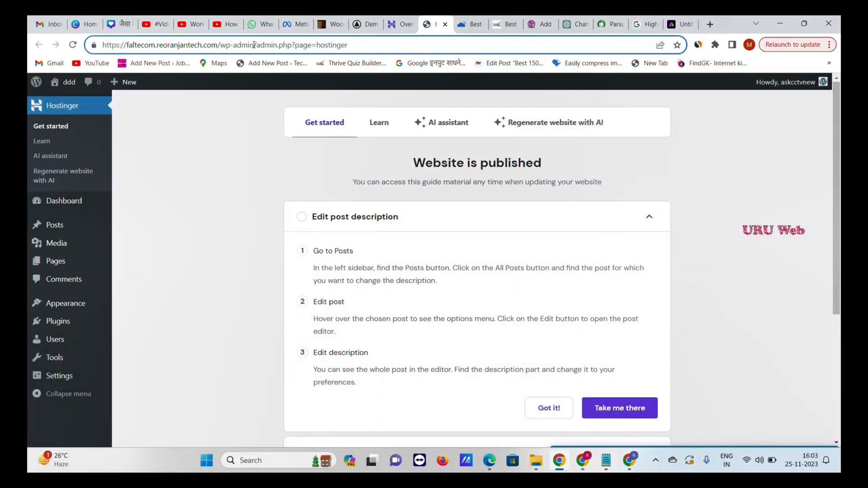
left_click_drag(255, 44, 103, 45)
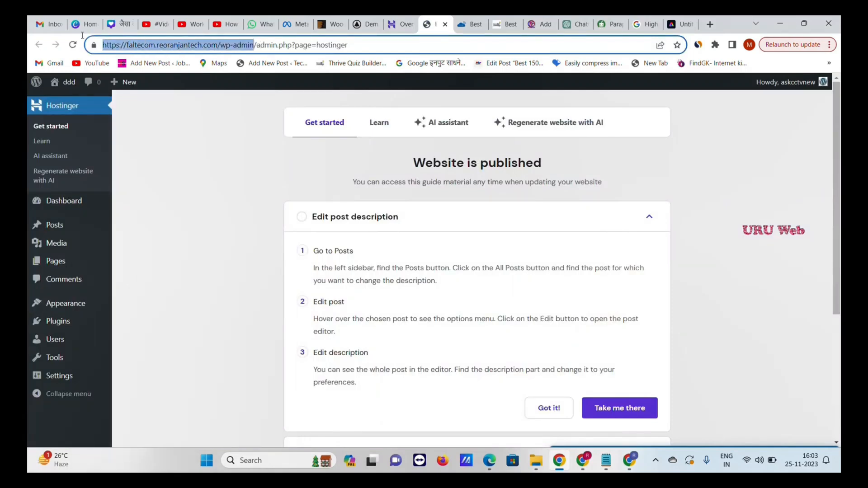
right_click(148, 47)
left_click(188, 113)
- Load the copied wp-admin address in an Incognito window, check the login page's username and password fields, and close the window
left_click(829, 45)
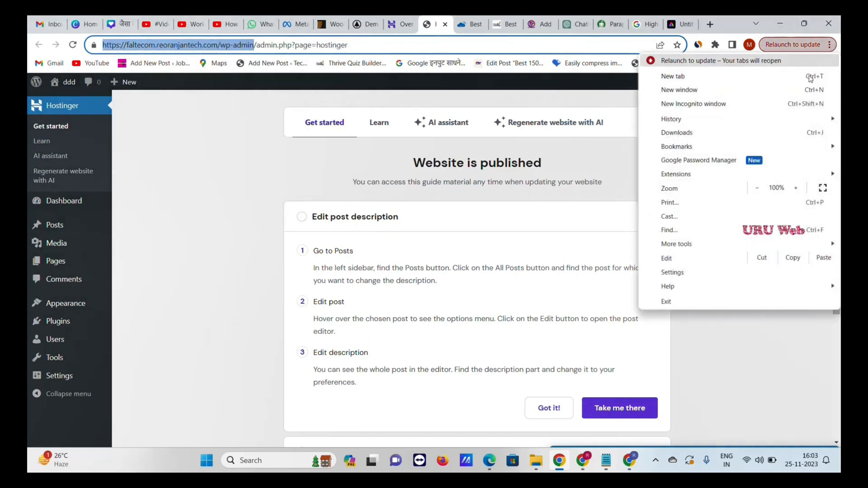
left_click(764, 108)
right_click(415, 44)
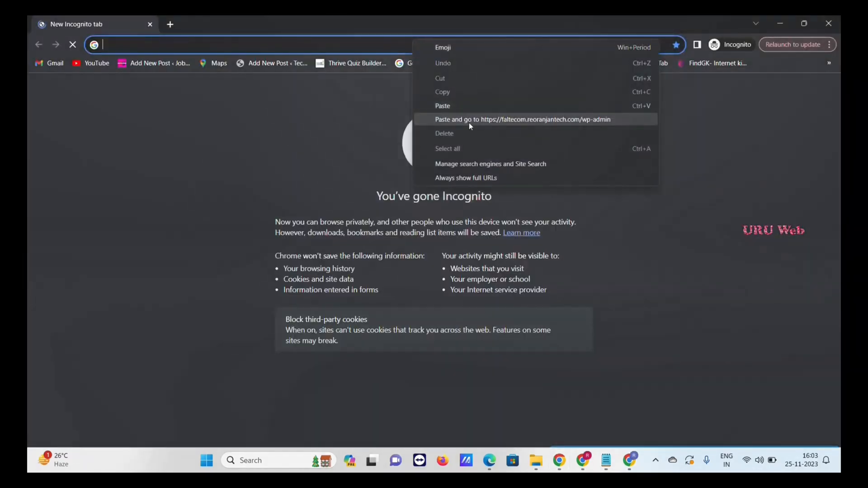
left_click(468, 123)
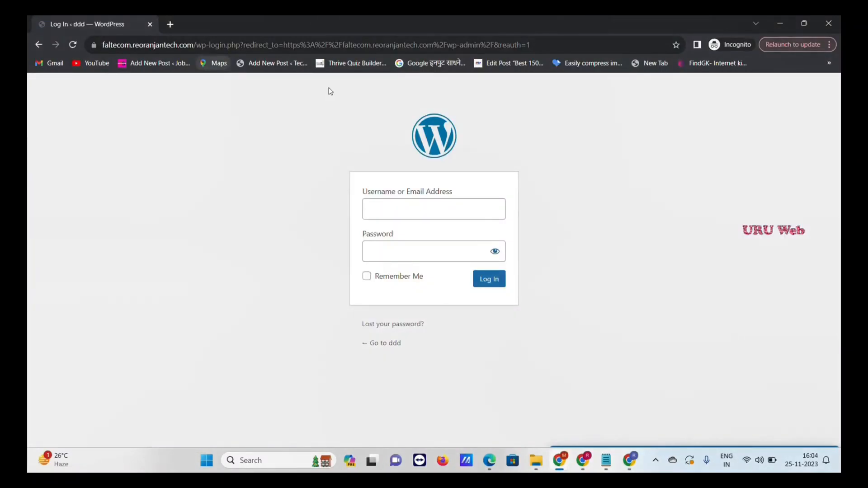
left_click(438, 205)
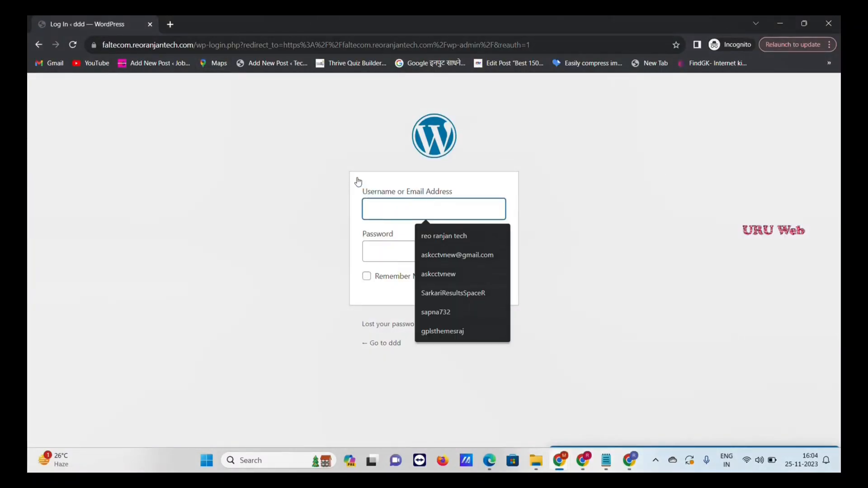
left_click(393, 251)
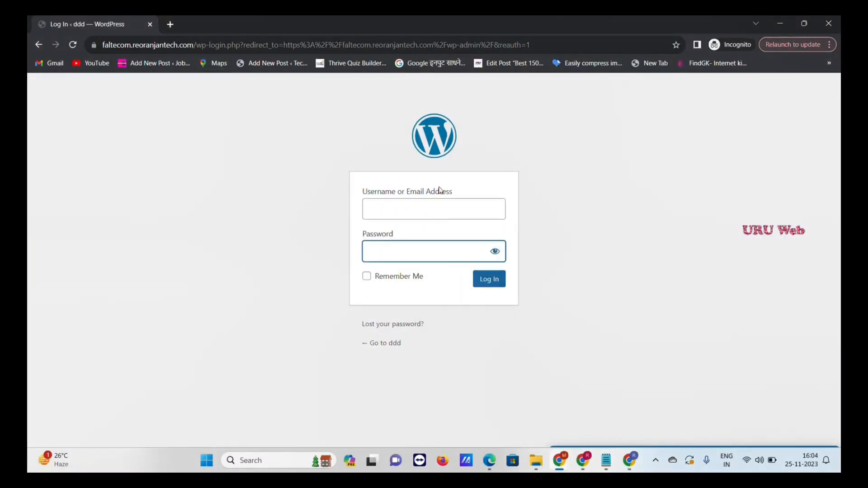
left_click(826, 28)
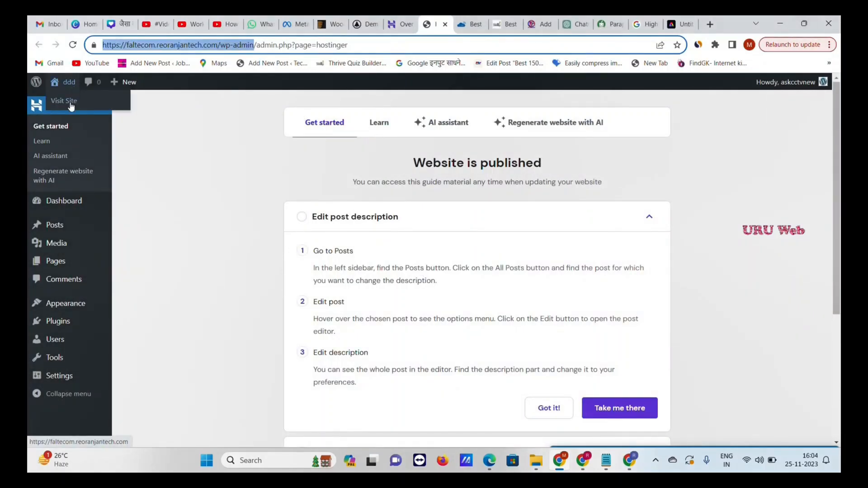
- Open the live site from the admin bar in a new tab and look through its default homepage
right_click(73, 101)
left_click(109, 110)
left_click(447, 22)
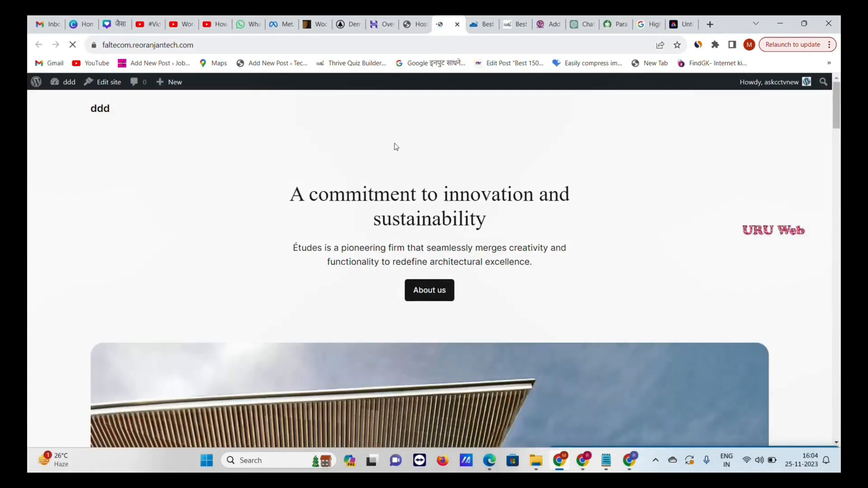
scroll(401, 147, "down", 5)
scroll(402, 147, "down", 15)
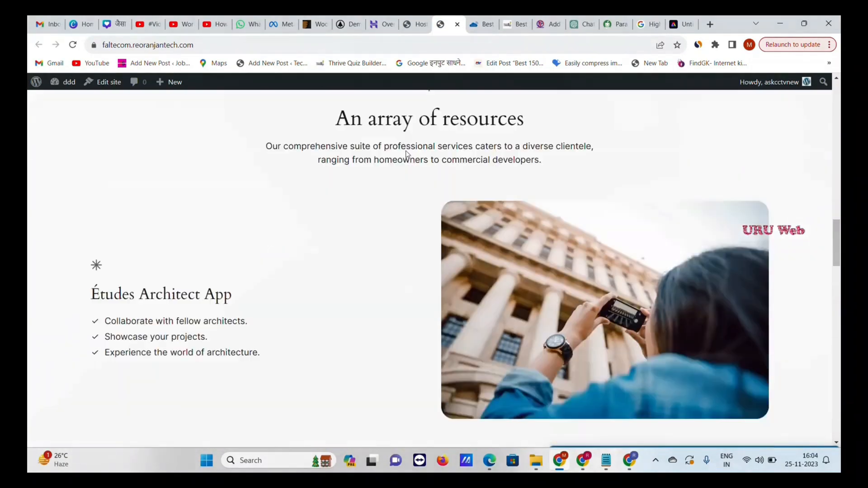
scroll(412, 159, "up", 15)
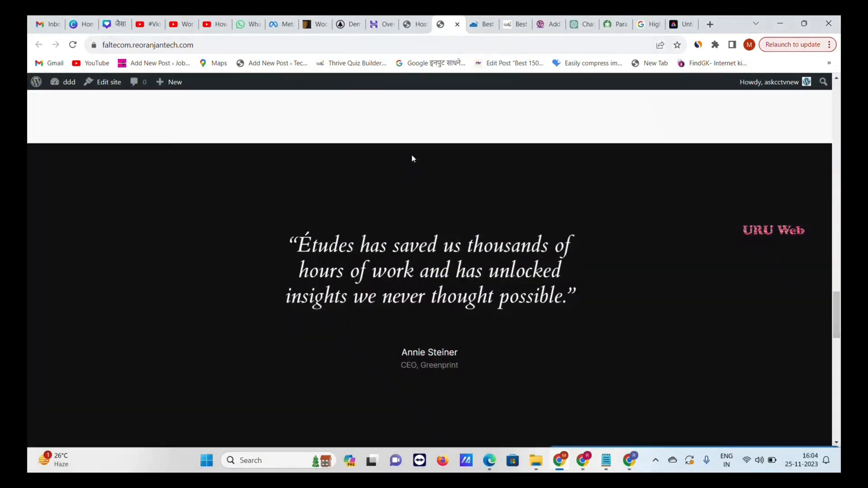
- Compare the WoodMart fashion demo's homepage with the new WordPress site's default homepage and admin page
left_click(361, 28)
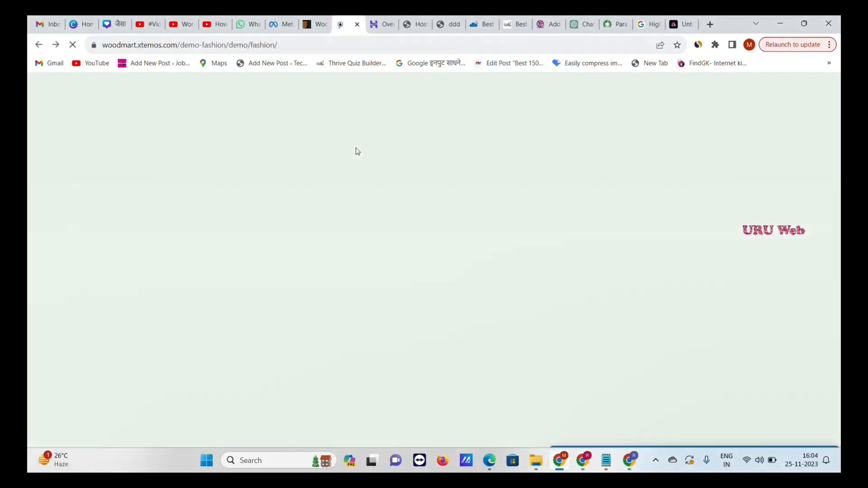
scroll(518, 221, "up", 15)
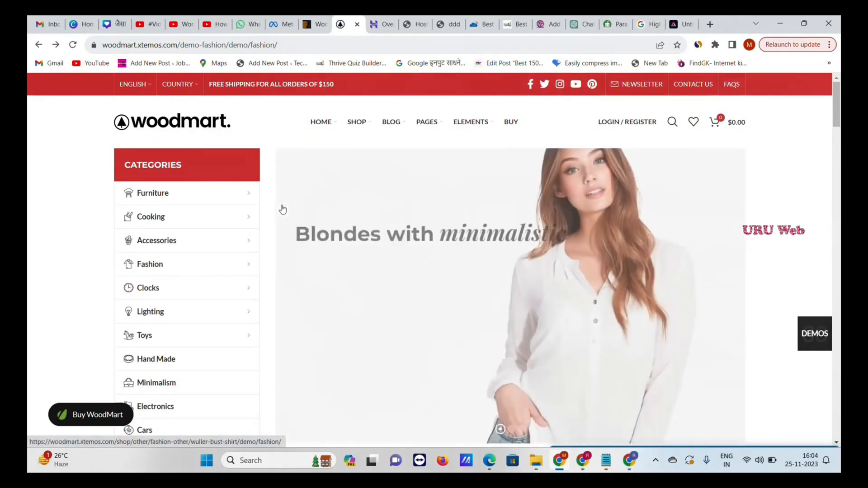
scroll(354, 190, "down", 10)
scroll(356, 193, "up", 10)
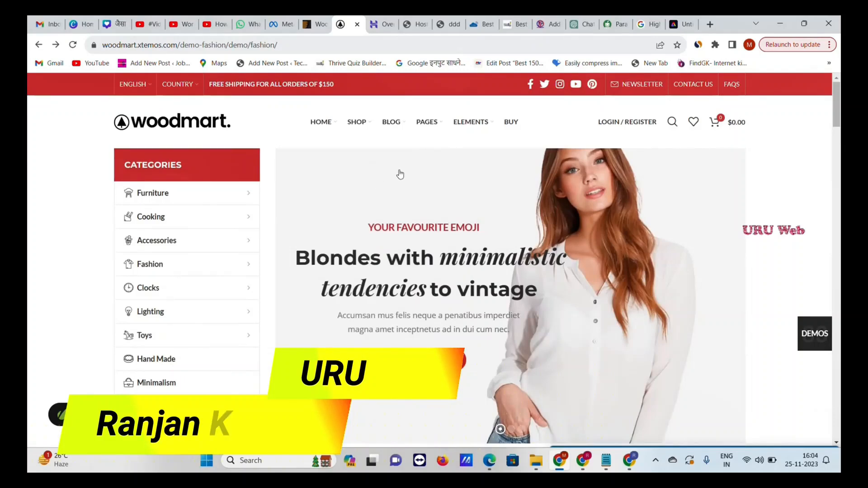
left_click(449, 24)
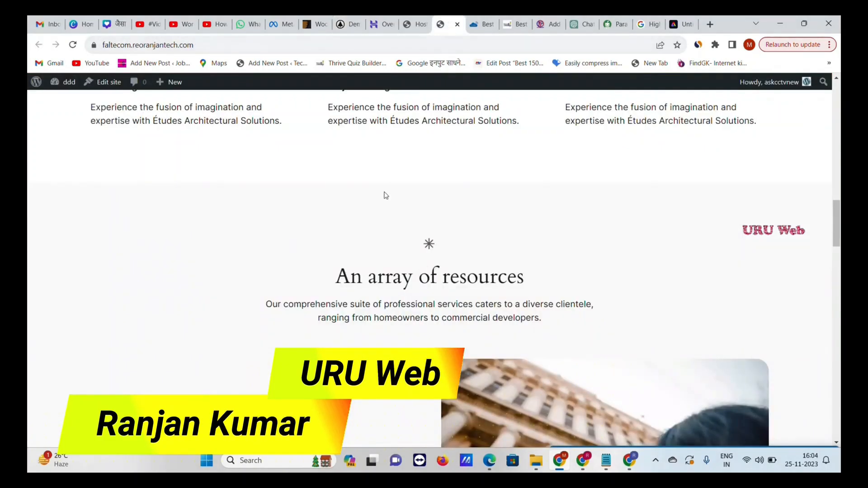
scroll(386, 195, "up", 10)
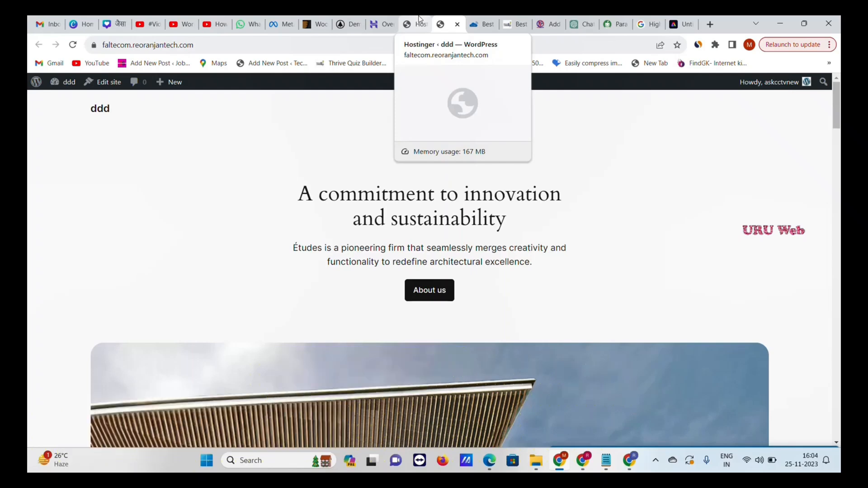
left_click(415, 22)
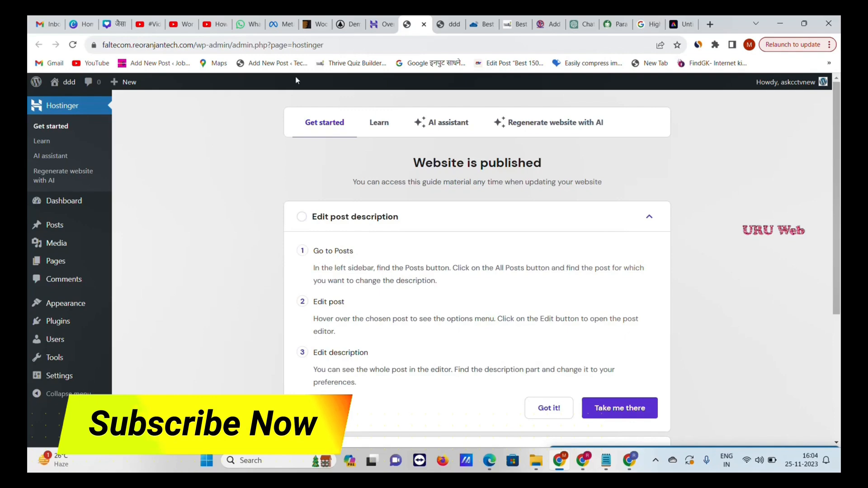
left_click(337, 28)
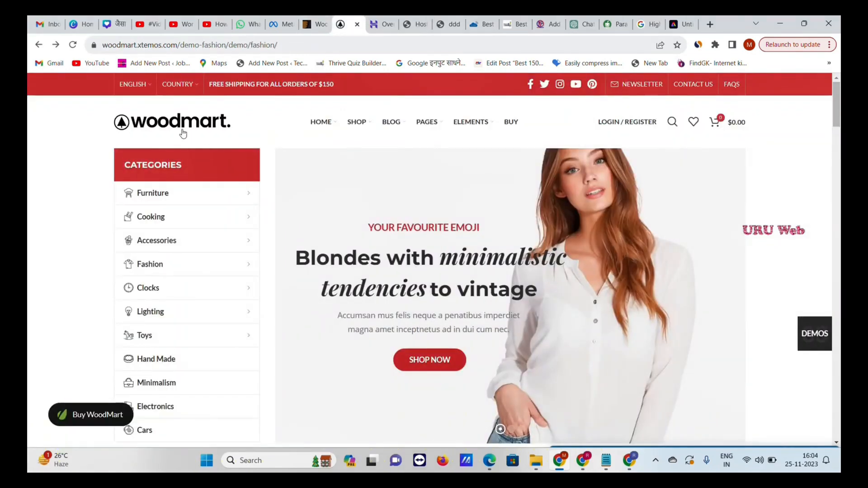
- Open the installed themes list in the WordPress admin and compare the active Twenty Twenty-Four theme with the live homepage
left_click(412, 24)
mouse_move(54, 308)
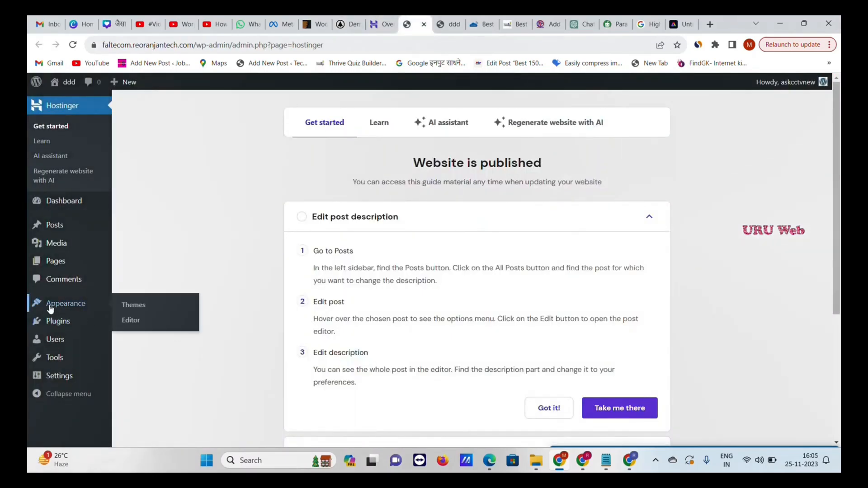
left_click(138, 310)
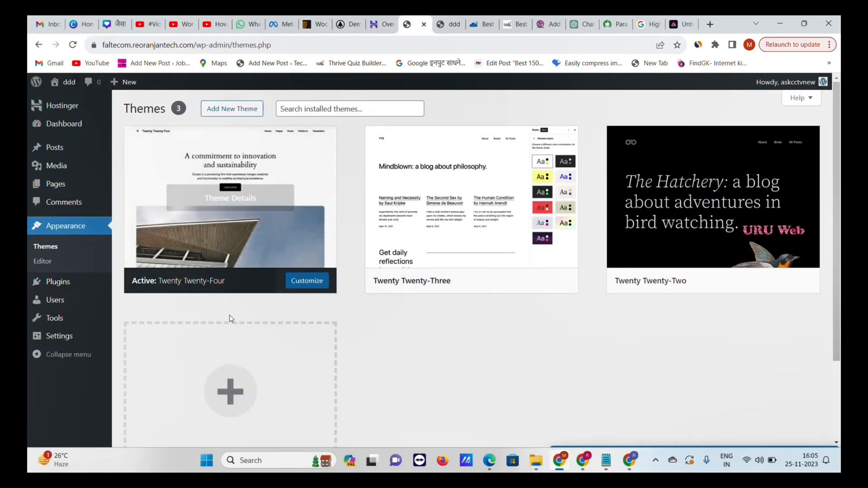
left_click(451, 20)
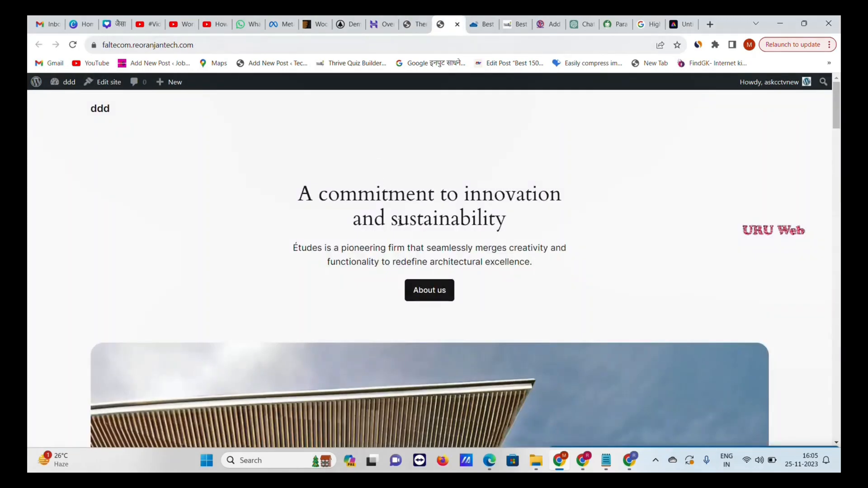
scroll(400, 221, "down", 15)
left_click(409, 23)
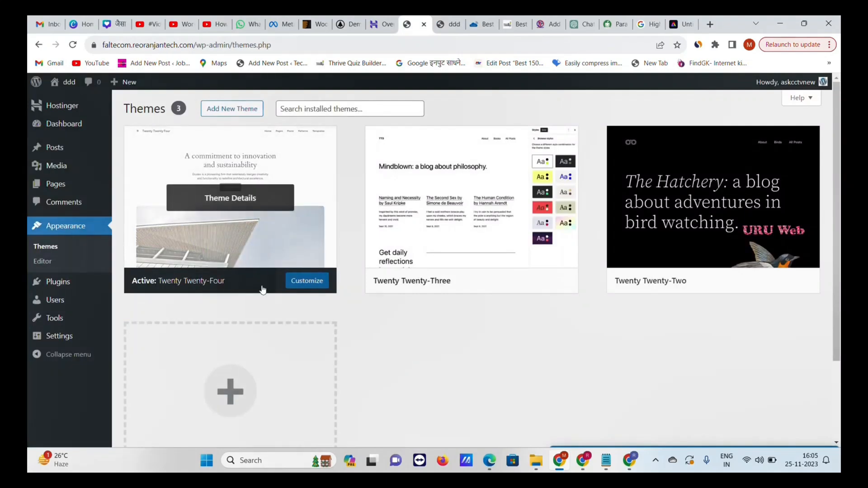
- Review the WoodMart theme's ThemeForest item page, including its description and regular licence price, and return to the live site
left_click(313, 29)
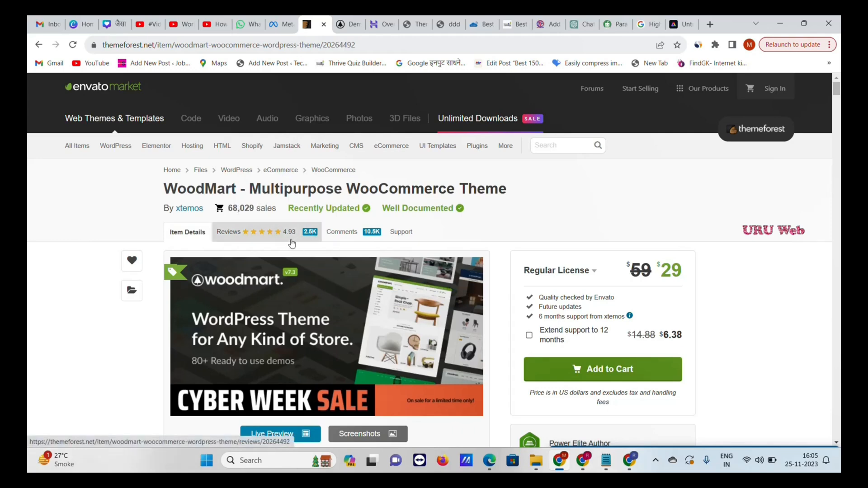
scroll(407, 208, "down", 8)
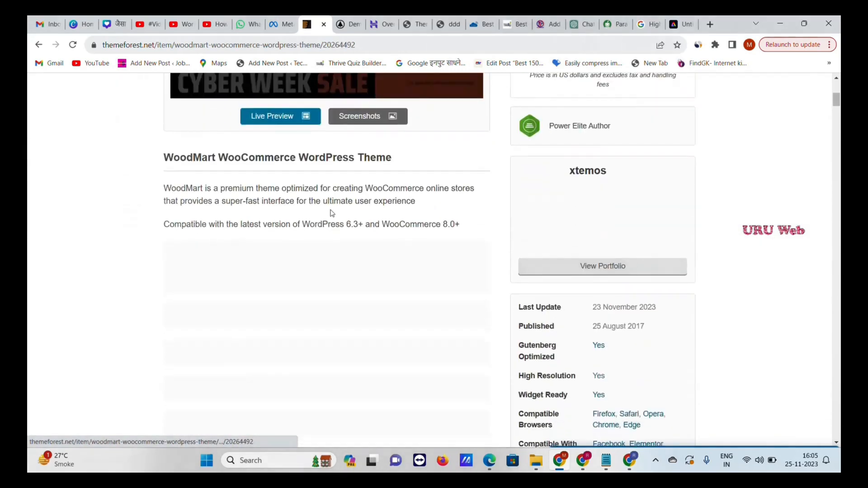
scroll(319, 217, "up", 8)
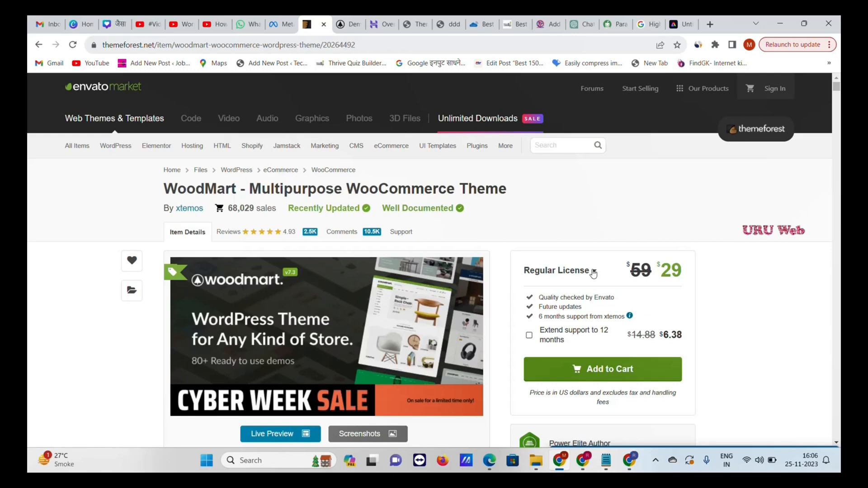
left_click(448, 24)
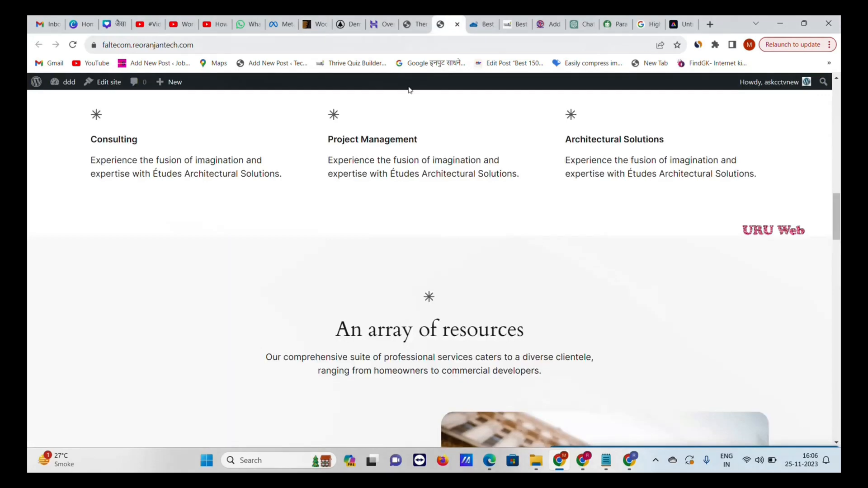
- Upload woodmart-unnjvs.zip from Downloads as a new theme in the WordPress admin, install it and activate it
left_click(413, 21)
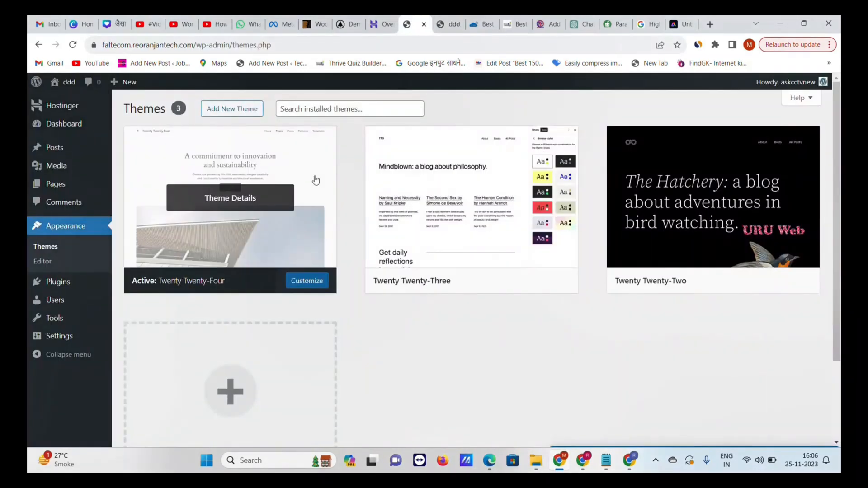
left_click(225, 113)
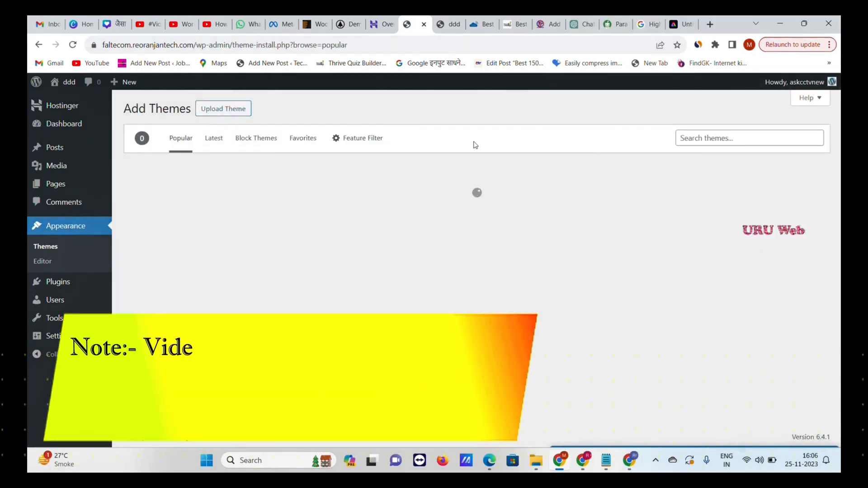
left_click(213, 108)
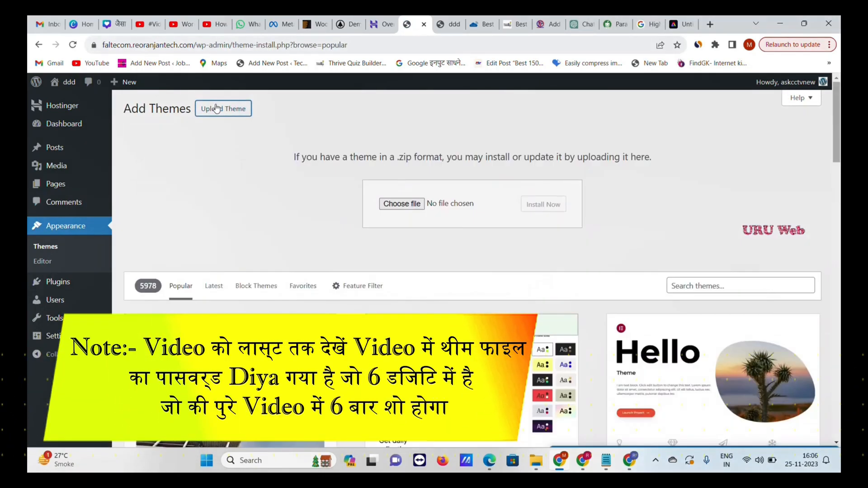
left_click(417, 205)
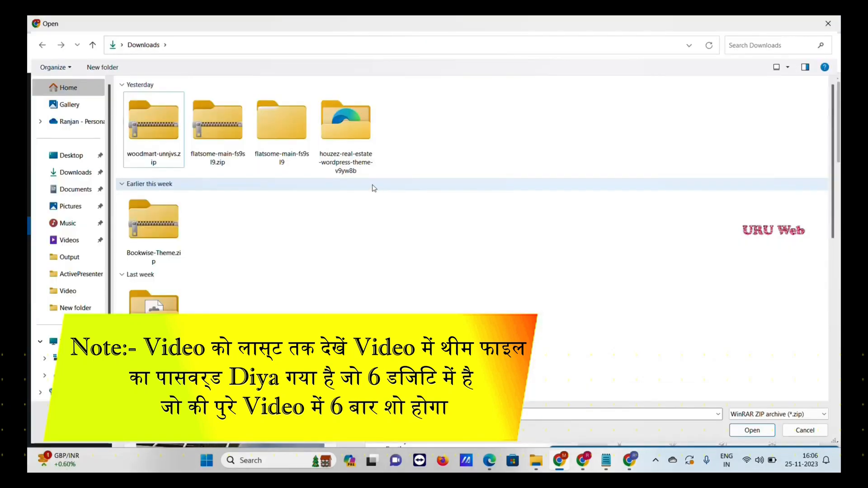
left_click(146, 135)
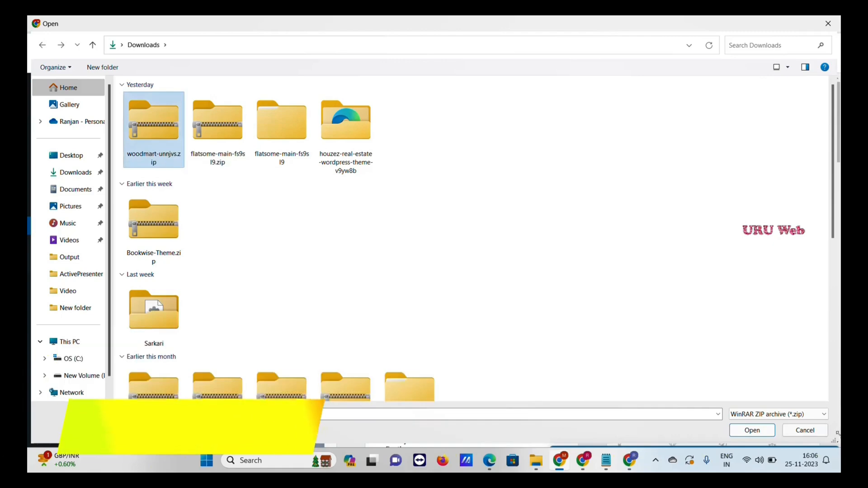
left_click(767, 432)
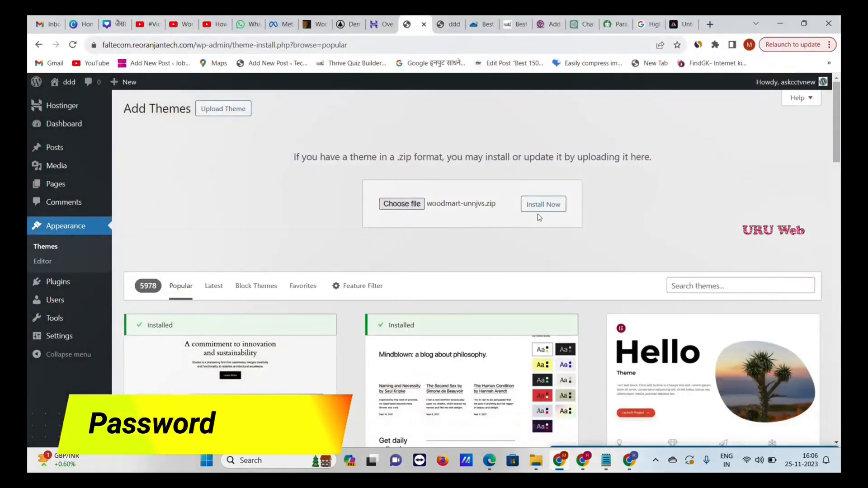
left_click(539, 207)
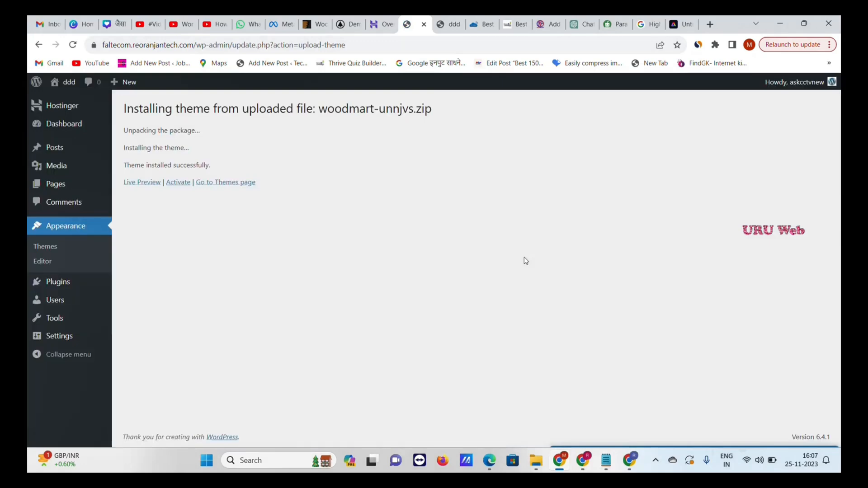
left_click(185, 186)
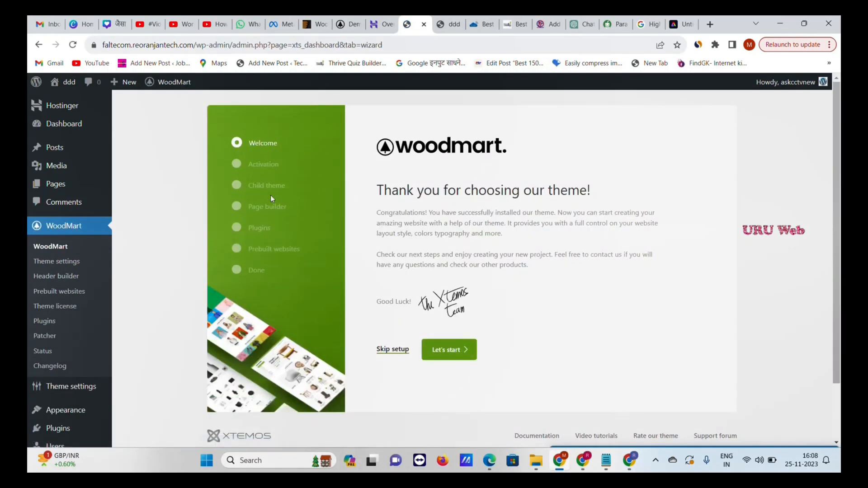
- Go through the WoodMart setup wizard up to the plugins stage, installing the child theme and using Elementor as page builder
left_click(457, 357)
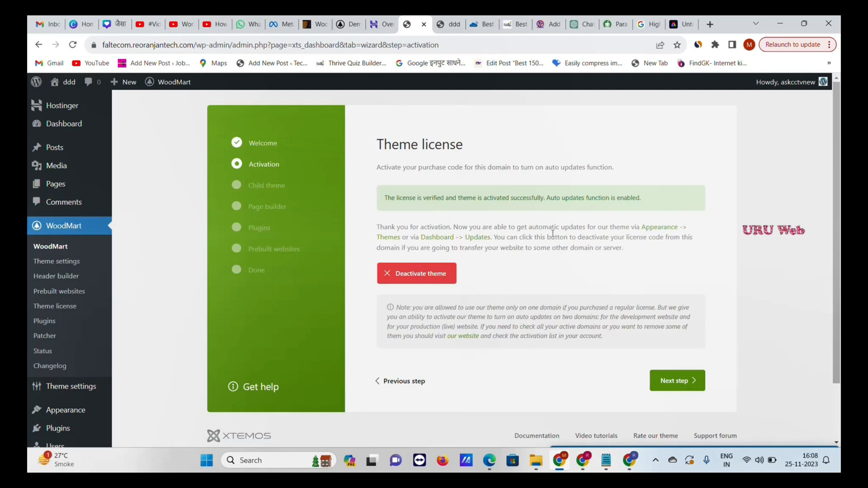
left_click(674, 381)
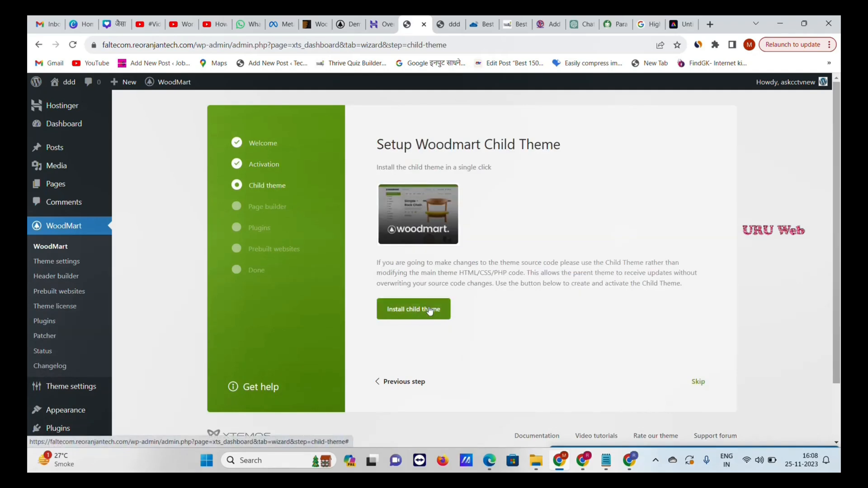
left_click(401, 313)
left_click(680, 383)
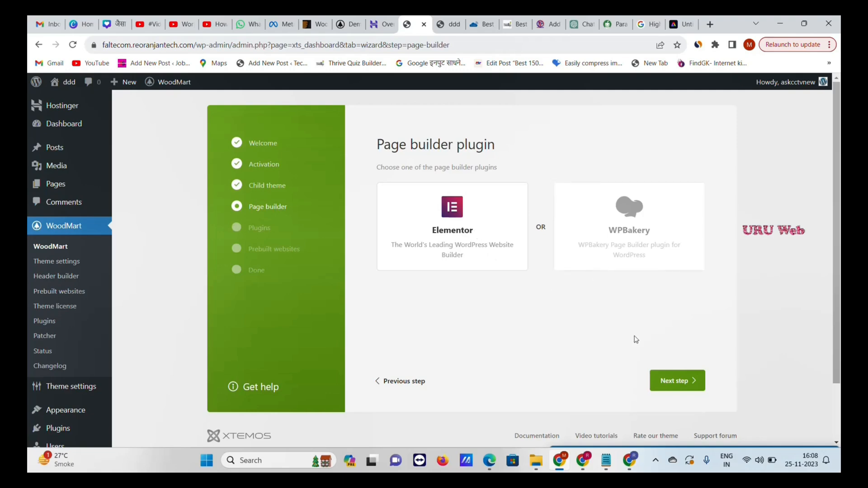
left_click(675, 382)
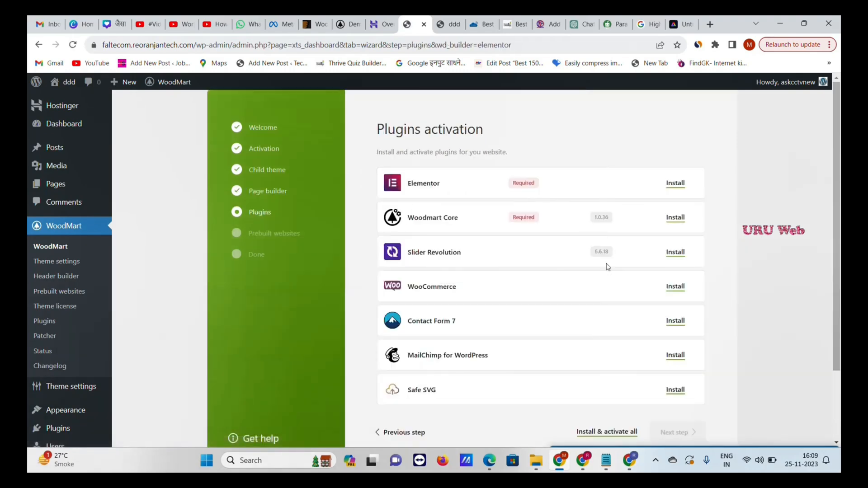
- Install and activate all plugins listed in the WoodMart setup wizard and check the installation progress
scroll(612, 289, "down", 2)
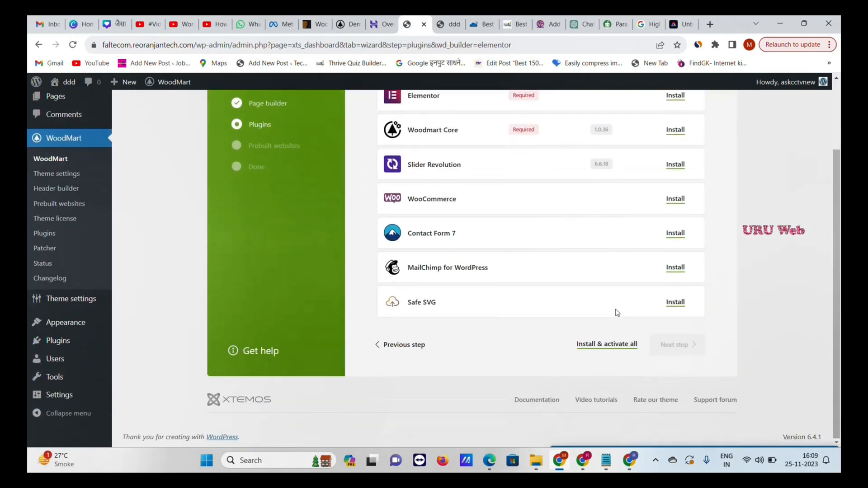
left_click(609, 344)
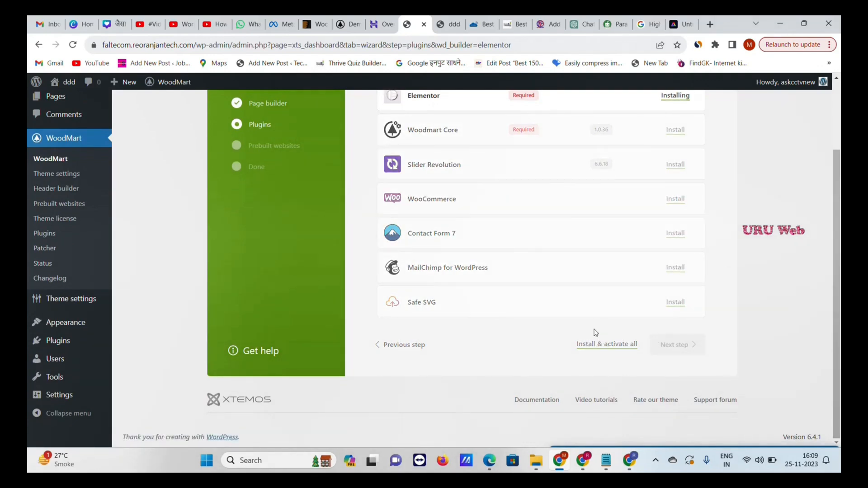
scroll(523, 290, "up", 2)
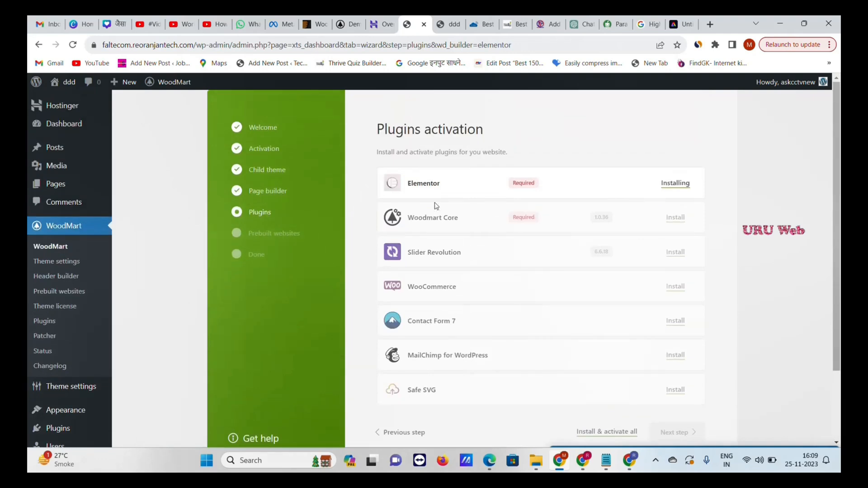
scroll(574, 214, "down", 2)
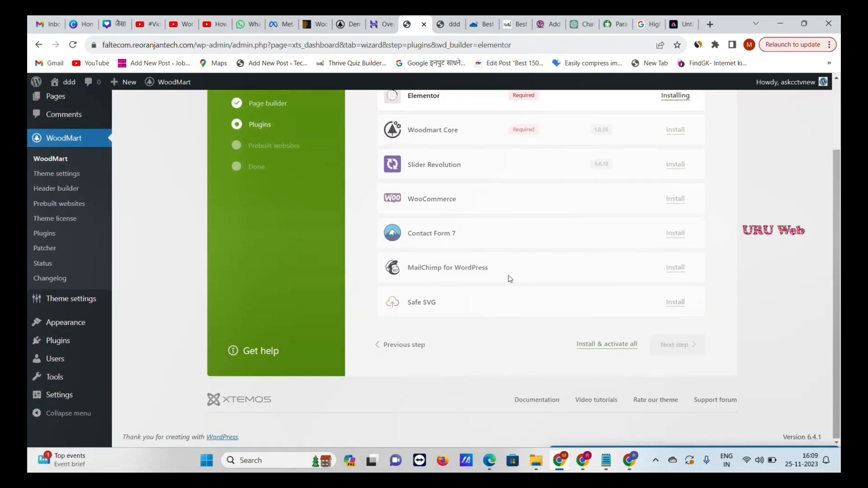
scroll(510, 279, "up", 1)
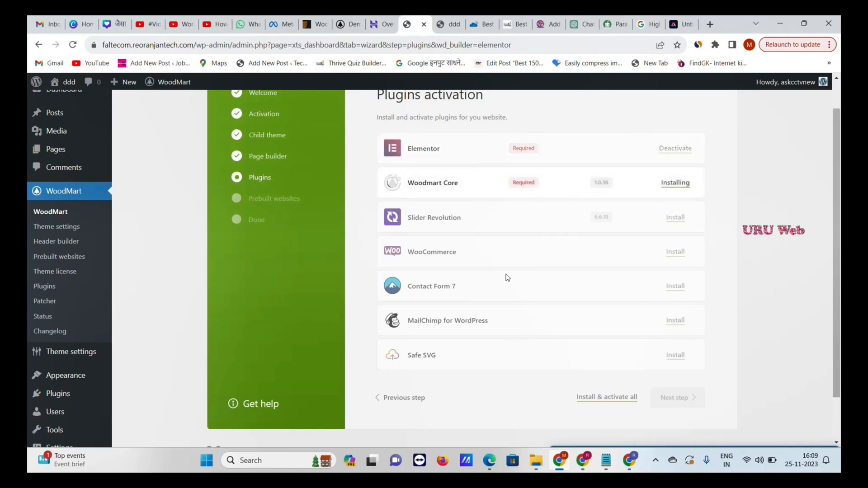
- Search ThemeRaja for woodmart and review the product page of the WoodMart – Responsive WooCommerce WordPress Theme 7.2.1
left_click(516, 21)
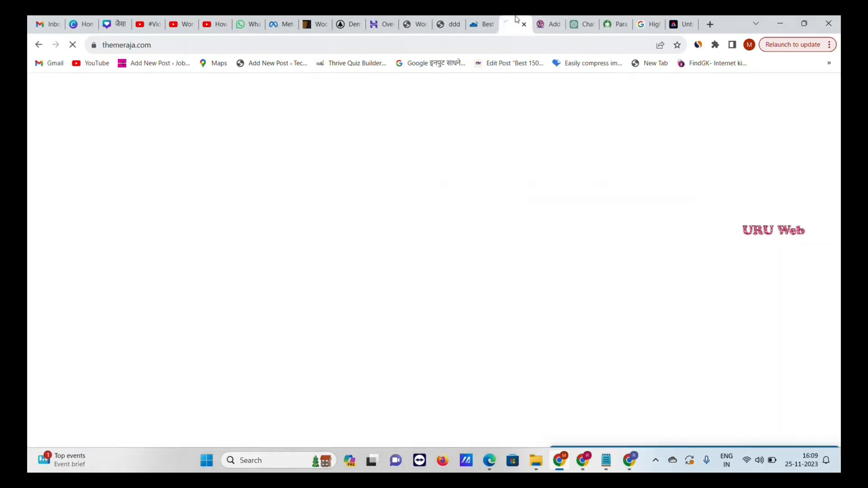
left_click(414, 24)
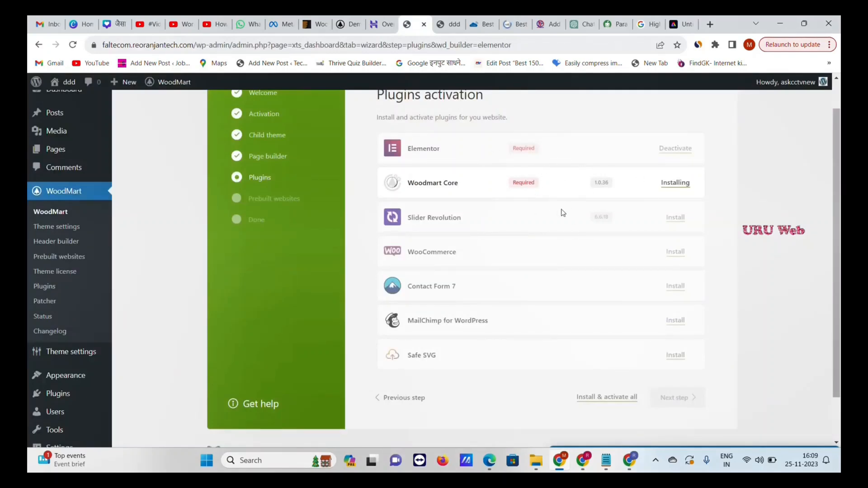
left_click(516, 21)
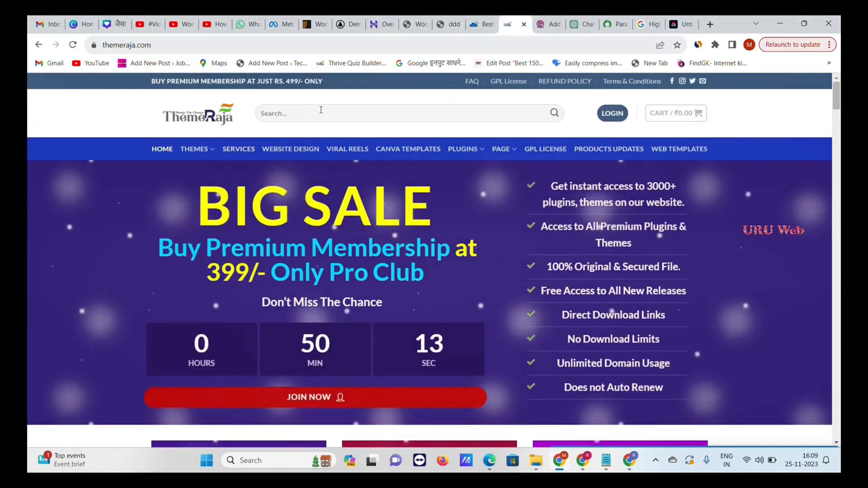
left_click(321, 110)
type("w")
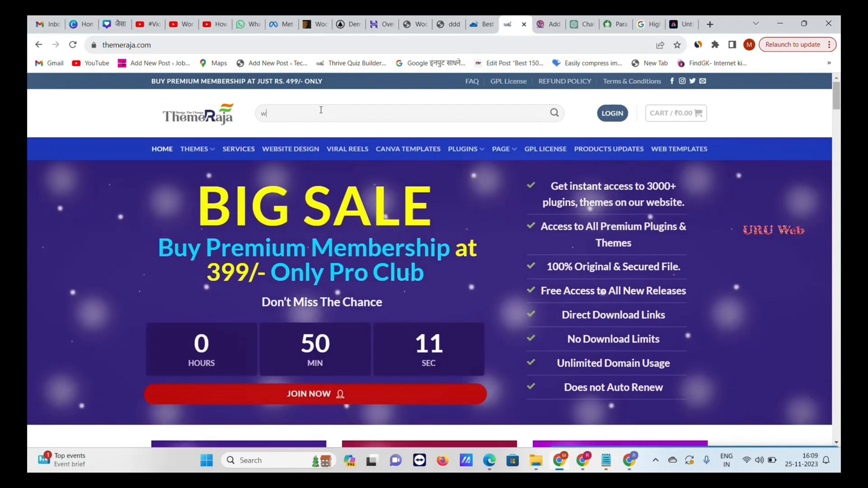
type("oodmart")
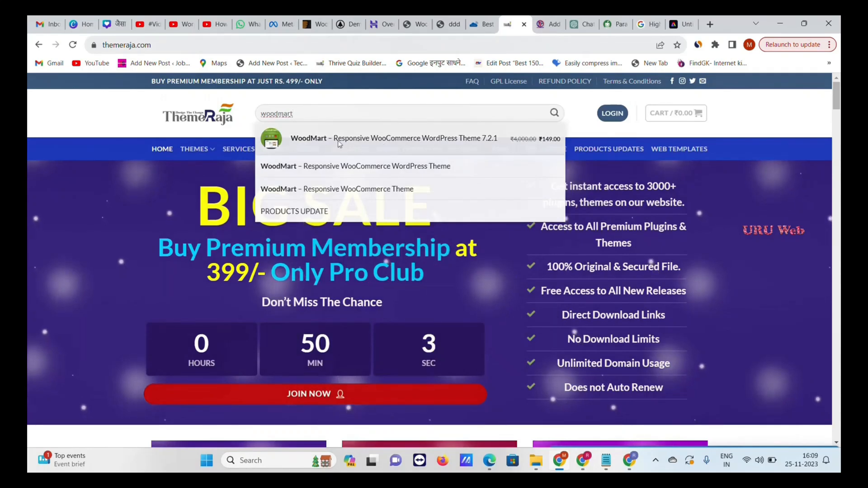
left_click(389, 140)
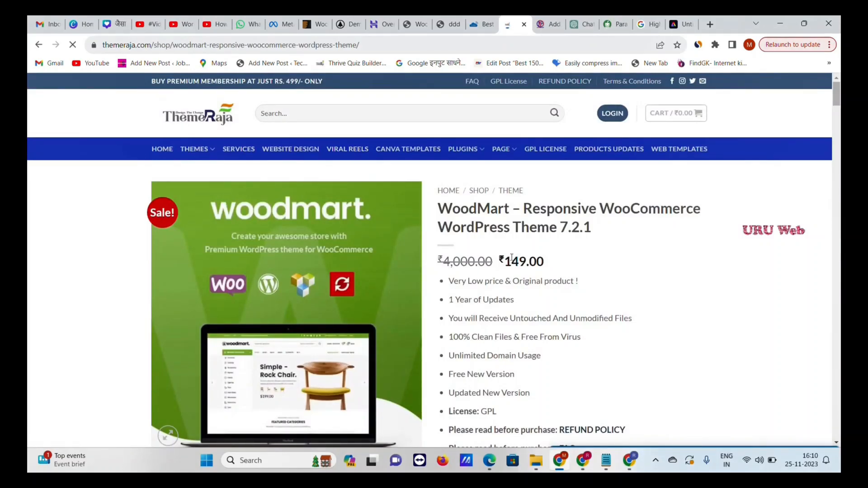
scroll(553, 242, "down", 5)
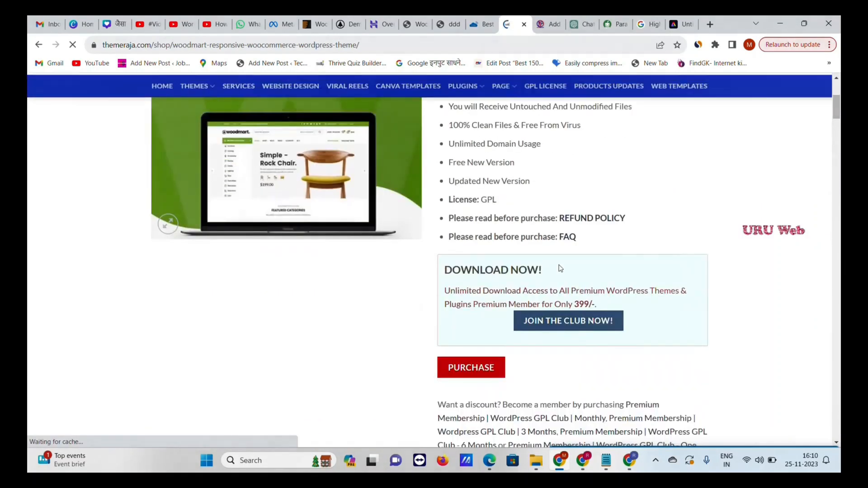
scroll(542, 246, "up", 4)
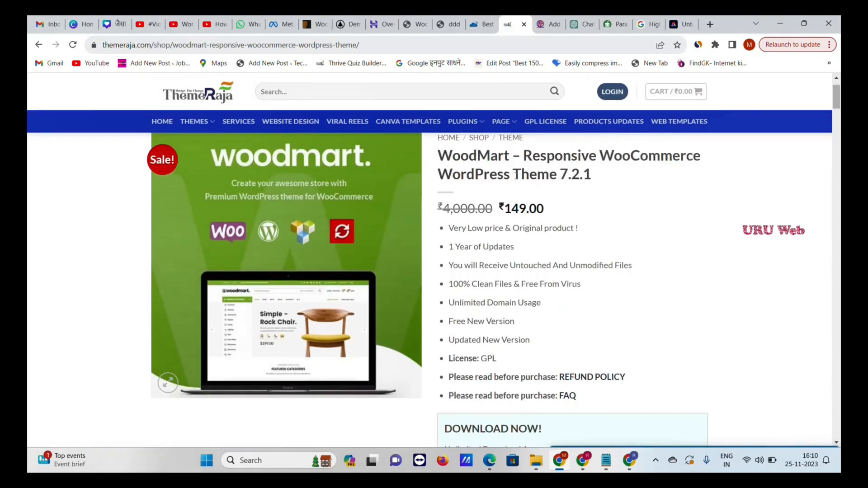
- Check the plugin installation progress and compare the WoodMart theme's price on ThemeForest with the one on ThemeRaja
left_click(436, 27)
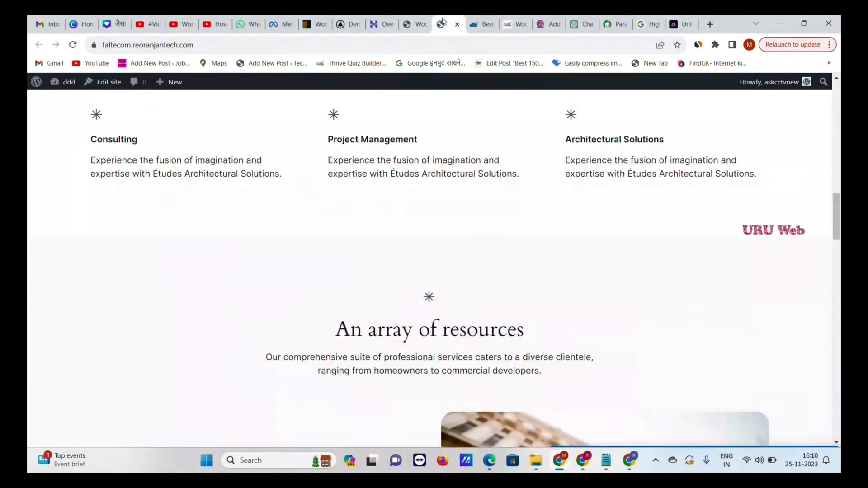
left_click(414, 25)
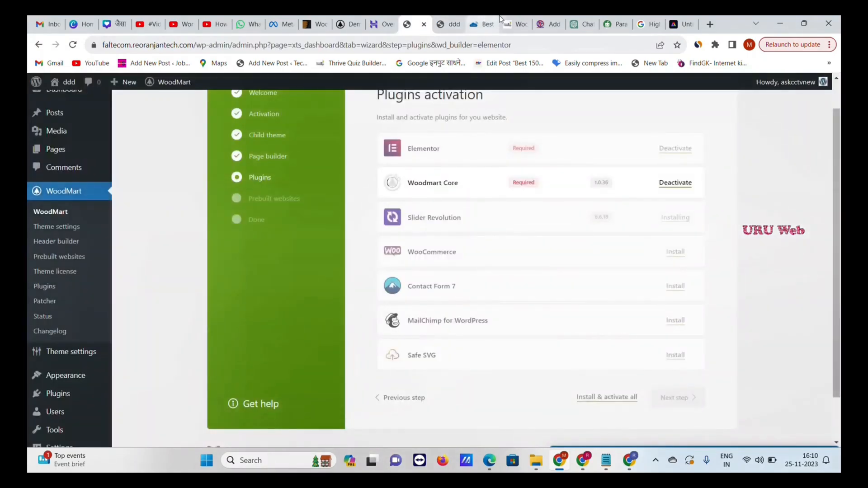
left_click(517, 20)
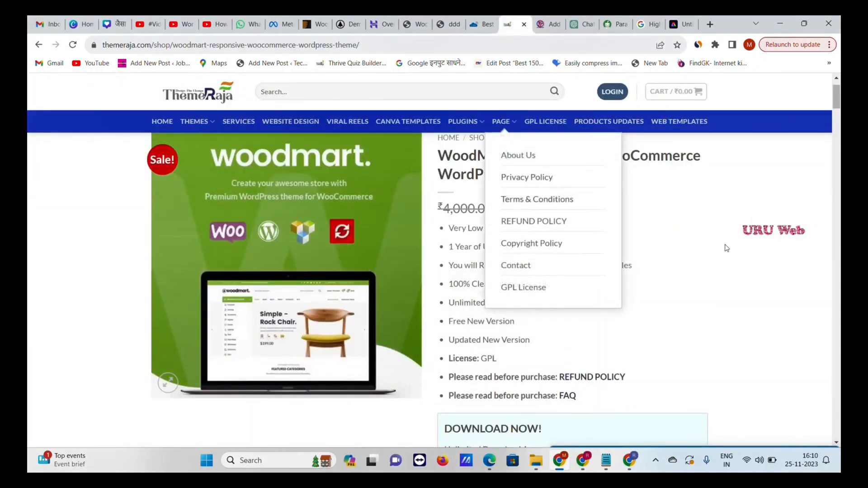
left_click(319, 20)
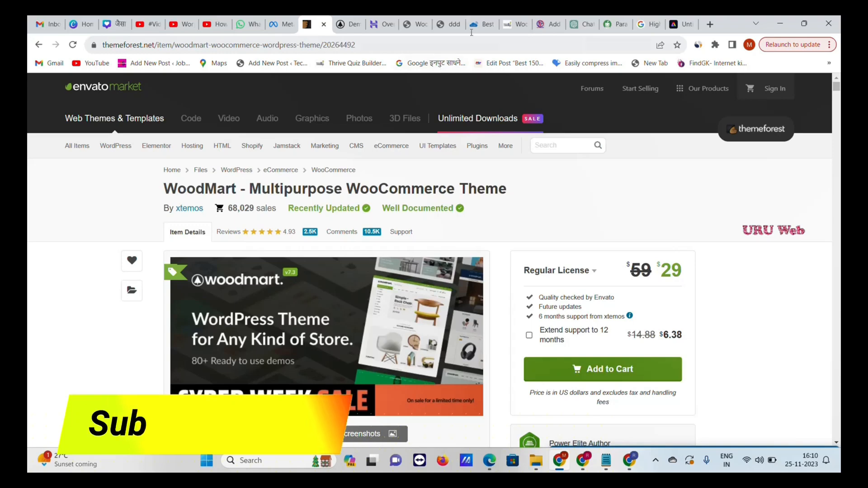
left_click(513, 24)
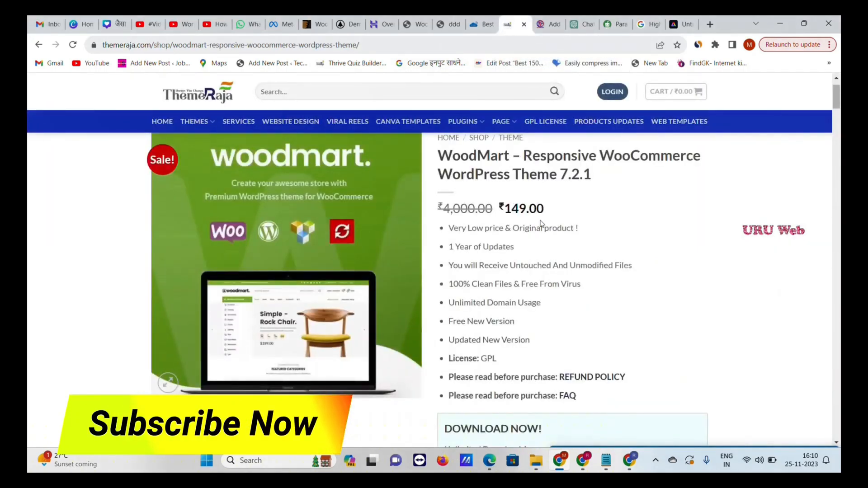
scroll(541, 223, "up", 1)
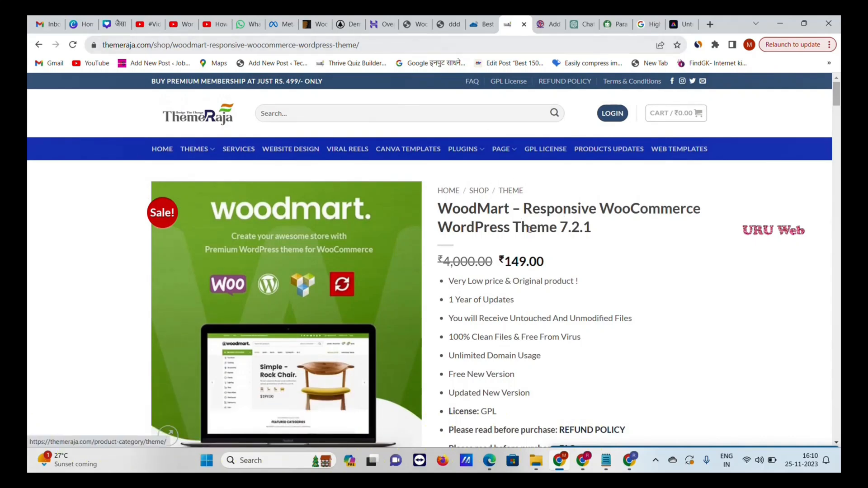
left_click_drag(504, 261, 552, 258)
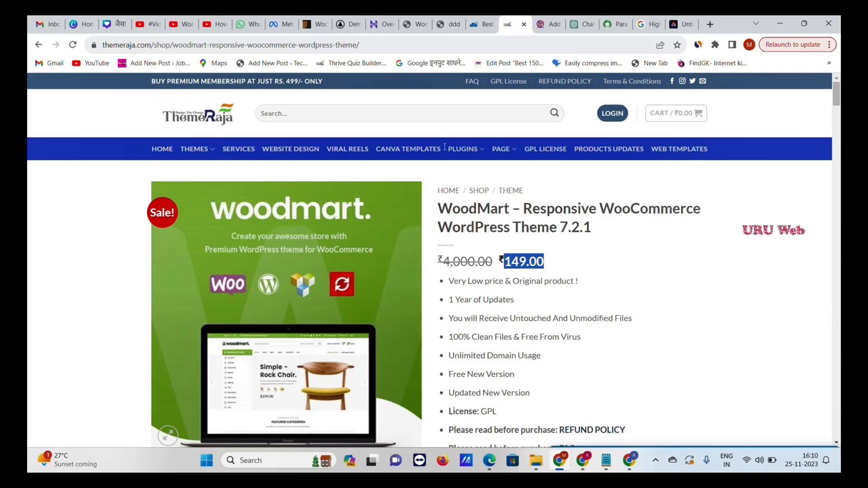
- Return to the WoodMart setup wizard, let the plugin installation complete, and continue to the prebuilt websites stage
left_click(449, 18)
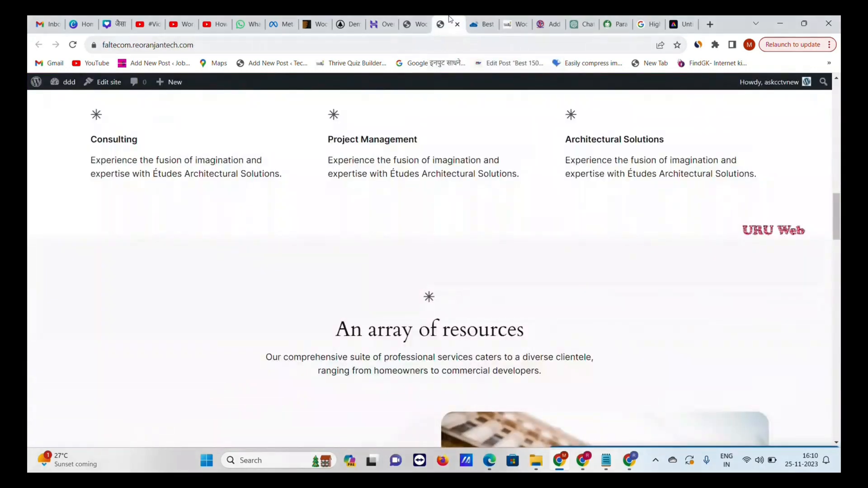
left_click(414, 24)
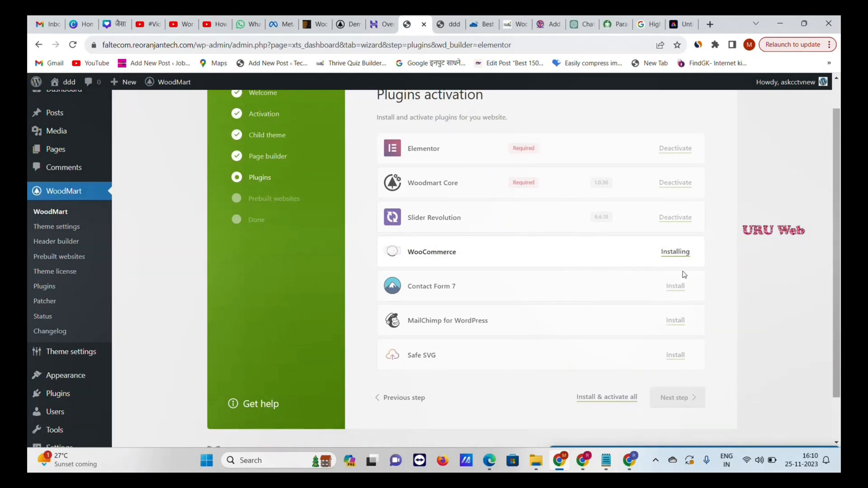
scroll(659, 272, "down", 2)
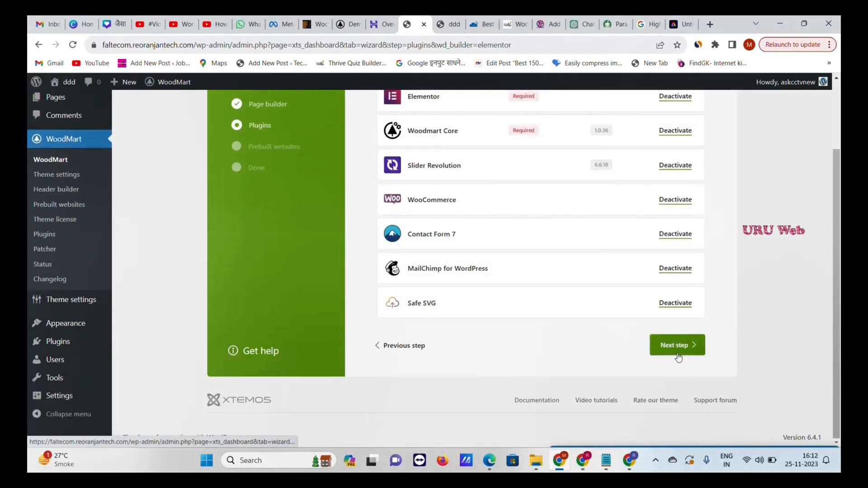
left_click(677, 346)
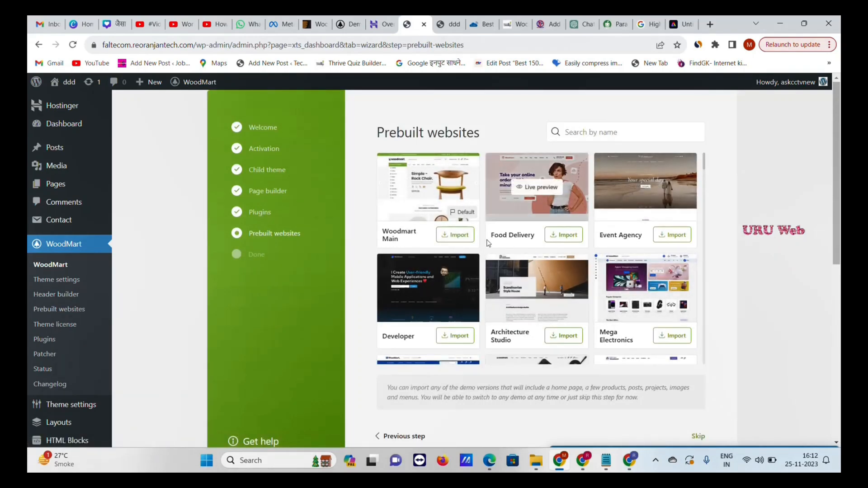
- Check the WoodMart fashion demo site for reference and import the matching Fashion prebuilt website in the setup wizard
left_click(343, 27)
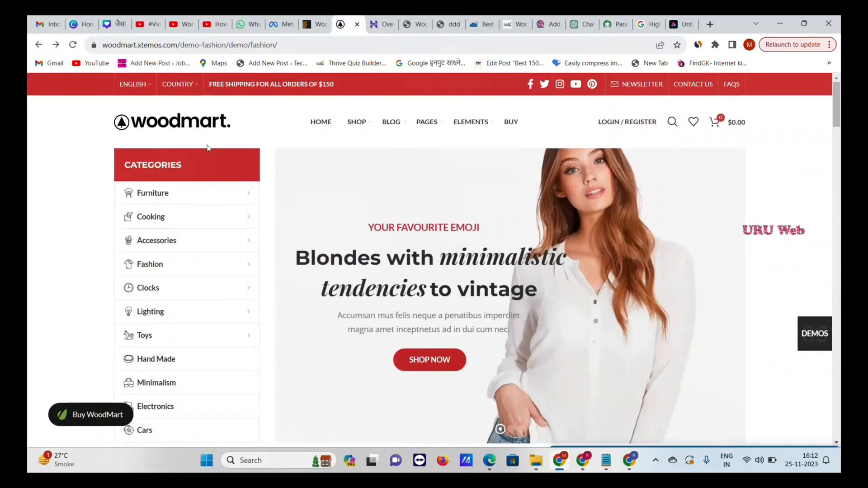
left_click(450, 24)
left_click(418, 20)
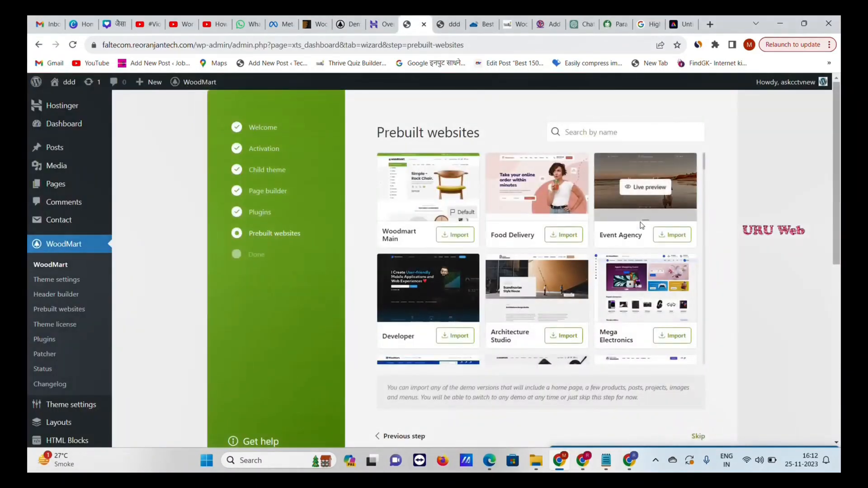
scroll(605, 230, "down", 3)
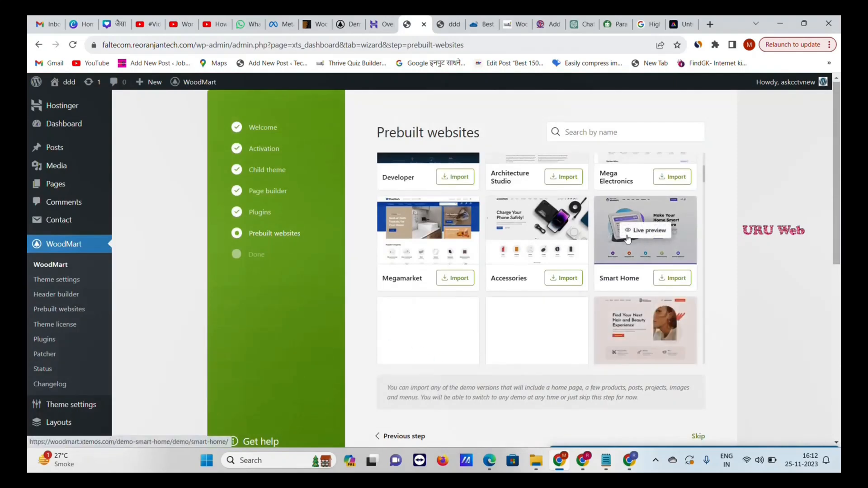
scroll(565, 259, "down", 5)
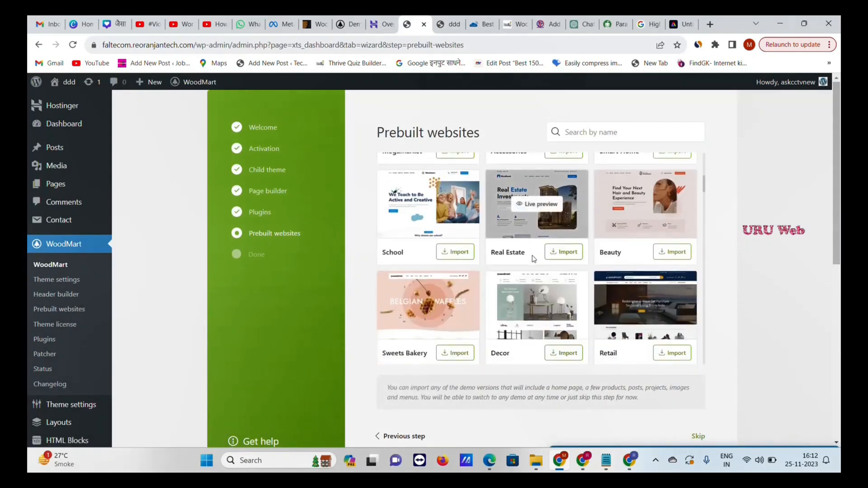
scroll(536, 262, "down", 5)
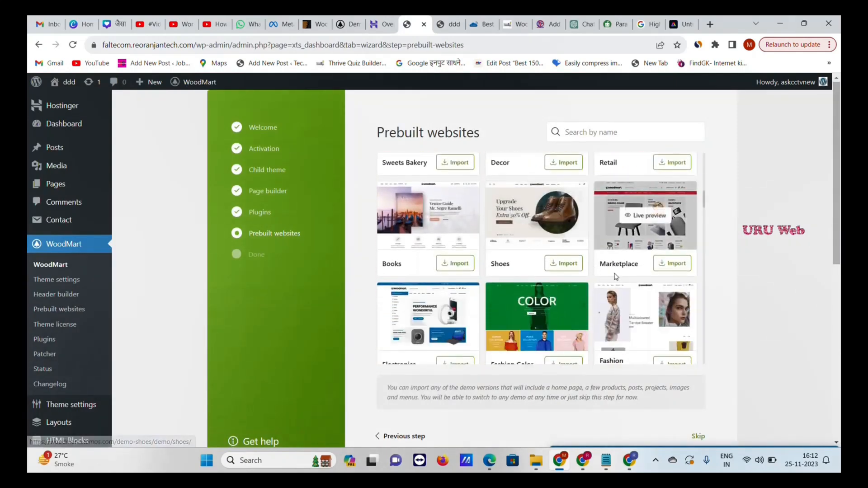
scroll(595, 275, "down", 4)
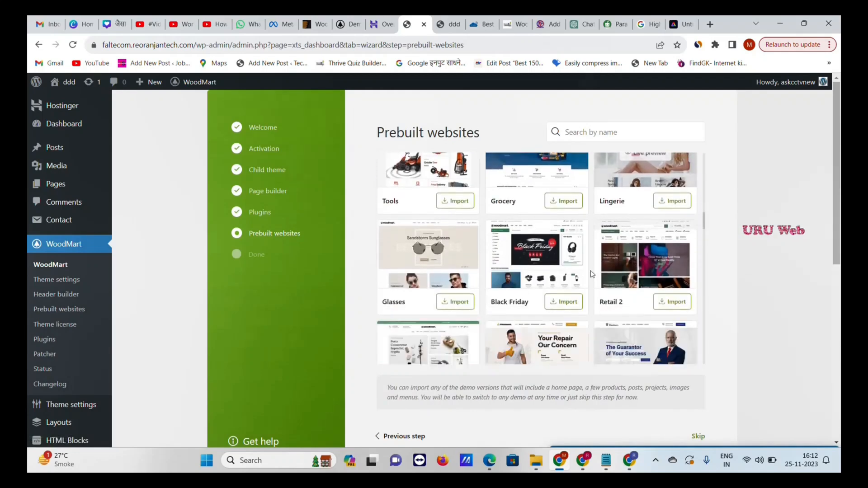
scroll(549, 269, "down", 5)
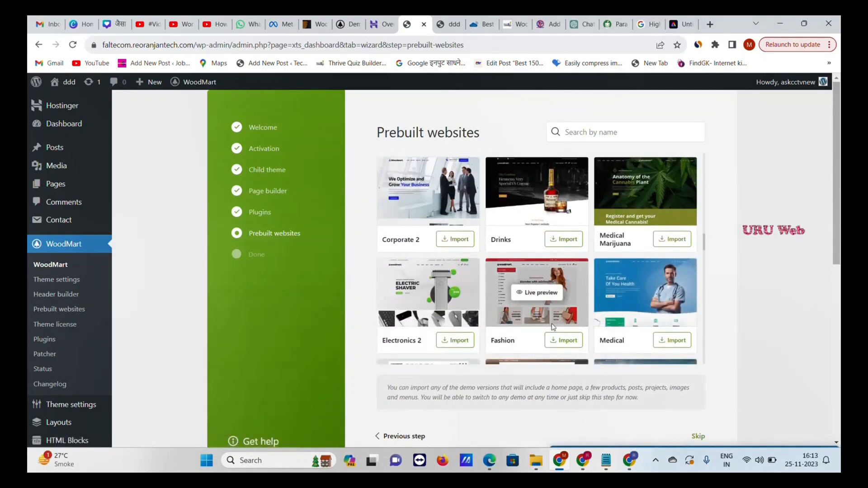
left_click(565, 345)
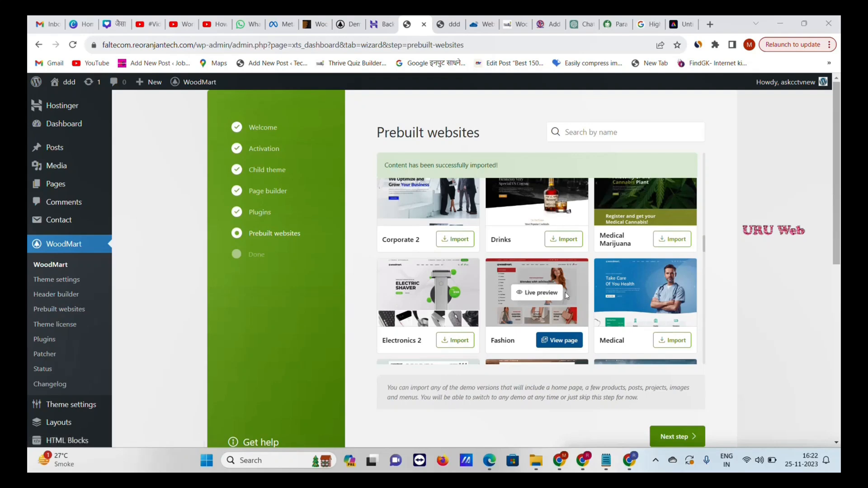
- Finish the WoodMart setup wizard and open the site's home page in a new tab
left_click(672, 437)
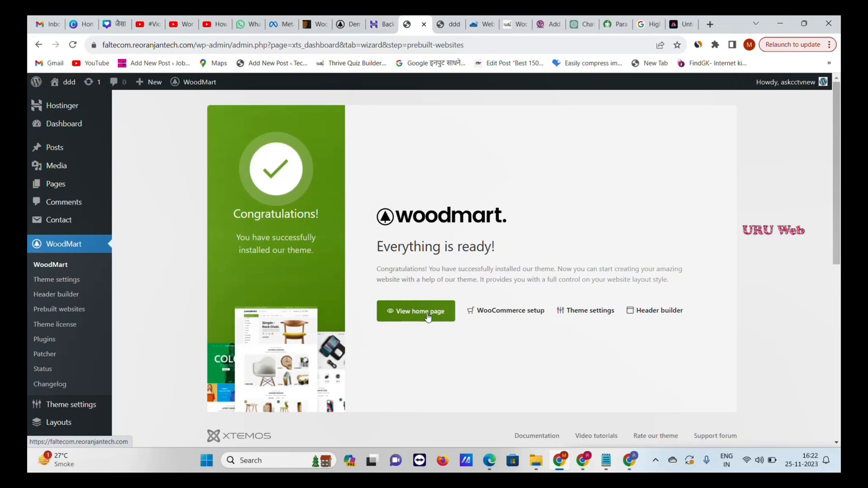
right_click(428, 316)
left_click(464, 202)
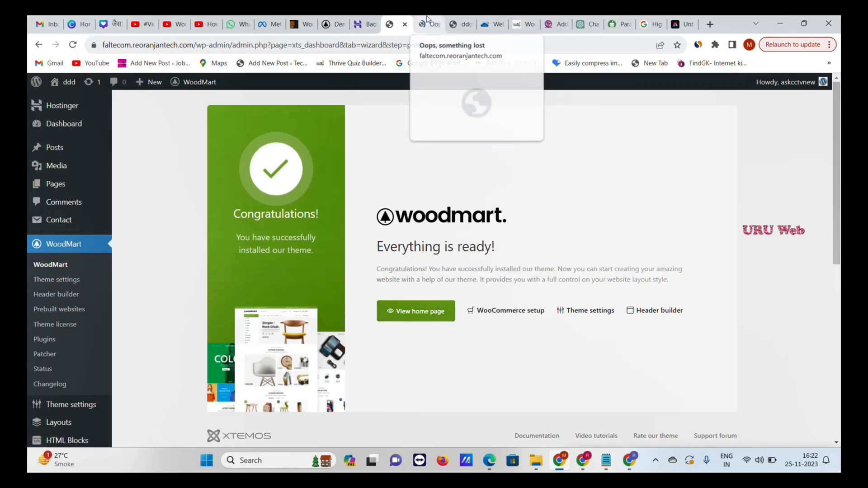
left_click(427, 23)
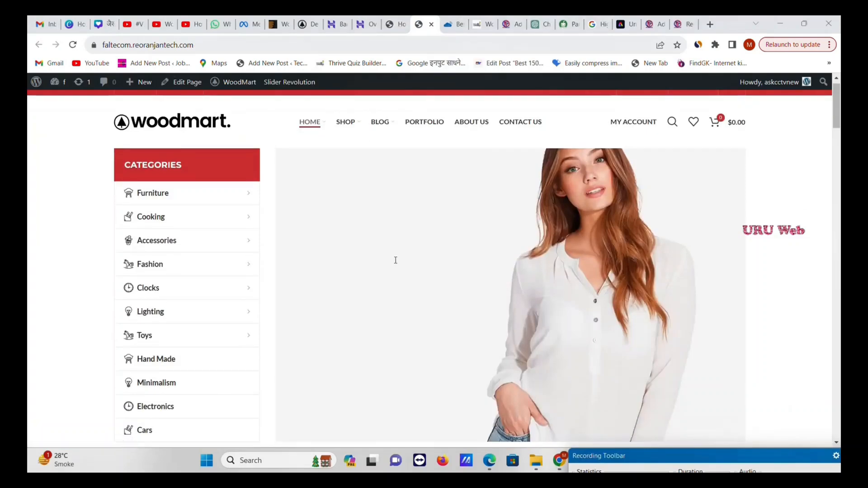
- Review the imported Fashion home page's banners, products and category sections against the original WoodMart fashion demo
scroll(294, 229, "down", 5)
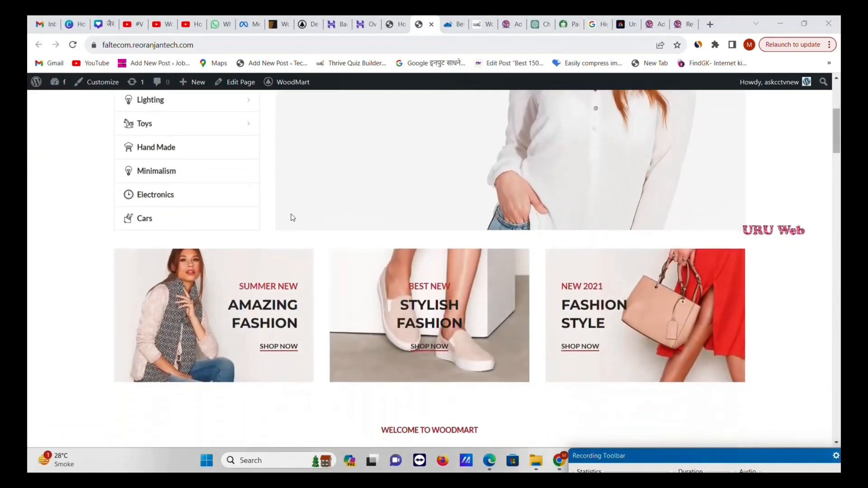
scroll(284, 207, "down", 10)
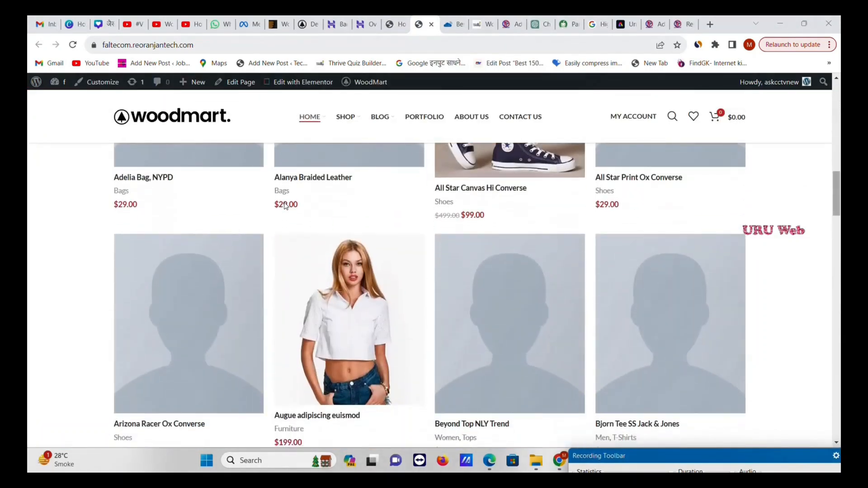
scroll(286, 207, "down", 5)
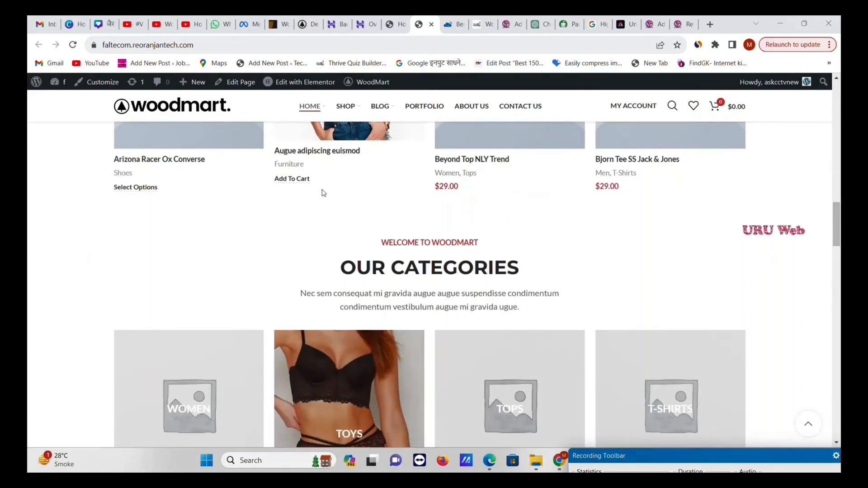
scroll(321, 191, "down", 5)
left_click(307, 20)
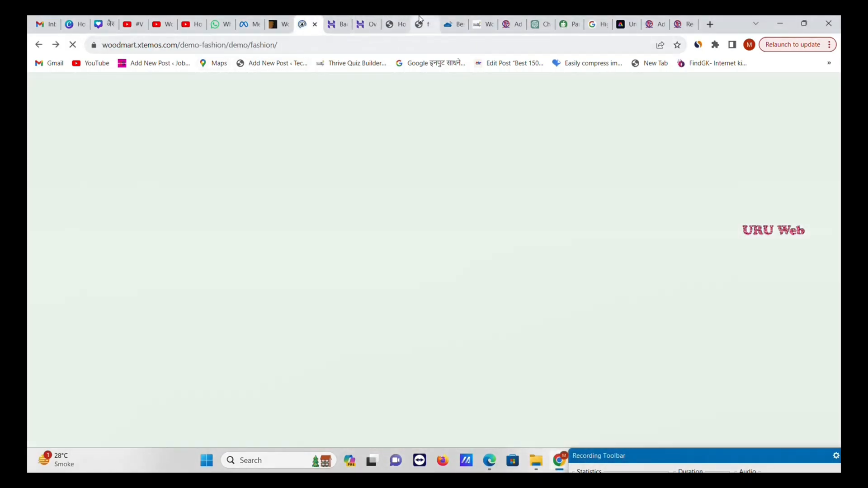
left_click(419, 20)
scroll(567, 242, "down", 1)
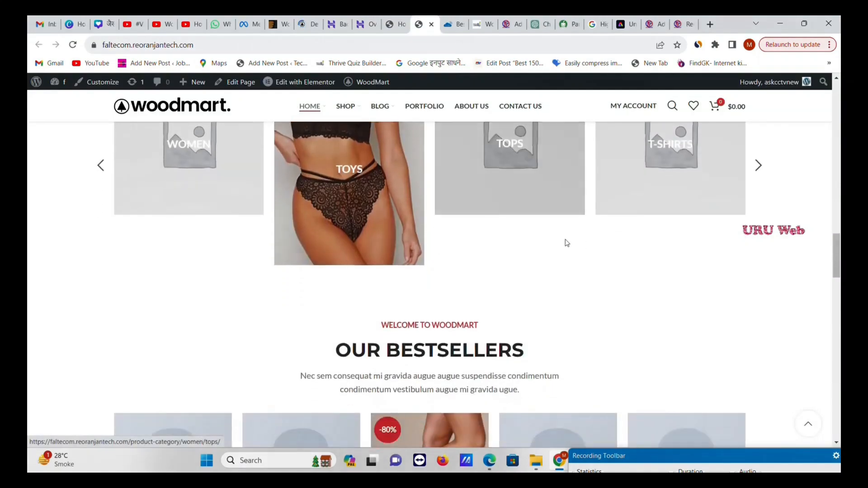
- Review the rest of the imported home page, including bestsellers, customer reviews, blog posts and footer, and return to the main banner
scroll(557, 215, "down", 8)
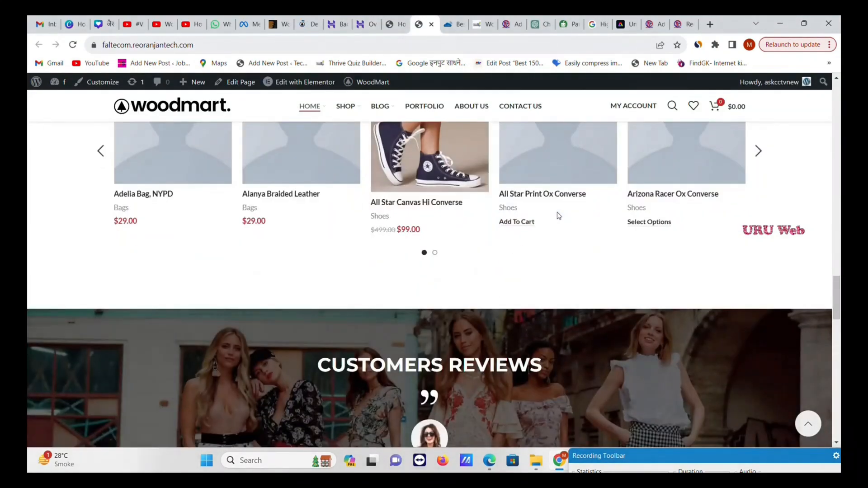
scroll(555, 218, "down", 10)
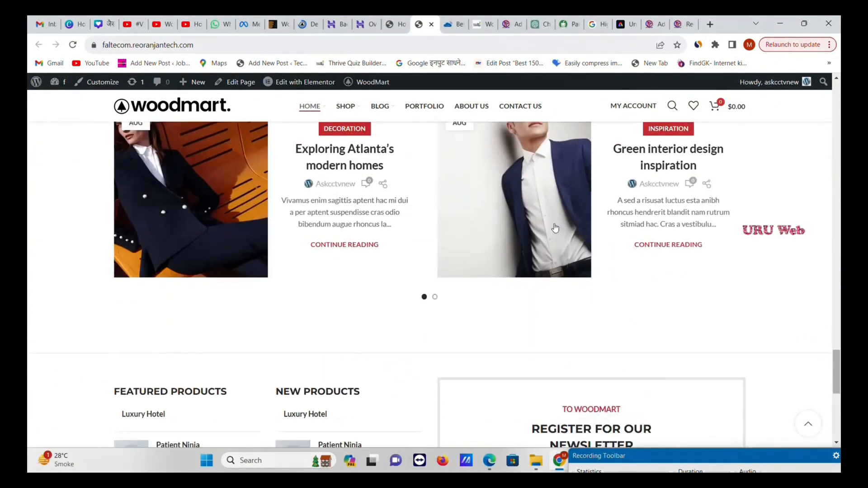
scroll(555, 229, "down", 5)
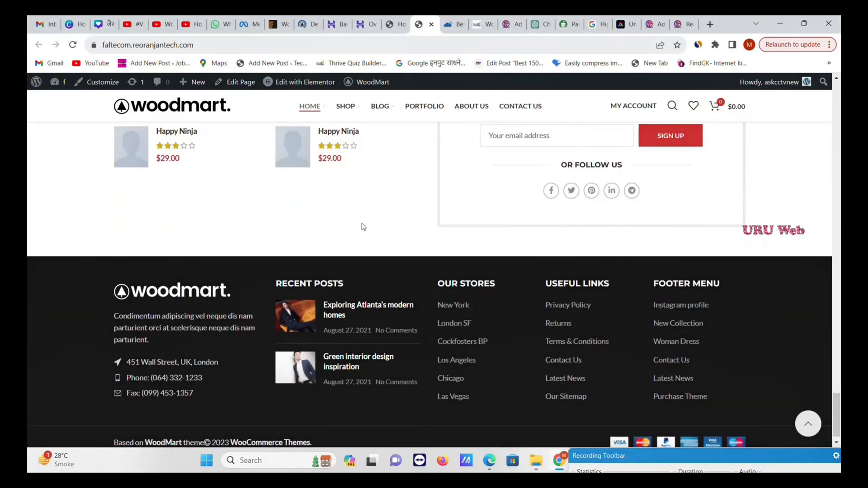
scroll(363, 229, "down", 1)
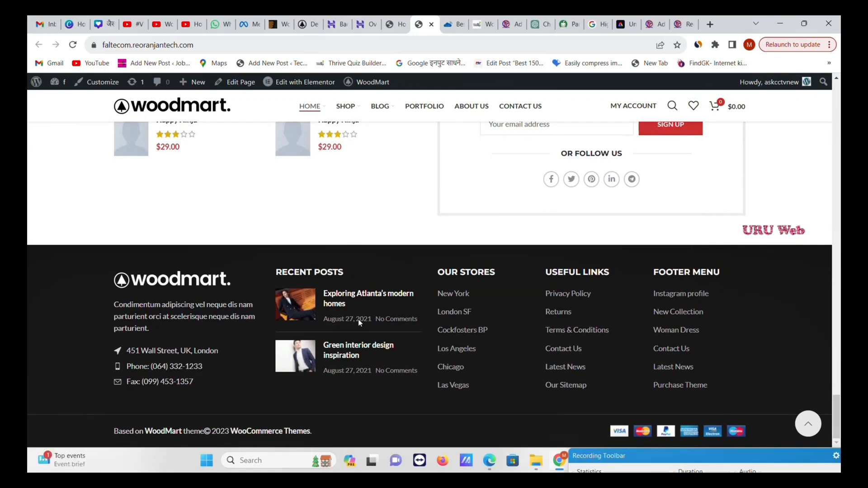
scroll(358, 319, "up", 20)
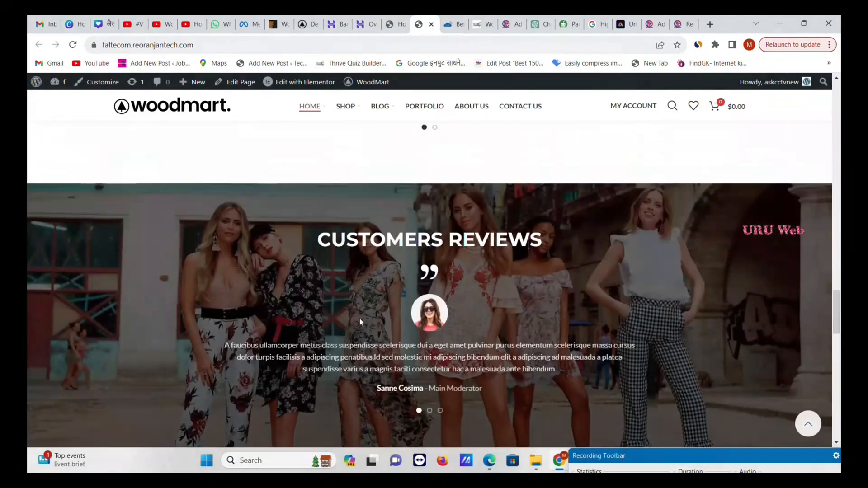
scroll(361, 321, "up", 15)
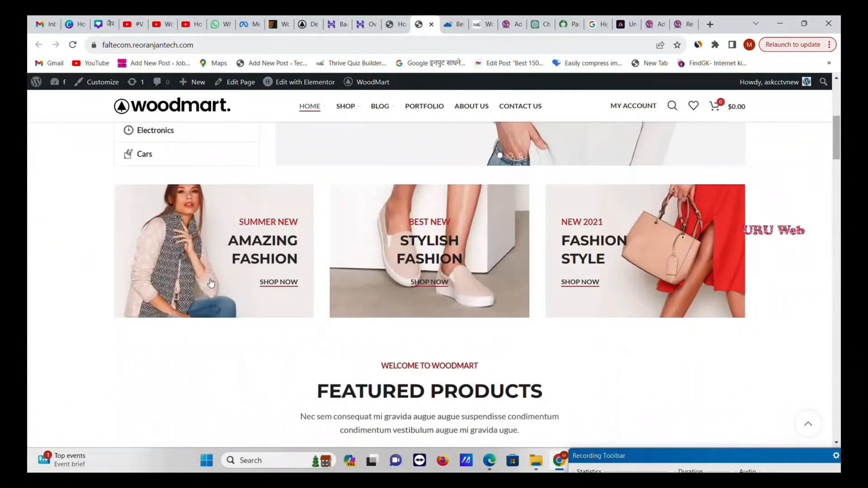
scroll(210, 282, "up", 6)
mouse_move(173, 219)
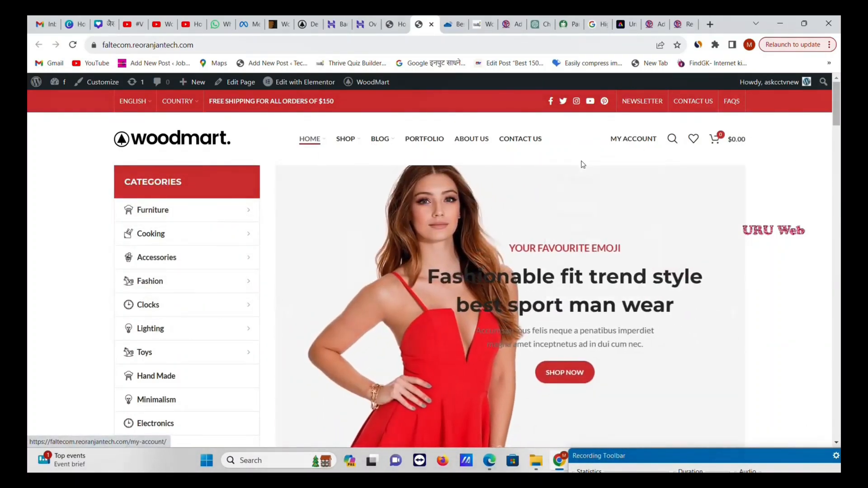
- Compare the WordPress dashboard with the live storefront, examining the header's language, country and Home menus and the product sections
left_click(393, 21)
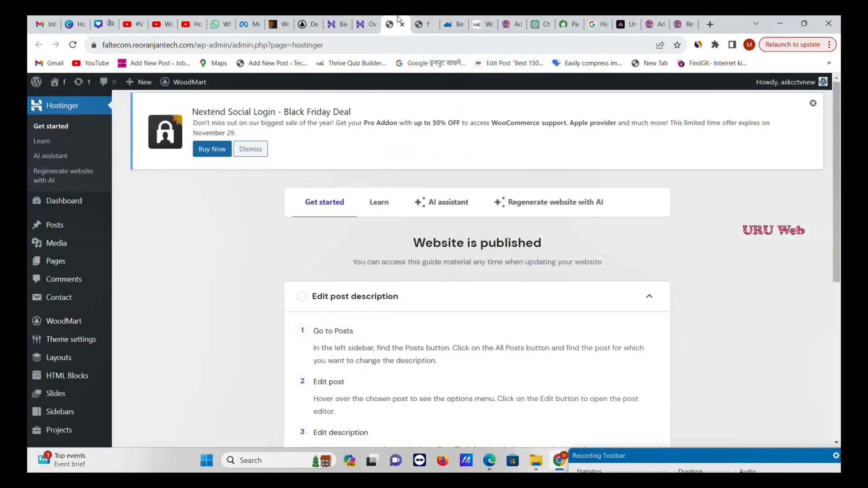
left_click(420, 20)
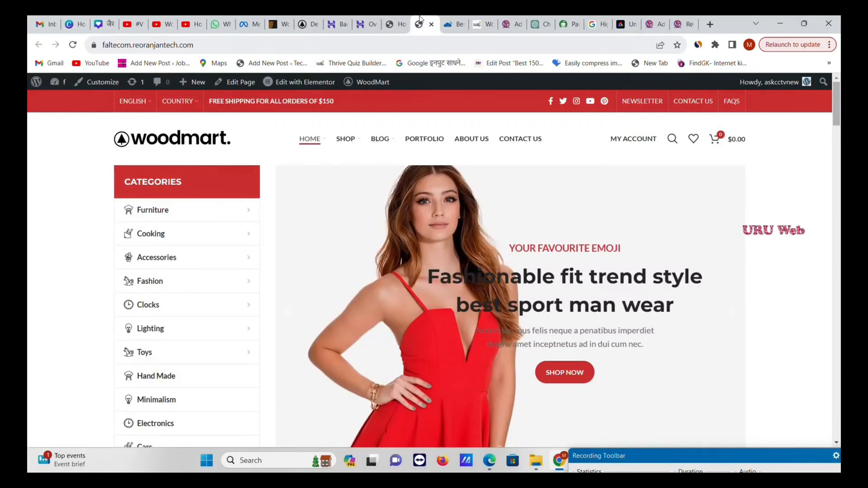
left_click(392, 21)
left_click(412, 21)
mouse_move(141, 101)
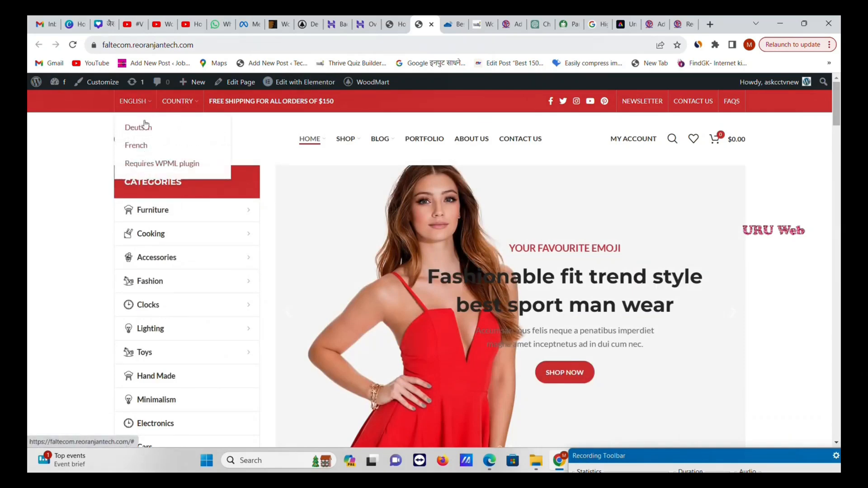
mouse_move(179, 101)
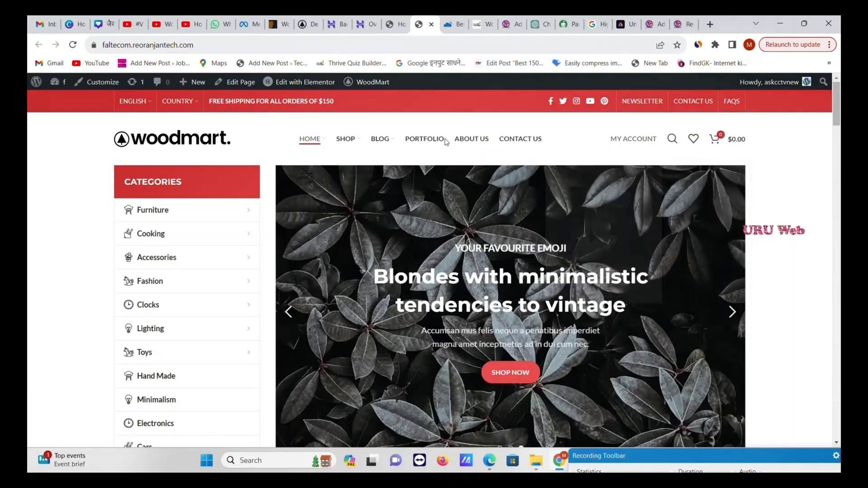
mouse_move(381, 140)
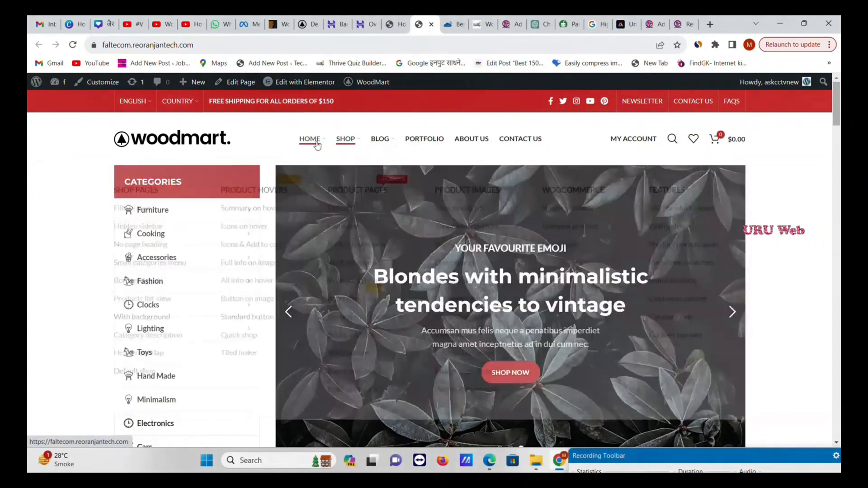
mouse_move(306, 143)
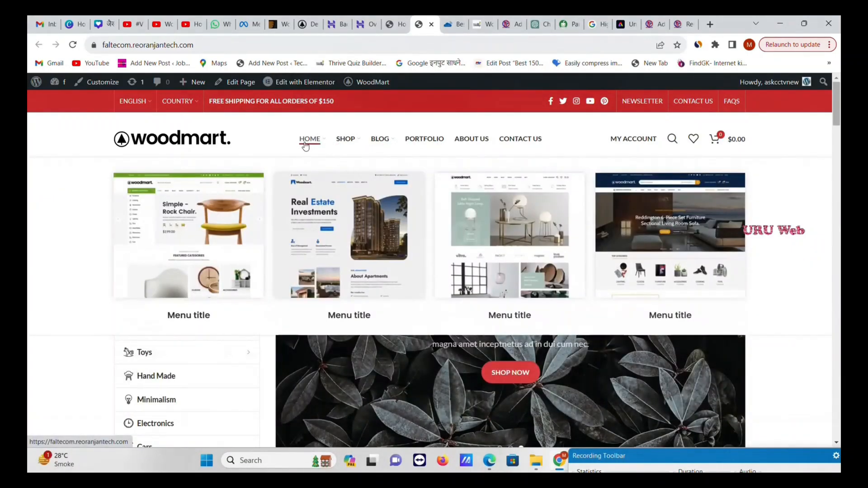
scroll(372, 208, "down", 7)
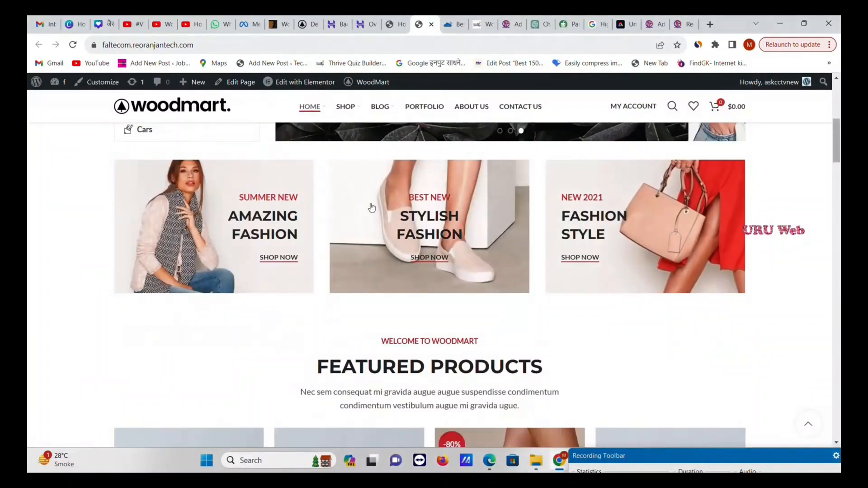
scroll(330, 230, "down", 7)
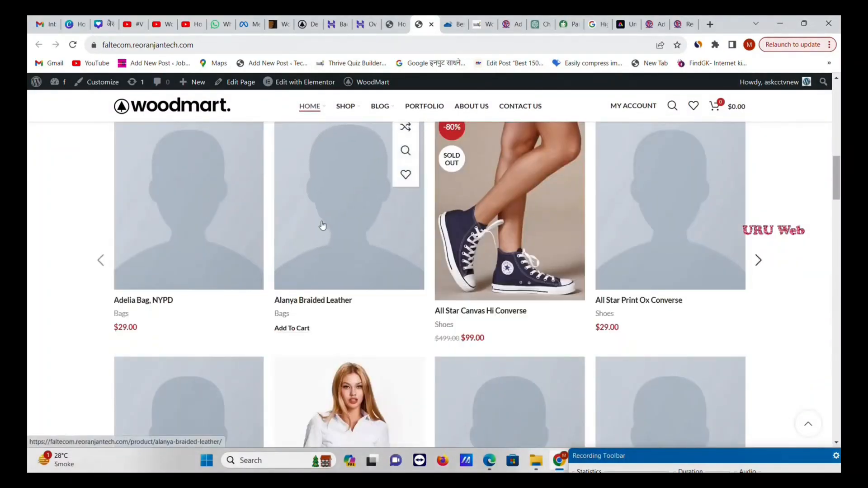
- Return to the WordPress dashboard and open the General settings to check the Site Title and Tagline fields
left_click(395, 19)
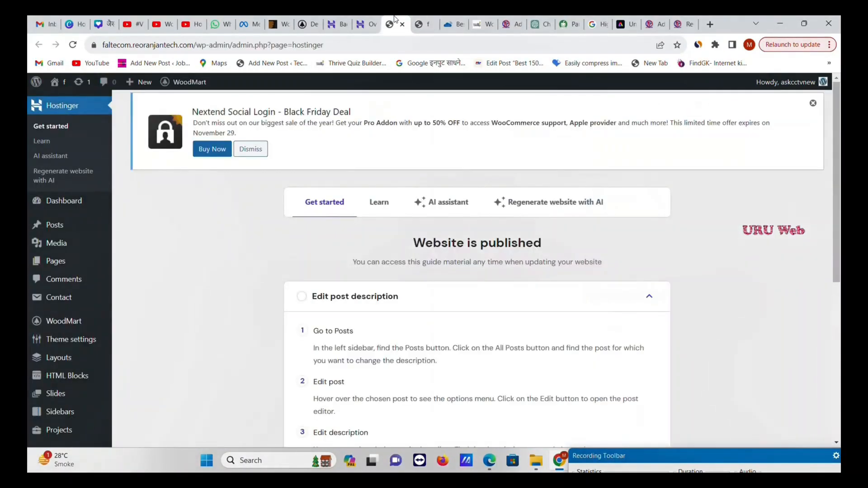
scroll(168, 246, "down", 3)
mouse_move(30, 311)
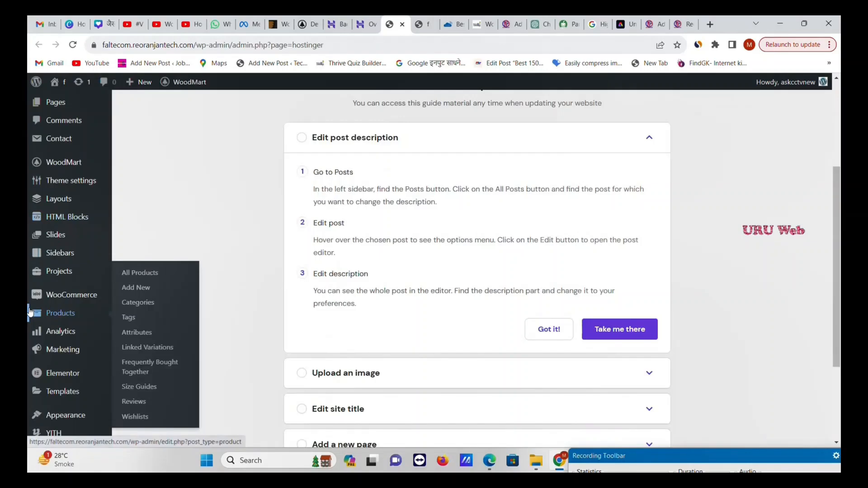
scroll(63, 413, "down", 3)
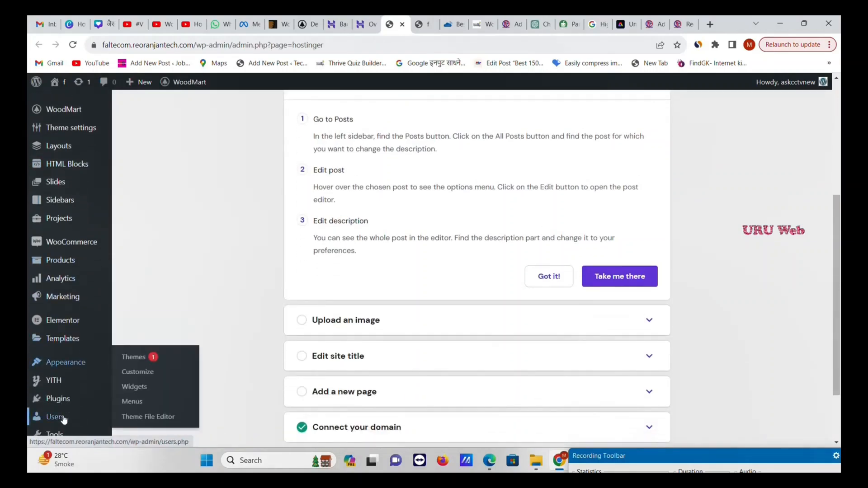
mouse_move(69, 378)
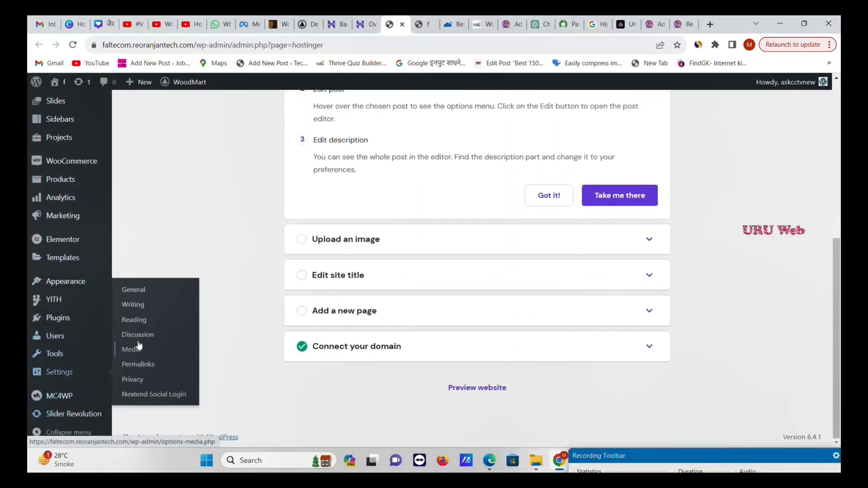
left_click(136, 294)
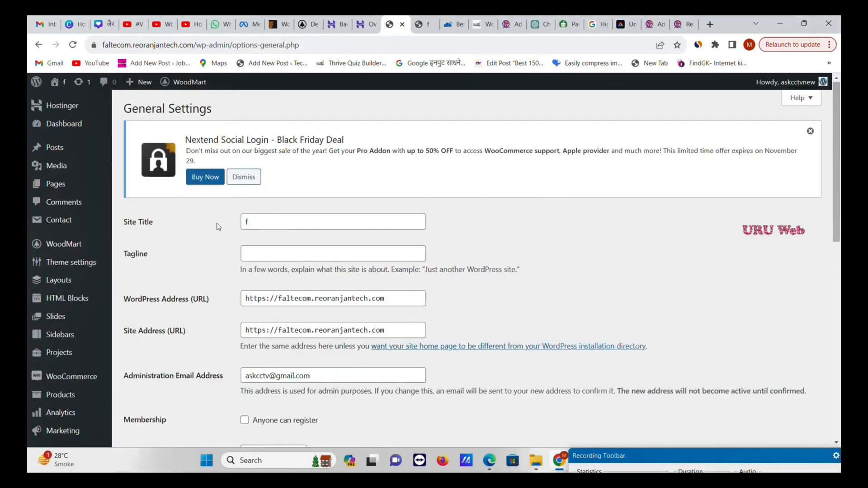
left_click(256, 225)
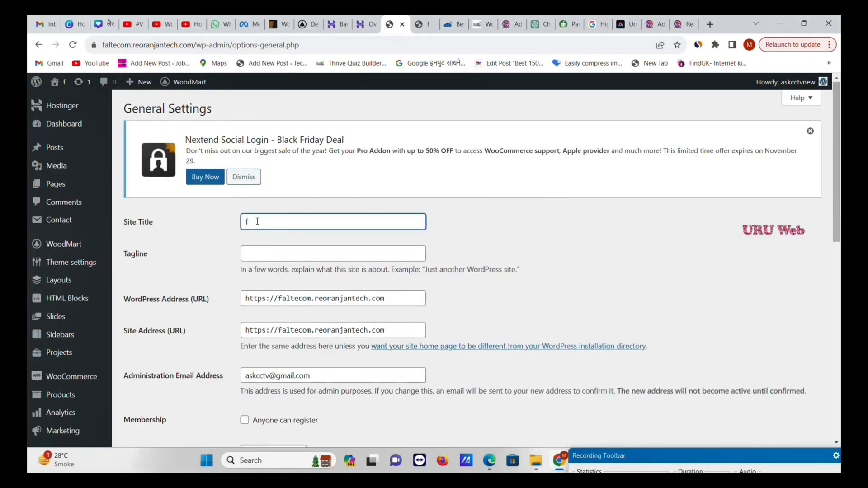
left_click(294, 254)
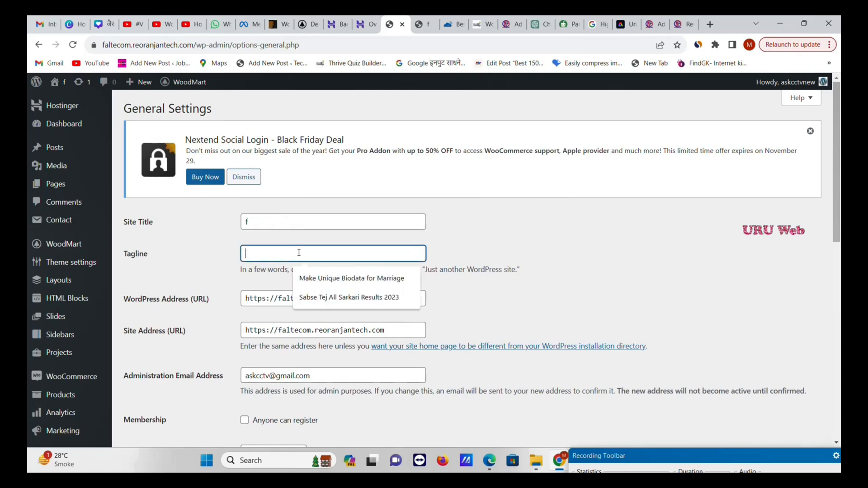
- Allow anyone to register on the site and set the new user default role to Customer
scroll(294, 255, "down", 4)
scroll(298, 266, "down", 1)
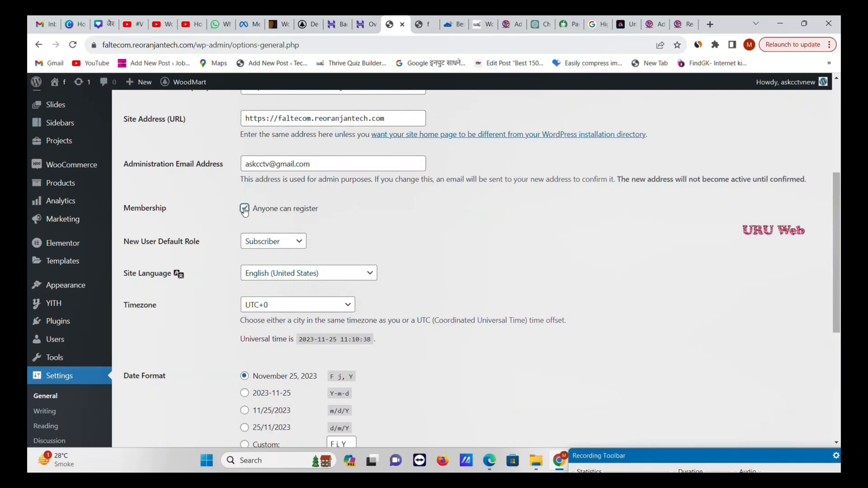
left_click(281, 241)
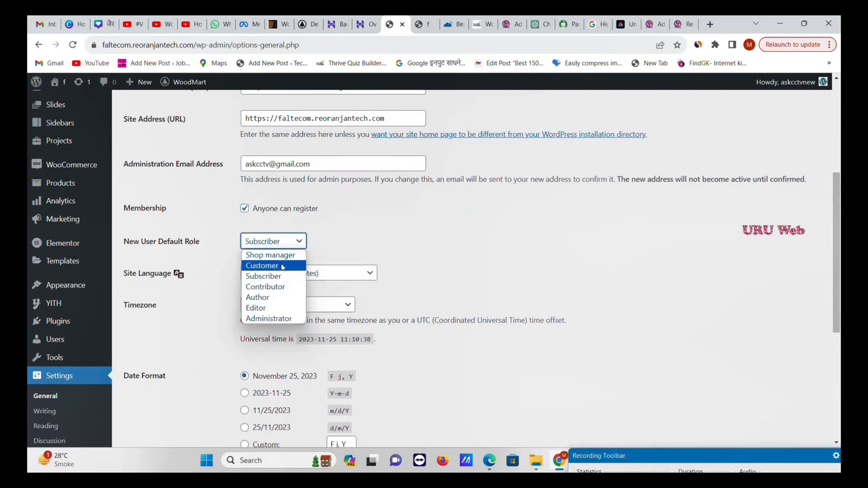
left_click(282, 266)
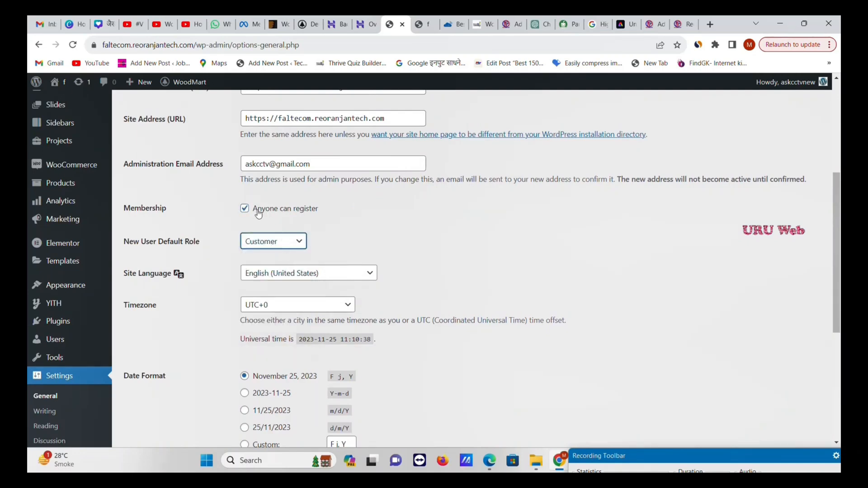
- Set the site timezone to UTC+5:30 and check the date and time format options
scroll(285, 276, "down", 1)
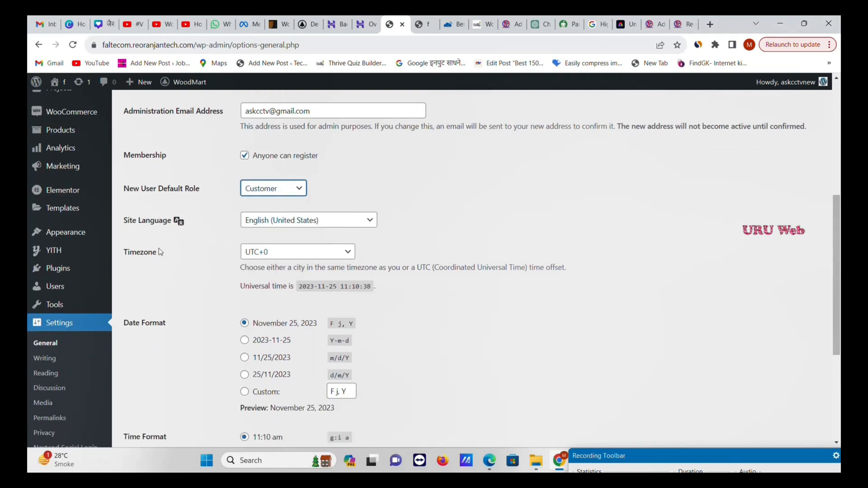
left_click(291, 252)
scroll(298, 181, "down", 5)
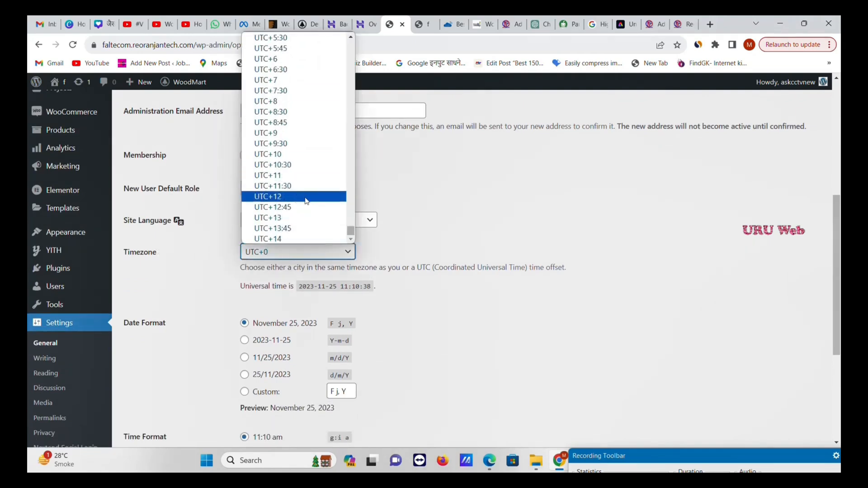
scroll(306, 201, "up", 5)
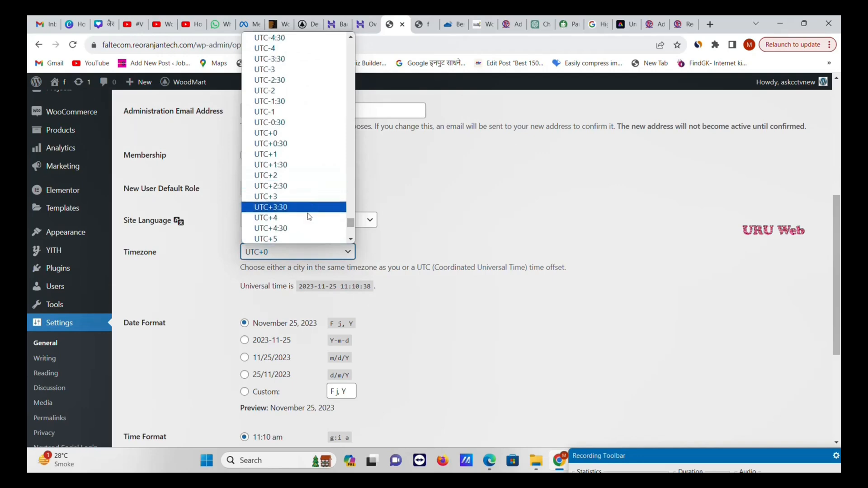
scroll(301, 227, "down", 3)
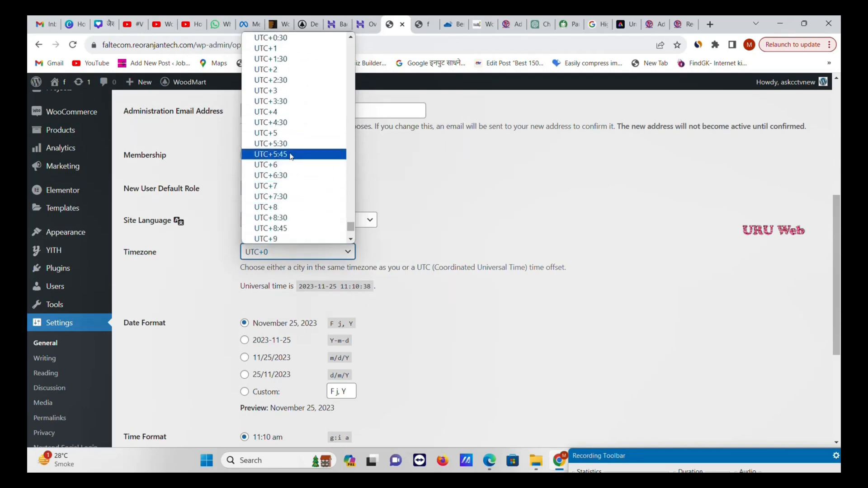
left_click(289, 146)
scroll(416, 226, "down", 4)
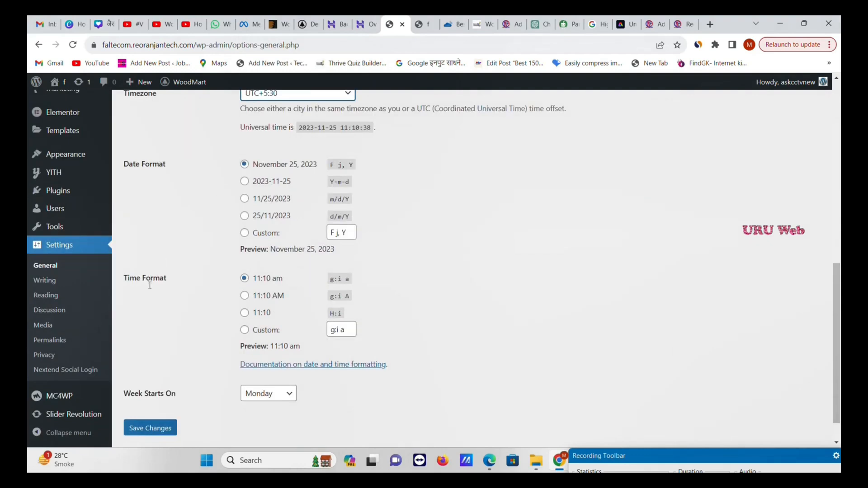
scroll(290, 245, "down", 1)
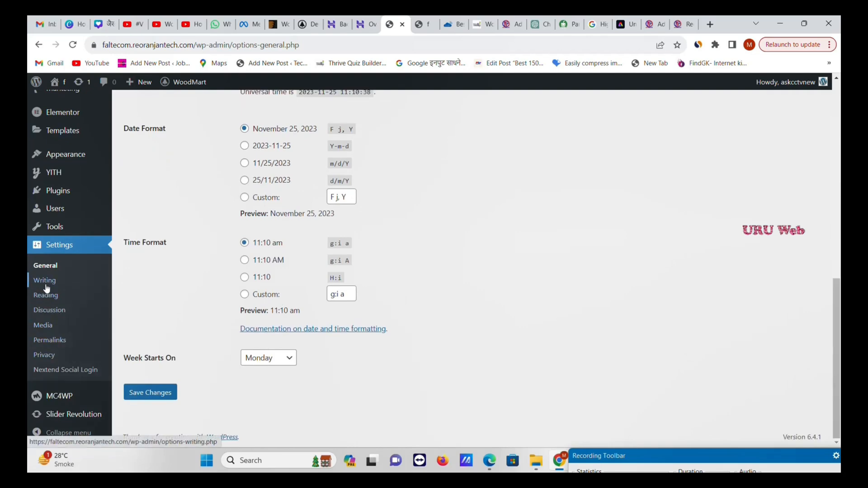
- Check the Reading settings for homepage display and search engine visibility, and open the Permalinks settings
left_click(54, 297)
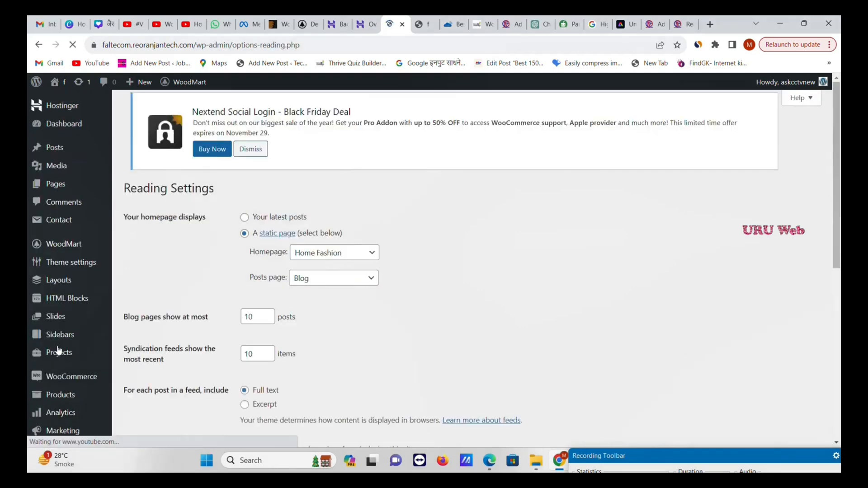
scroll(79, 318, "down", 3)
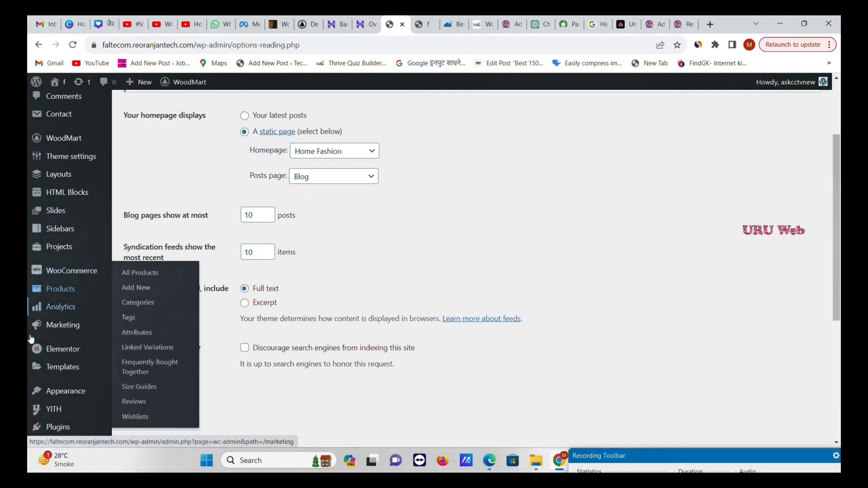
scroll(72, 367, "down", 5)
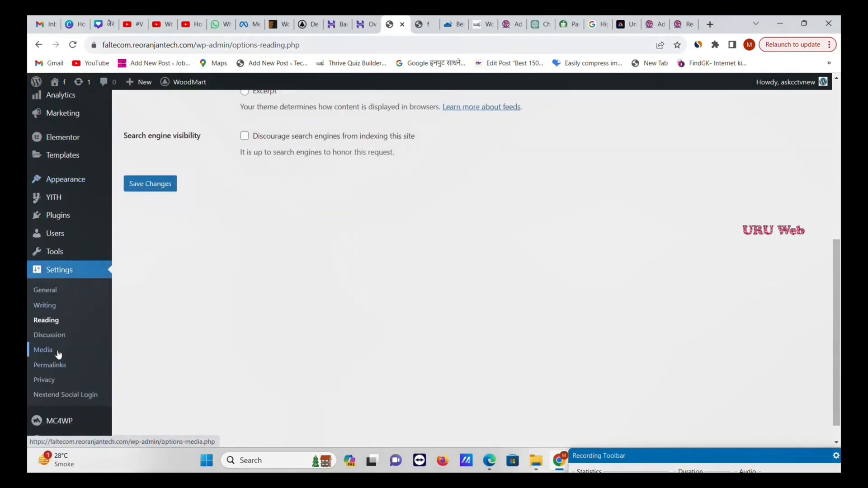
left_click(59, 365)
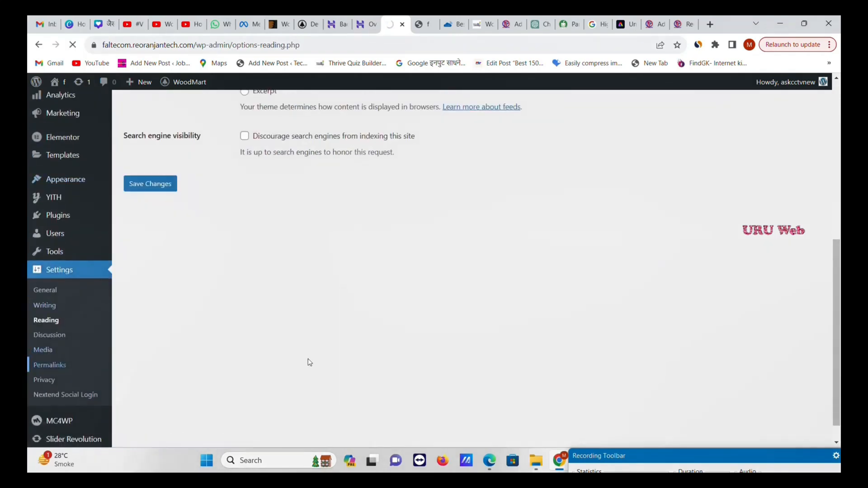
- Set the permalink structure to Post name, save the changes, and check the custom base for product permalinks
scroll(468, 284, "down", 5)
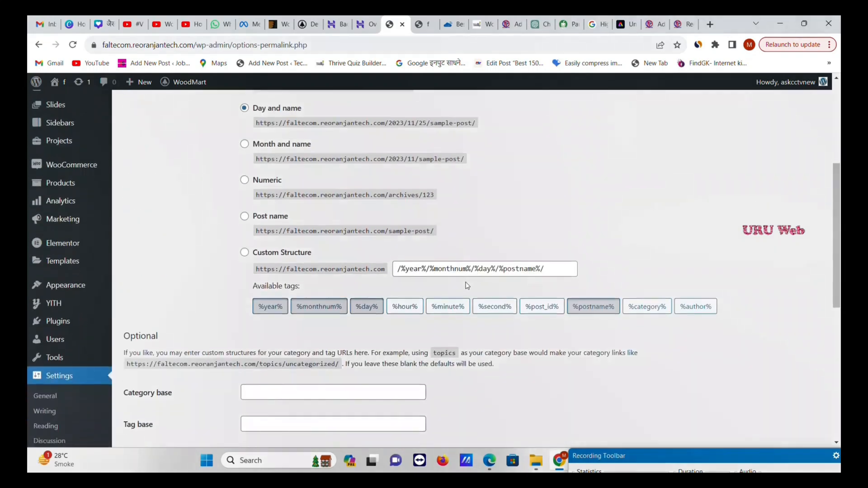
left_click(245, 216)
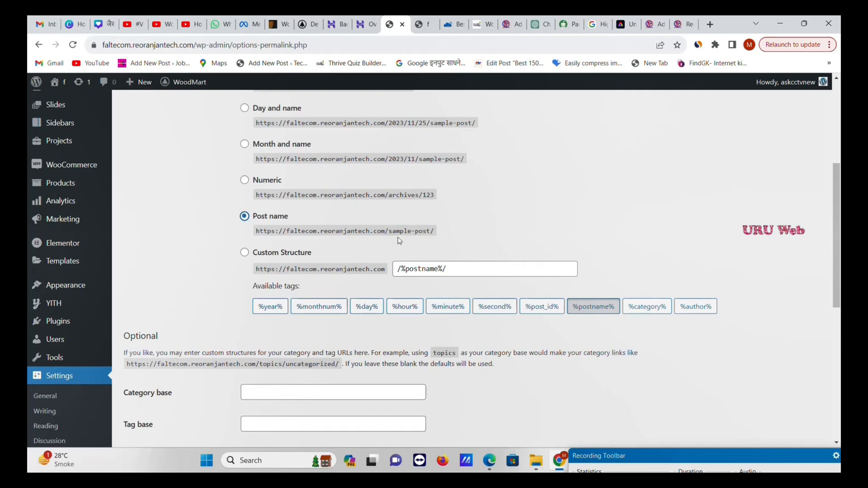
scroll(438, 244, "down", 7)
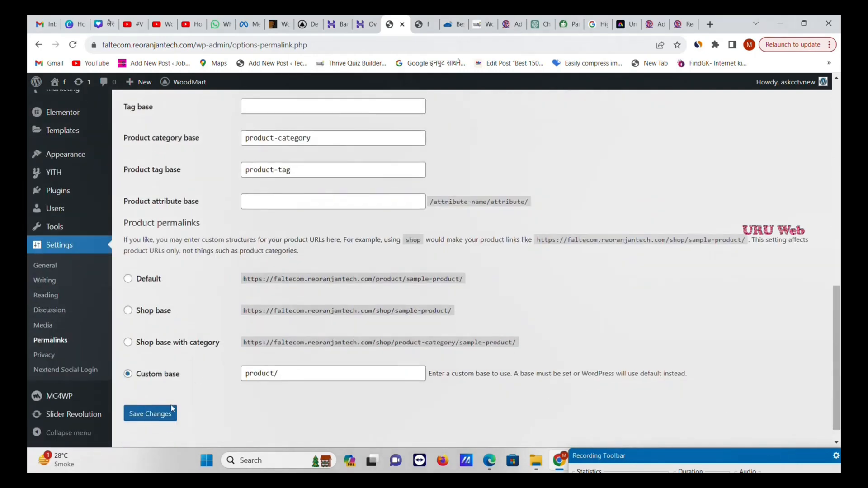
left_click(158, 418)
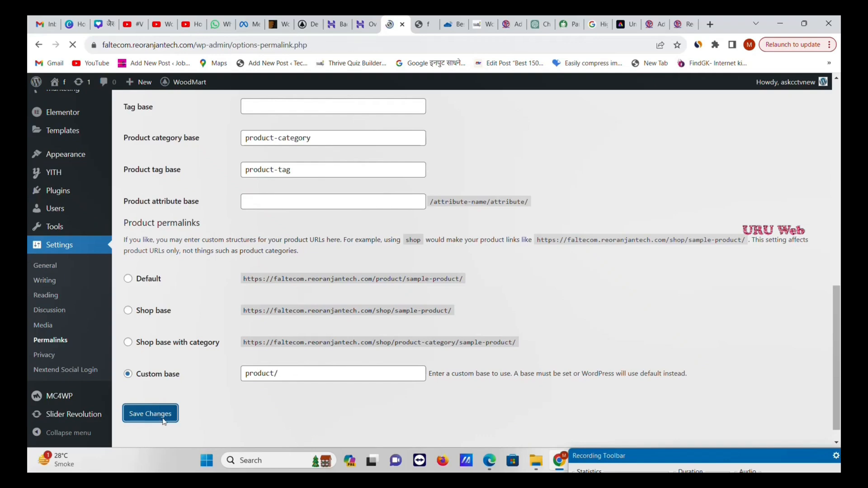
scroll(273, 351, "down", 10)
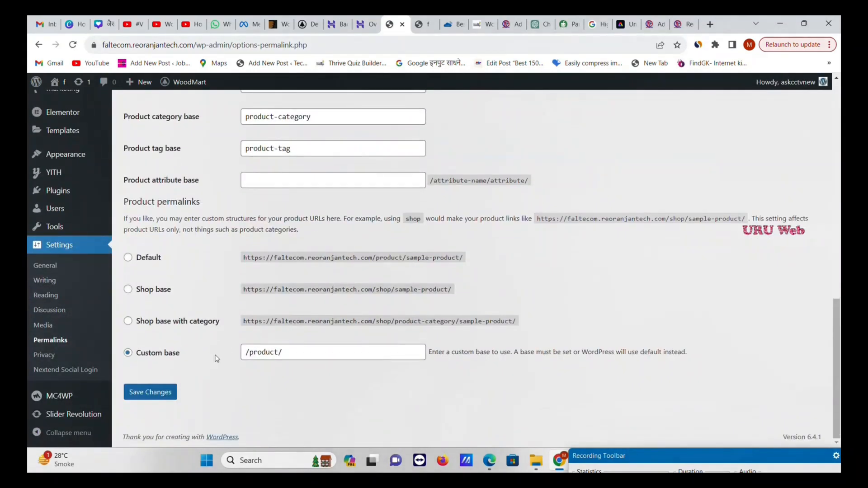
left_click_drag(249, 351, 280, 352)
left_click(302, 352)
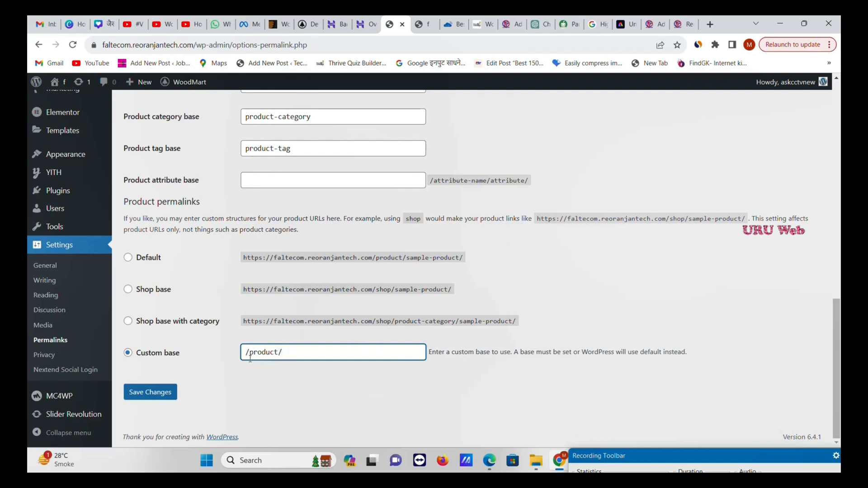
- Open the WooCommerce General settings and look over the store address fields
scroll(84, 351, "up", 5)
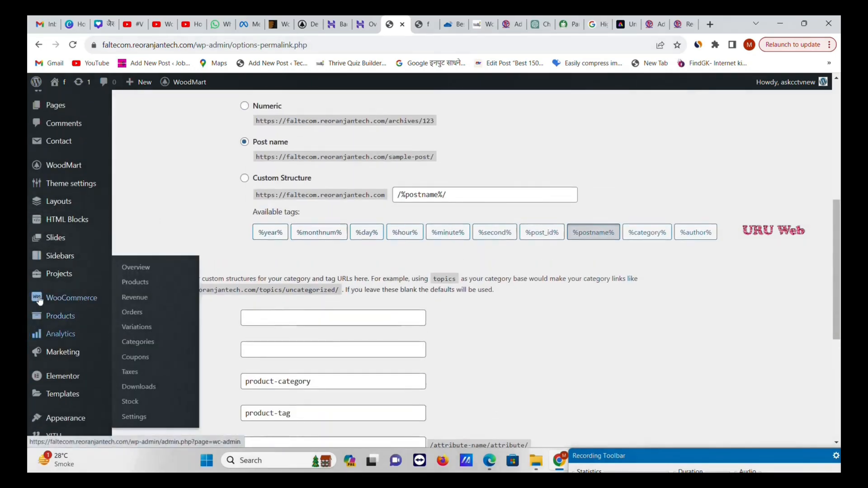
mouse_move(37, 296)
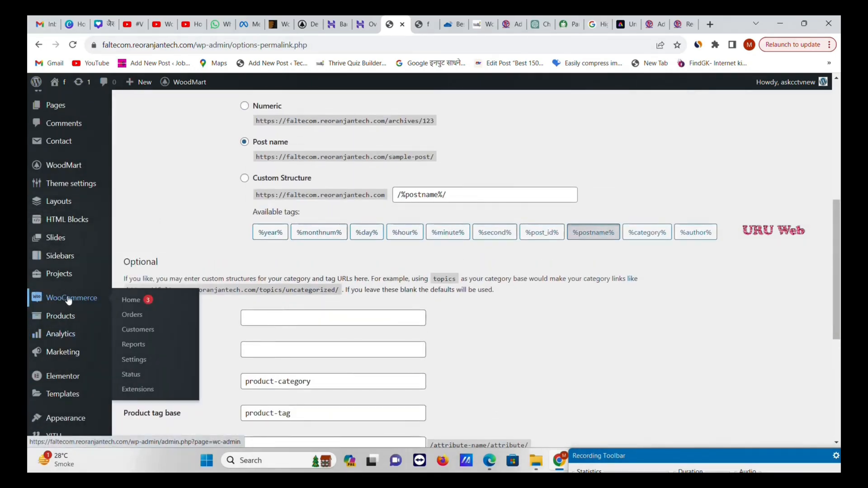
left_click(133, 361)
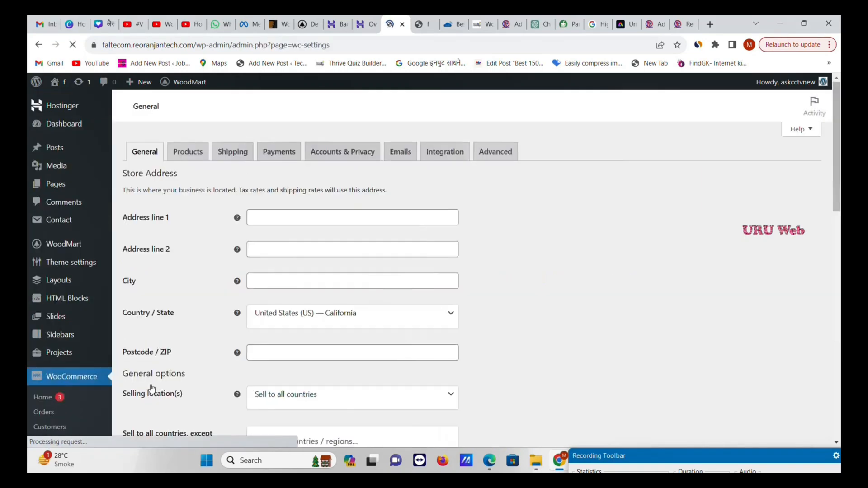
scroll(179, 227, "down", 3)
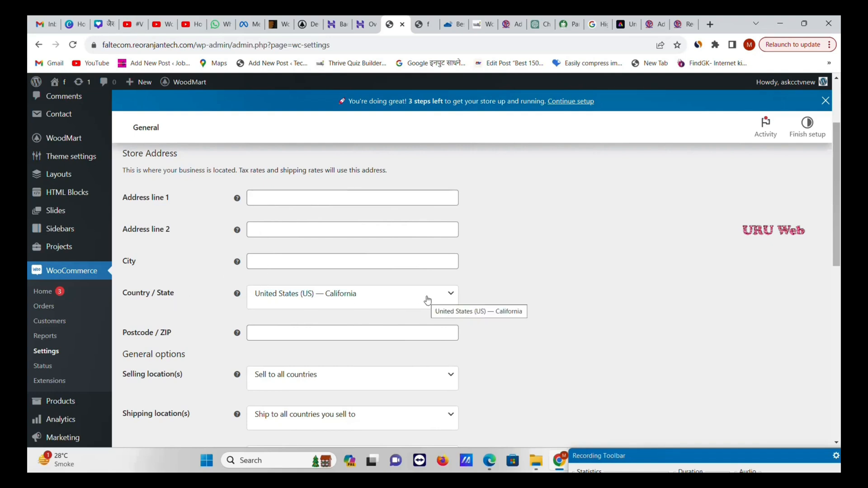
- Set the store's Country / State to India — Delhi
scroll(428, 300, "down", 2)
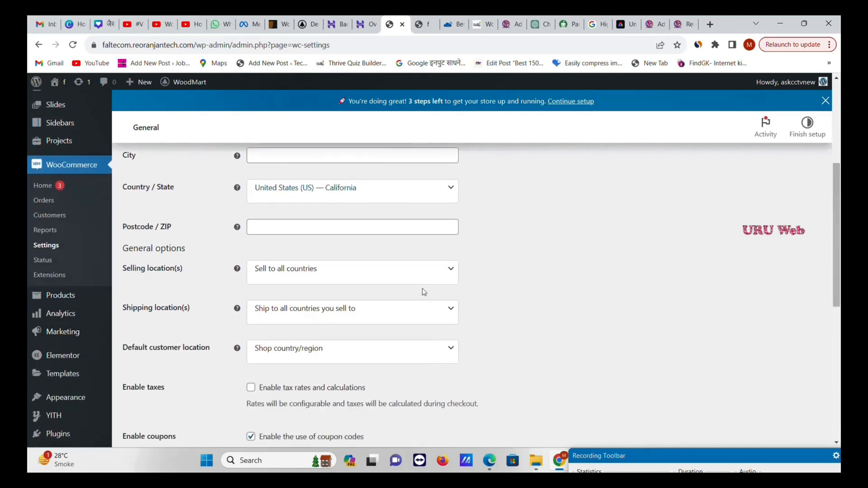
left_click(449, 197)
left_click(378, 216)
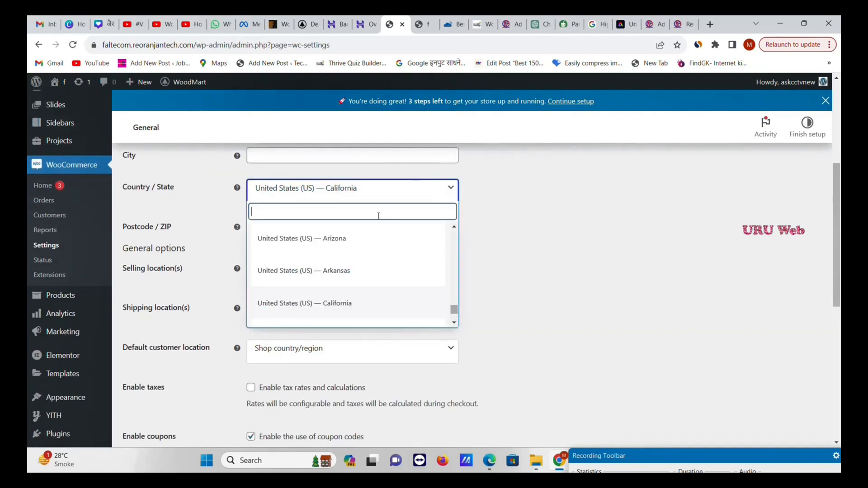
type("ind")
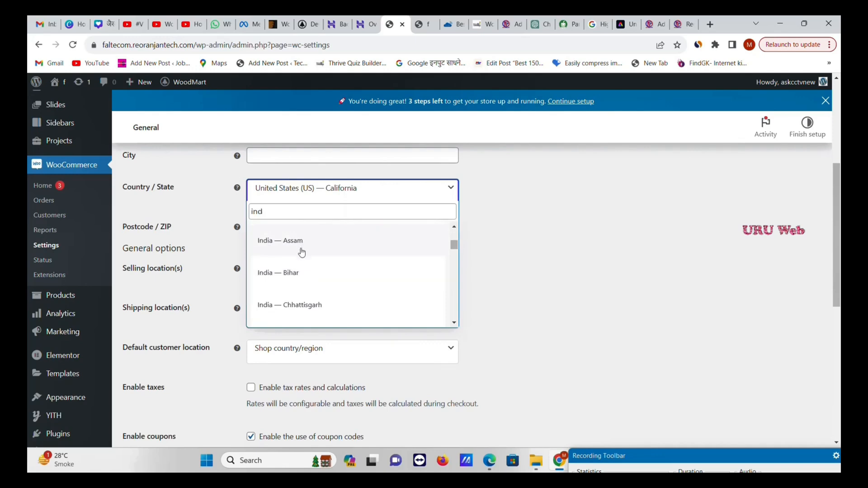
scroll(303, 294, "down", 2)
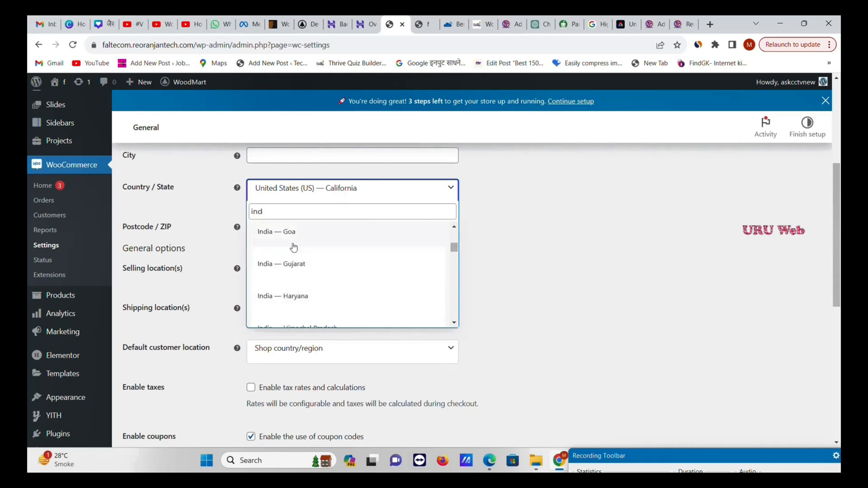
scroll(307, 285, "down", 2)
scroll(307, 280, "down", 4)
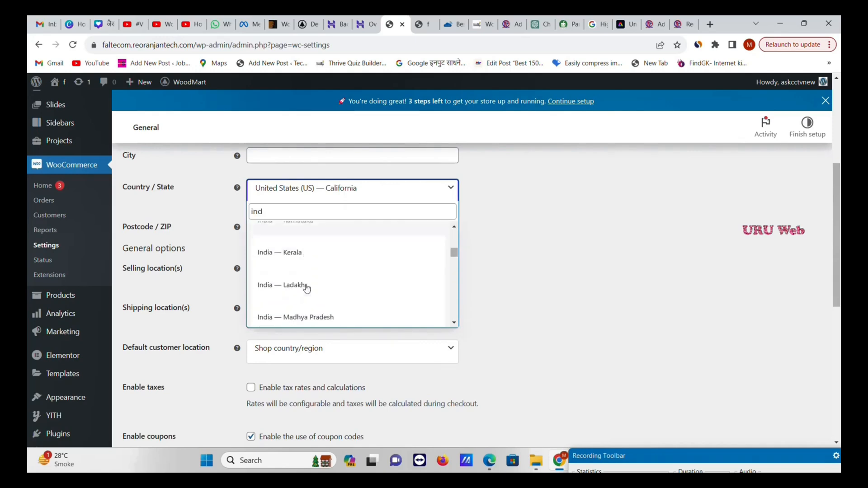
scroll(307, 271, "down", 5)
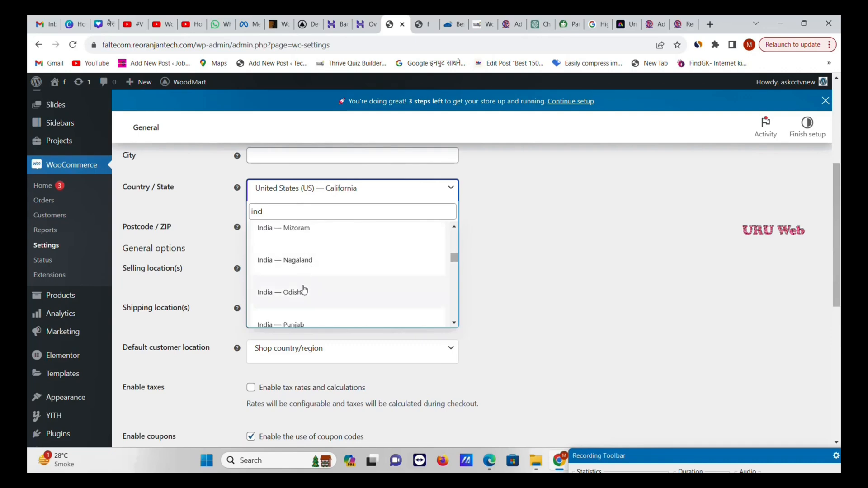
scroll(306, 276, "down", 5)
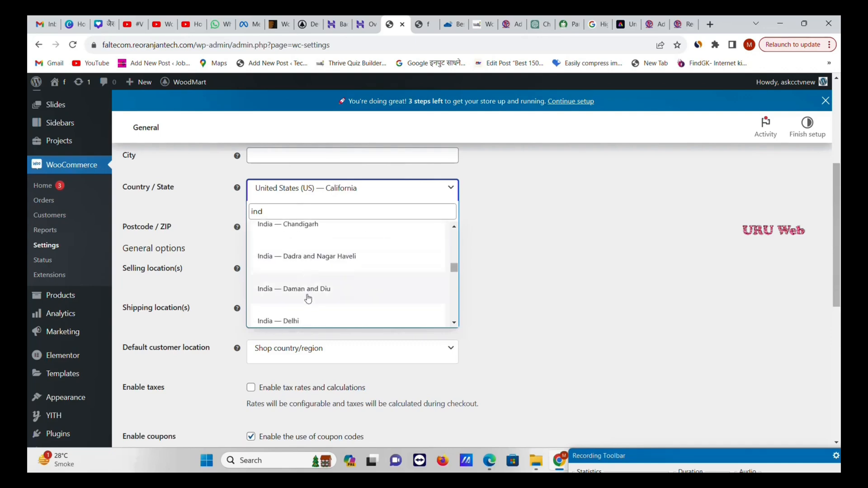
left_click(310, 319)
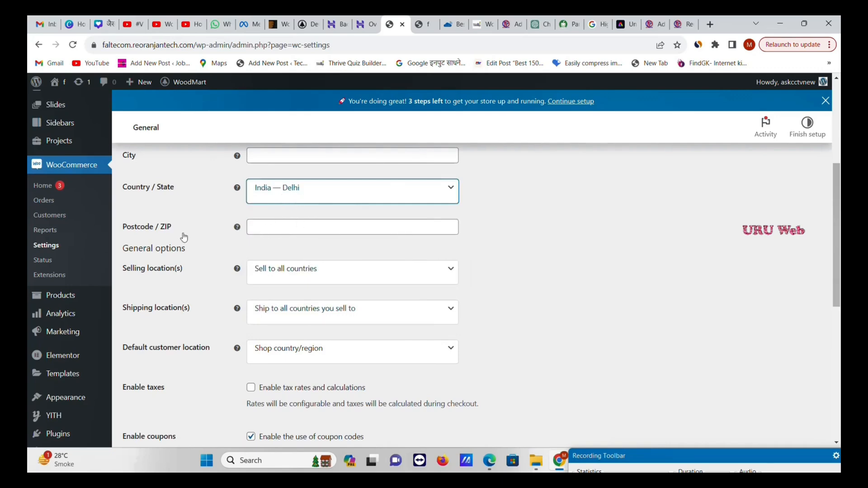
- Check the postcode field, the selling location choices, and the tax and coupon options of the store
left_click(255, 227)
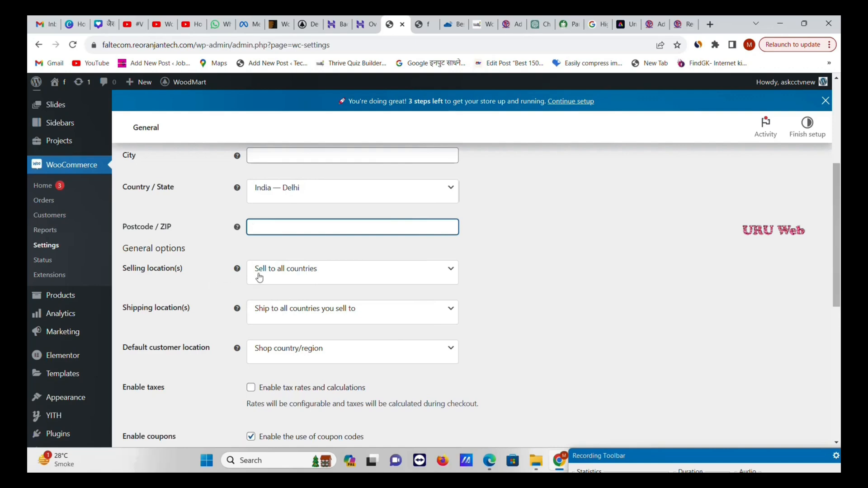
left_click(284, 274)
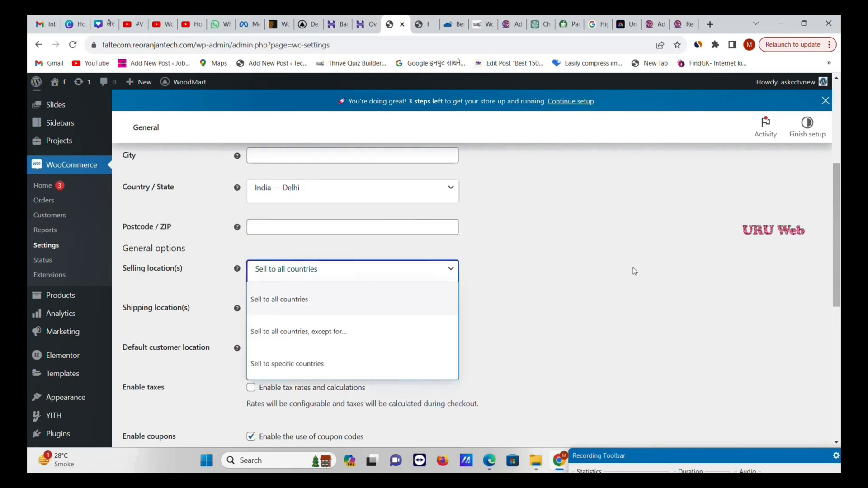
left_click(457, 277)
scroll(304, 323, "down", 1)
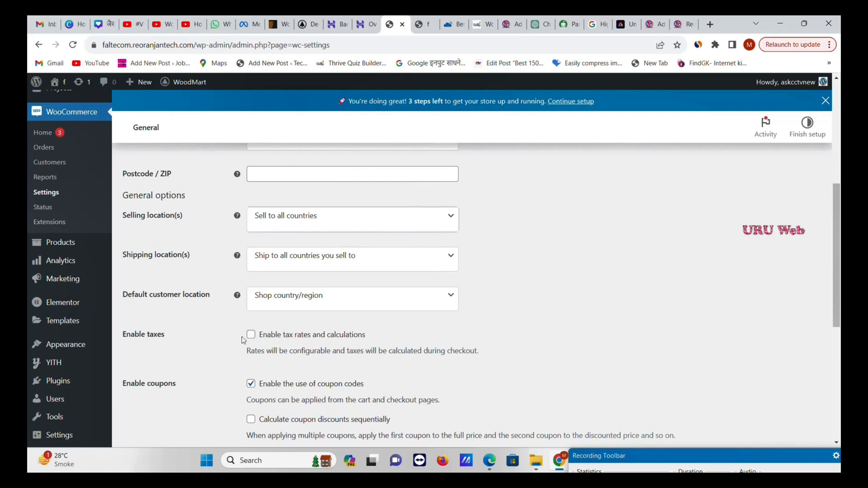
scroll(267, 319, "down", 1)
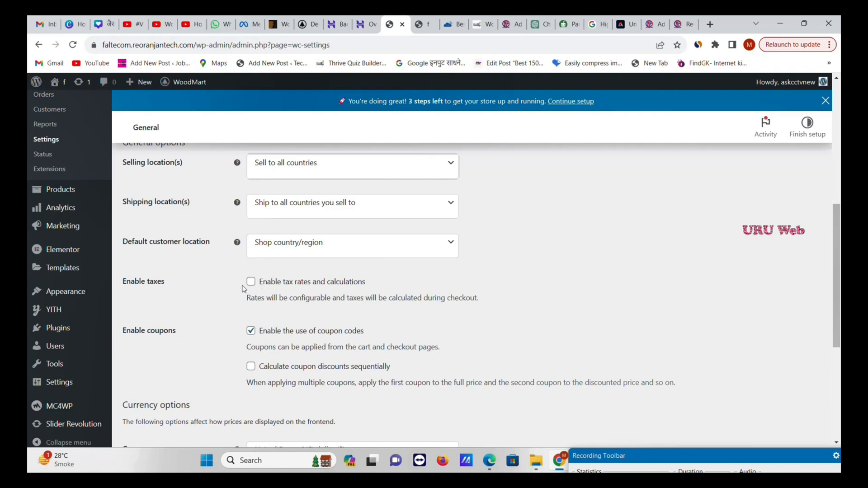
left_click_drag(255, 283, 382, 298)
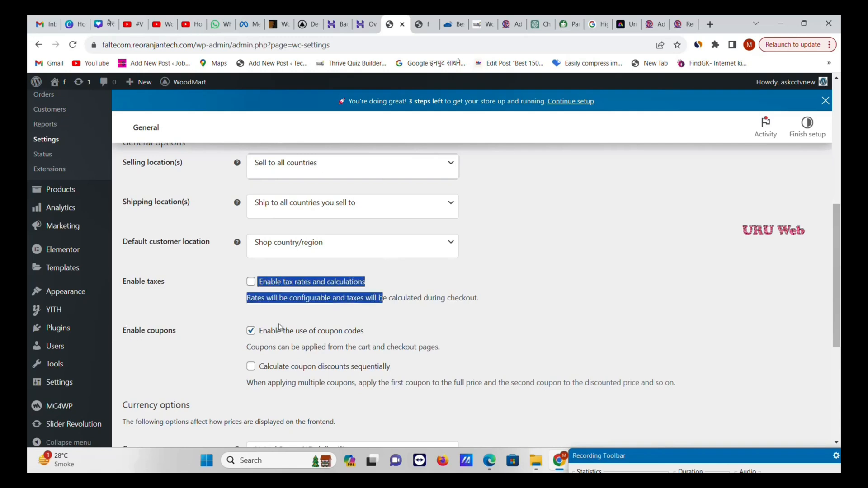
scroll(279, 326, "down", 2)
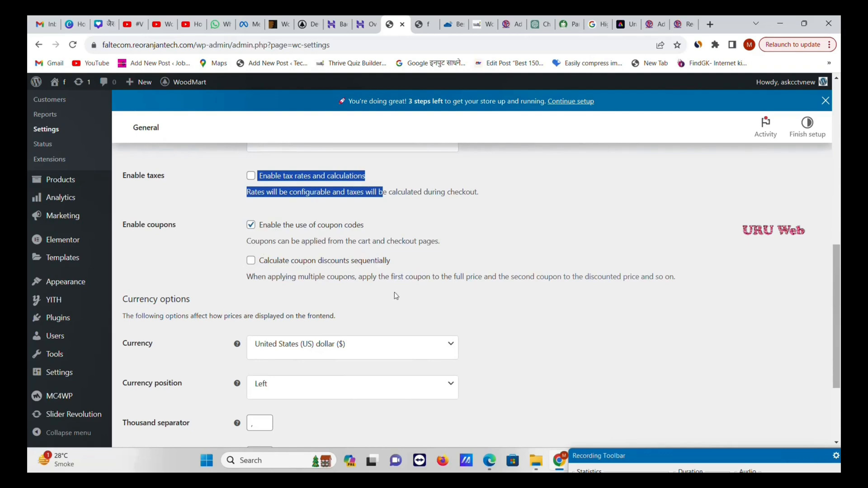
- Check the currency of the product prices on the storefront home page and return to the WooCommerce currency options
scroll(396, 296, "down", 2)
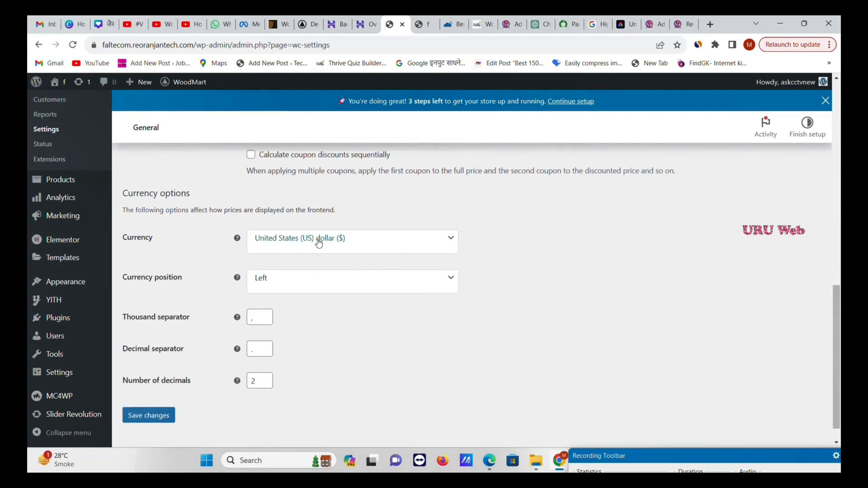
left_click(419, 24)
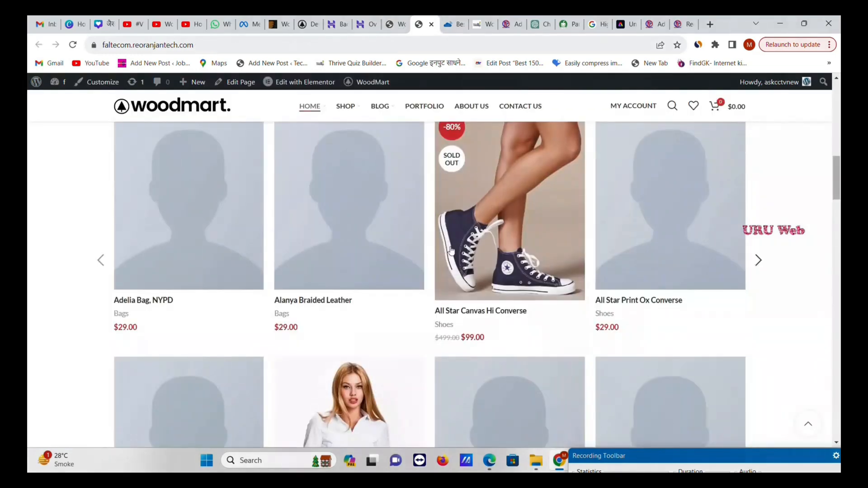
scroll(468, 254, "down", 2)
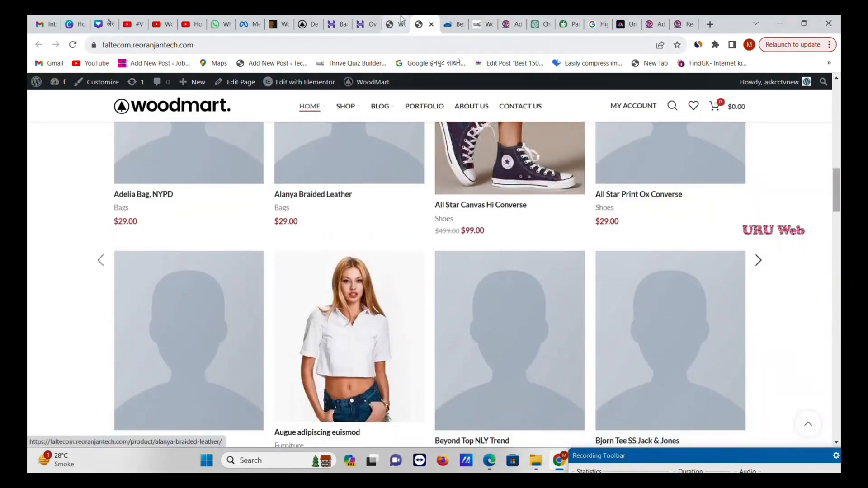
left_click(389, 24)
- Set the store currency to Indian rupee (₹) with the currency position Left, and save the changes
left_click(345, 240)
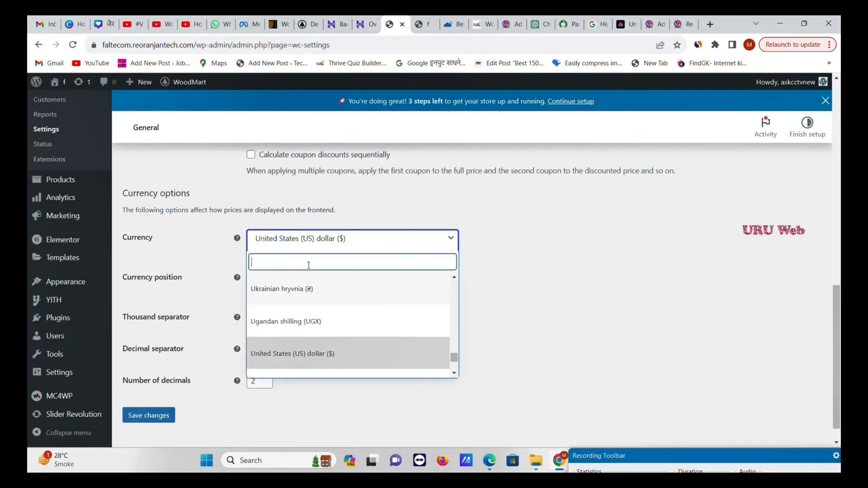
type("inda")
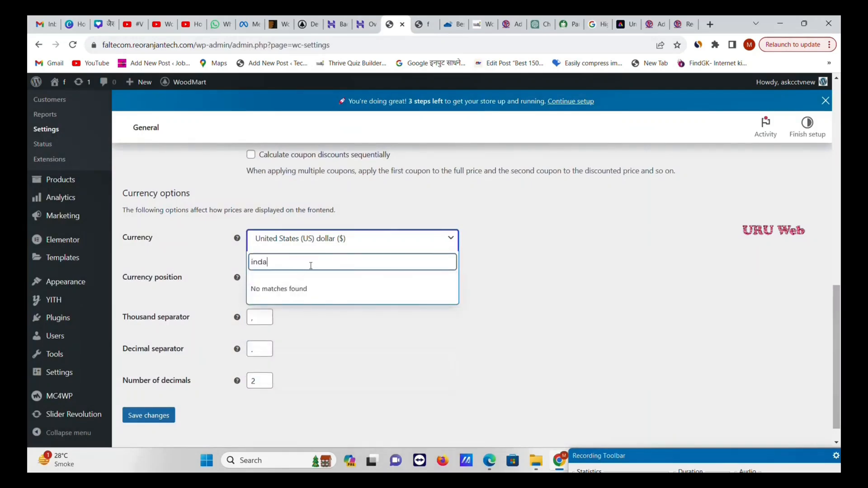
key("BackSpace")
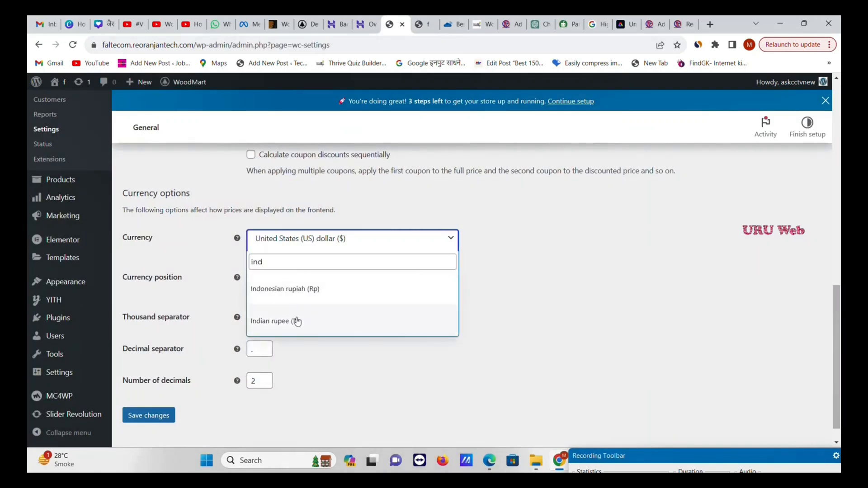
left_click(294, 319)
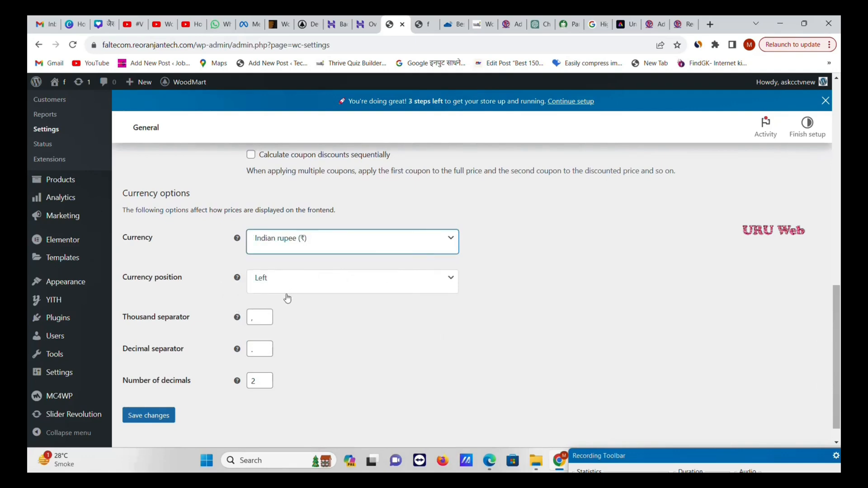
left_click(308, 285)
left_click(307, 284)
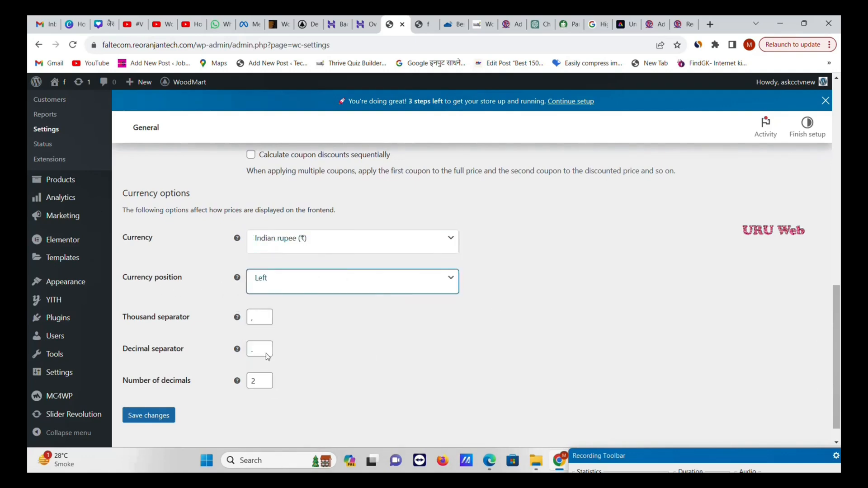
left_click(149, 415)
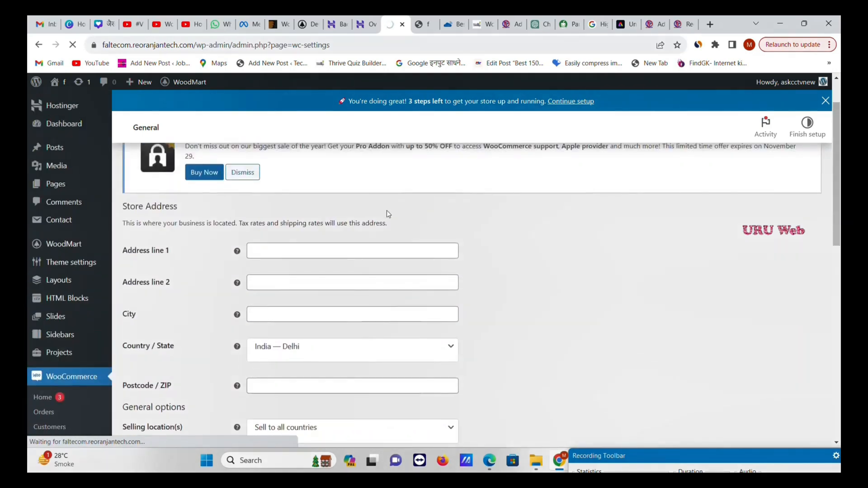
- Reload the storefront home page and check the currency shown on the featured products' prices
left_click(424, 24)
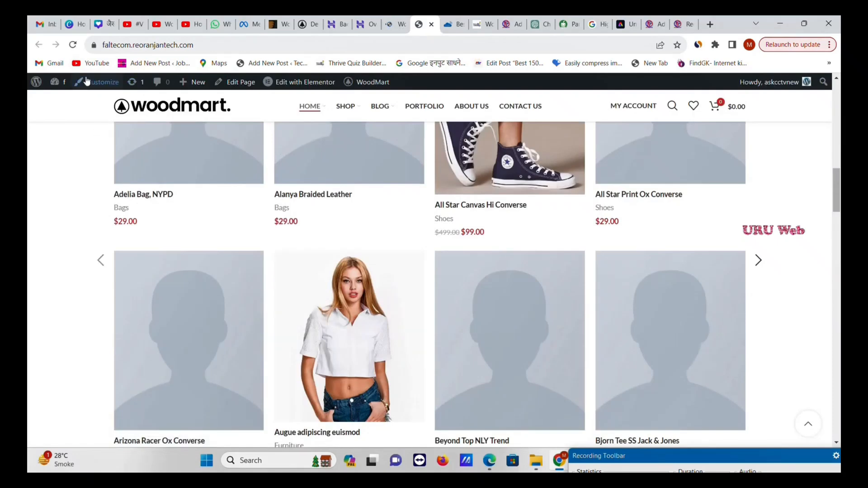
left_click(71, 46)
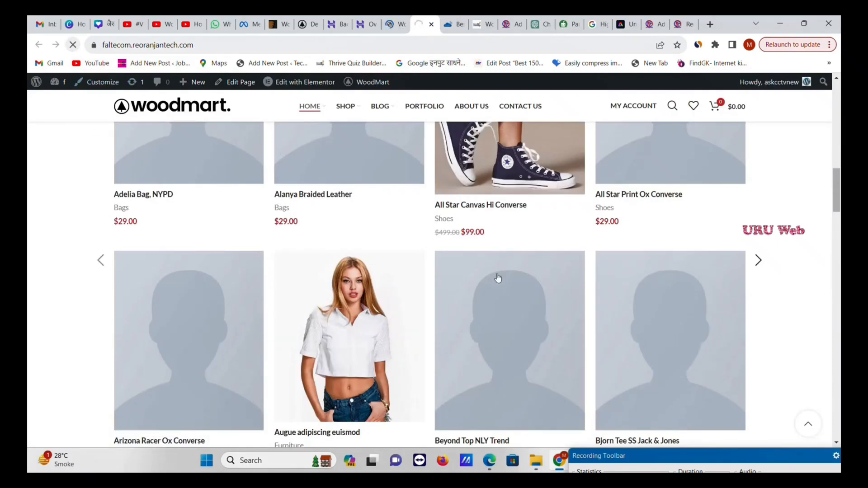
mouse_move(369, 245)
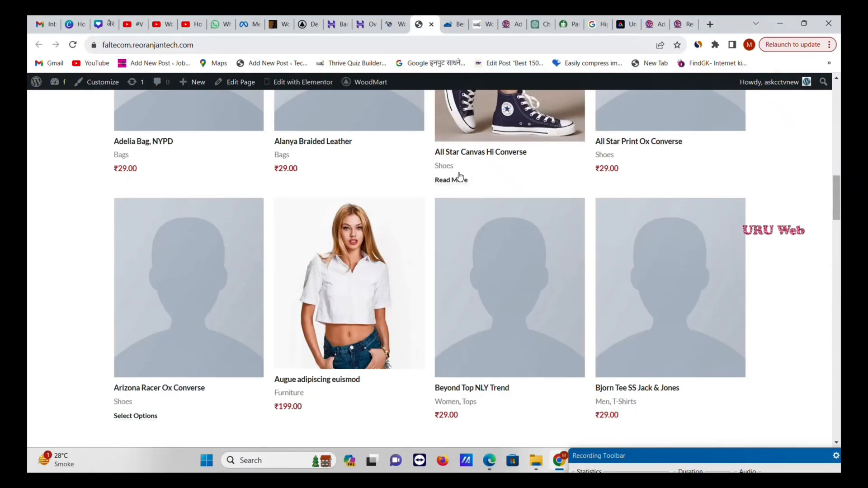
scroll(568, 242, "up", 5)
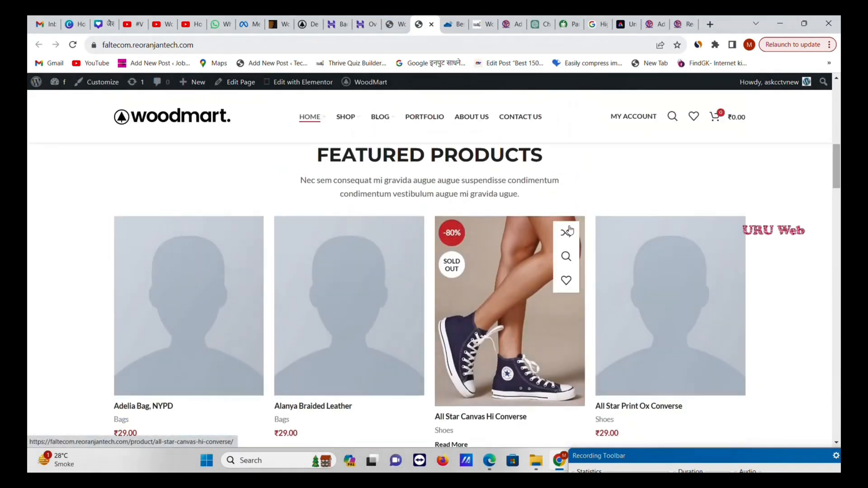
- Check the WooCommerce product settings for the shop page, add-to-cart behaviour, measurement units, reviews and ratings
left_click(391, 24)
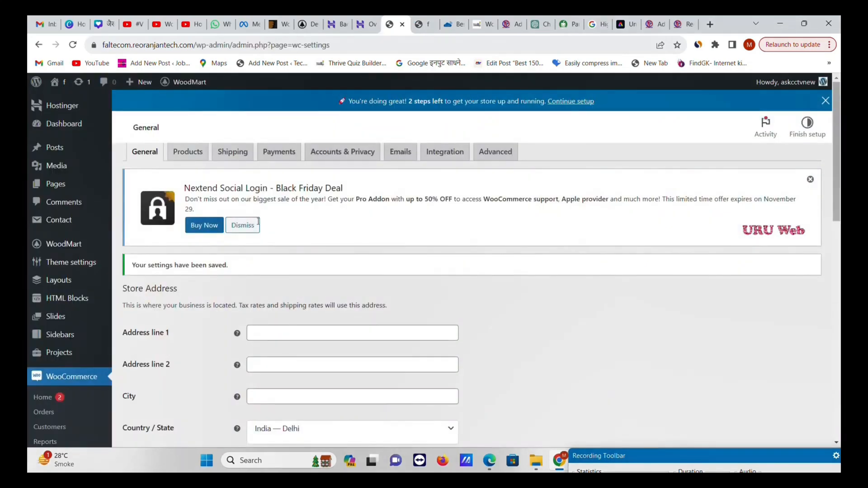
left_click(192, 152)
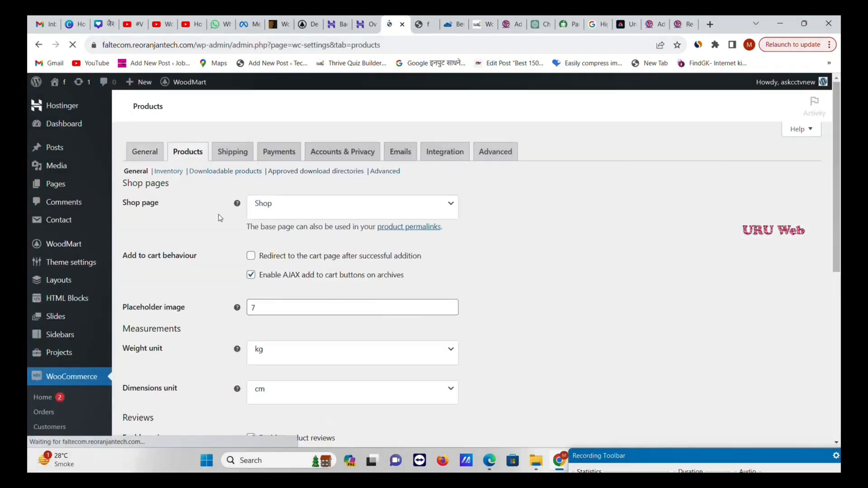
scroll(368, 214, "down", 2)
left_click(290, 186)
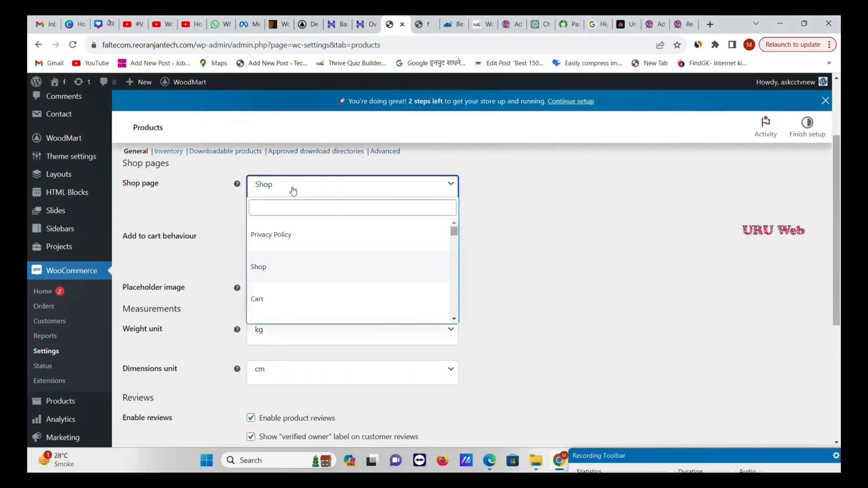
left_click(190, 234)
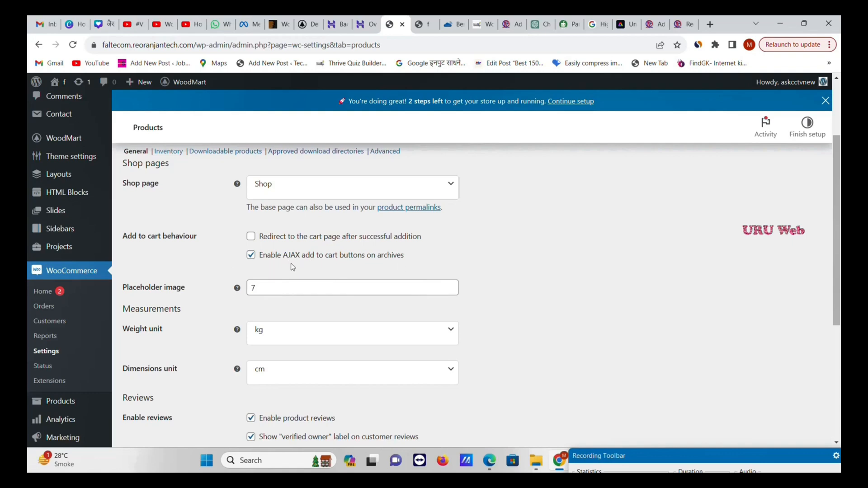
scroll(368, 249, "down", 2)
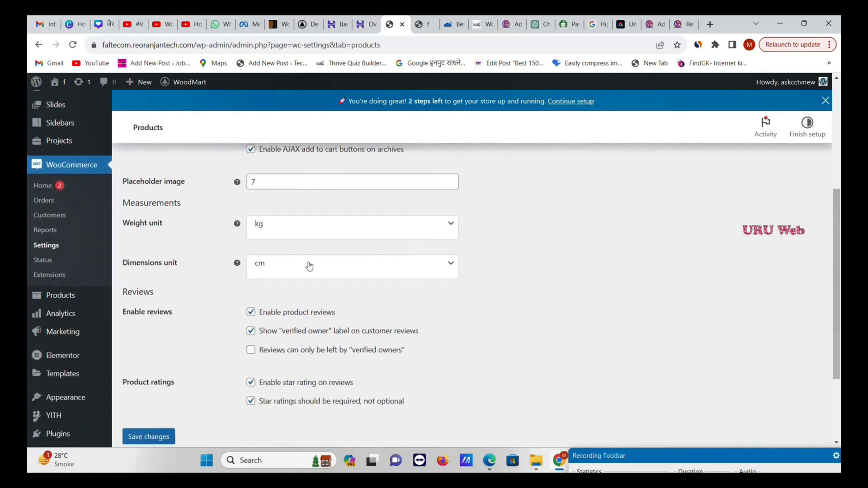
scroll(280, 285, "down", 1)
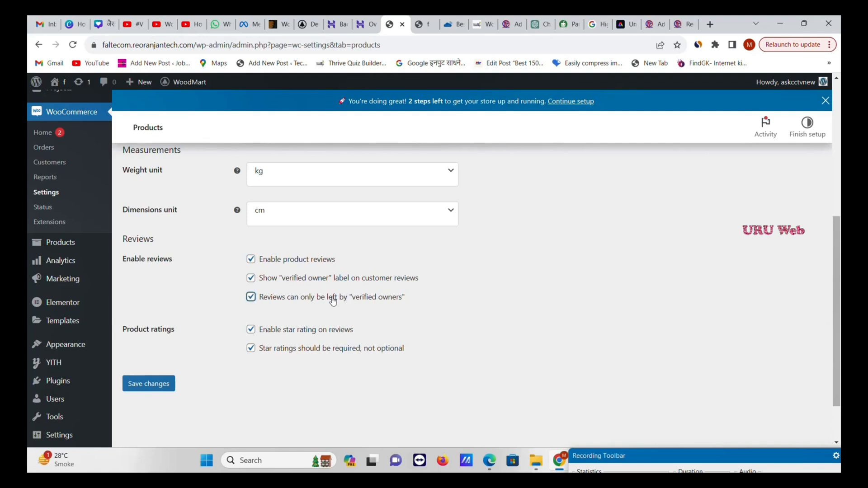
scroll(332, 299, "up", 5)
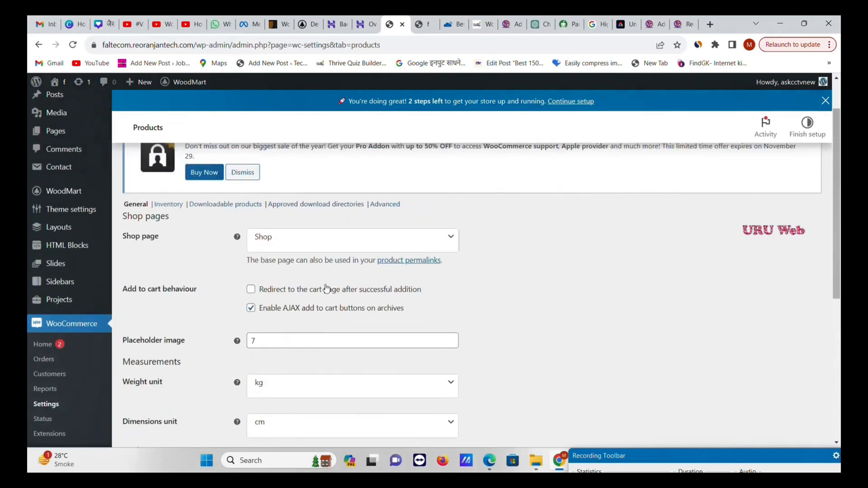
scroll(291, 222, "up", 1)
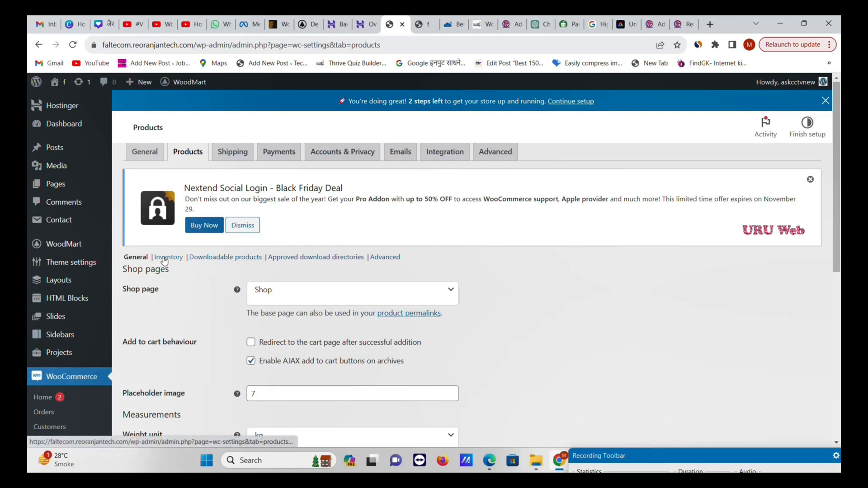
- Leave the product settings without saving and start adding a new zone in the shipping settings
left_click(225, 156)
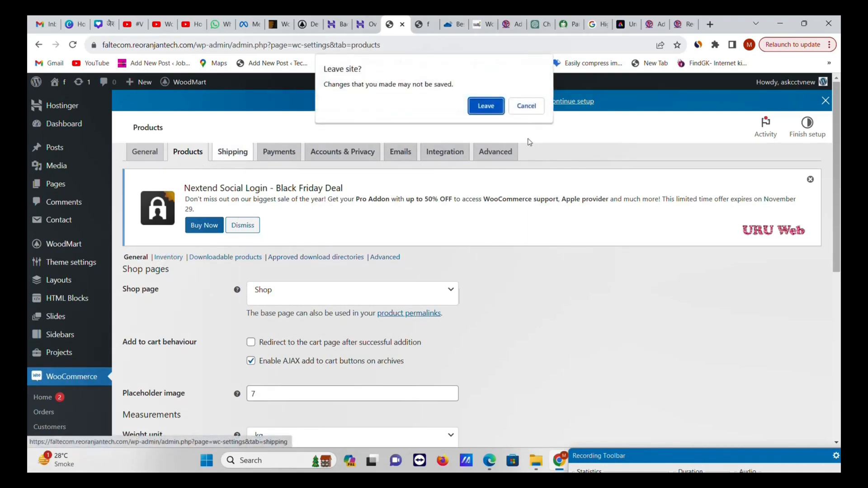
left_click(486, 106)
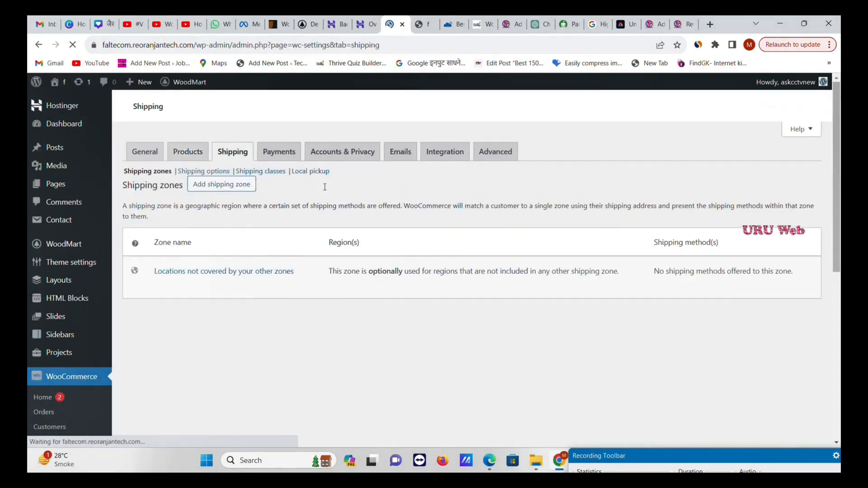
scroll(360, 317, "down", 5)
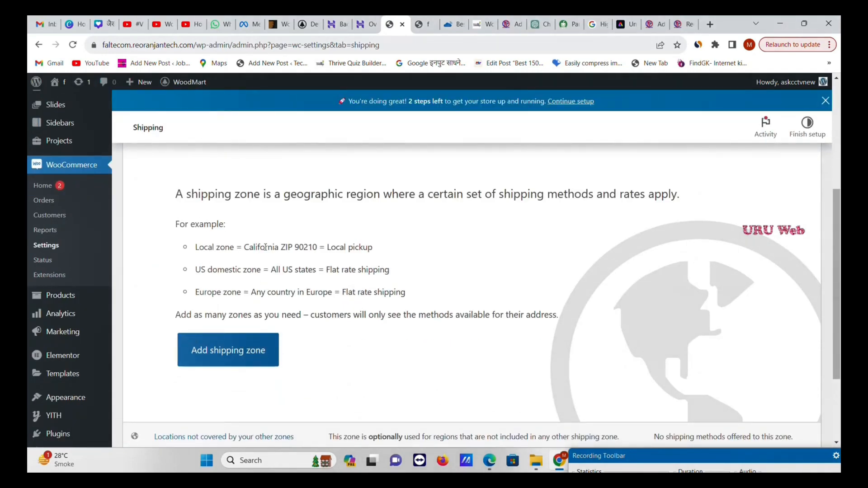
scroll(289, 258, "down", 1)
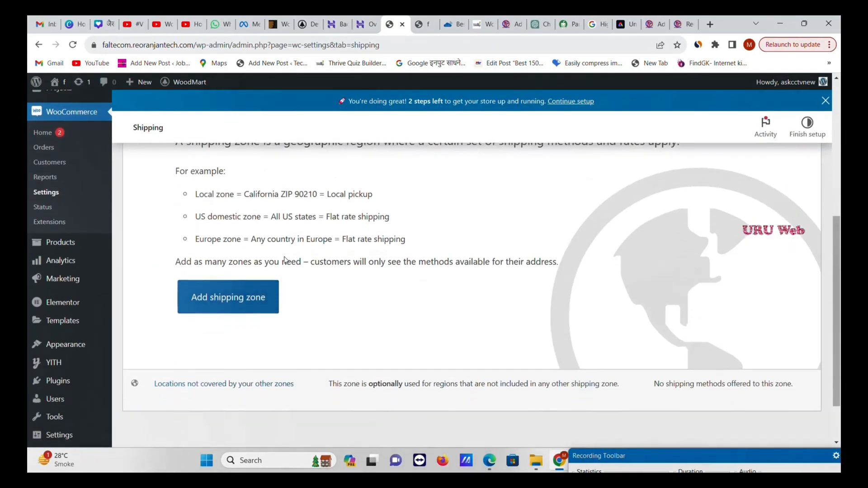
left_click(238, 307)
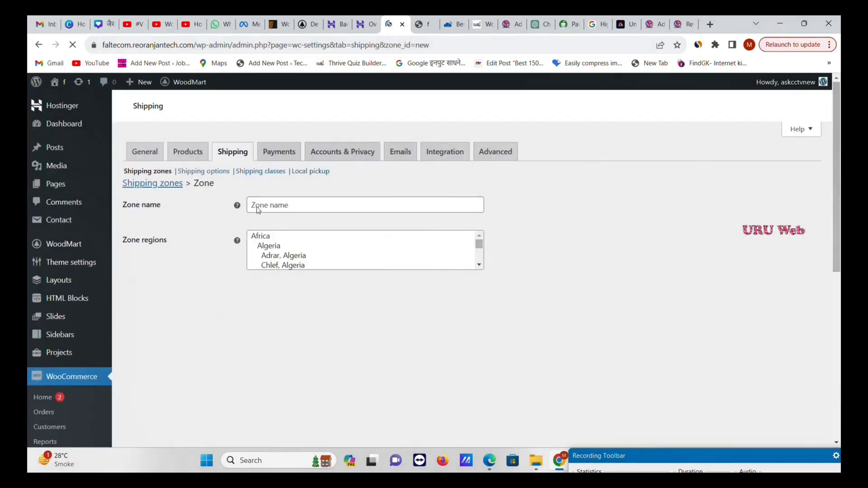
- Set the new shipping zone's region to India and save the changes
left_click(279, 204)
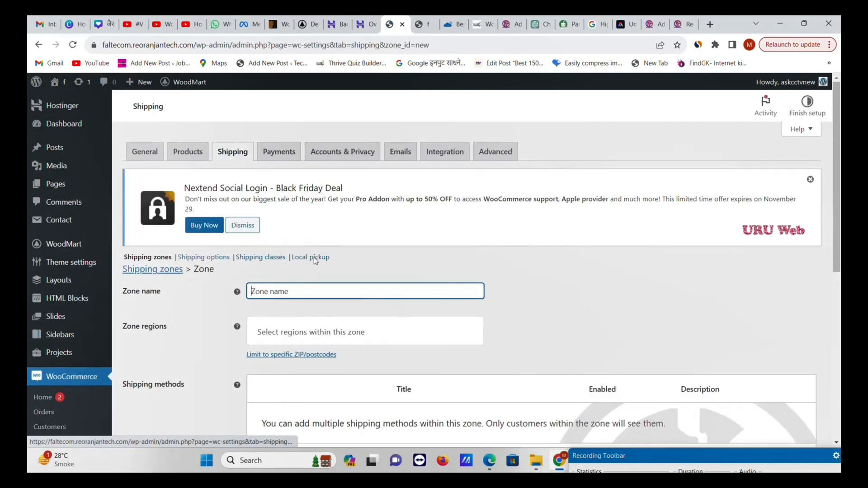
scroll(314, 257, "down", 3)
scroll(412, 206, "up", 1)
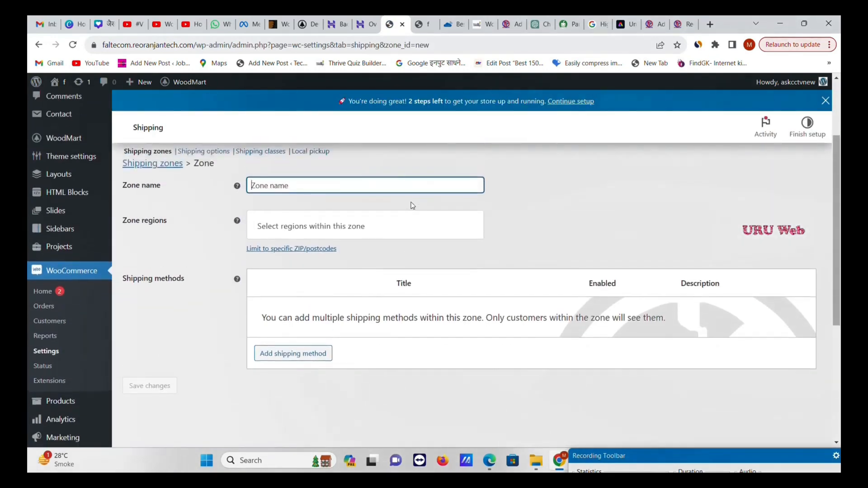
left_click(305, 227)
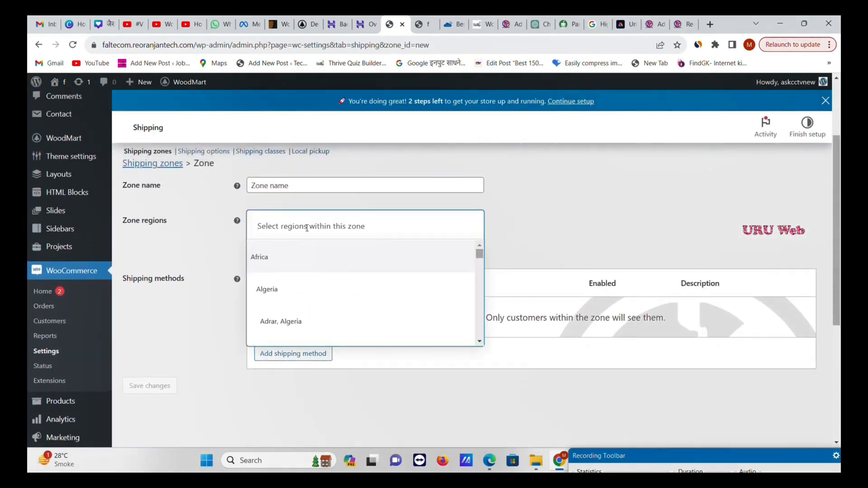
type("india")
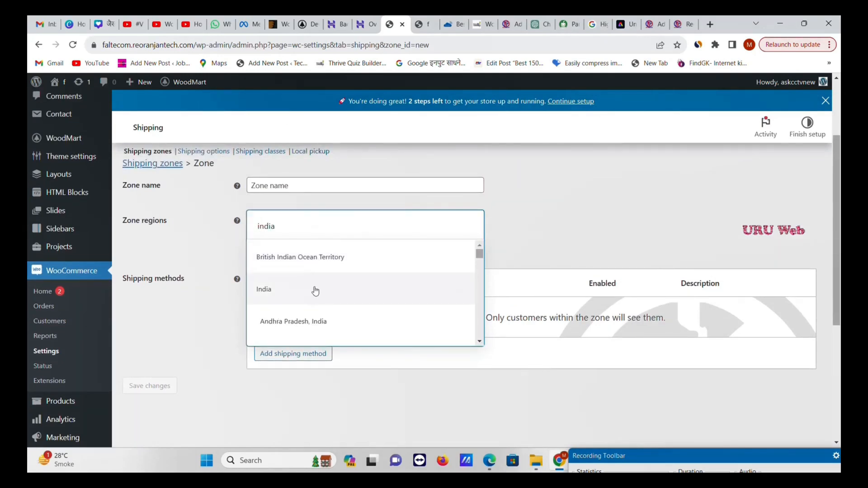
left_click(313, 288)
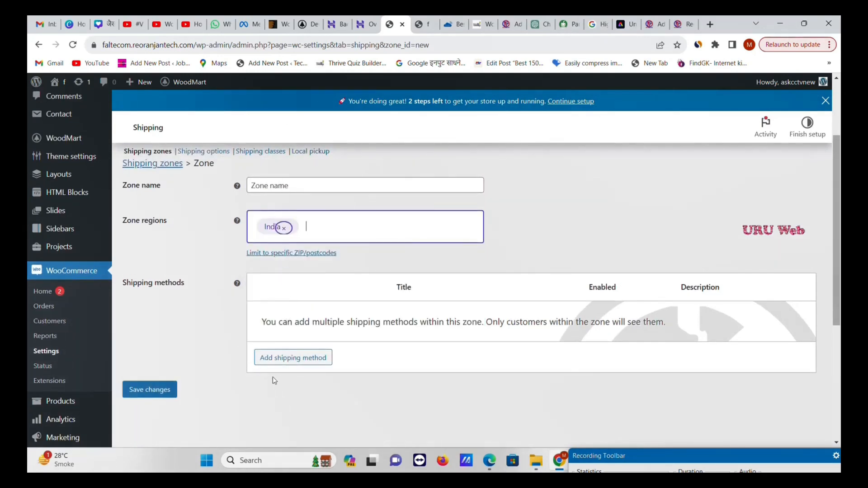
left_click(171, 388)
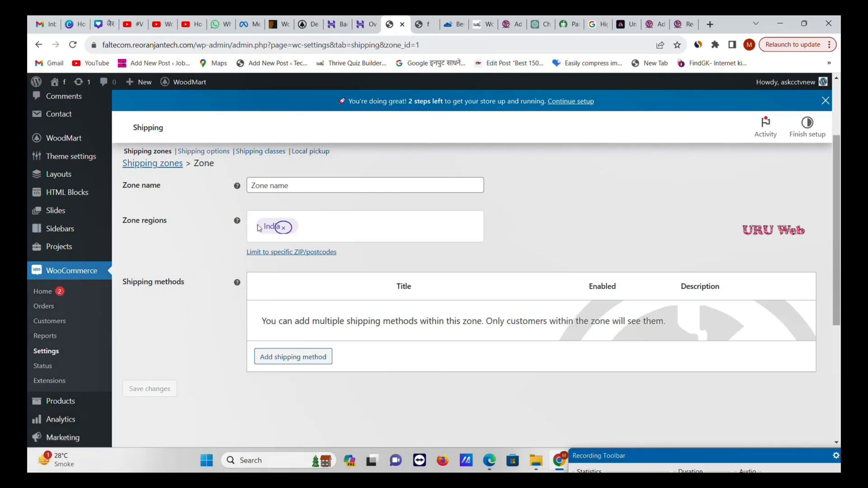
- Review the installed payment methods and the recommended payment providers in the WooCommerce payment settings
scroll(258, 226, "up", 3)
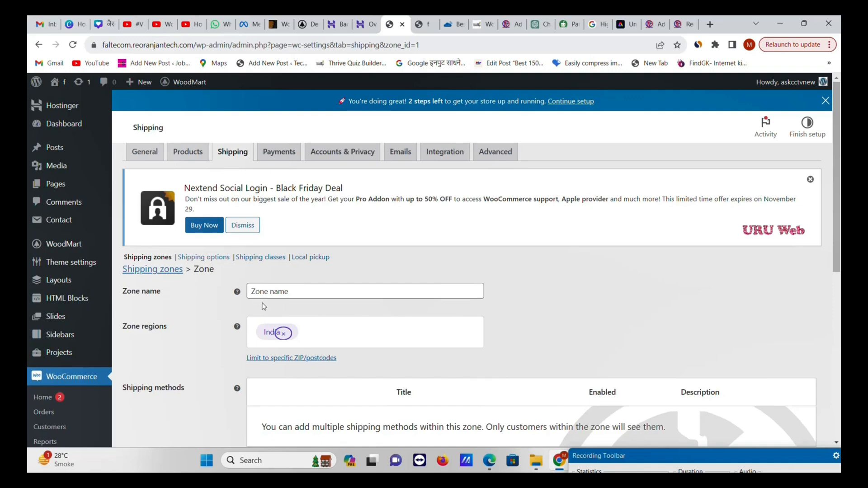
left_click(281, 154)
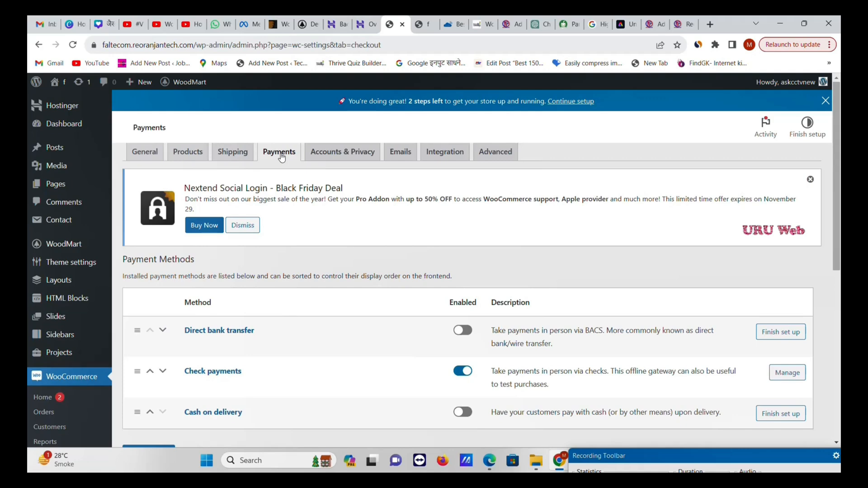
scroll(201, 256, "down", 3)
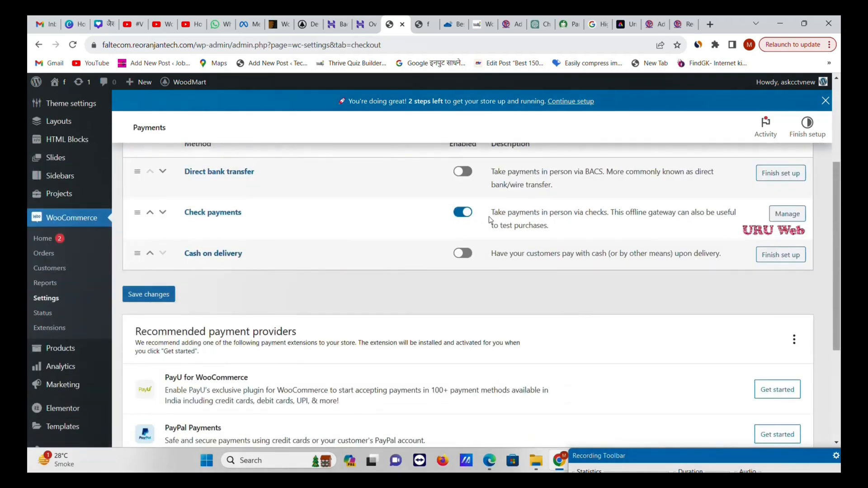
scroll(203, 296, "down", 3)
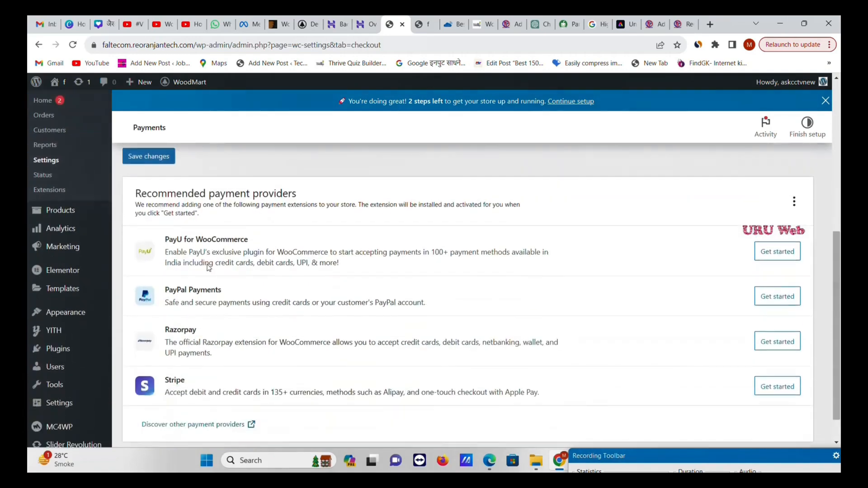
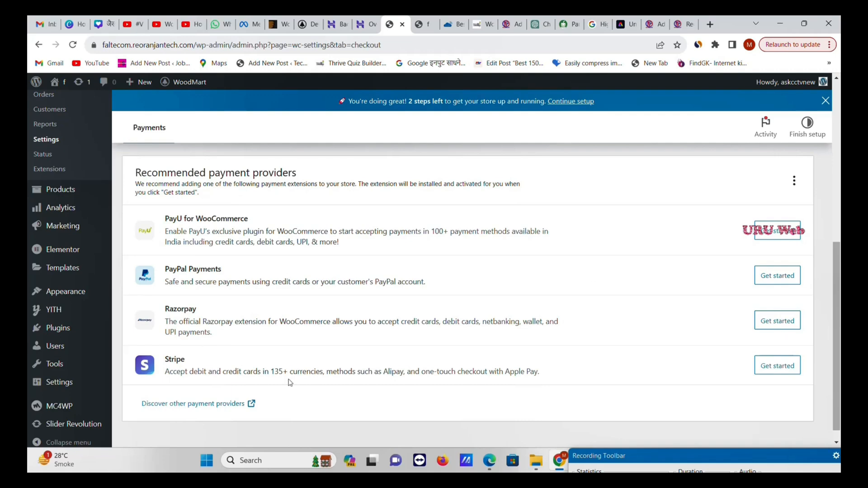
scroll(282, 299, "up", 3)
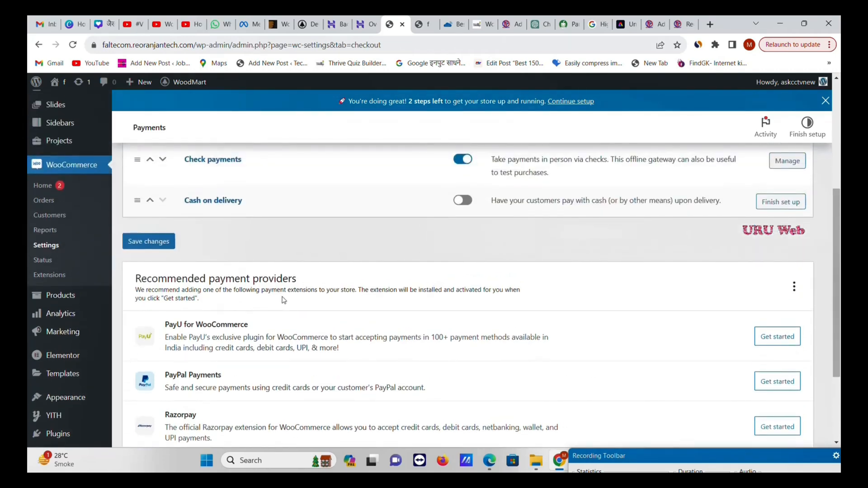
scroll(274, 337, "down", 1)
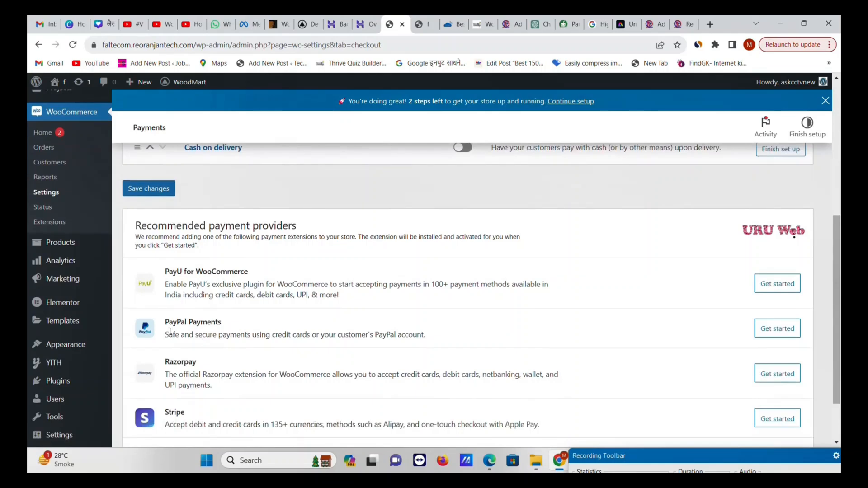
scroll(275, 319, "up", 5)
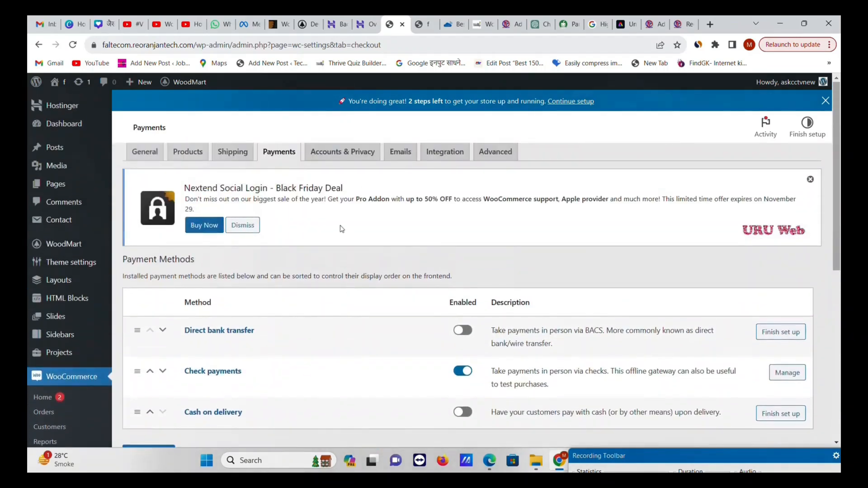
- Review the accounts and privacy settings for guest checkout, account creation, data erasure, privacy policy and data retention
left_click(344, 154)
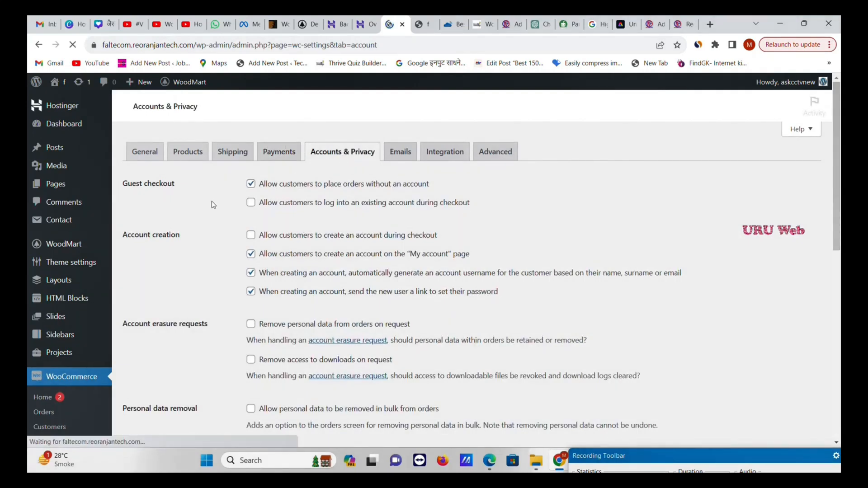
scroll(153, 253, "down", 3)
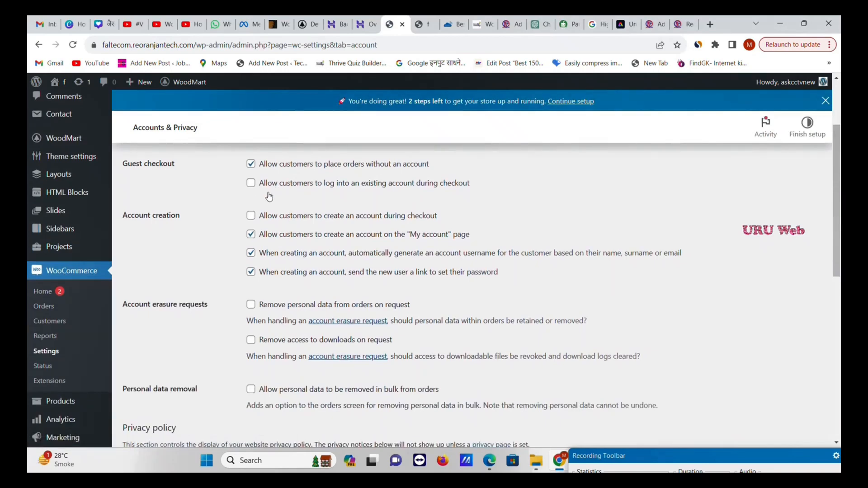
scroll(256, 273, "down", 3)
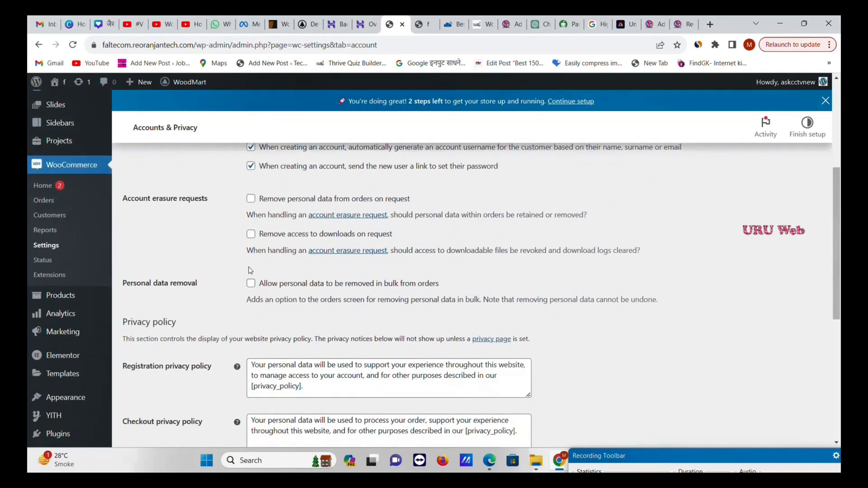
scroll(250, 271, "down", 6)
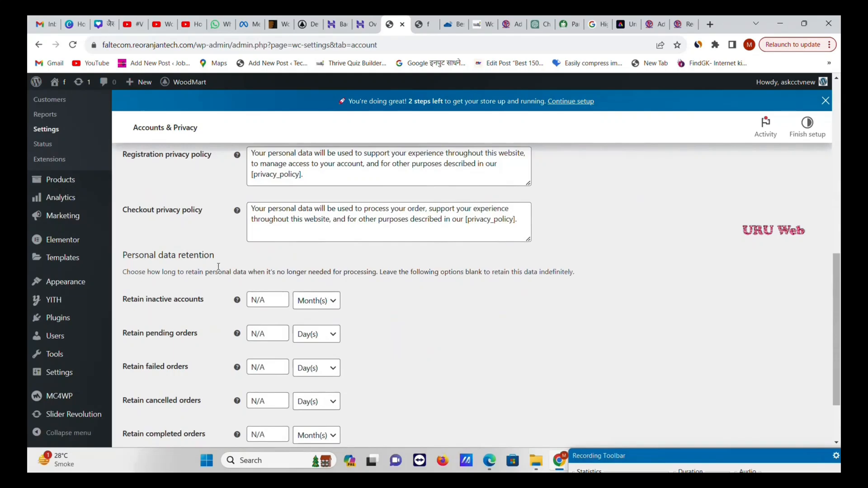
- Finish reviewing the accounts and privacy settings and examine the list of WooCommerce email notifications
scroll(383, 265, "down", 2)
scroll(383, 265, "up", 11)
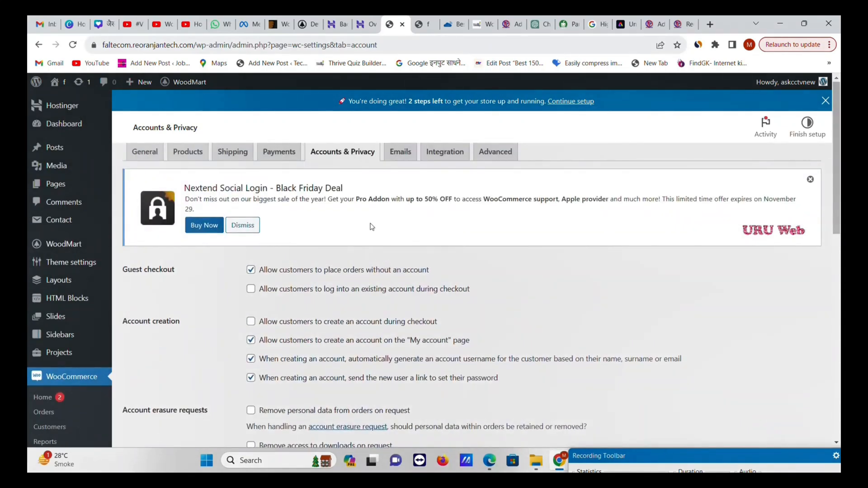
left_click(403, 153)
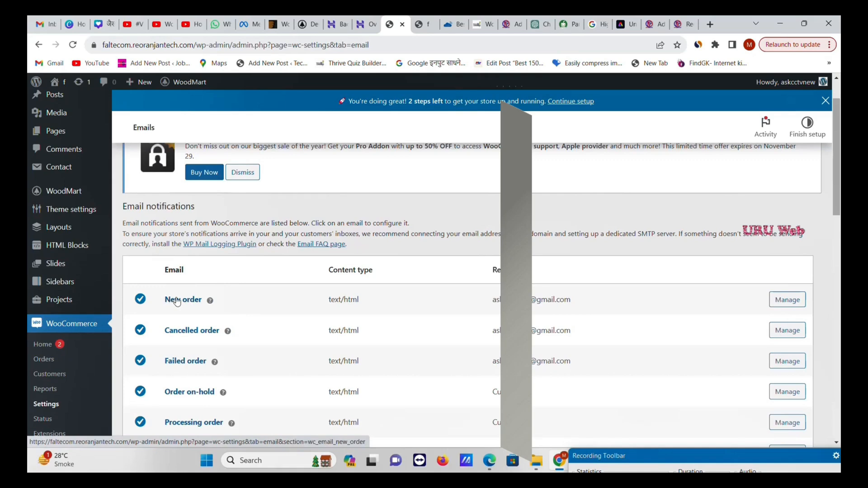
scroll(379, 322, "down", 2)
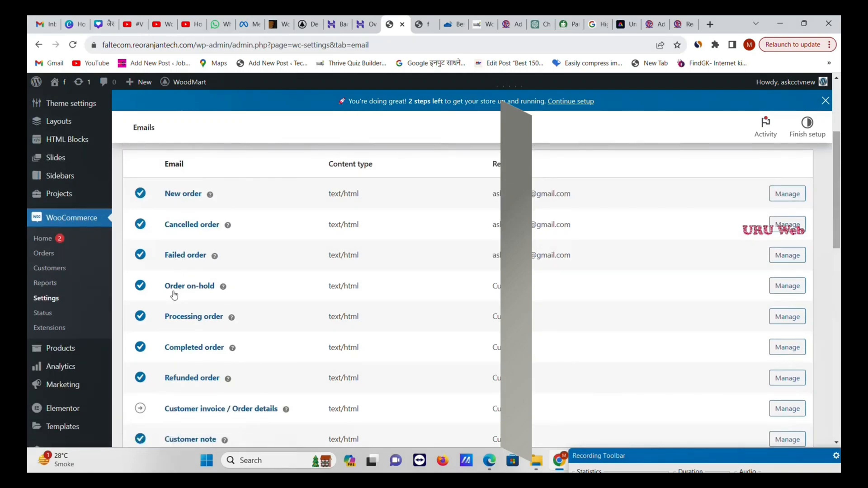
scroll(247, 333, "down", 3)
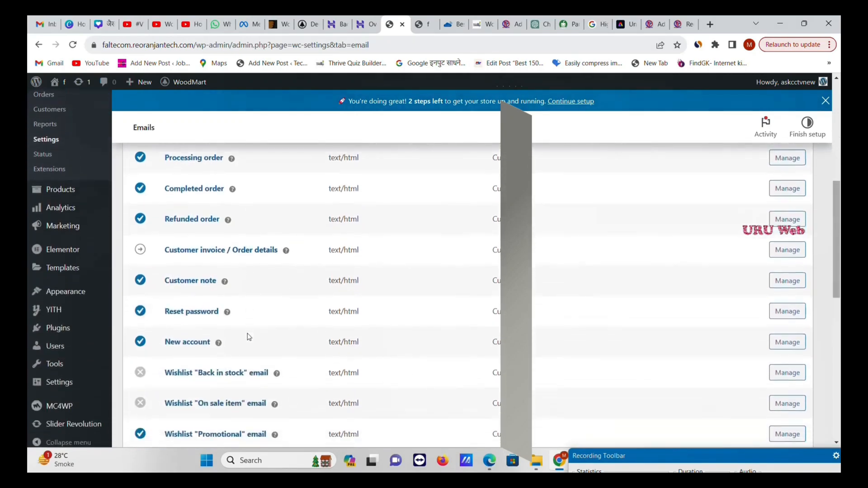
scroll(228, 334, "up", 5)
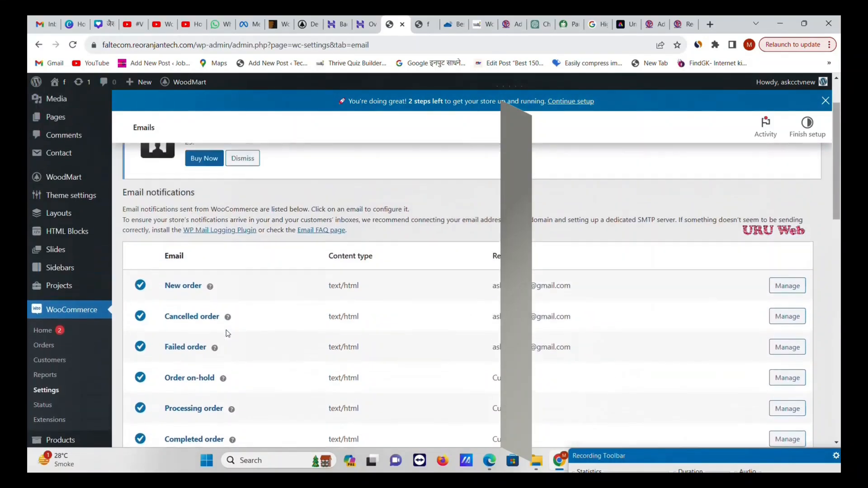
scroll(227, 333, "up", 1)
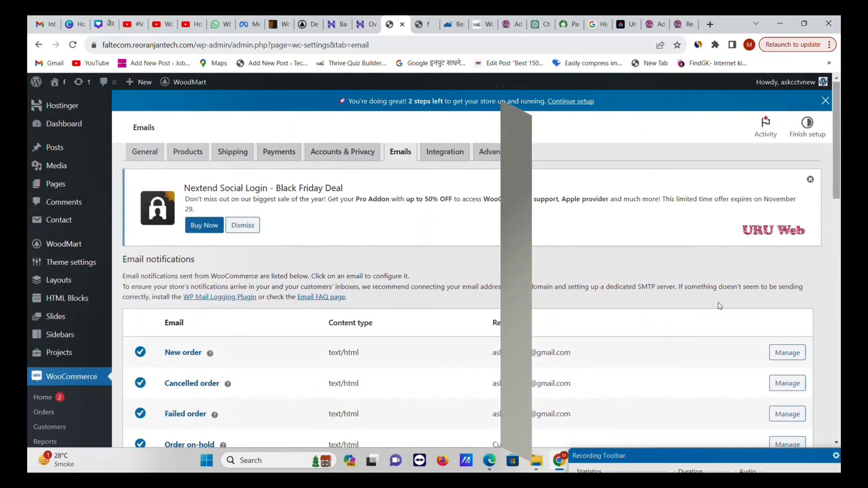
- Review the MaxMind Geolocation integration settings and the advanced page setup with its checkout and account endpoints
left_click(444, 153)
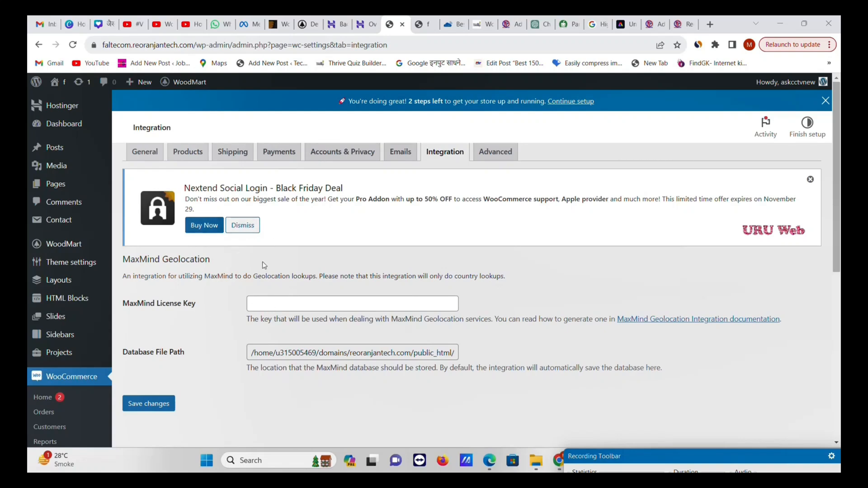
left_click(497, 153)
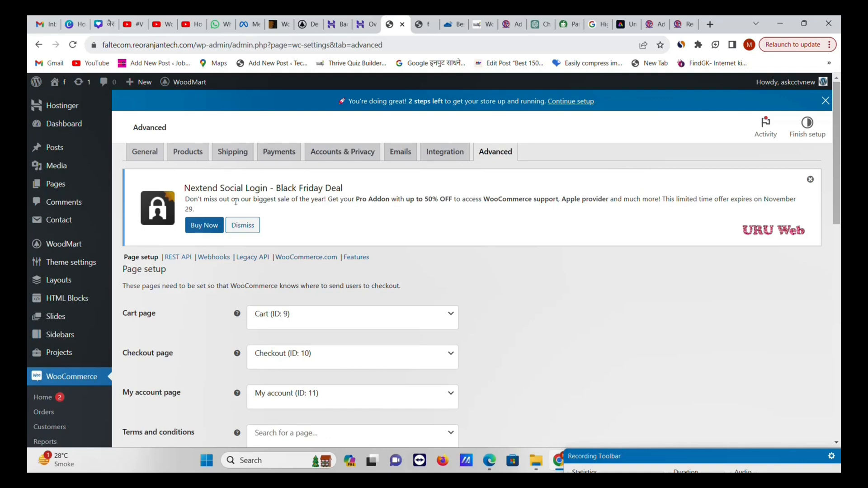
scroll(244, 226, "down", 1)
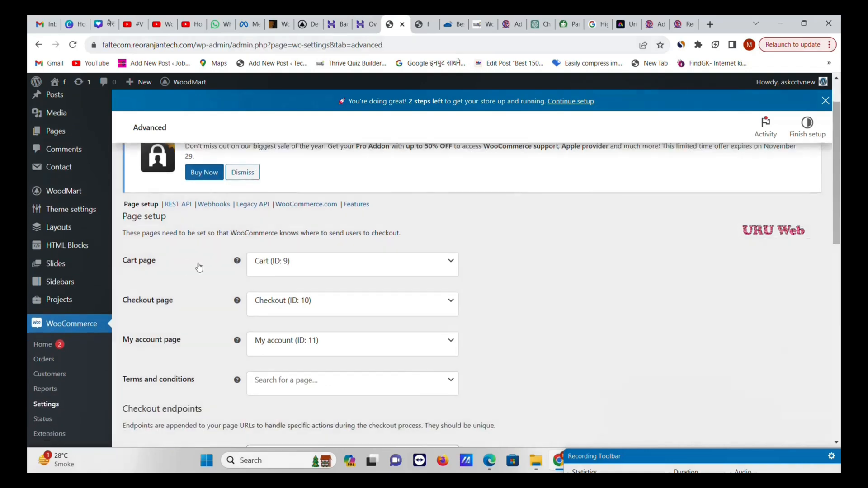
left_click(294, 266)
left_click(545, 268)
scroll(244, 271, "down", 4)
scroll(225, 284, "down", 3)
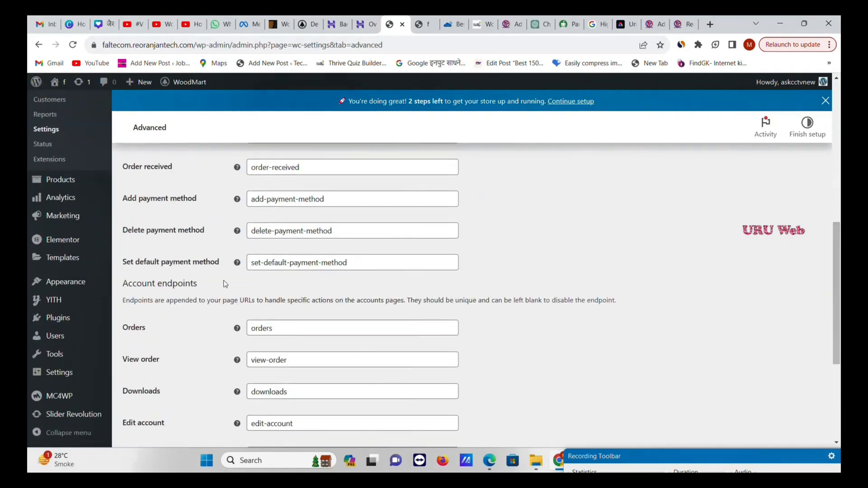
scroll(225, 283, "down", 4)
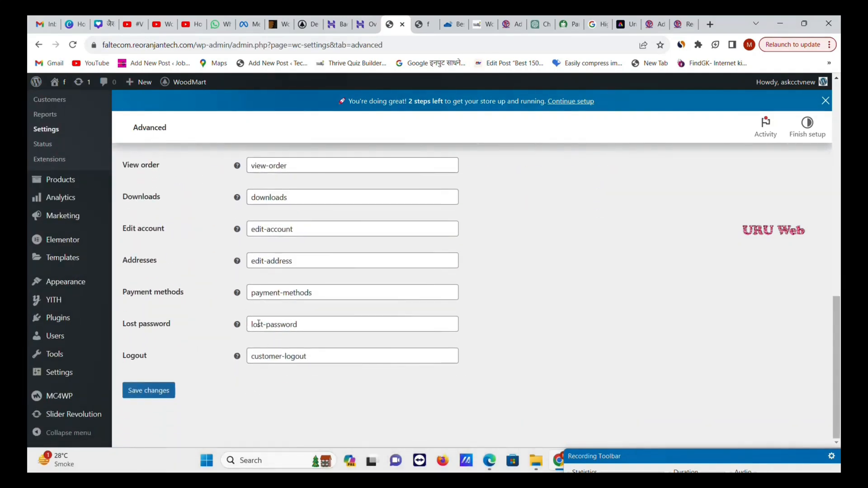
scroll(258, 324, "up", 6)
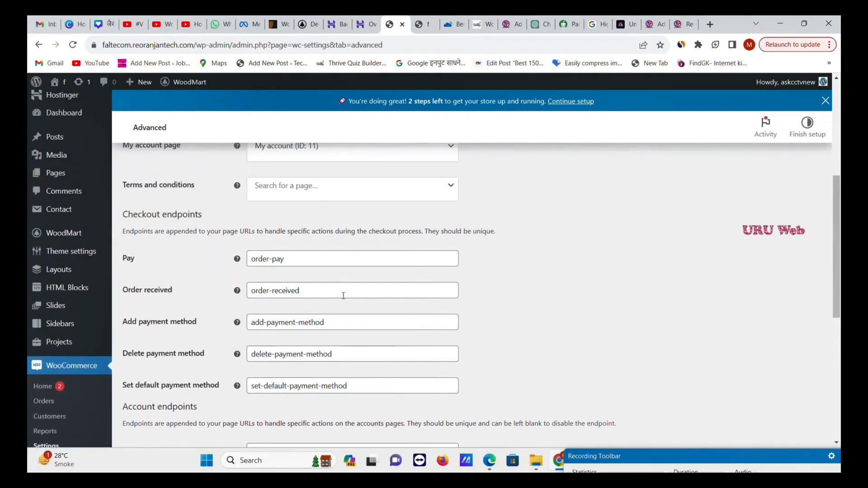
scroll(397, 287, "up", 5)
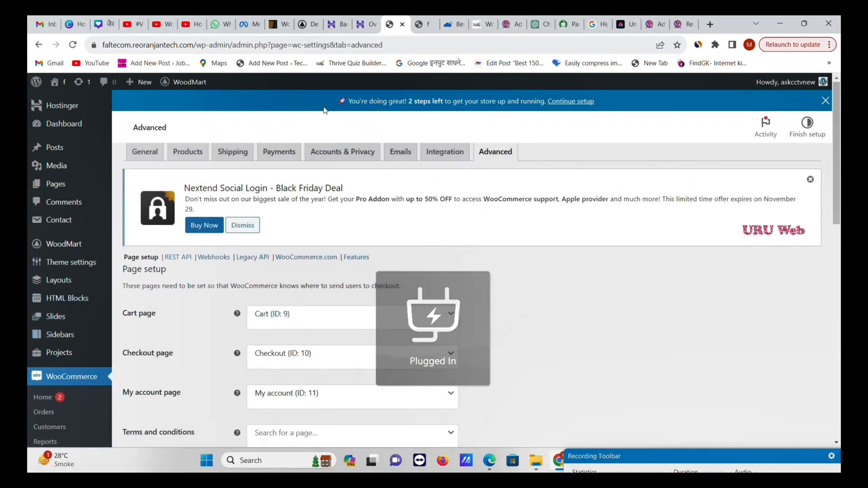
- Switch to the storefront home page and open its current header in the WoodMart header builder
left_click(418, 24)
scroll(328, 87, "up", 10)
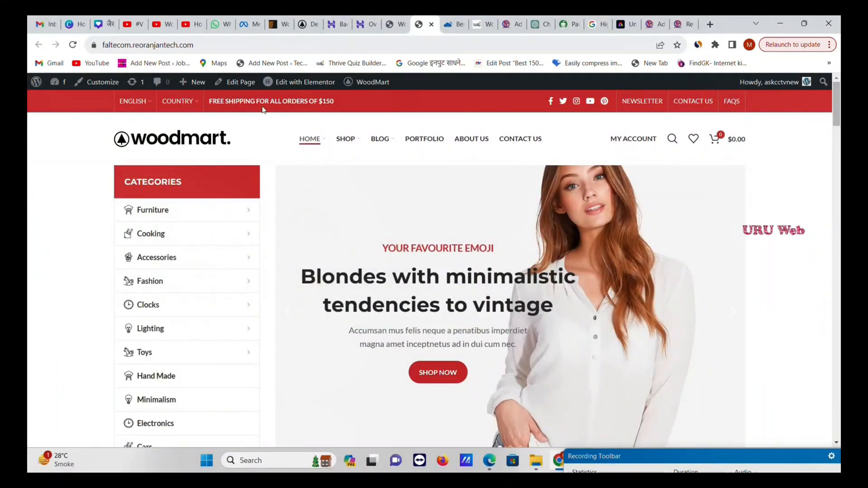
mouse_move(270, 92)
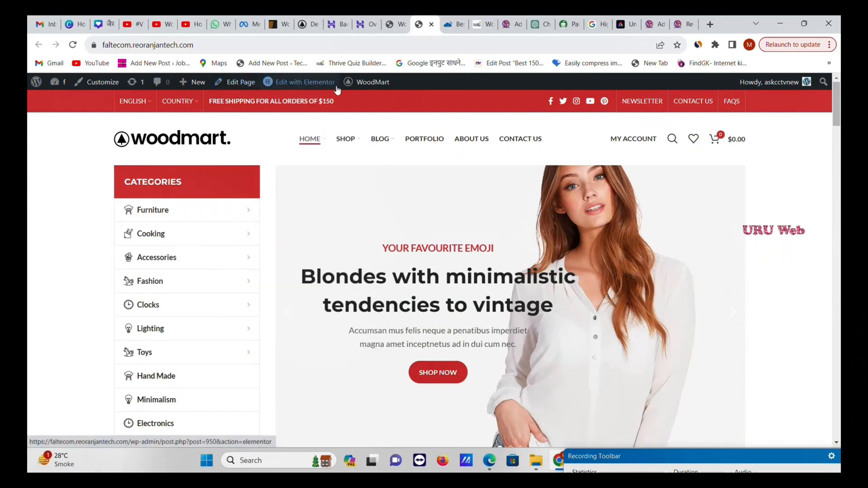
mouse_move(355, 90)
mouse_move(384, 103)
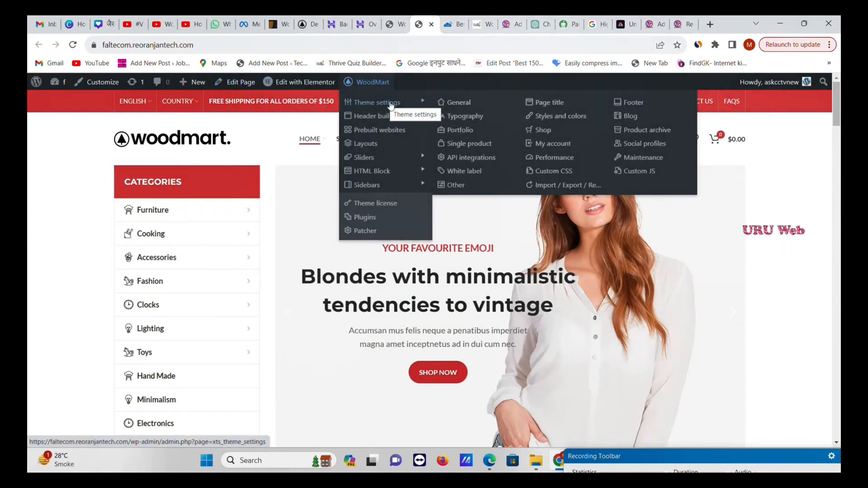
mouse_move(399, 119)
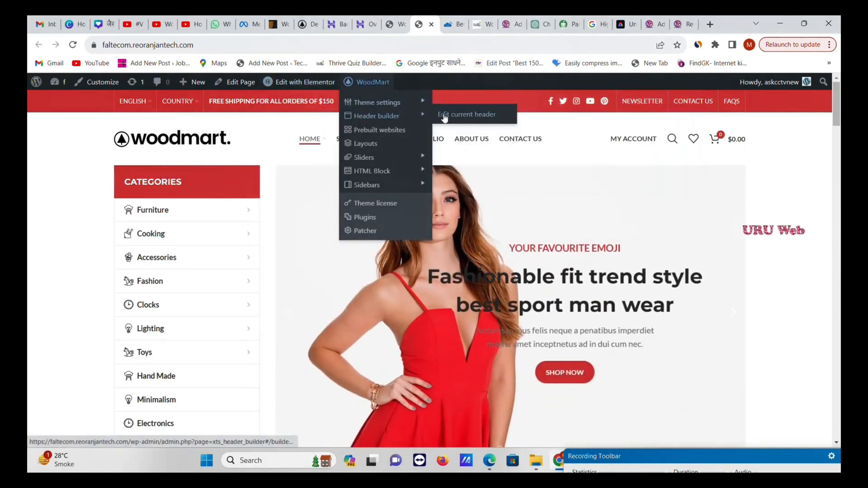
left_click(456, 117)
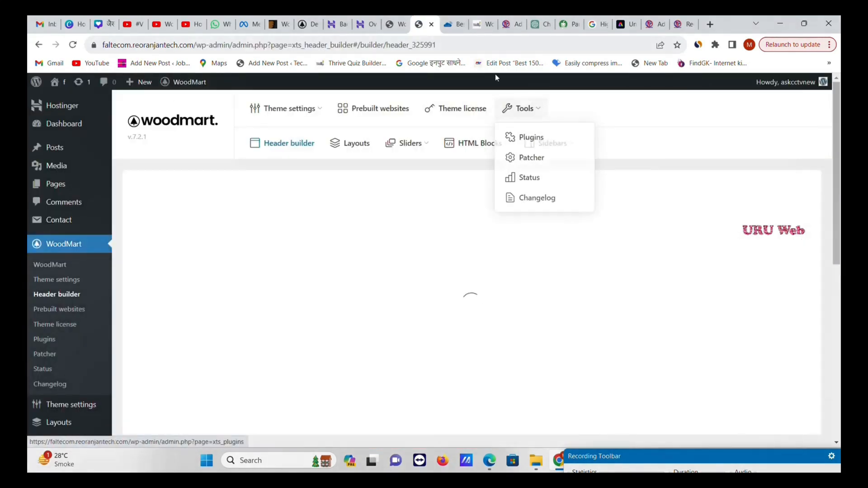
mouse_move(444, 150)
mouse_move(406, 143)
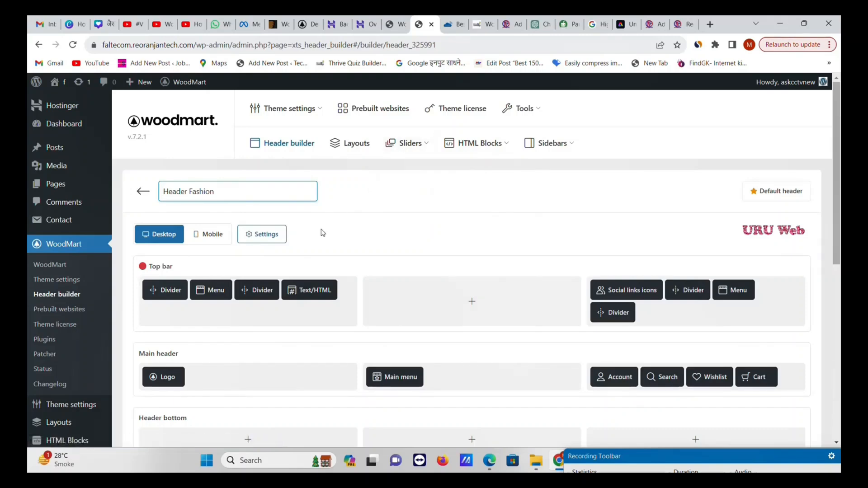
scroll(180, 262, "down", 2)
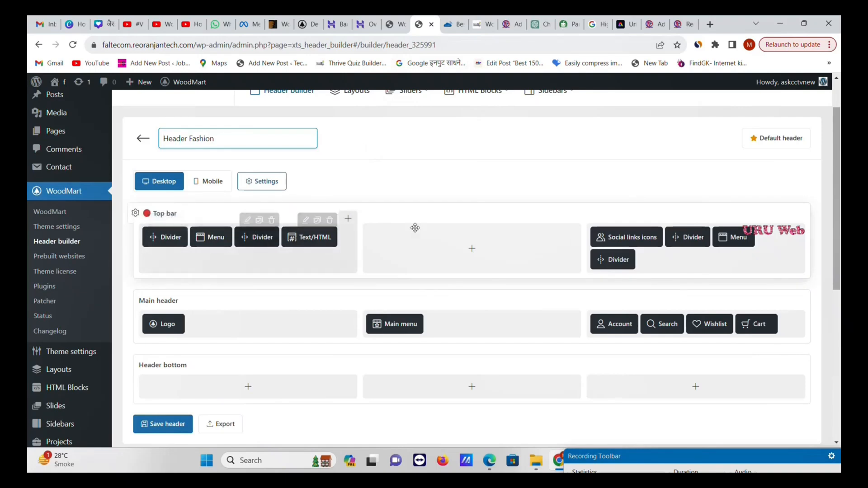
- Open the live site in a separate browser tab and compare its top bar with the header builder layout
left_click(450, 20)
left_click(425, 21)
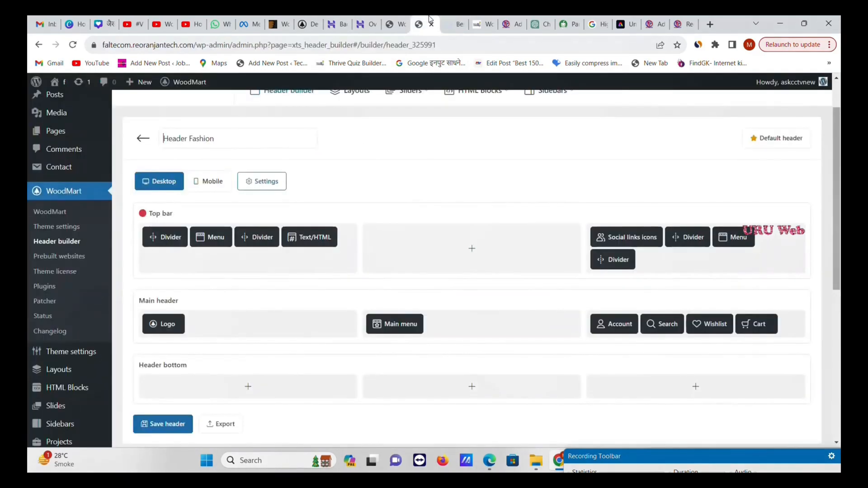
left_click(396, 20)
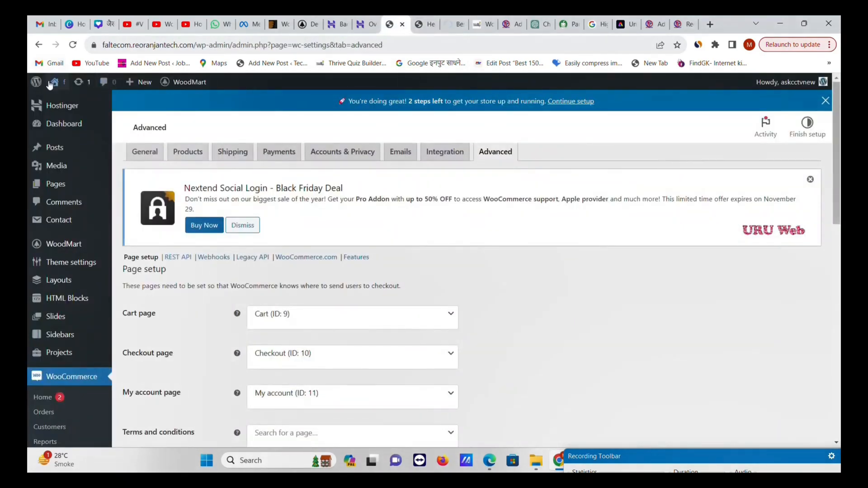
mouse_move(53, 83)
right_click(60, 101)
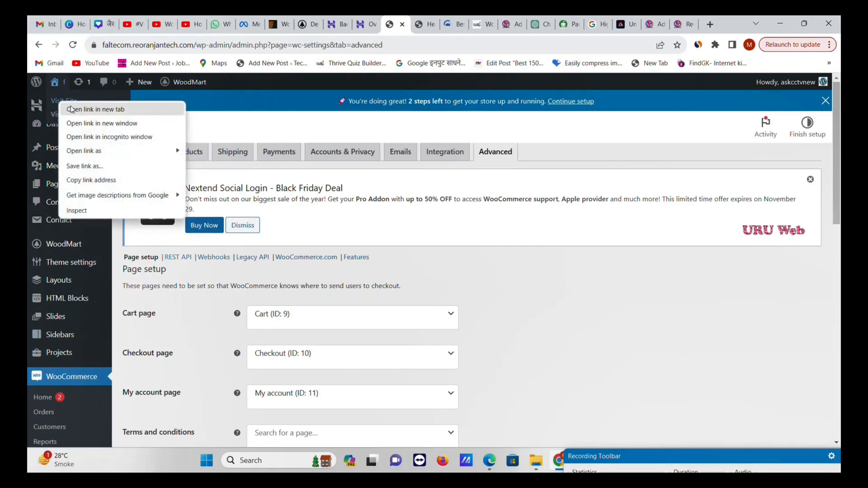
left_click(71, 108)
left_click(422, 20)
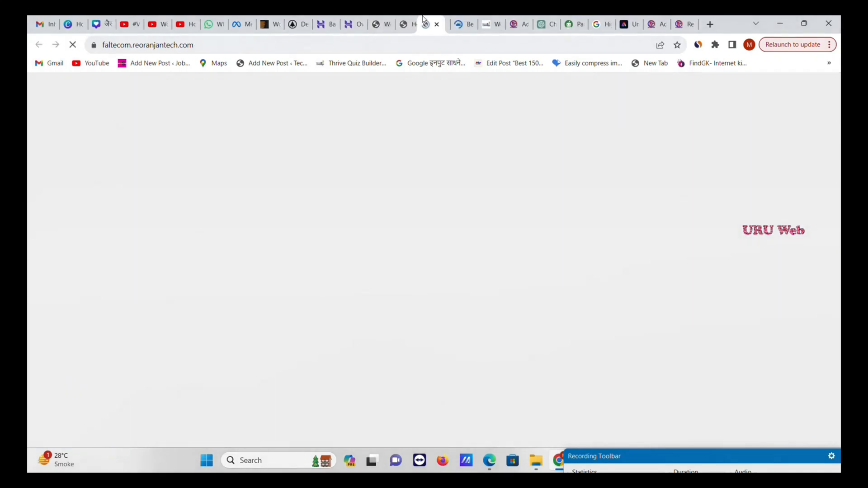
left_click(407, 22)
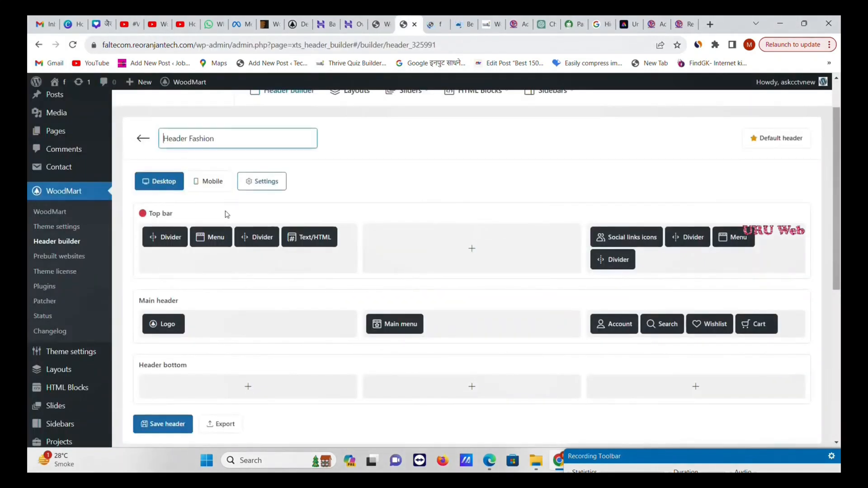
left_click(429, 20)
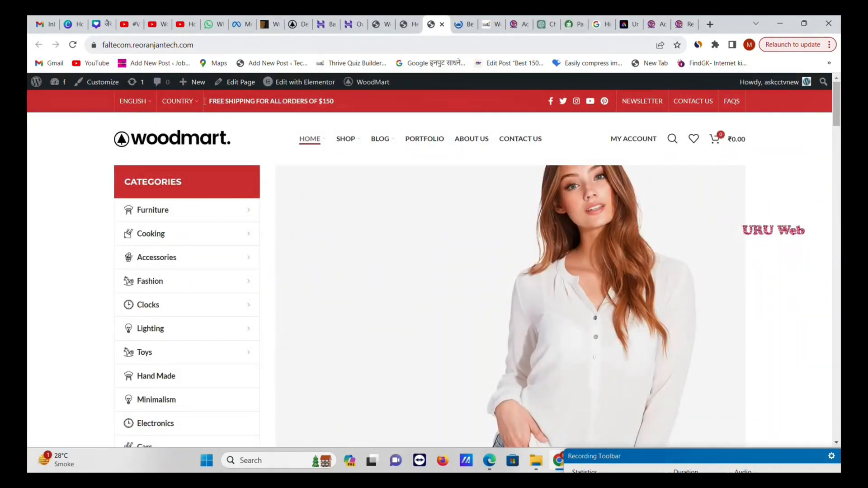
left_click(404, 24)
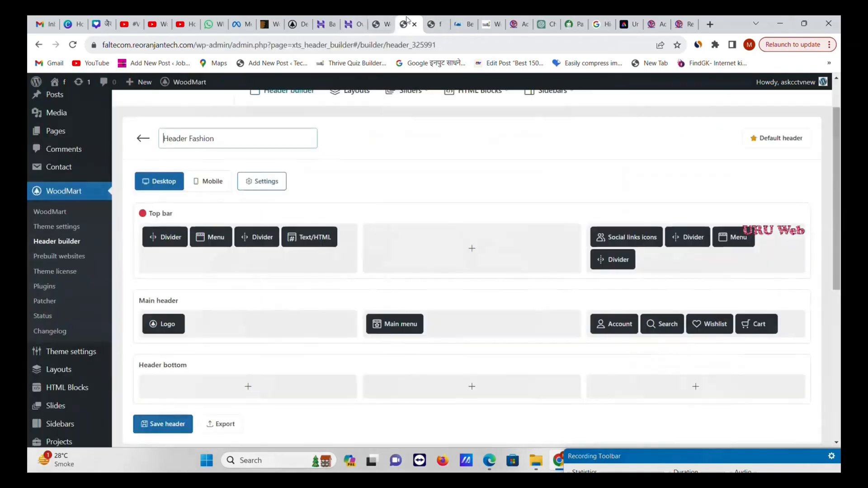
- Open the settings of the menu element beside the first divider in the top bar and compare it with the storefront's language menu
left_click(122, 246)
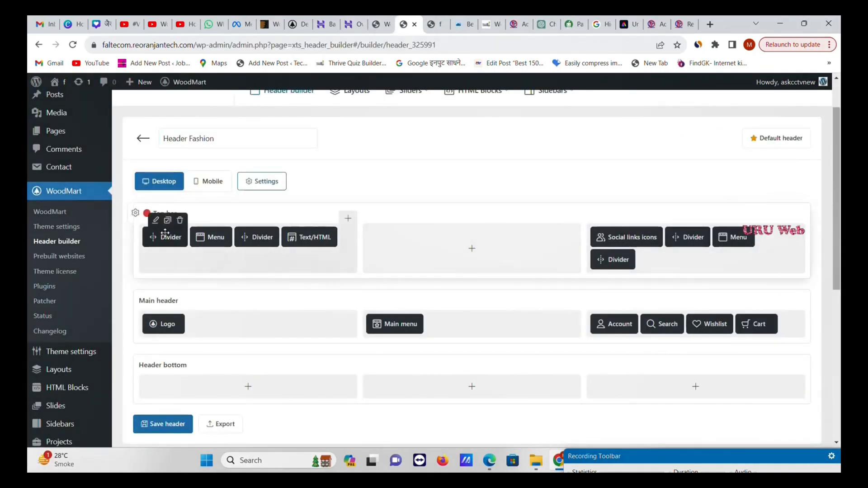
left_click(201, 220)
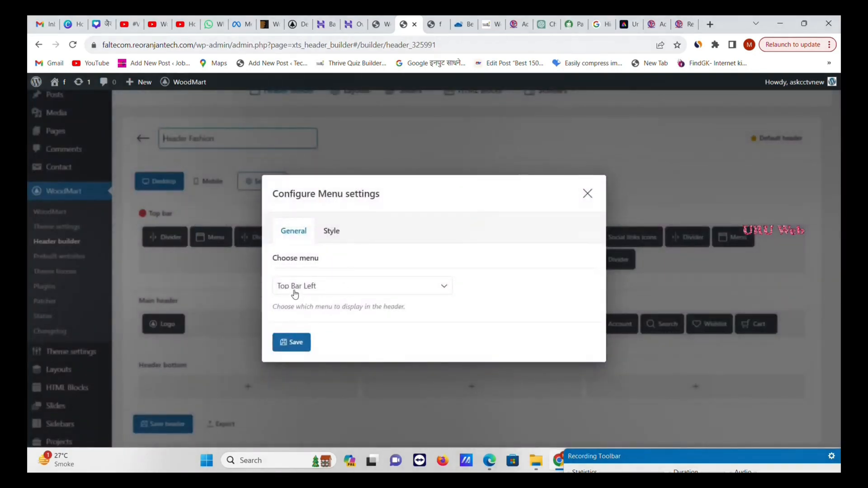
left_click(433, 21)
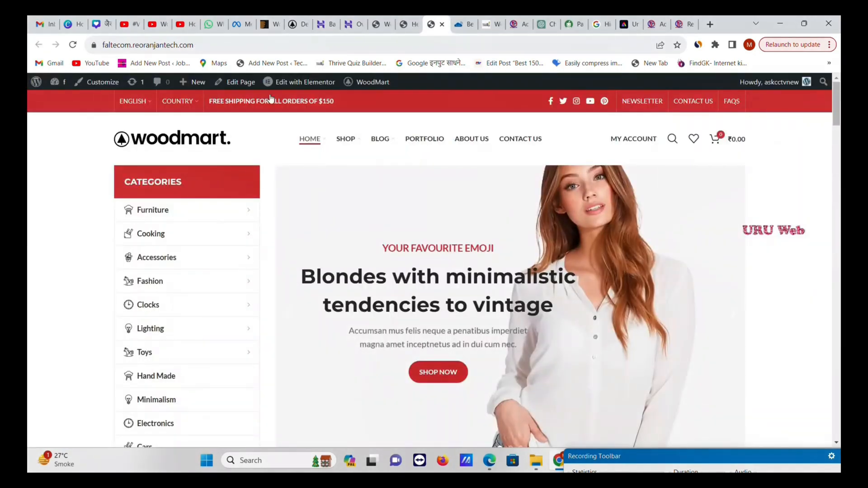
mouse_move(151, 104)
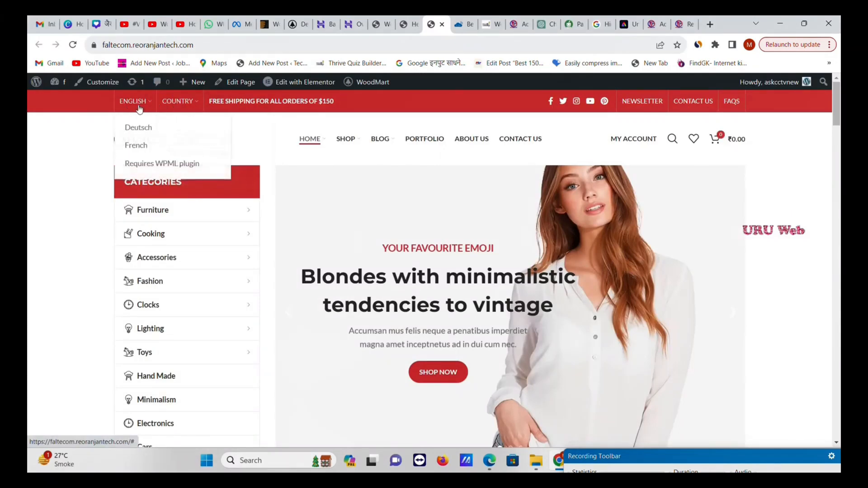
left_click(407, 24)
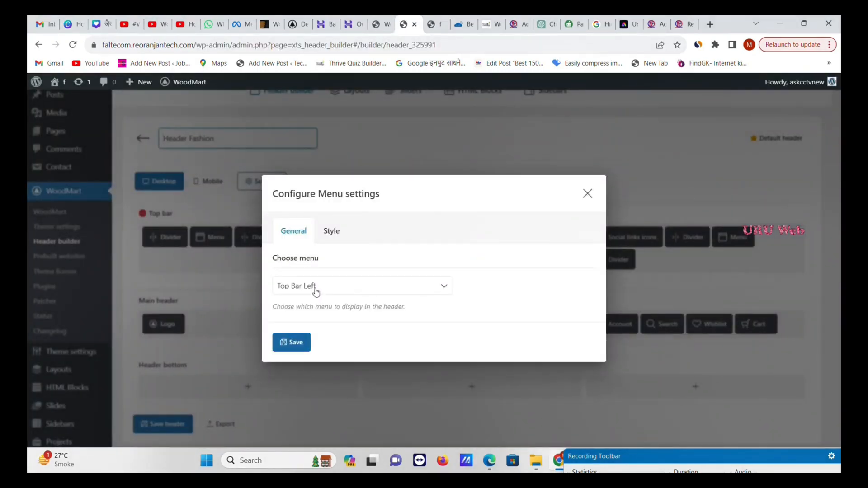
- Open the WordPress Menus editor from the dashboard, leaving the header element's menu settings unchanged
left_click(379, 24)
scroll(81, 345, "down", 7)
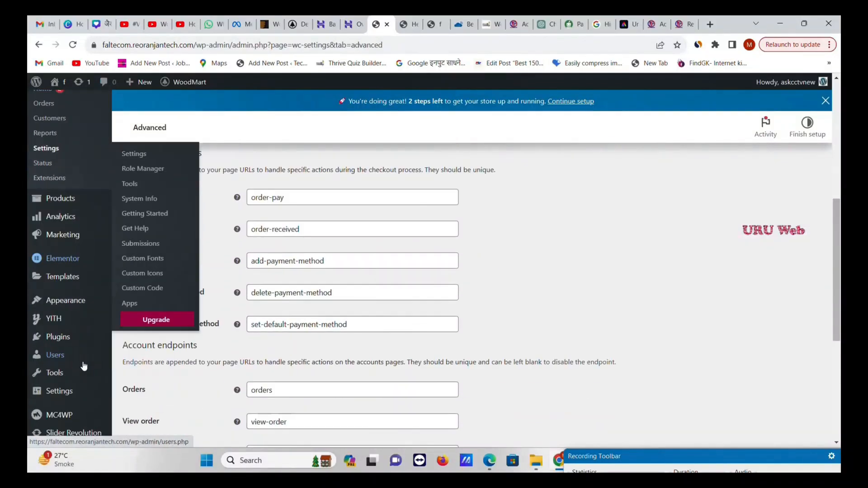
mouse_move(64, 288)
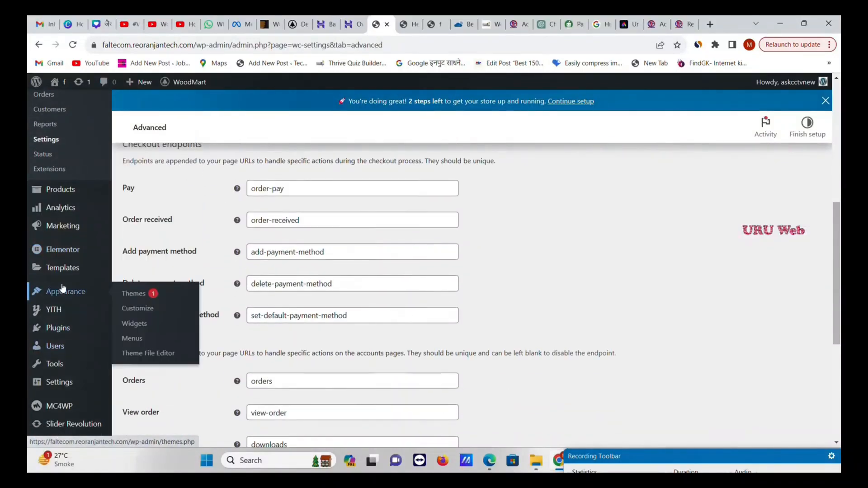
left_click(132, 338)
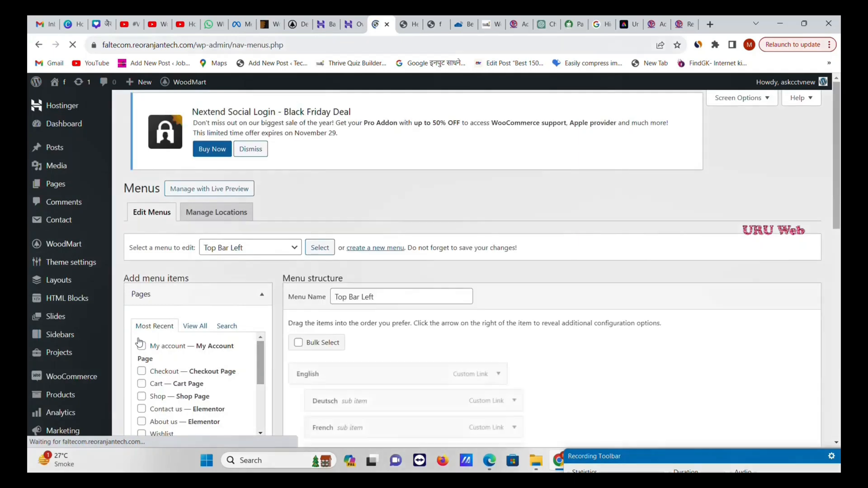
- Compare the Top Bar Left menu structure with the language dropdown in the storefront's top bar
scroll(382, 275, "down", 2)
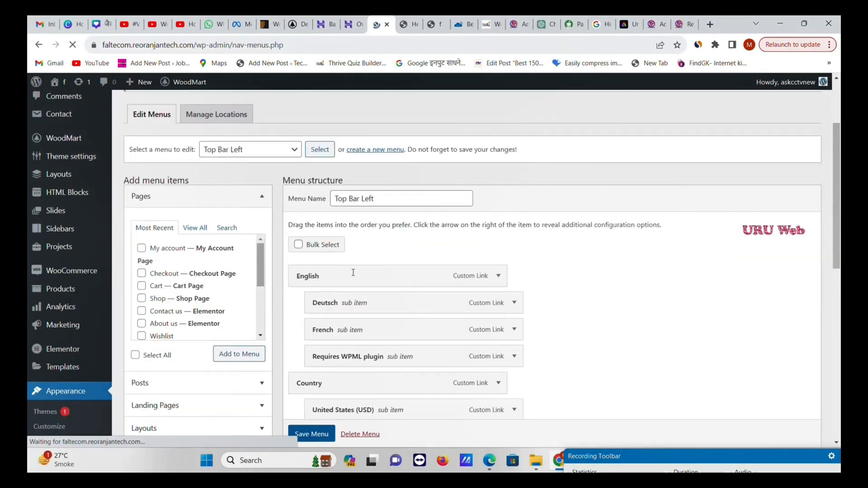
scroll(329, 276, "down", 1)
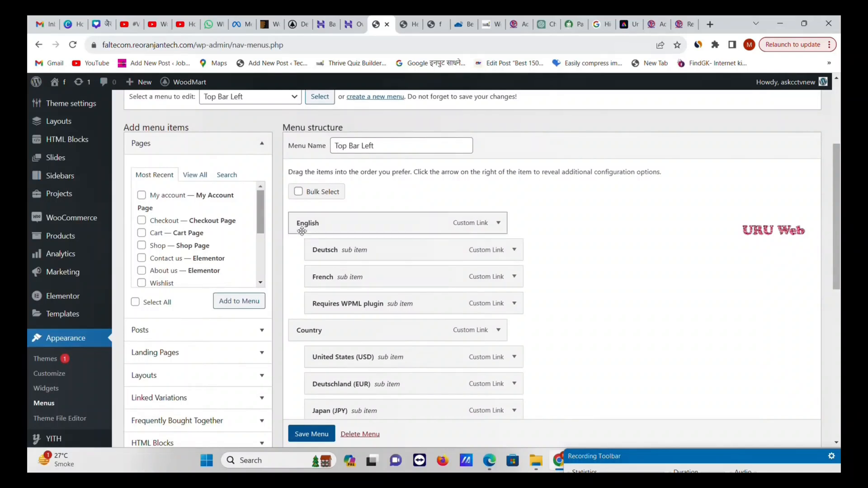
left_click(408, 22)
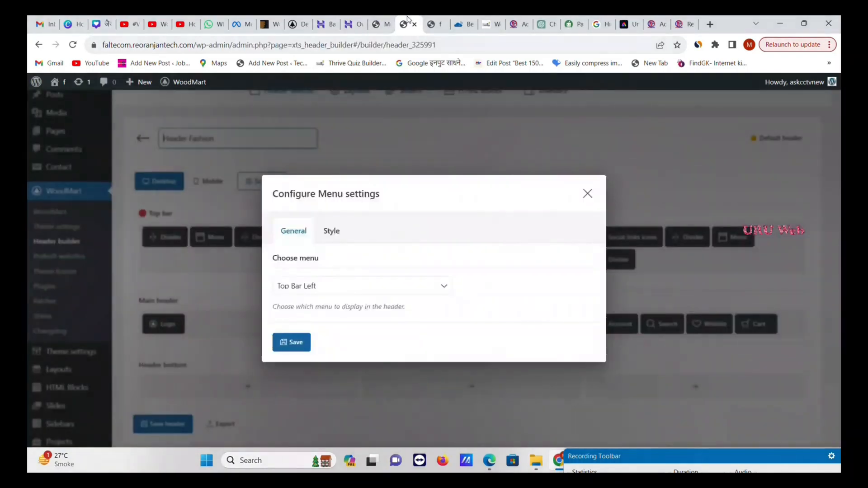
left_click(429, 22)
mouse_move(148, 102)
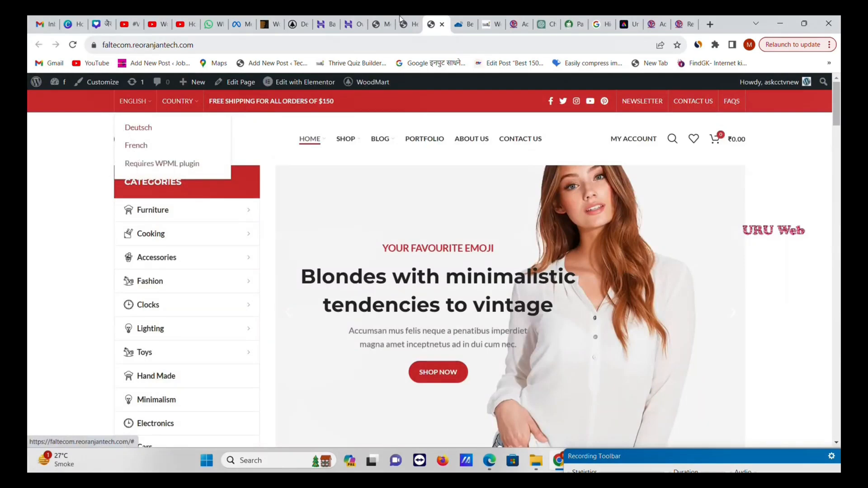
left_click(377, 24)
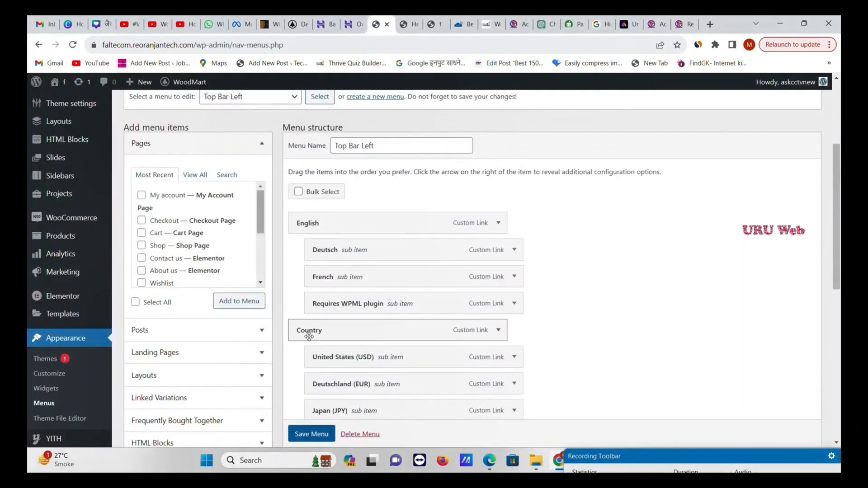
- Change the navigation label of the United States sub item under Country to "India (INR)"
scroll(308, 337, "down", 2)
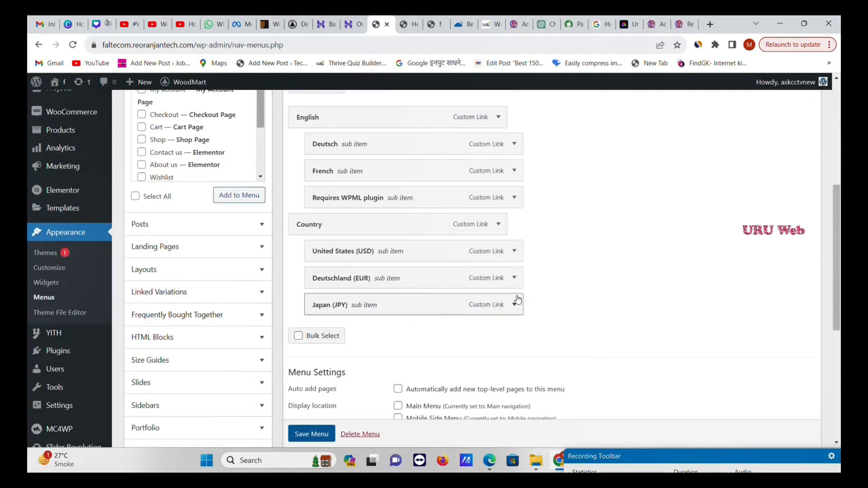
left_click(514, 251)
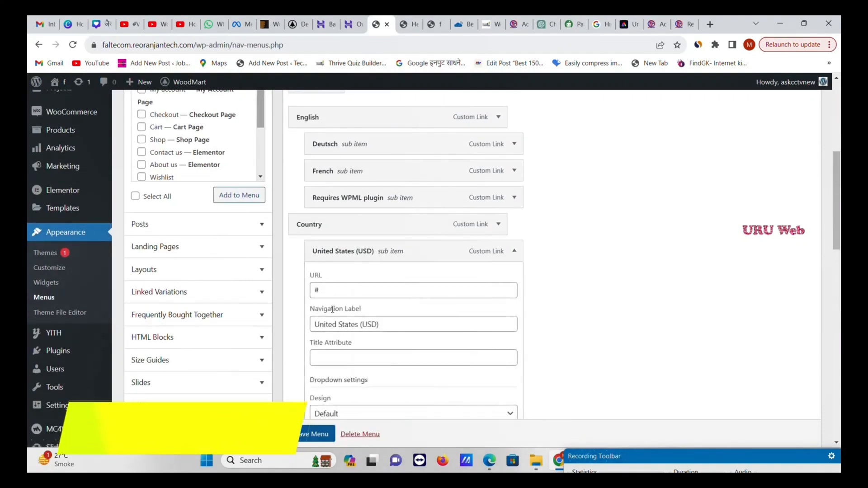
left_click_drag(362, 324, 378, 324)
type("INR")
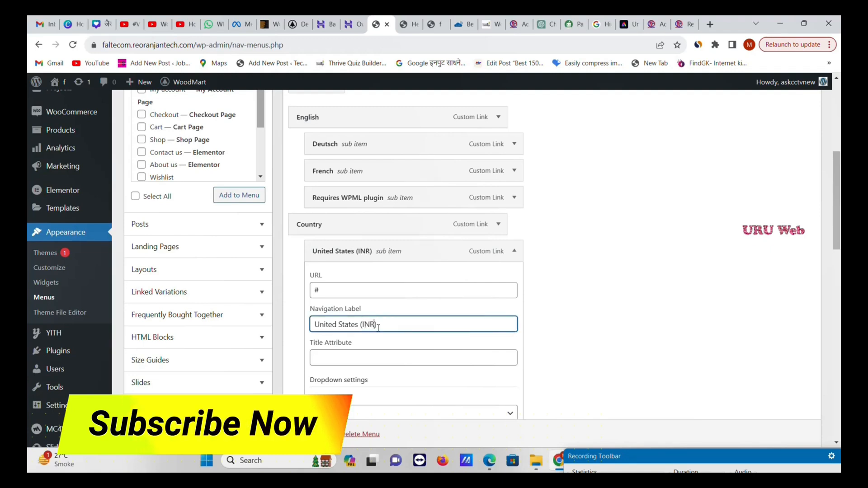
left_click_drag(357, 325, 288, 327)
type("In")
type("dia")
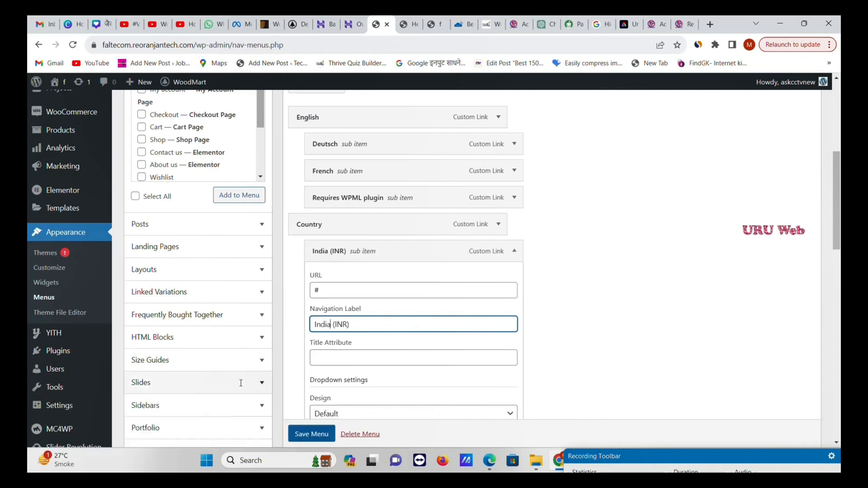
scroll(346, 370, "down", 6)
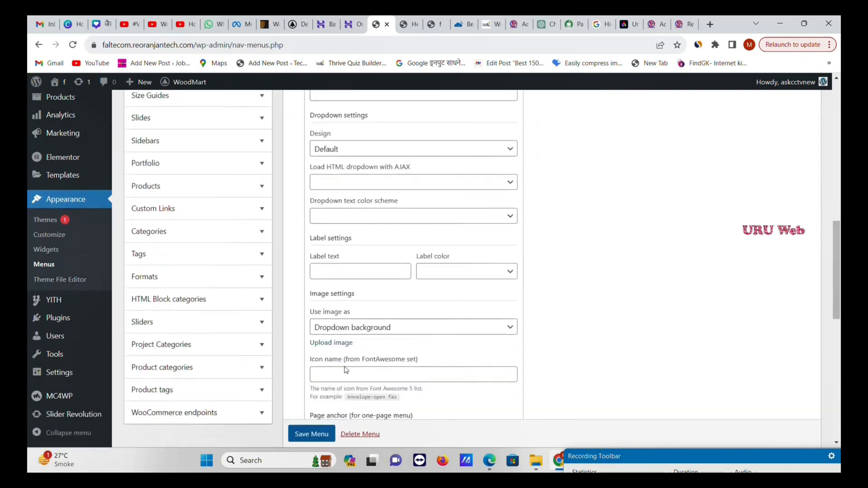
scroll(346, 369, "down", 10)
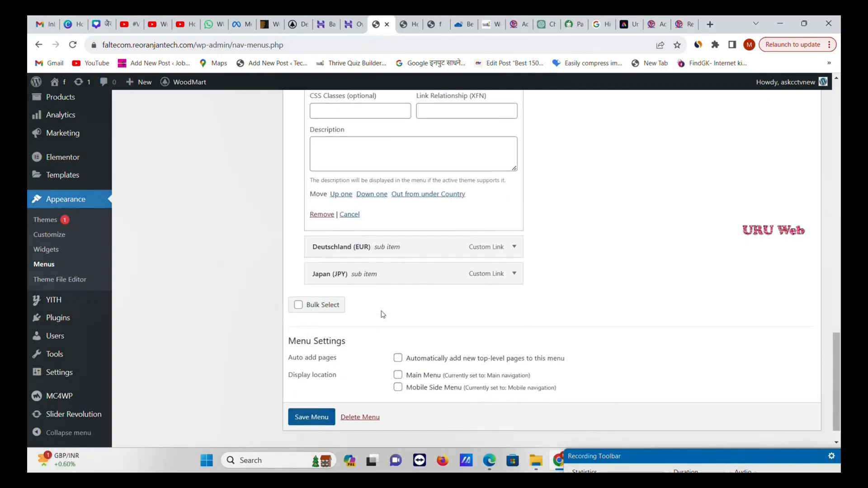
scroll(444, 304, "up", 10)
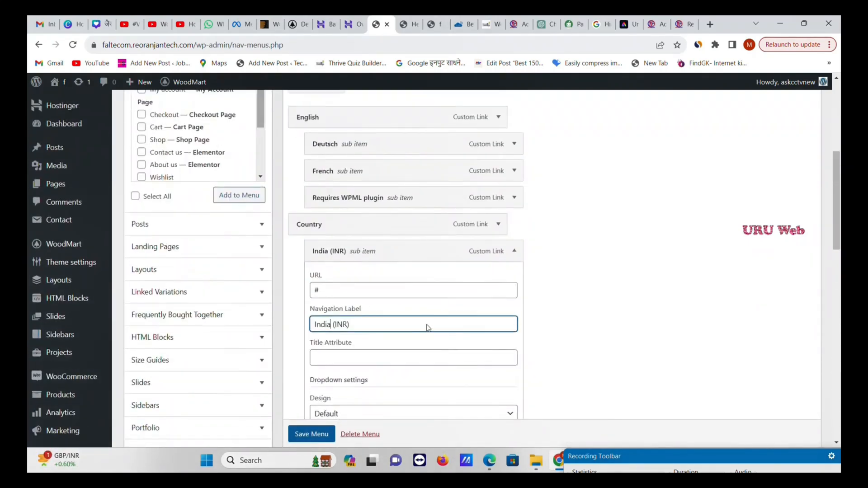
- Relabel the Deutsch sub item under English as "Hindi" and save the Top Bar Left menu
scroll(361, 276, "up", 2)
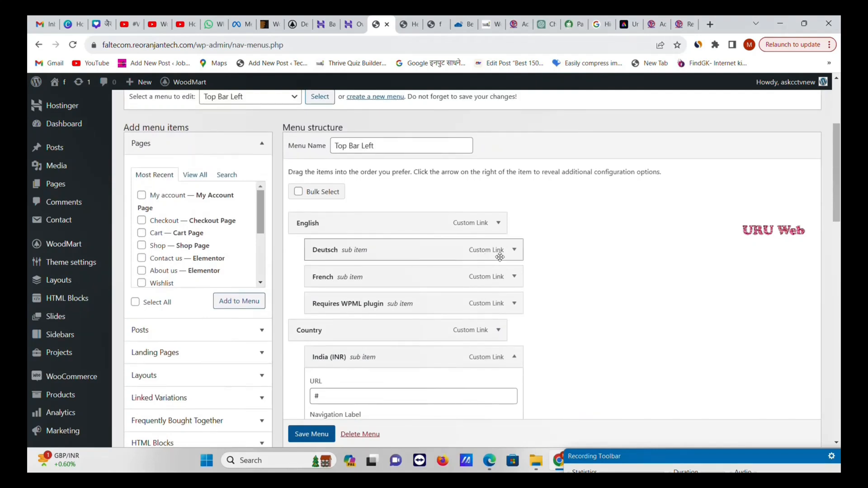
left_click(514, 250)
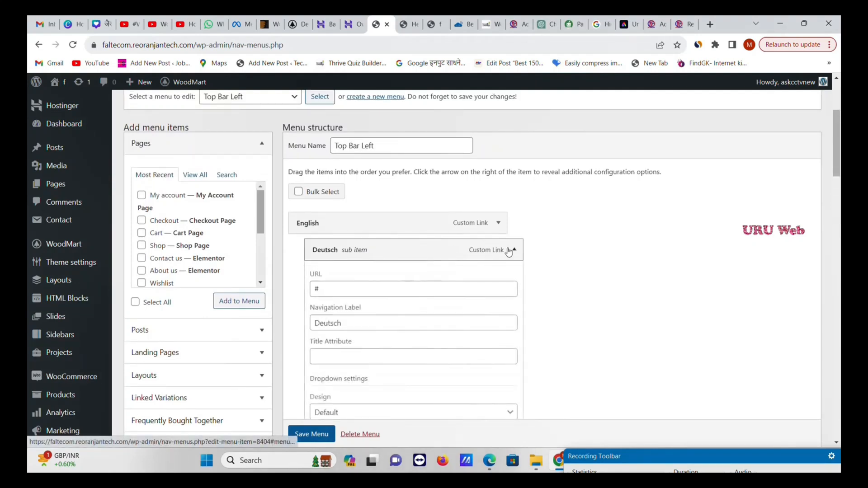
double_click(349, 322)
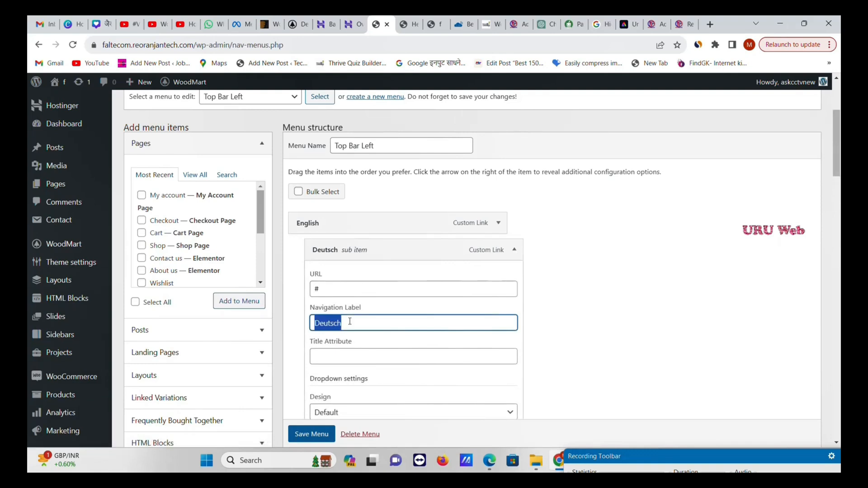
type("Hind")
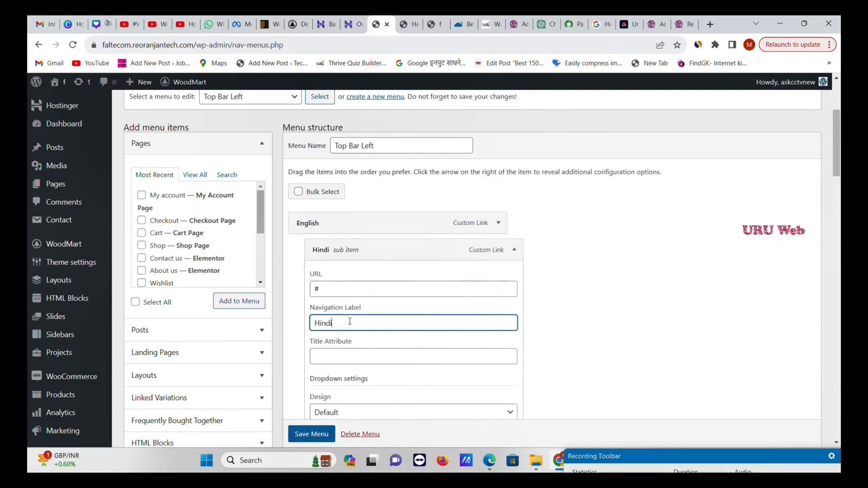
type("i")
left_click(312, 433)
scroll(303, 429, "down", 1)
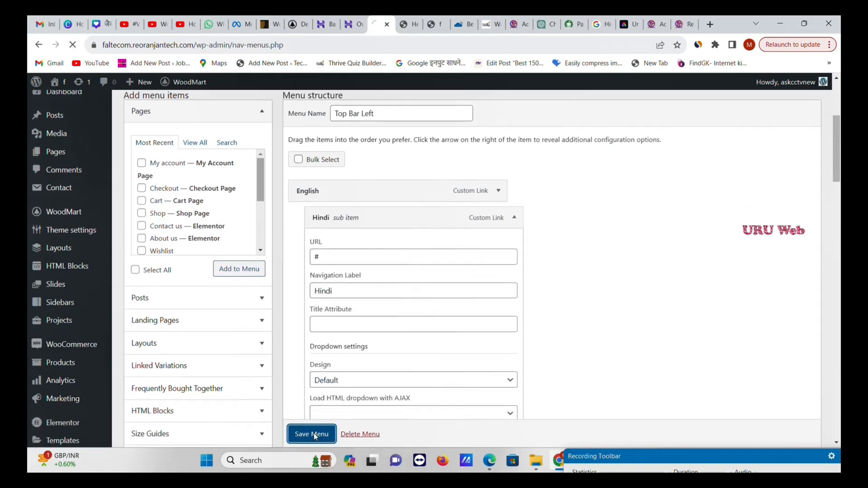
- Reload the storefront home page and check the Country and English dropdowns in its top bar
left_click(407, 24)
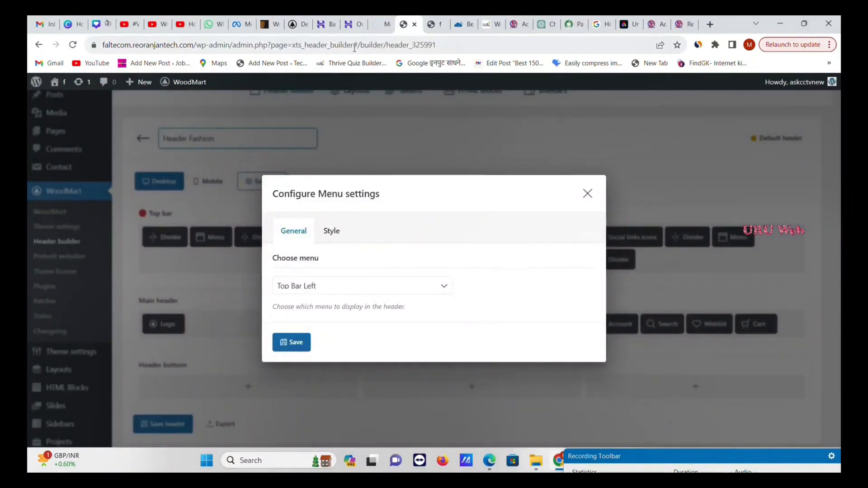
left_click(434, 25)
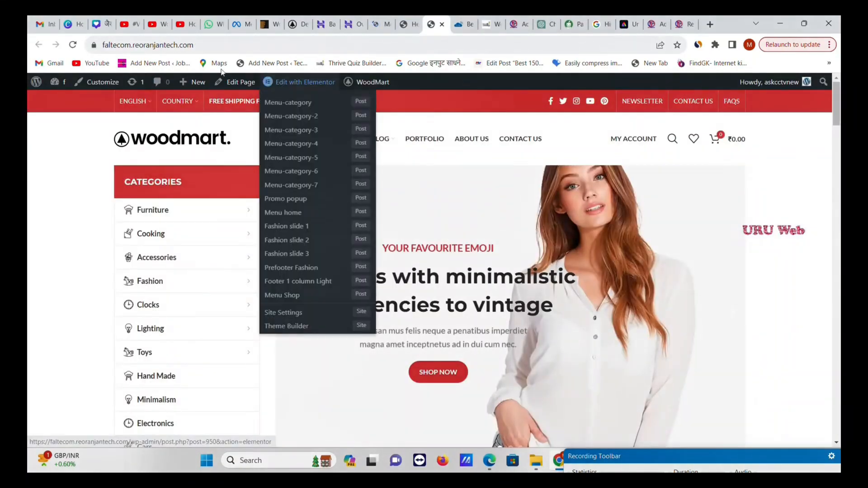
left_click(74, 44)
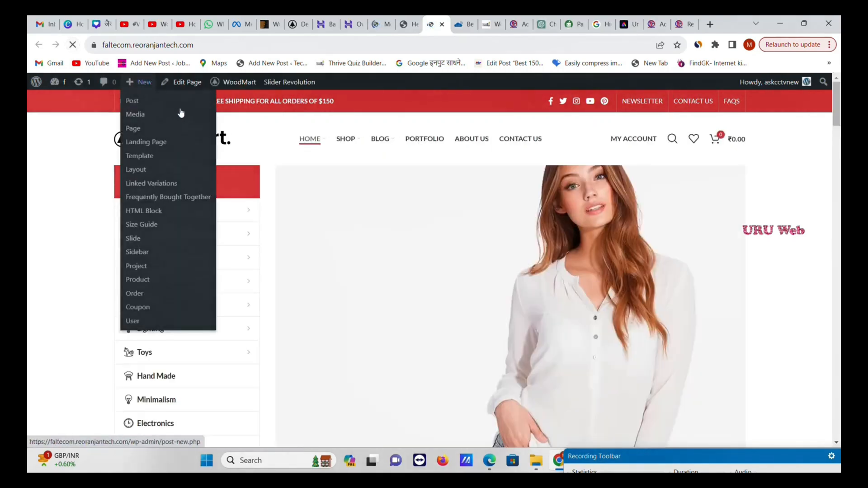
mouse_move(192, 106)
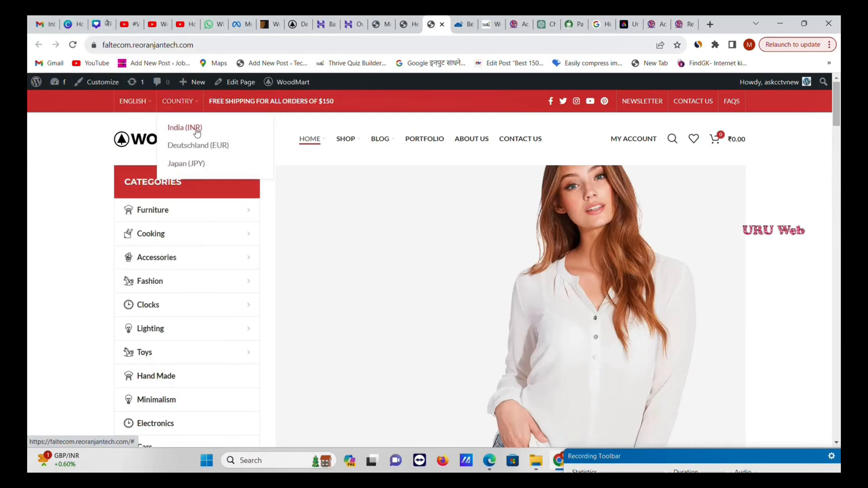
mouse_move(135, 103)
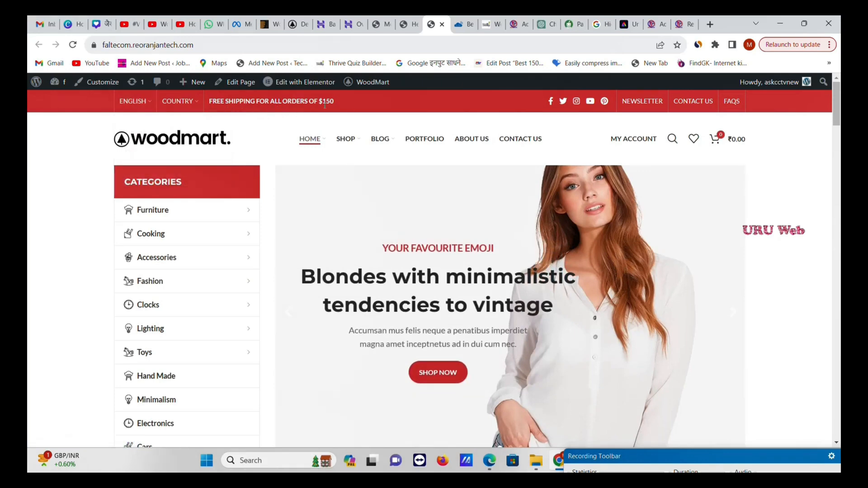
- In the header builder, change the top bar Text/HTML element's HTML to read "FREE SHIPPING FOR ALL ORDERS OF 990/-" and save the element
left_click(408, 24)
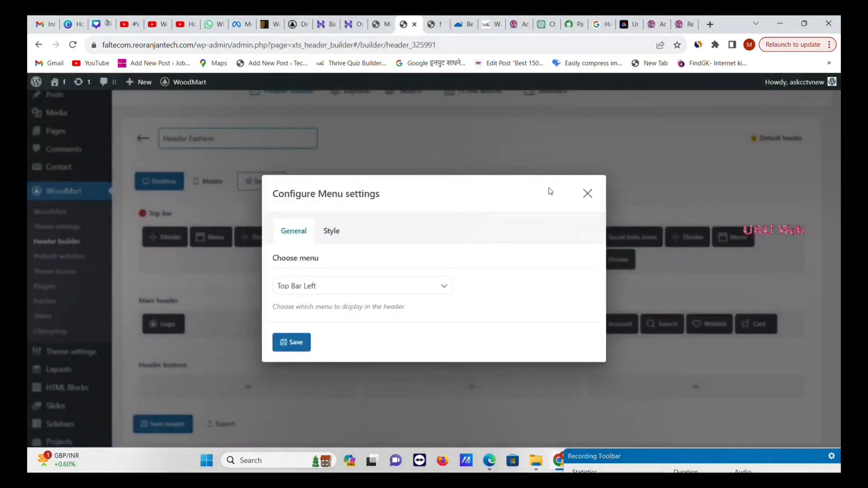
left_click(586, 193)
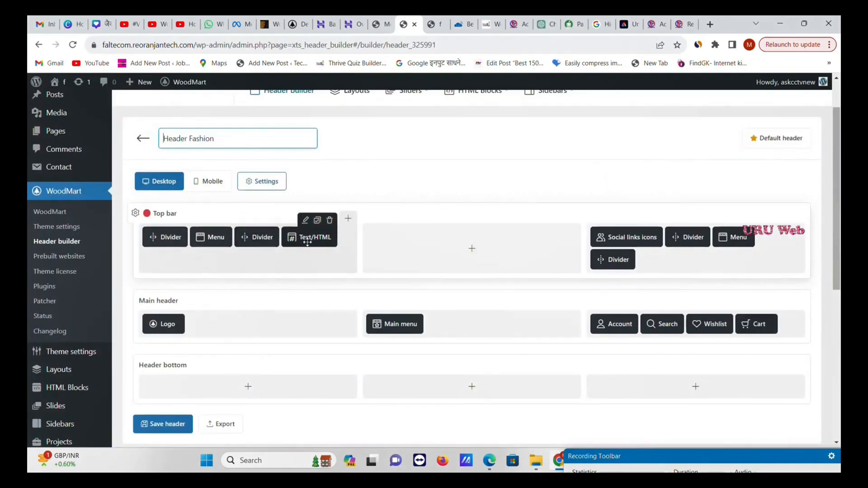
left_click(305, 220)
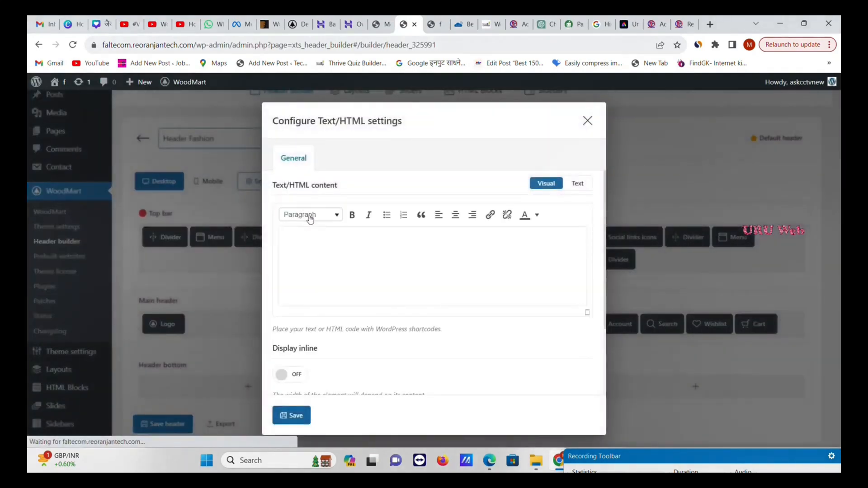
scroll(373, 248, "down", 3)
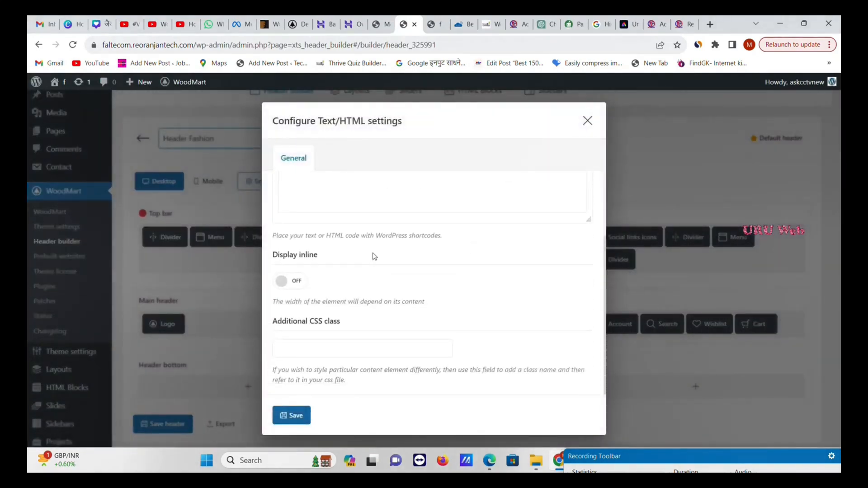
scroll(374, 253, "up", 3)
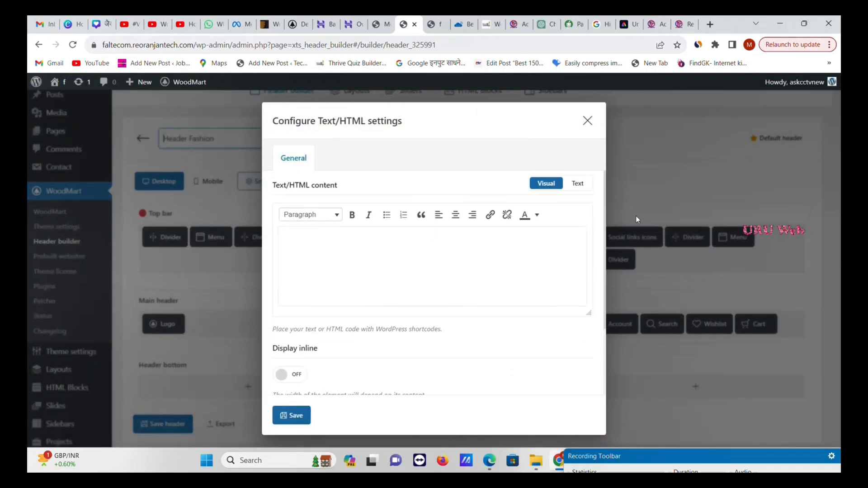
left_click(577, 183)
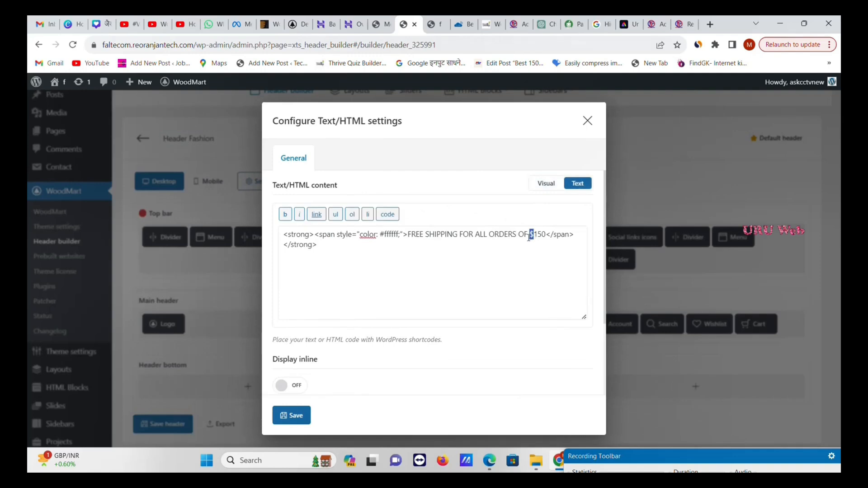
key("BackSpace")
type("₹ ")
type("/-")
left_click(292, 414)
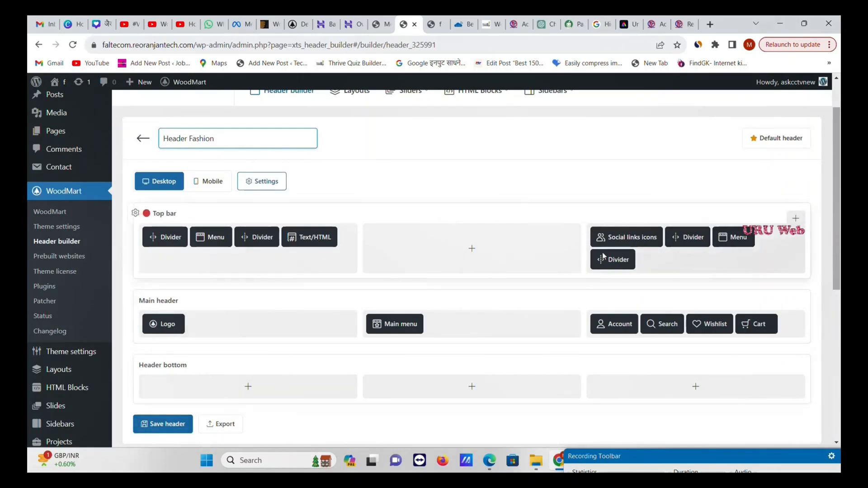
- Reload the storefront home page and check the free-shipping text in the top bar
left_click(436, 24)
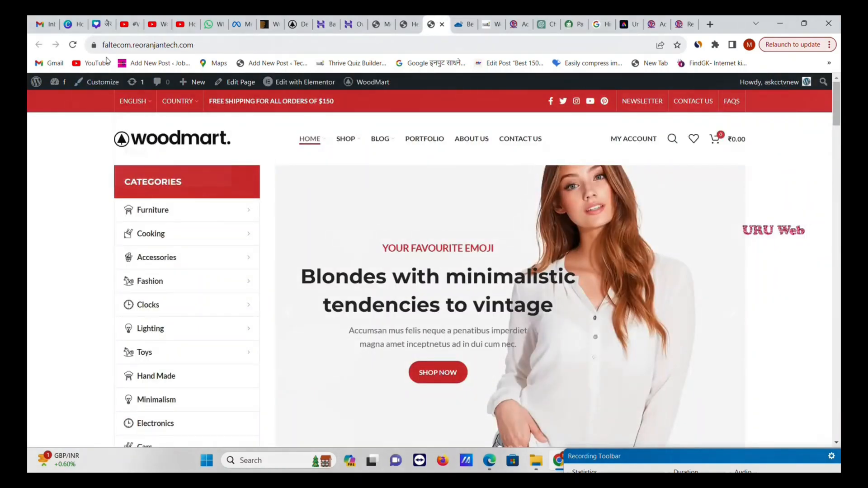
left_click(73, 45)
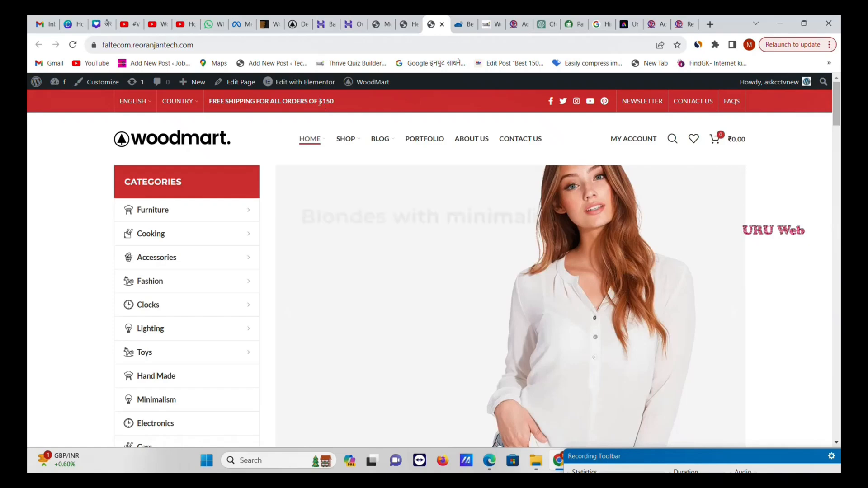
left_click_drag(319, 101, 336, 102)
- Reopen the top bar's Text/HTML element in the header builder, review its HTML source and save the element again
left_click(419, 27)
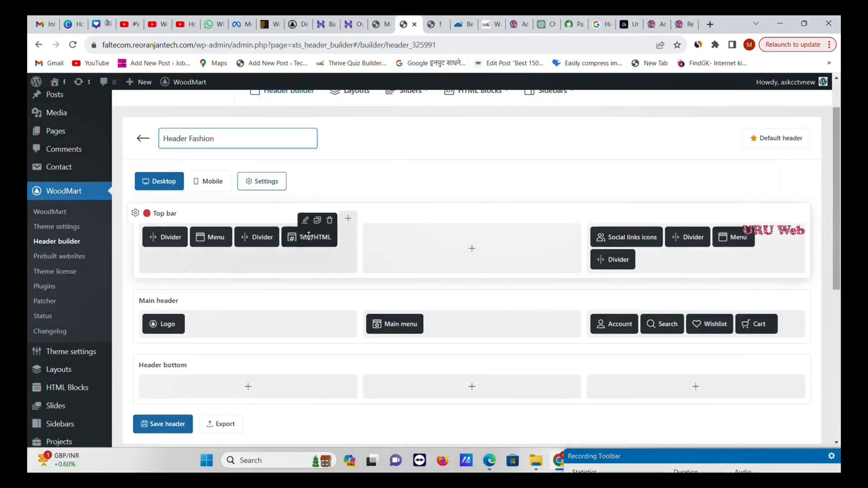
left_click(305, 221)
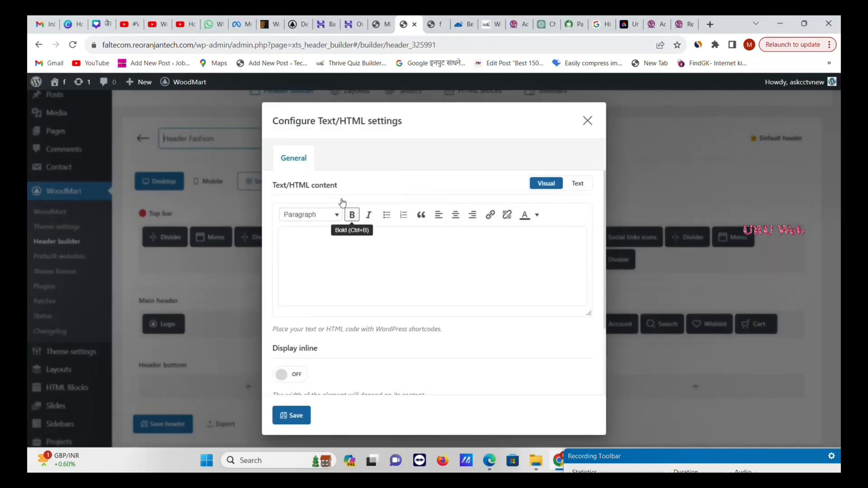
left_click(580, 183)
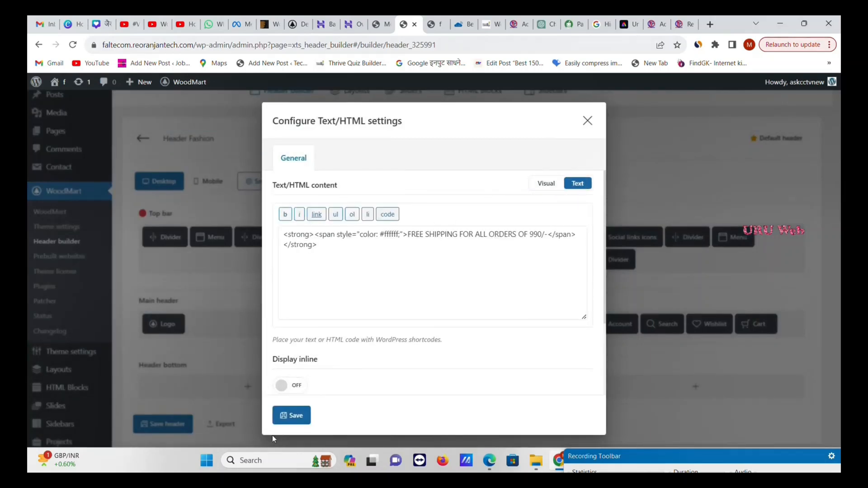
left_click(299, 418)
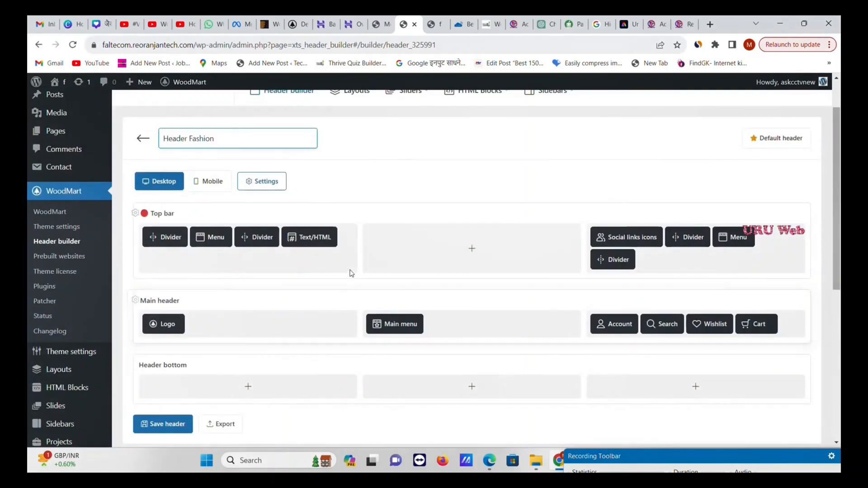
- Check the settings of the top bar's Social links icons element and of the Menu element in the same column
scroll(342, 212, "down", 3)
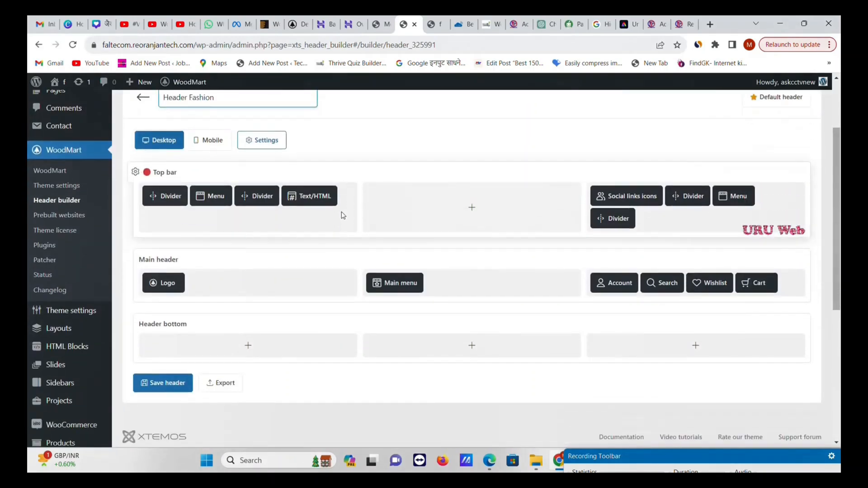
scroll(348, 217, "up", 4)
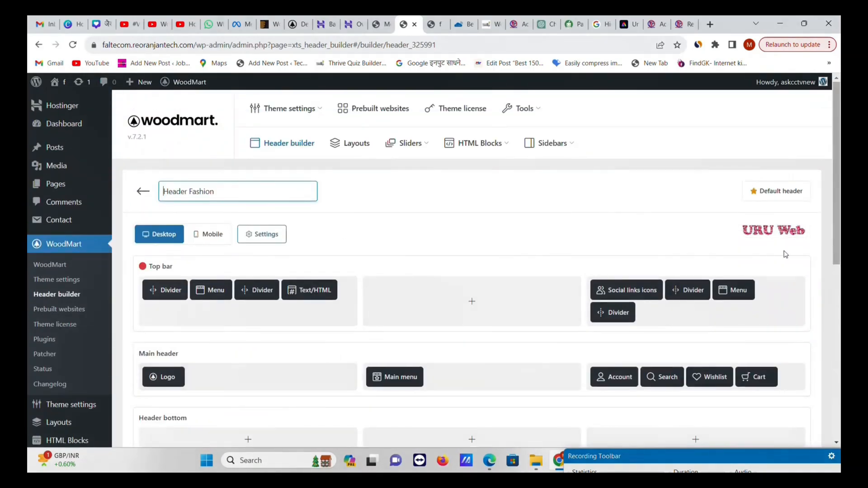
scroll(641, 289, "down", 1)
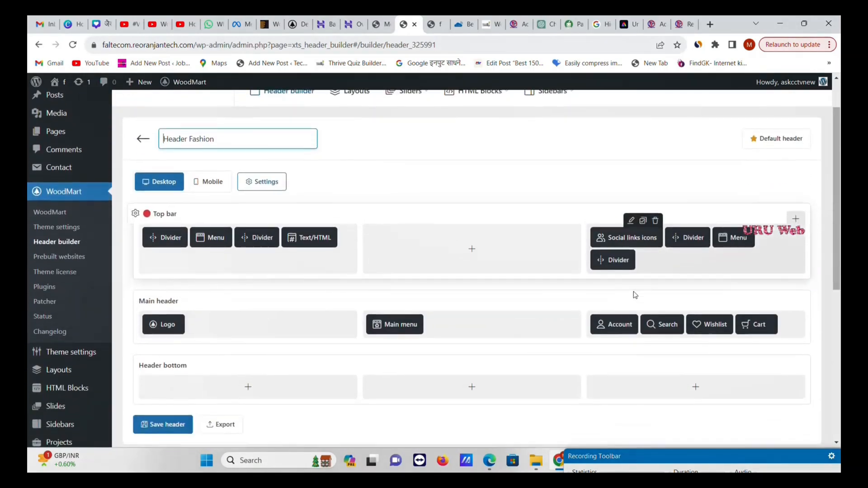
left_click(630, 221)
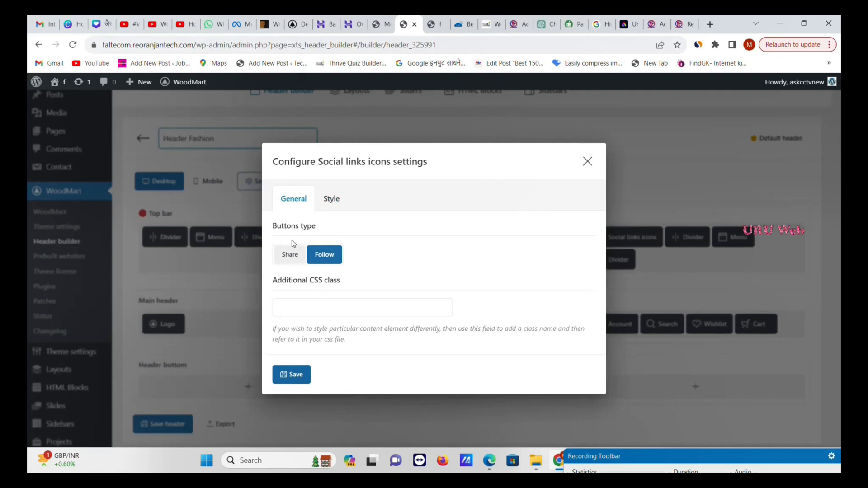
left_click(587, 162)
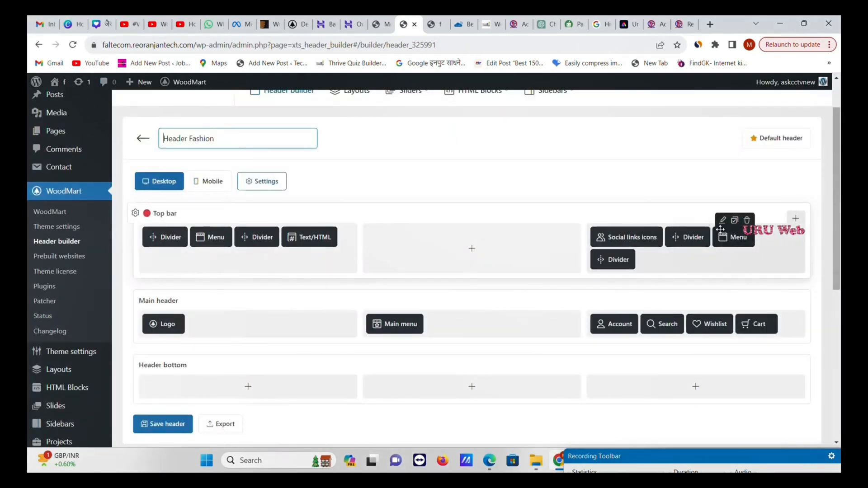
left_click(722, 220)
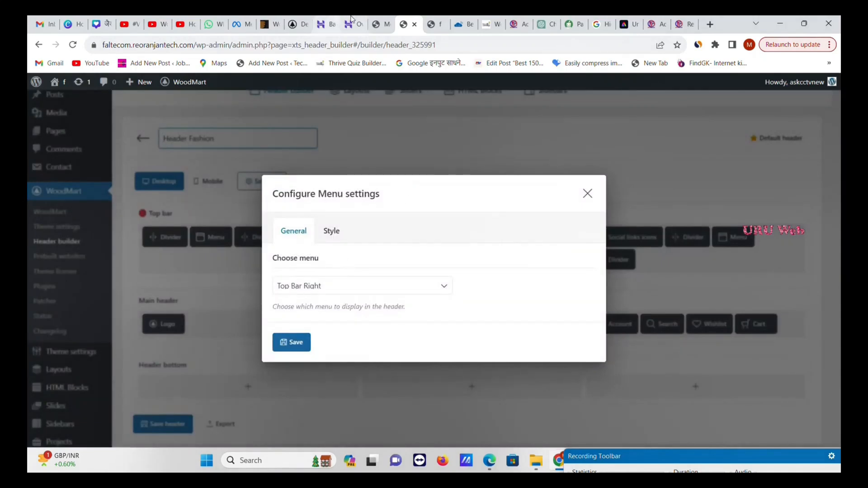
- Load the Top Bar Right menu for editing on the WordPress Menus page, leaving Top Bar Left without saving, and switch to the storefront home page
left_click(380, 24)
scroll(256, 251, "down", 2)
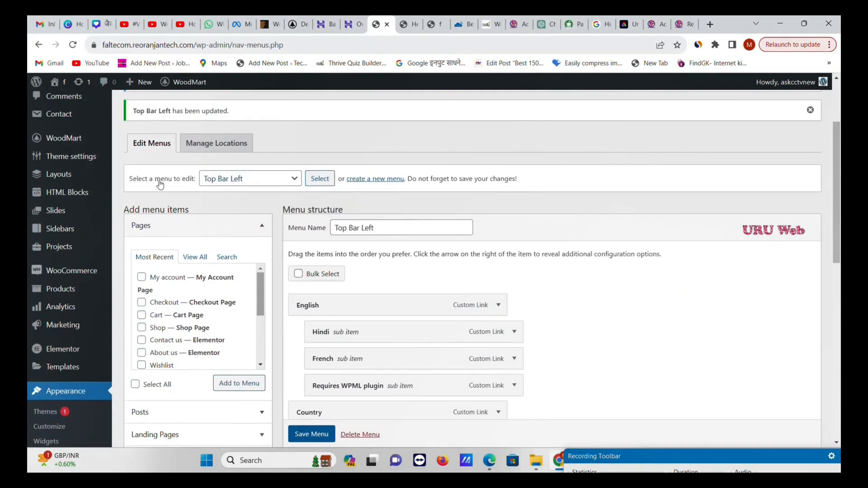
left_click(223, 179)
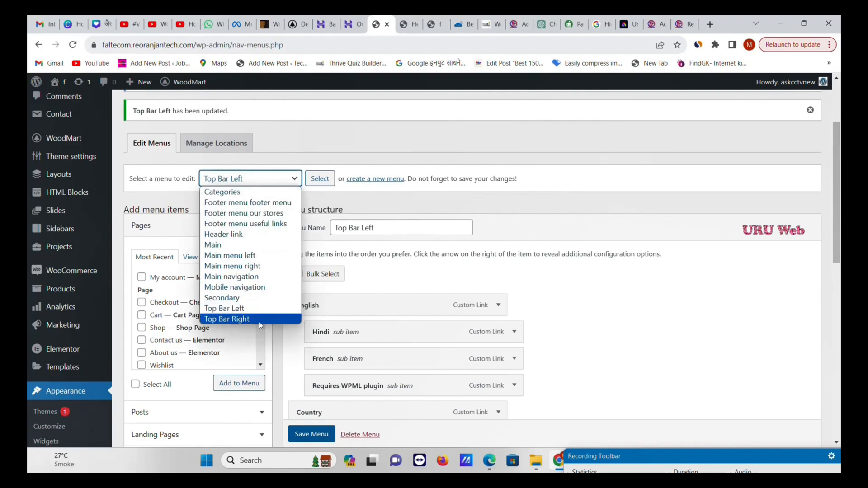
left_click(260, 321)
left_click(319, 179)
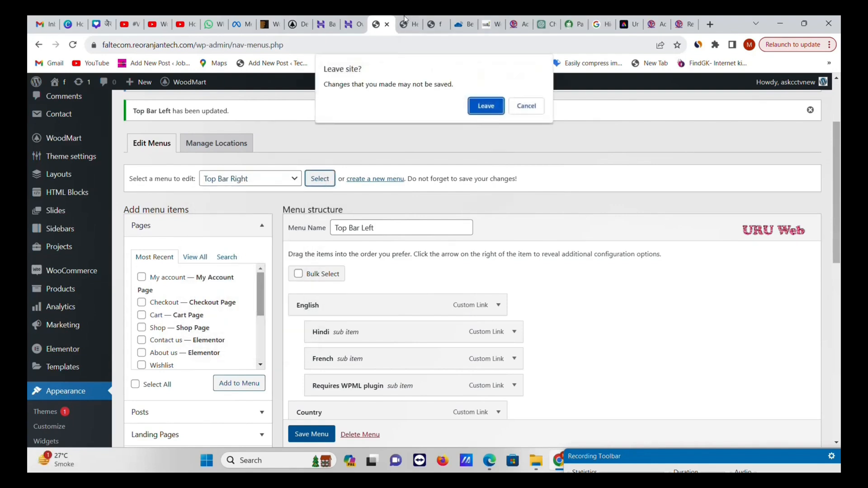
left_click(484, 106)
left_click(431, 24)
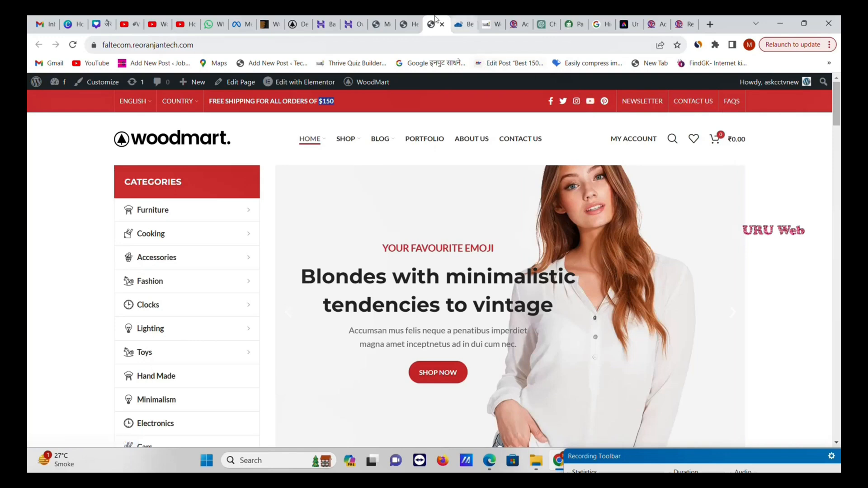
- Examine the settings of the Newsletter item in the Top Bar Right menu, from its URL down to its extra options
left_click(401, 25)
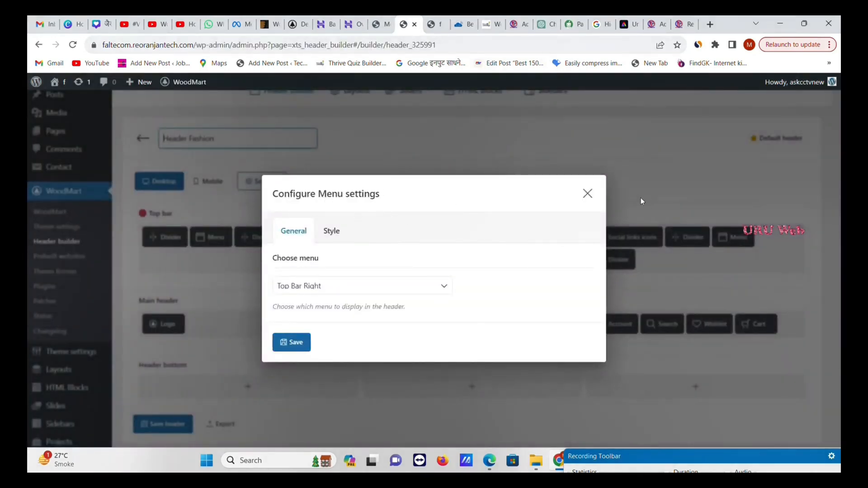
left_click(382, 24)
scroll(374, 199, "down", 3)
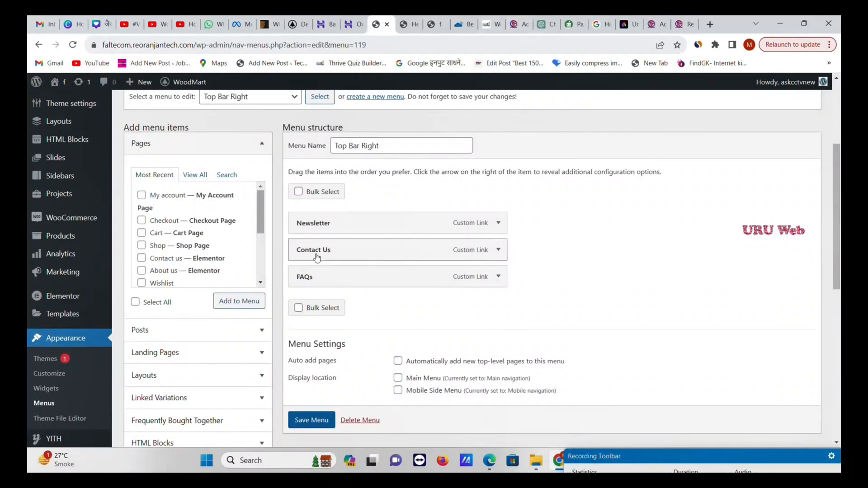
left_click(498, 223)
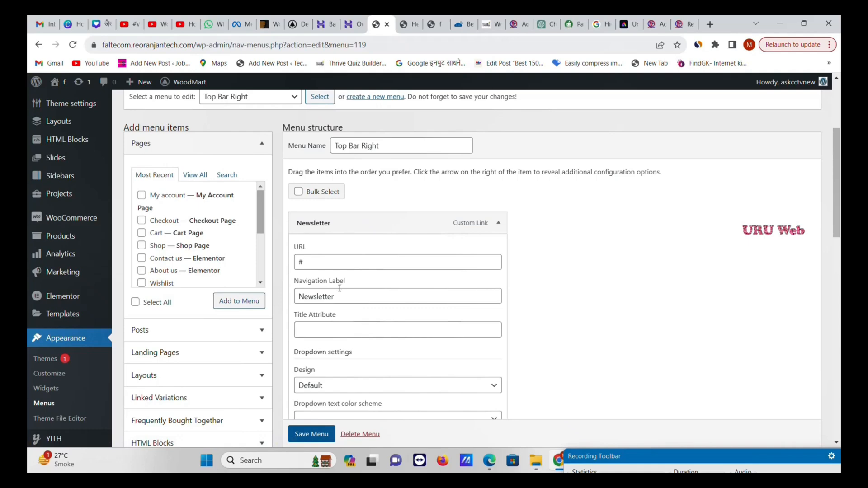
left_click(312, 256)
scroll(335, 289, "down", 4)
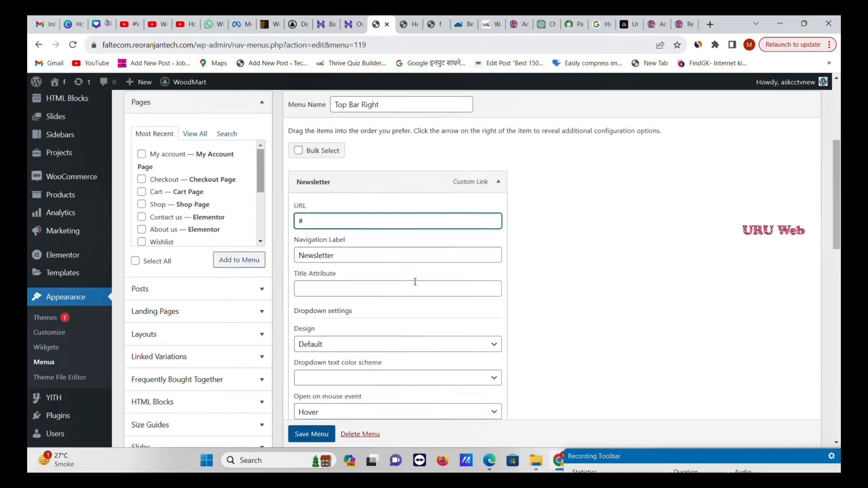
scroll(348, 325, "down", 10)
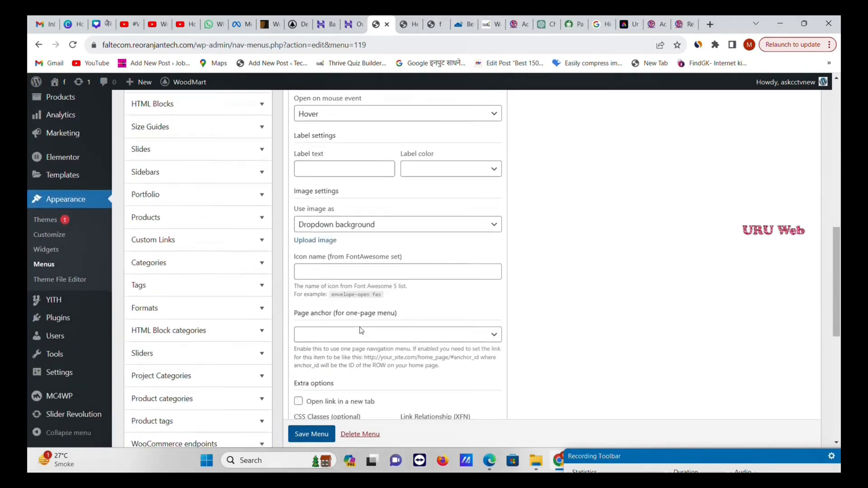
scroll(357, 316, "down", 1)
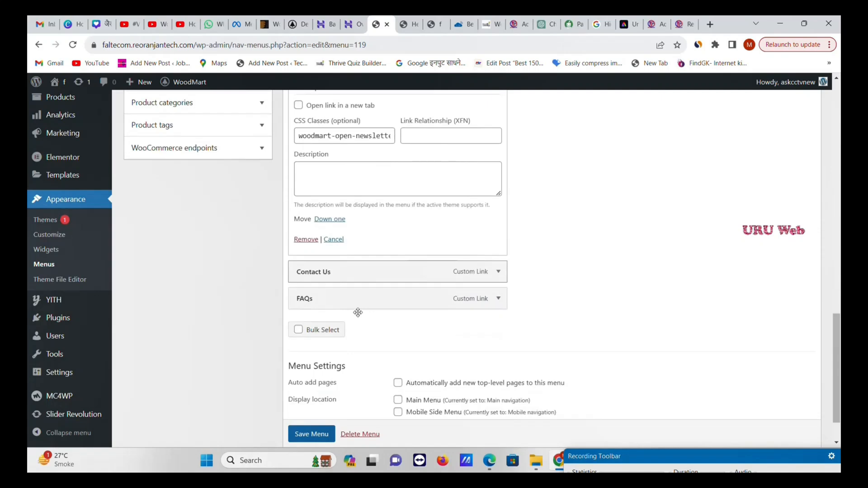
- Review the URL, label and extra options of the Contact Us item in the Top Bar Right menu
left_click(498, 271)
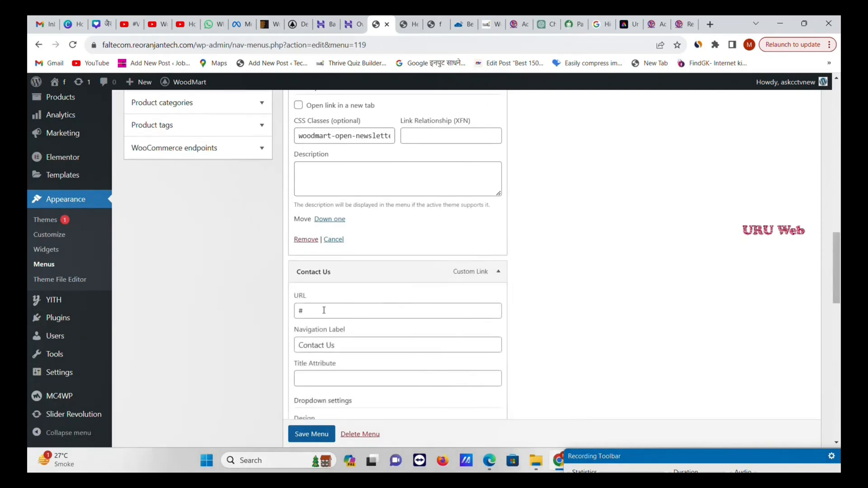
scroll(407, 311, "down", 6)
scroll(429, 282, "down", 6)
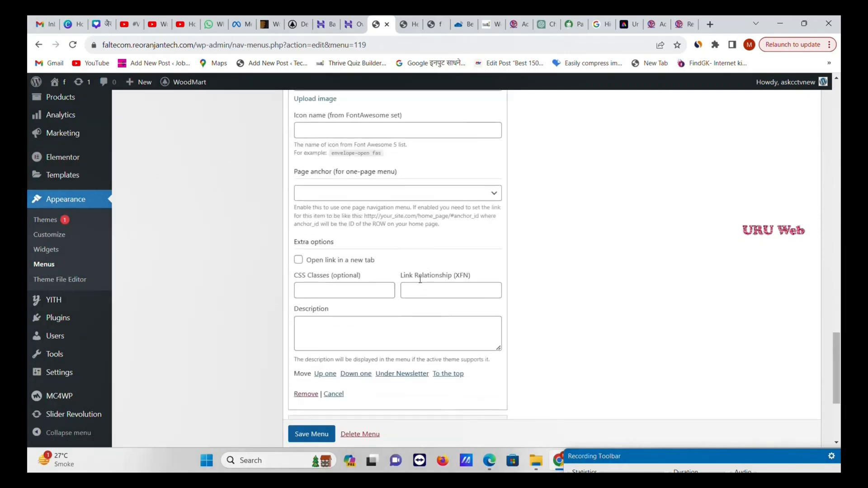
scroll(419, 280, "up", 12)
- In the header builder, replace the main header's logo with the uploaded image Untitled-2 (1).png and save the logo settings
left_click(406, 20)
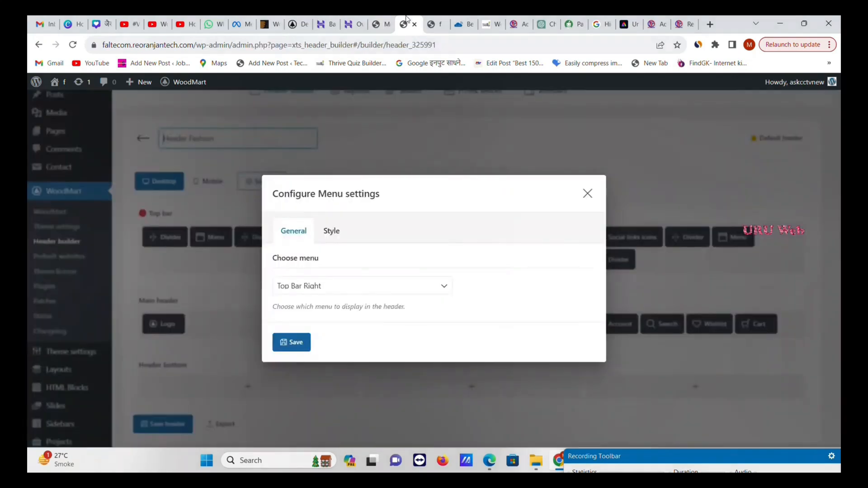
left_click(587, 195)
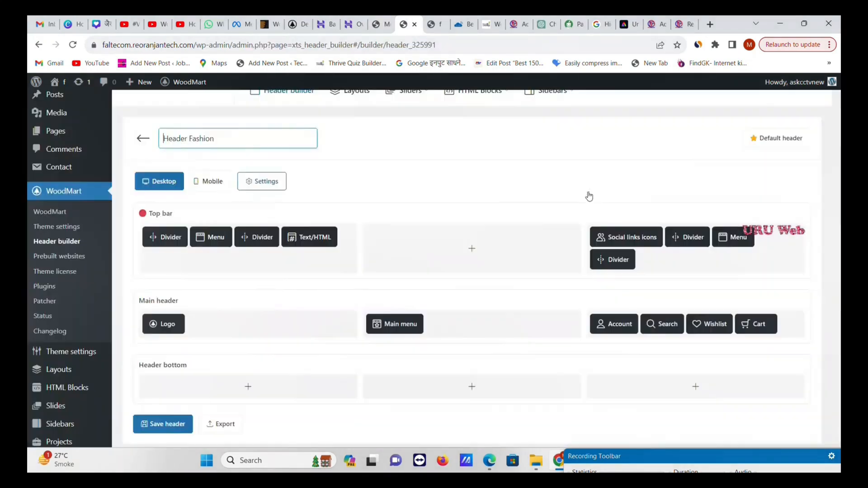
scroll(190, 285, "down", 2)
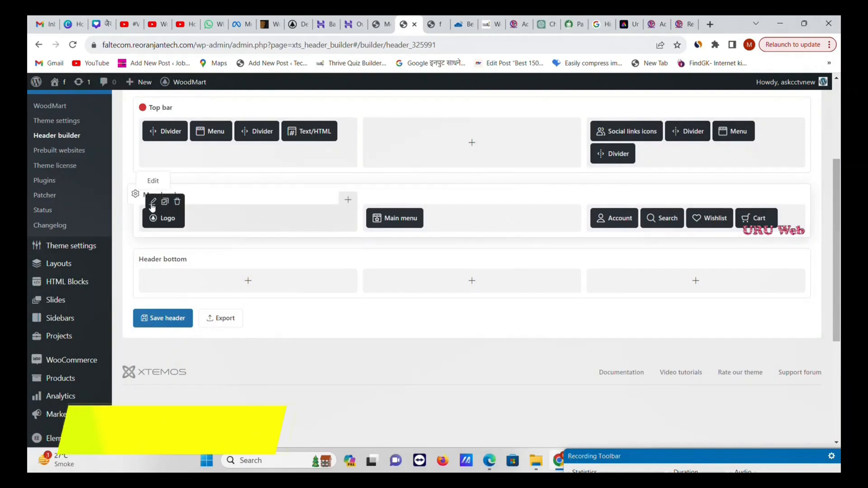
left_click(153, 201)
left_click(307, 230)
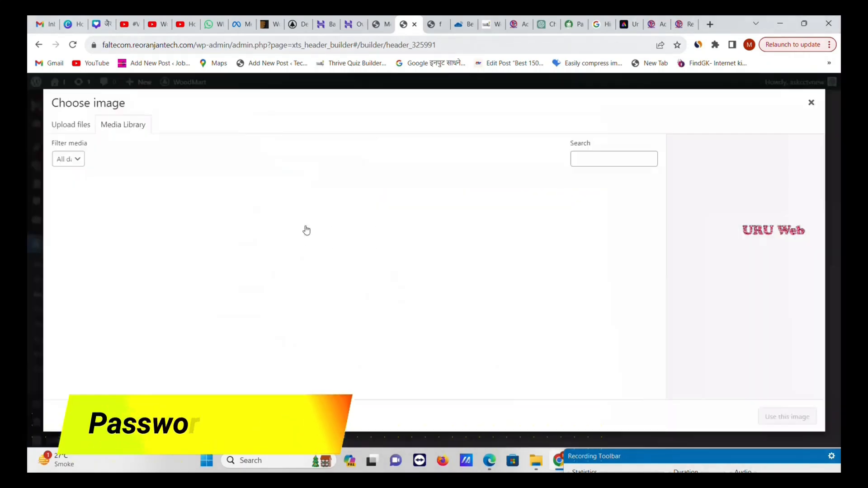
left_click(89, 130)
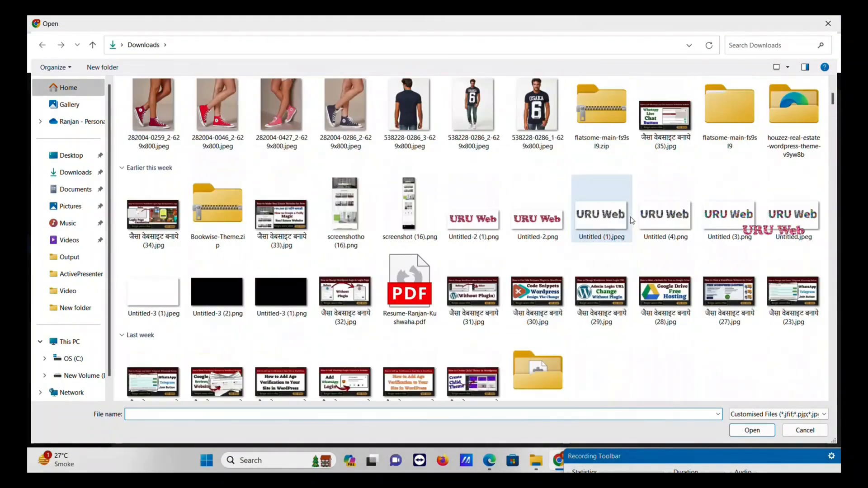
double_click(482, 231)
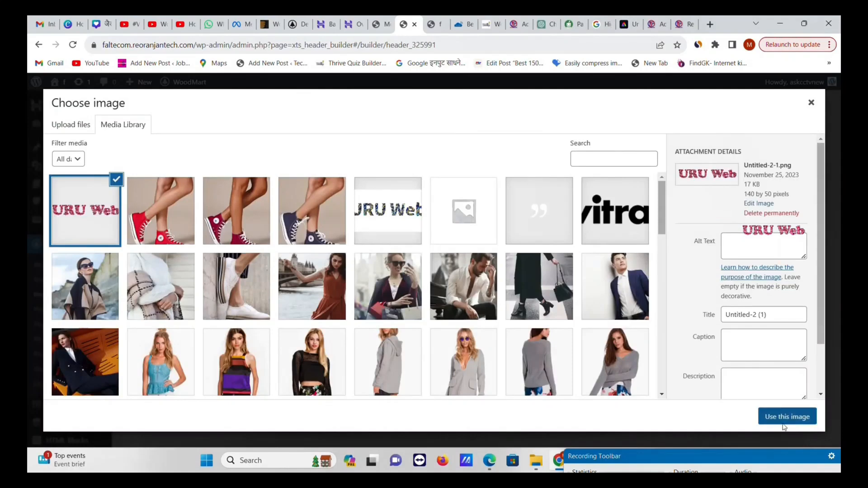
left_click(784, 417)
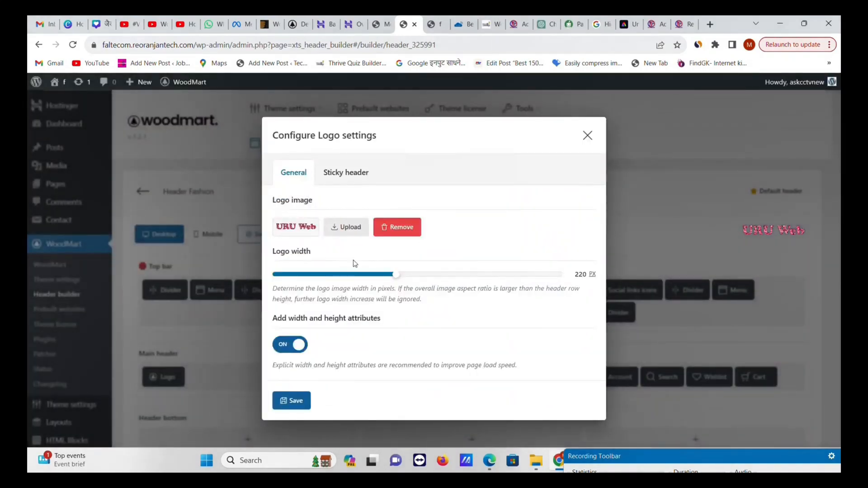
left_click(301, 401)
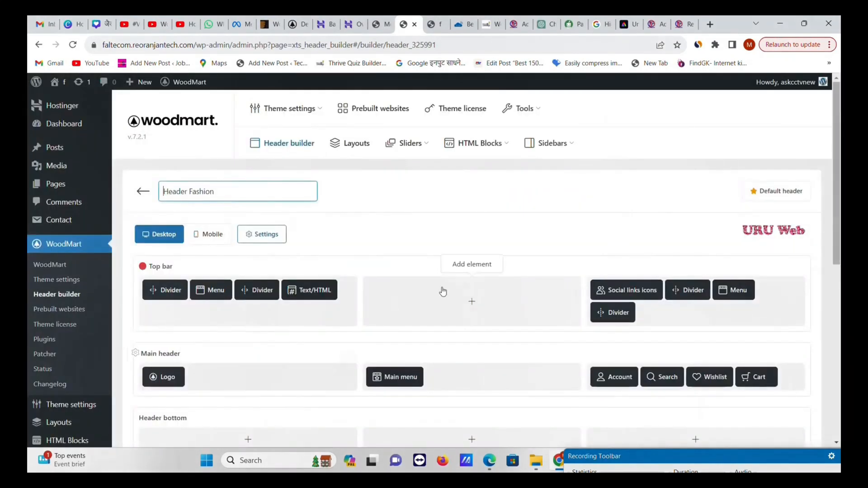
- Look through the menus available for the header's Main menu element, and close its settings without choosing one
mouse_move(403, 386)
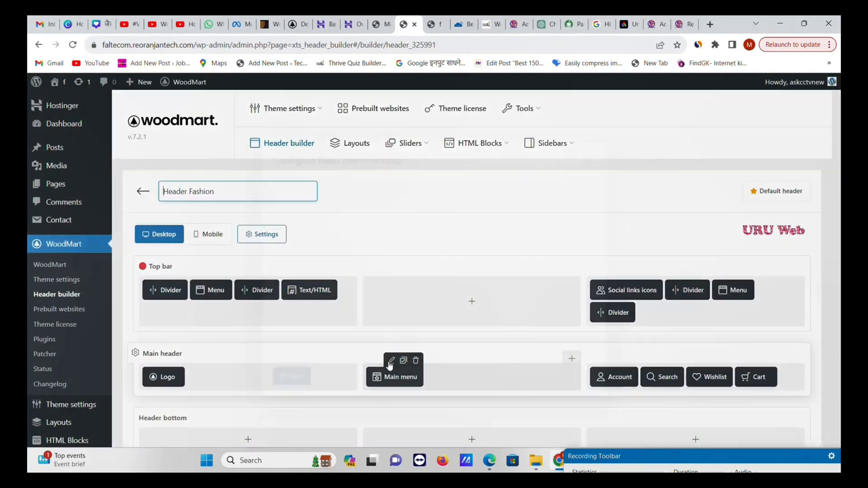
left_click(391, 360)
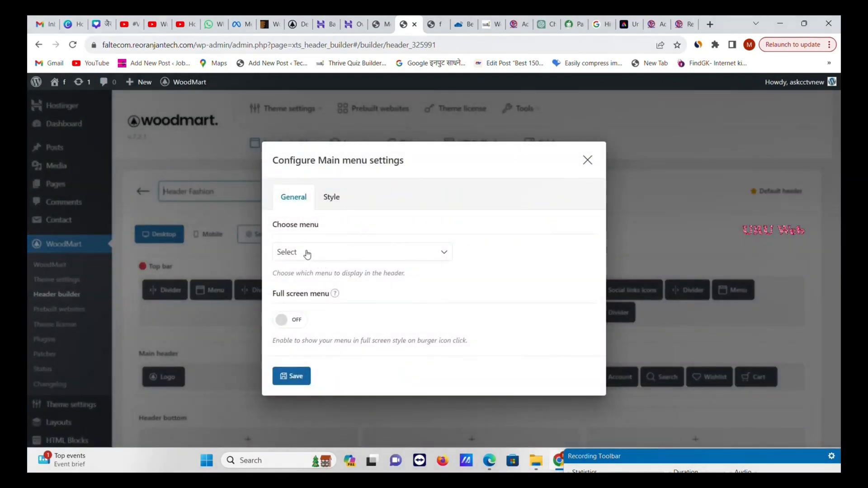
left_click(334, 261)
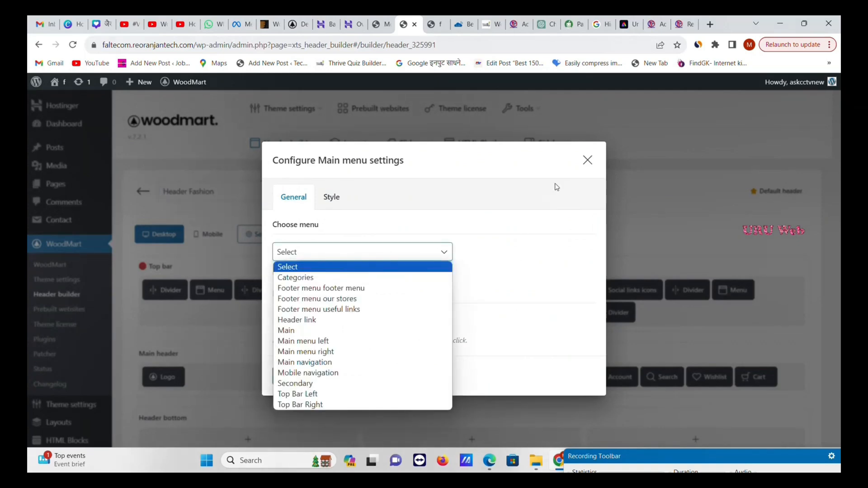
left_click(587, 161)
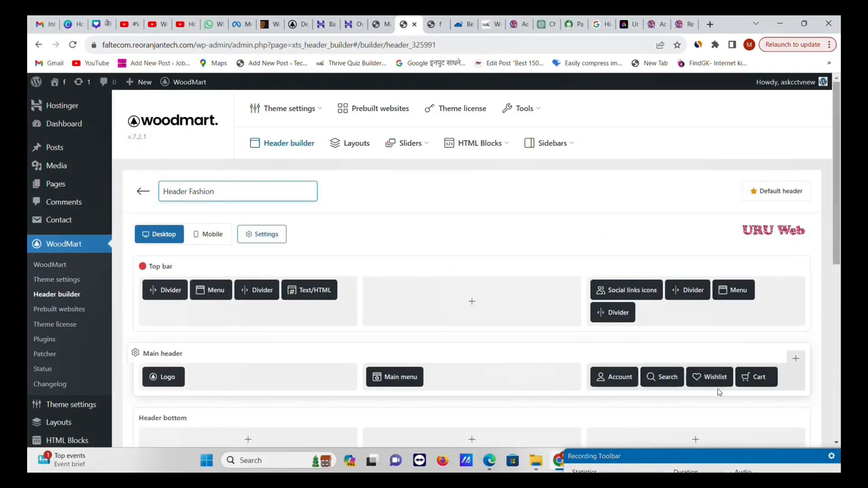
- Check the header and My Account menu on the storefront homepage, and reload the page
left_click(432, 24)
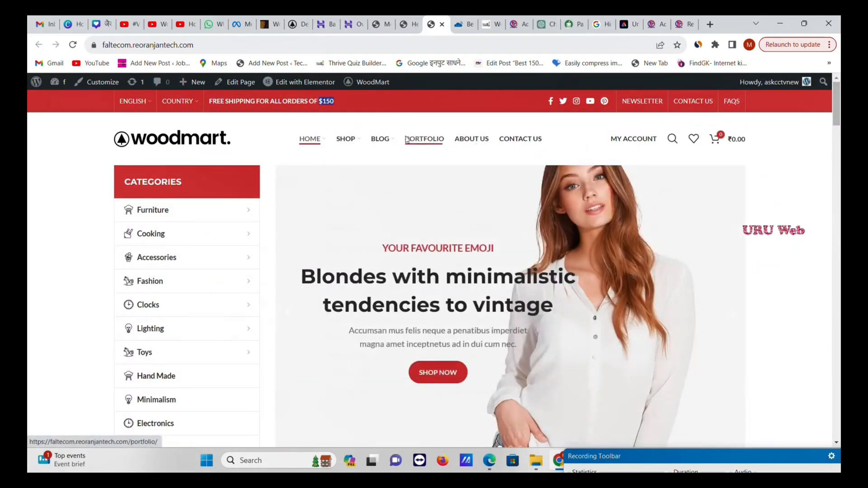
mouse_move(628, 141)
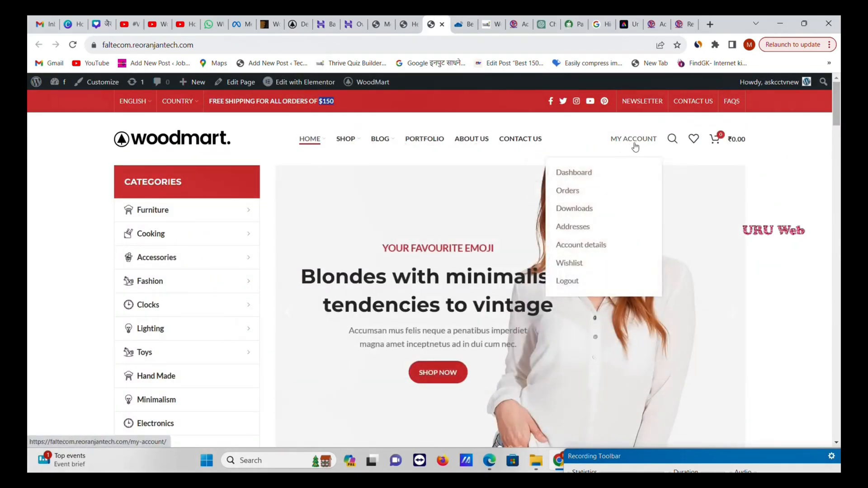
left_click(72, 44)
- Save the Header Fashion header and check the logo and category list on the reloaded storefront homepage
left_click(403, 24)
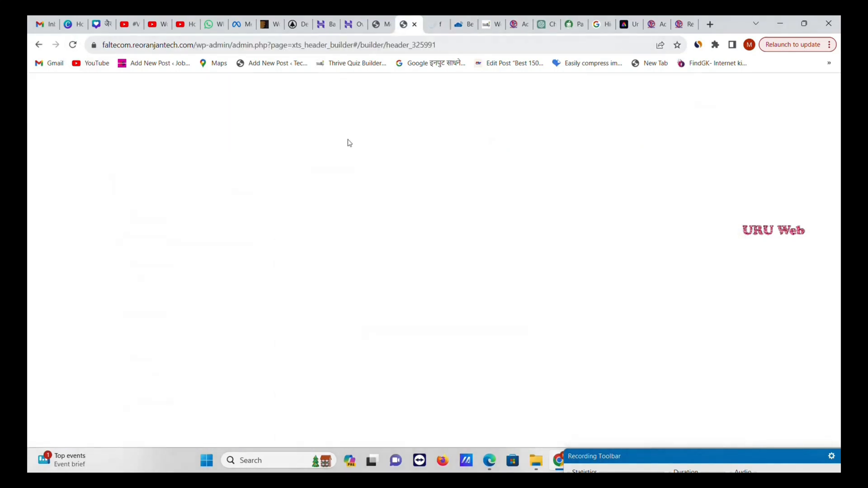
scroll(244, 335, "down", 1)
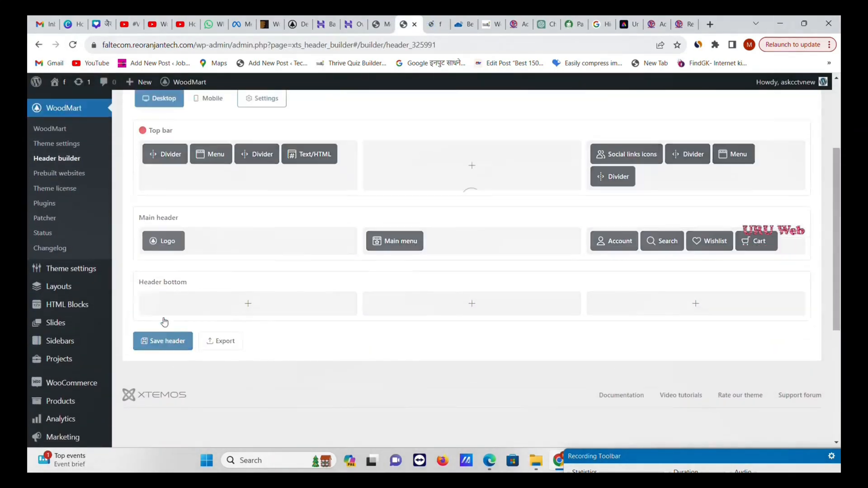
scroll(199, 325, "up", 3)
left_click(431, 24)
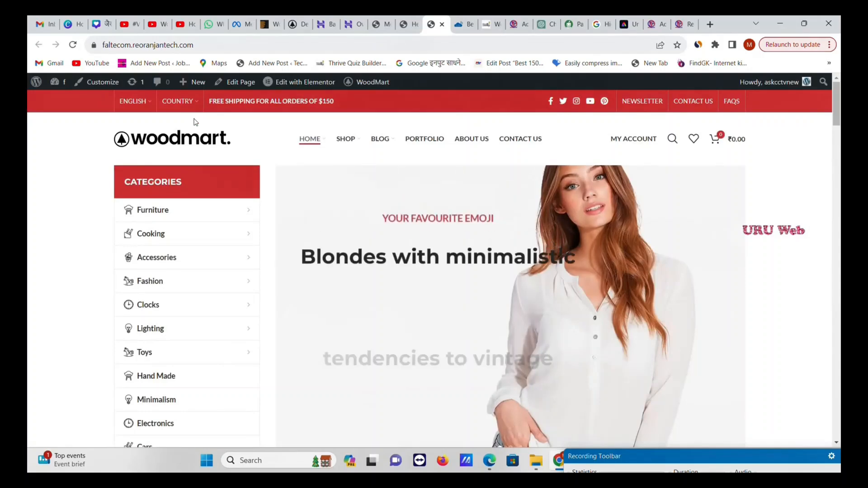
left_click(128, 146)
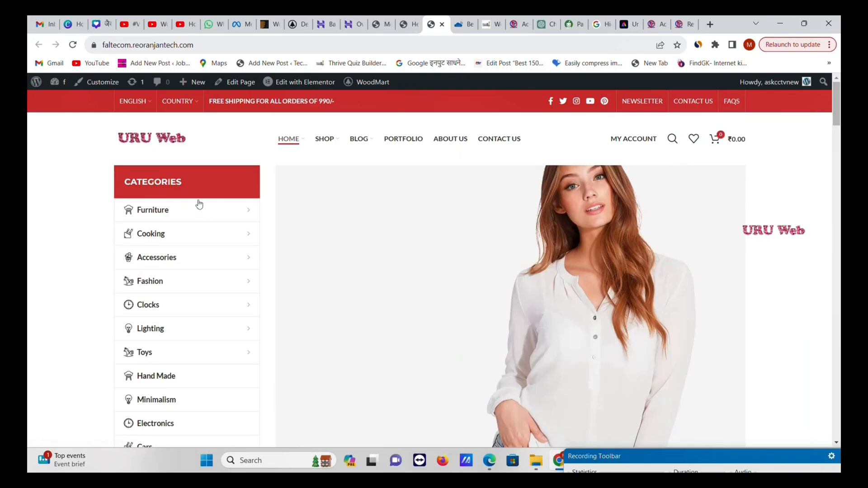
scroll(149, 235, "down", 2)
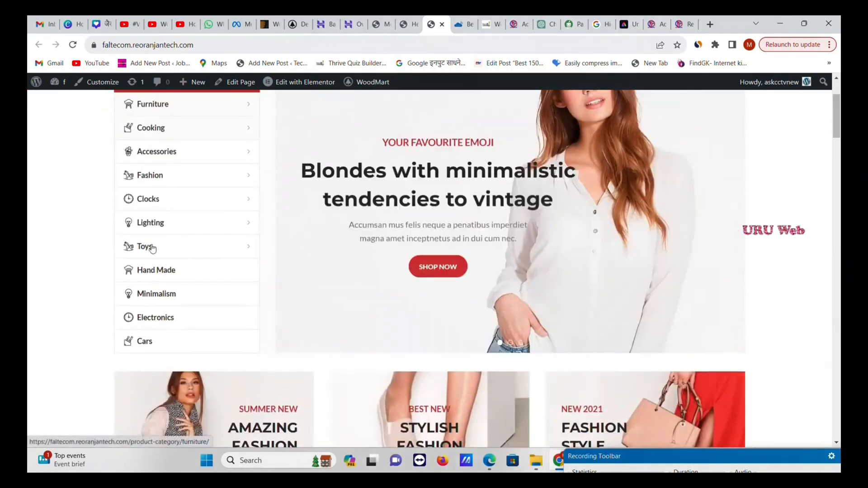
scroll(193, 238, "up", 2)
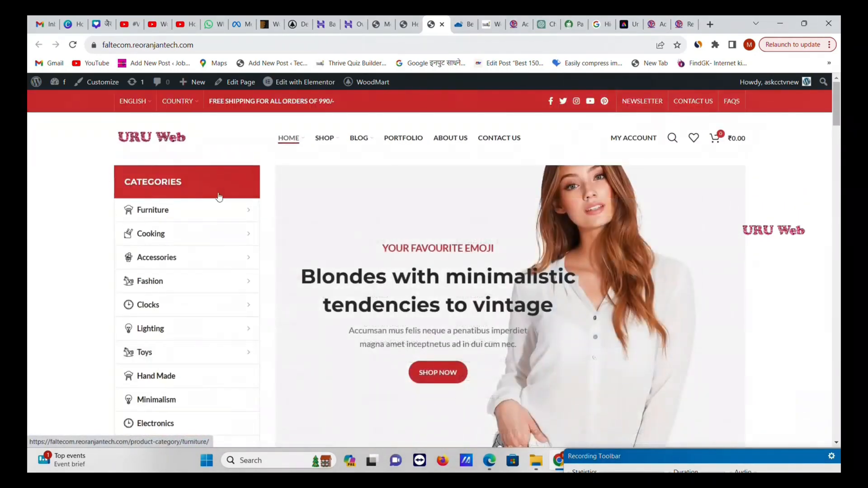
- Open the Menu-category block in Elementor, browse the available widgets, and open the Clocks extra menu list for editing
mouse_move(305, 82)
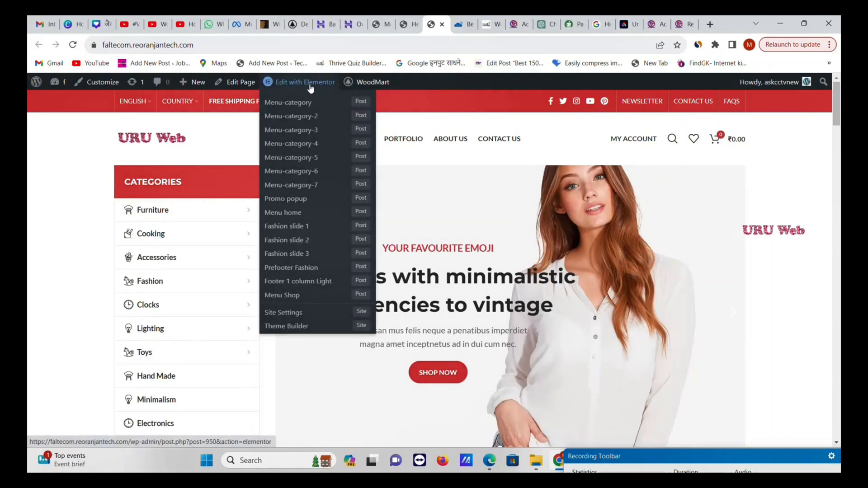
mouse_move(354, 87)
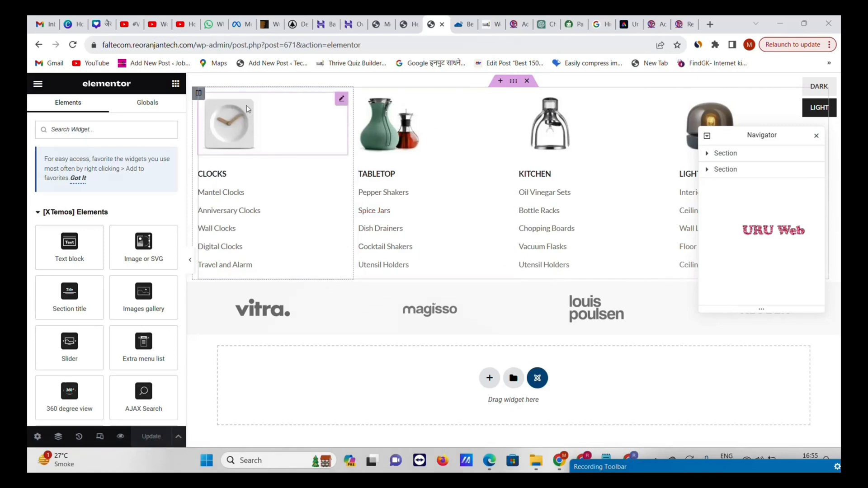
scroll(145, 262, "down", 8)
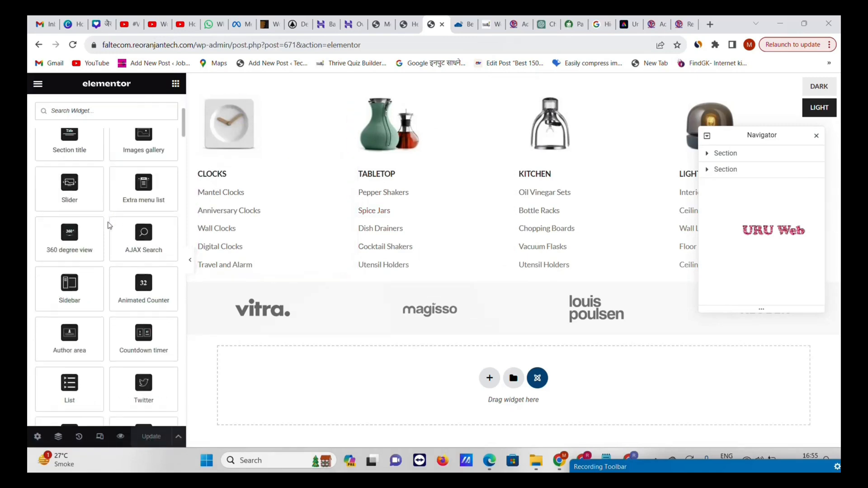
scroll(140, 241, "down", 5)
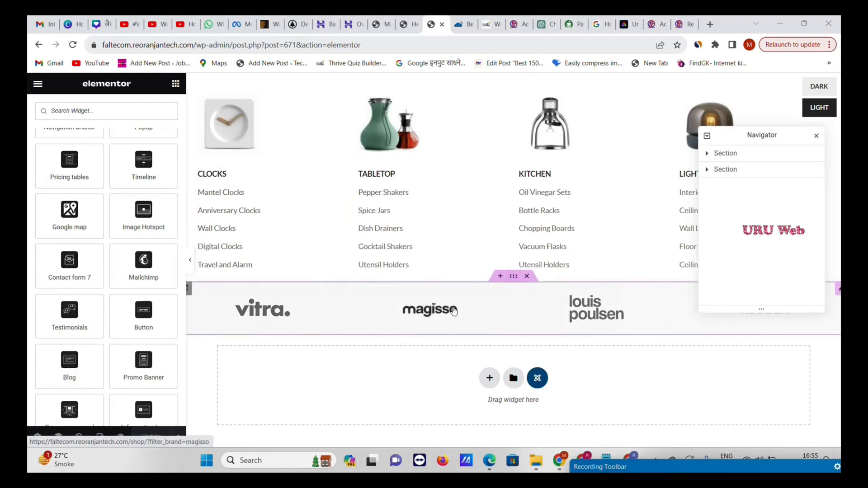
scroll(93, 192, "up", 5)
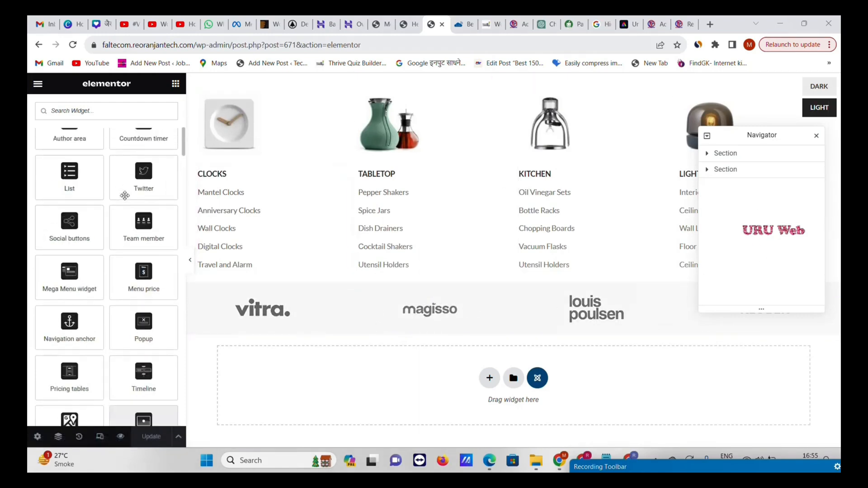
scroll(93, 192, "up", 5)
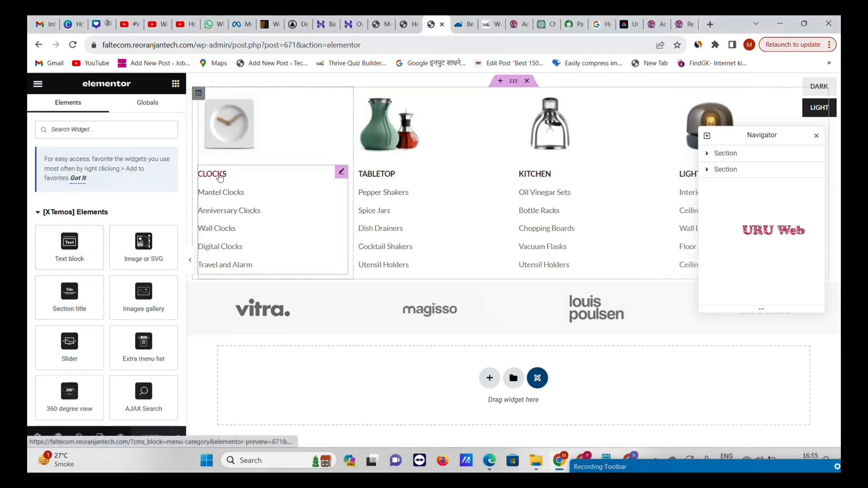
left_click(215, 195)
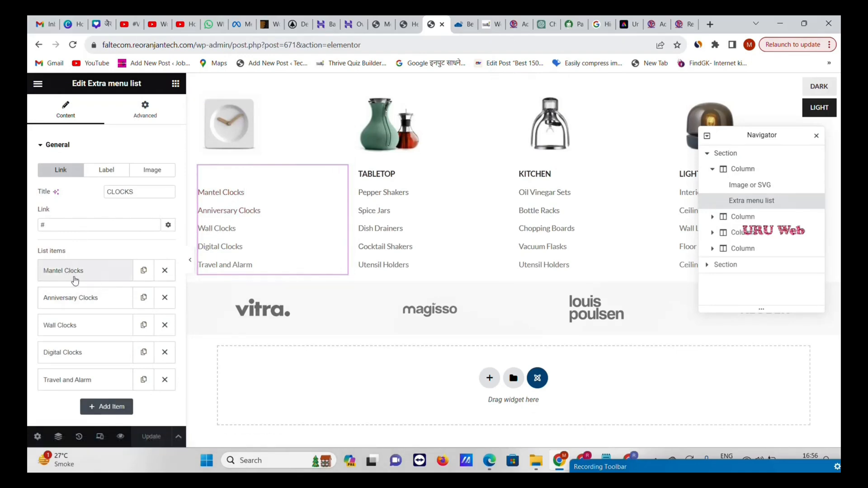
- Examine the title and link settings of the Mantel Clocks item, and of the Dish Drainers item in the Tabletop menu list
left_click(92, 276)
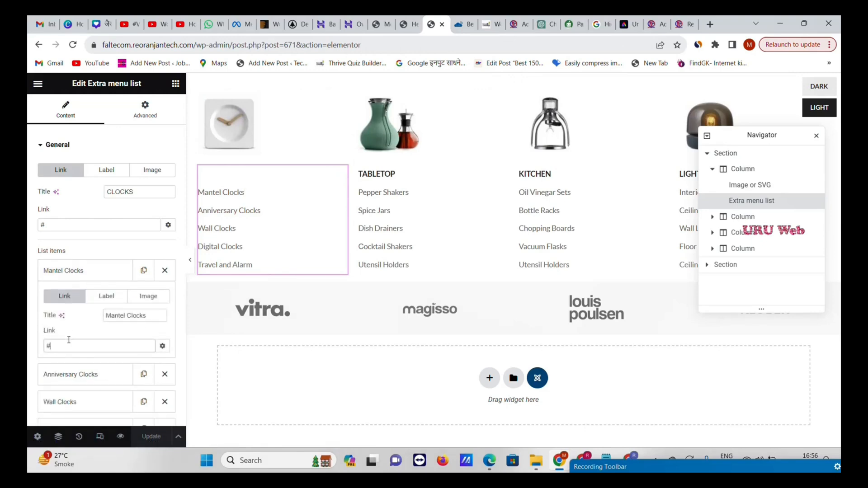
scroll(73, 298, "down", 2)
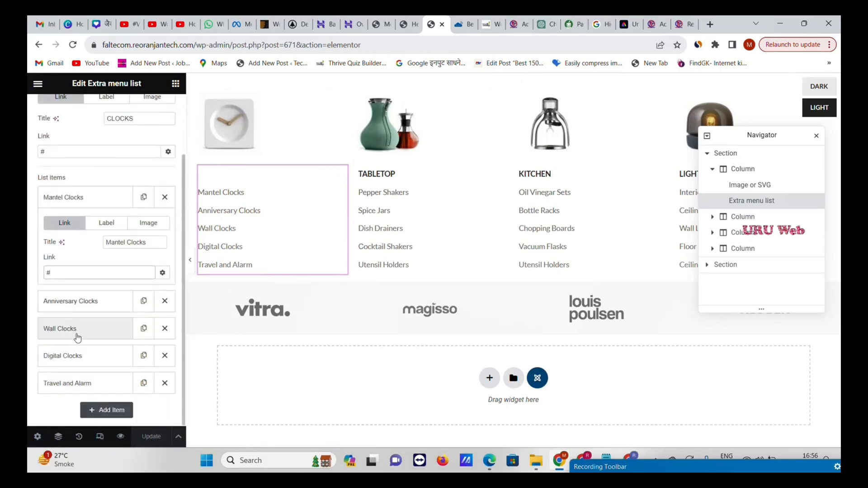
left_click(443, 146)
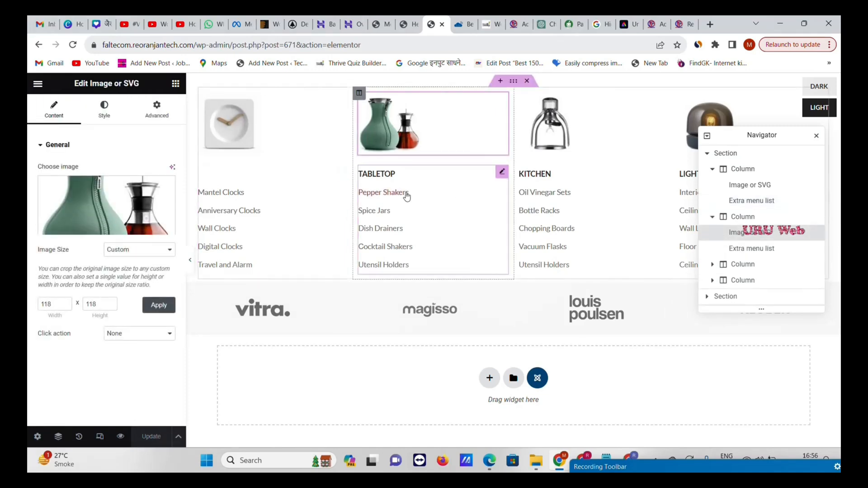
left_click(394, 172)
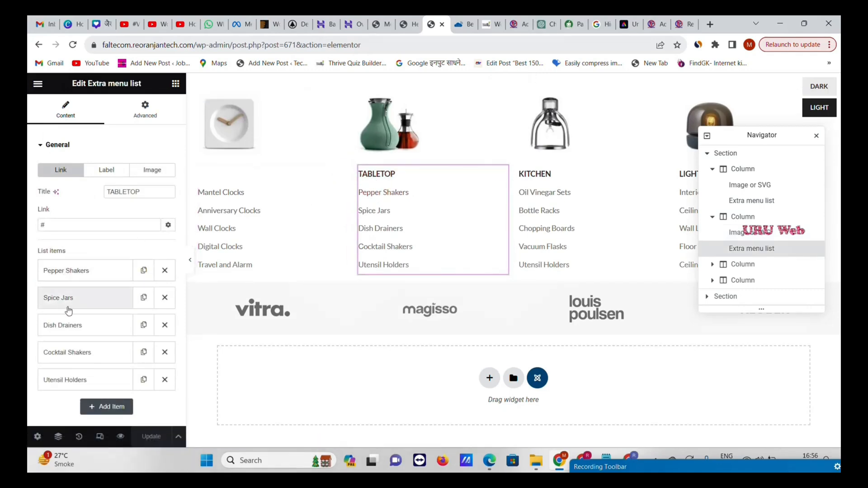
left_click(78, 333)
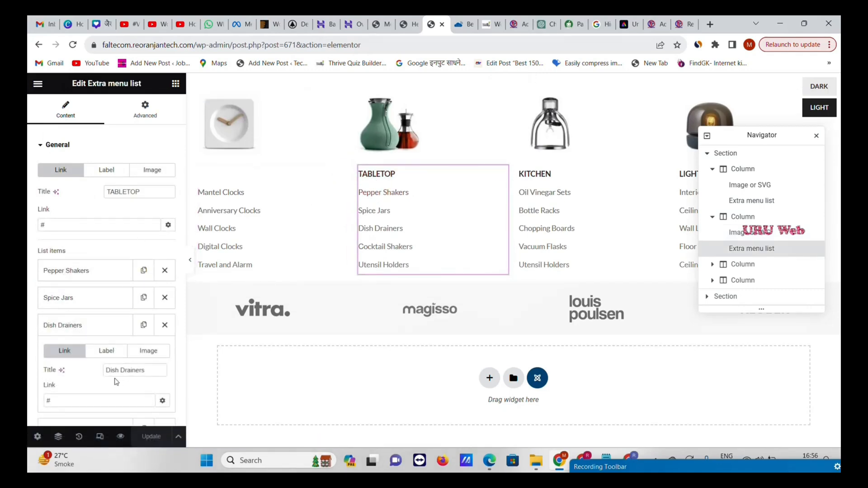
scroll(113, 357, "down", 2)
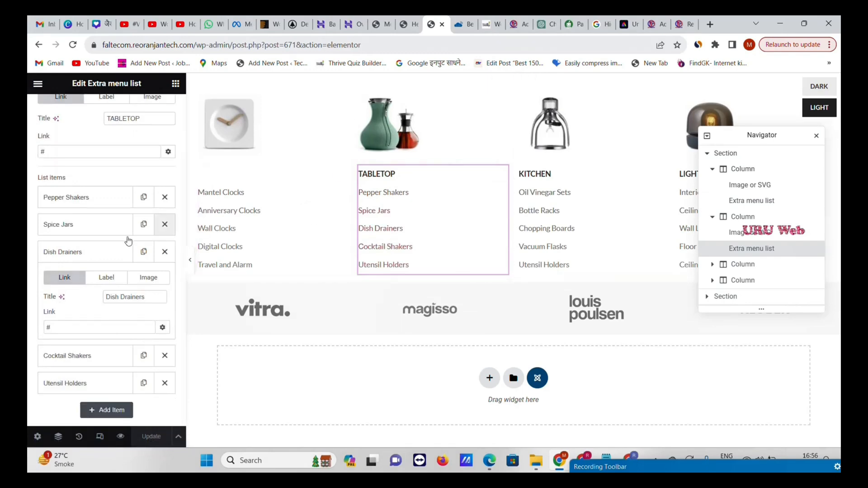
scroll(100, 224, "up", 2)
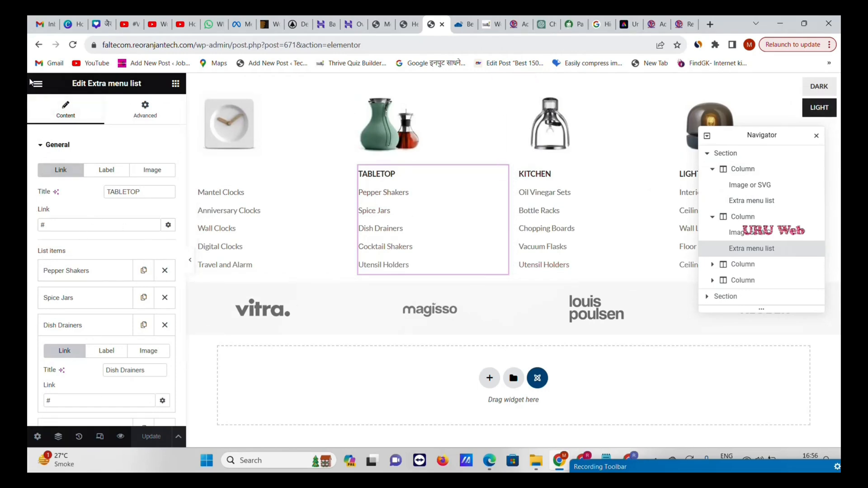
- Leave the Elementor editor for the block's front-end page and go to the store homepage at faltecom.reoranjantech.com
left_click(38, 84)
left_click(72, 288)
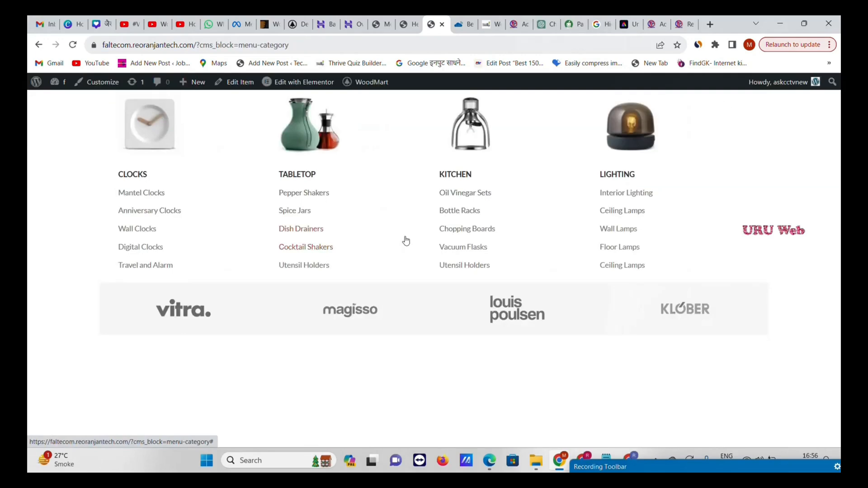
left_click_drag(197, 45, 311, 42)
key("BackSpace")
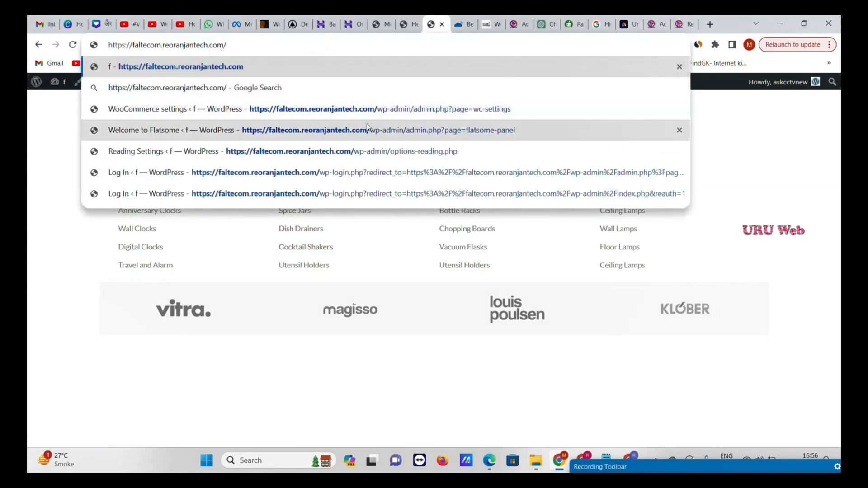
key("Return")
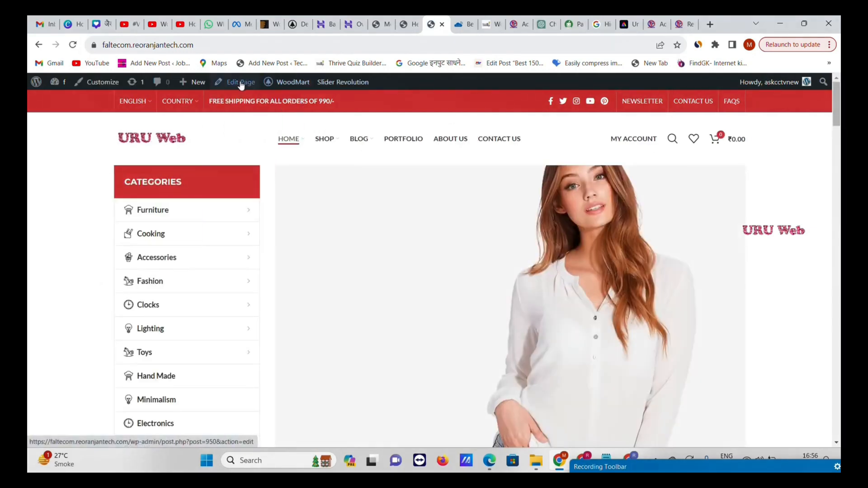
- Examine the category sidebar on the homepage and the mega menus of Furniture, Cooking and Accessories
mouse_move(277, 83)
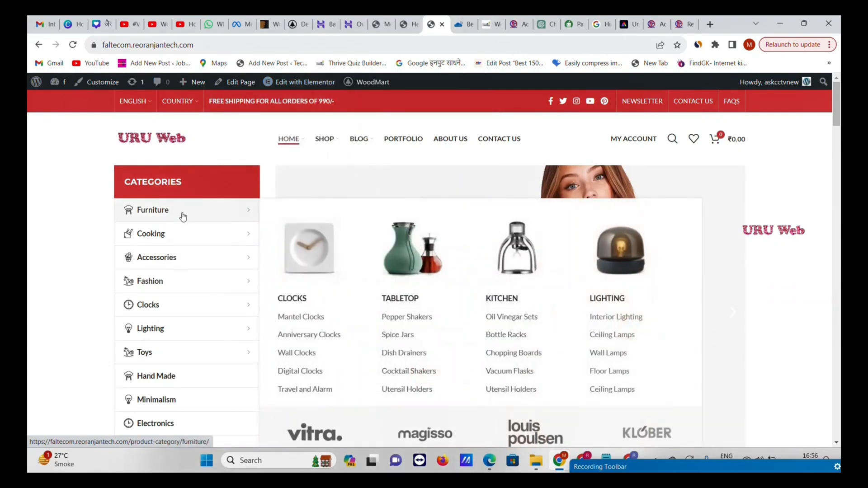
mouse_move(167, 293)
scroll(172, 271, "down", 5)
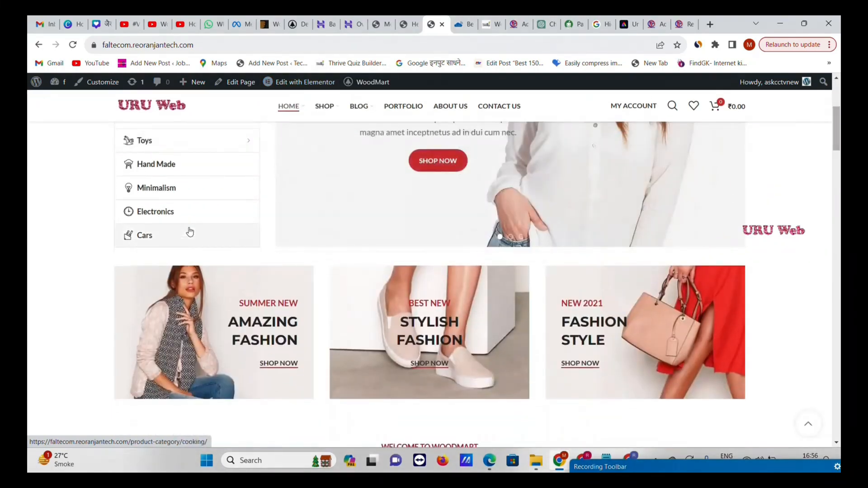
scroll(188, 231, "up", 5)
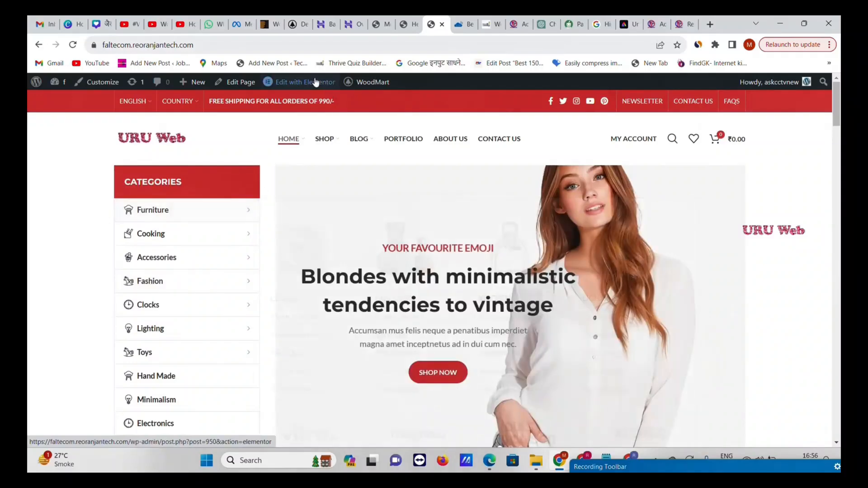
mouse_move(229, 228)
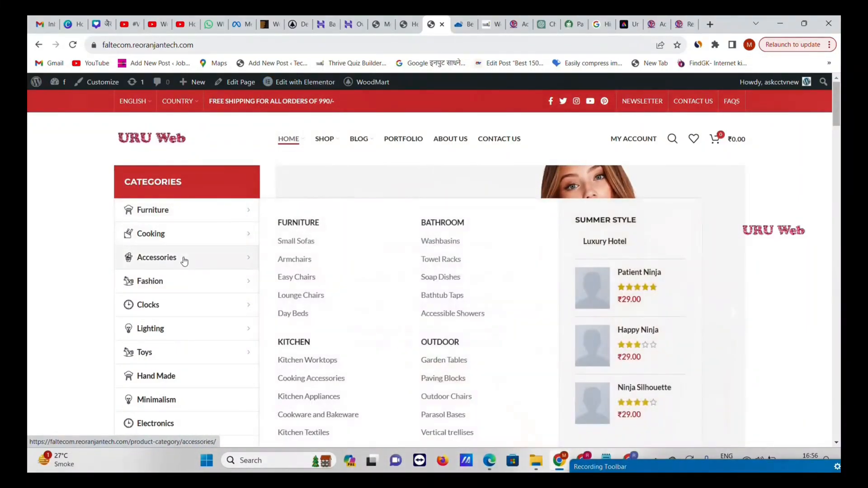
mouse_move(185, 216)
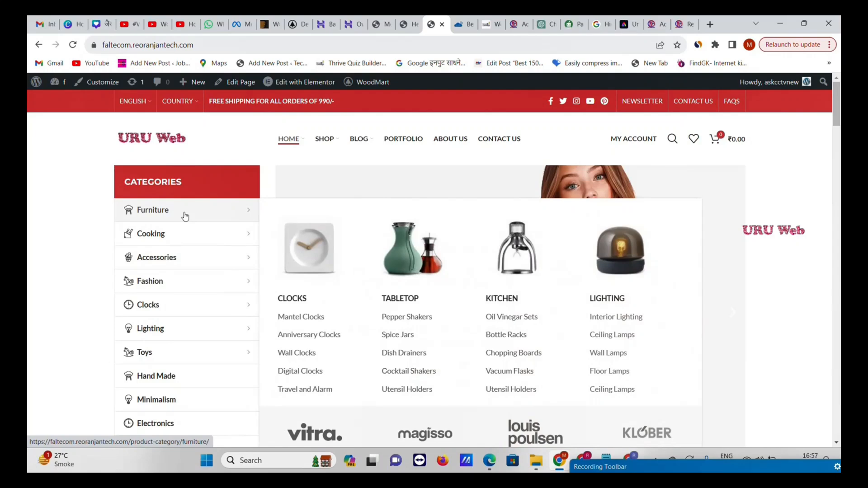
mouse_move(199, 236)
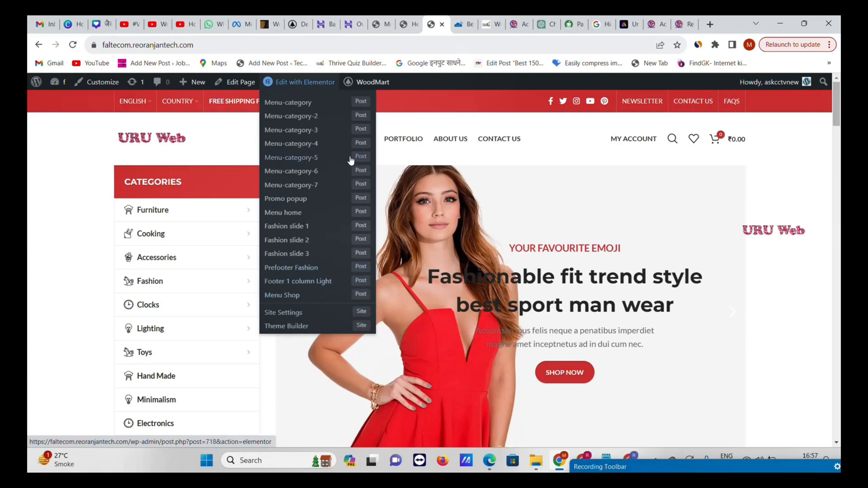
- Look through the WoodMart theme shortcuts and open the list of all slides
mouse_move(369, 91)
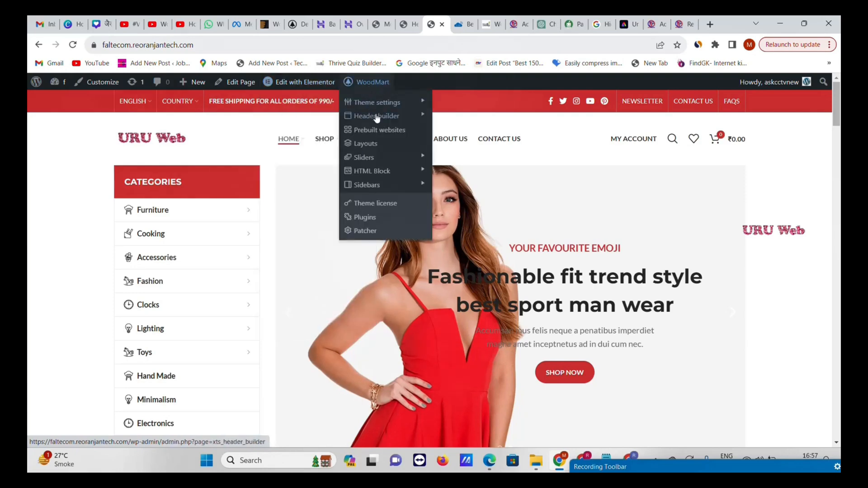
mouse_move(384, 110)
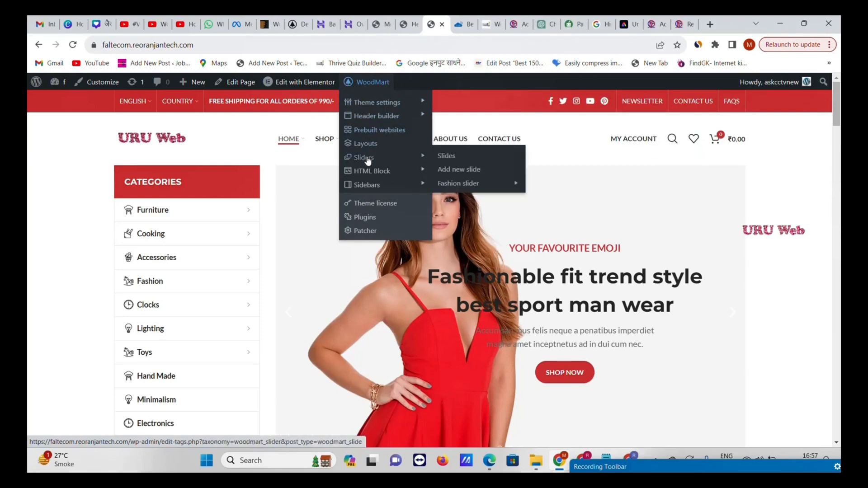
mouse_move(377, 160)
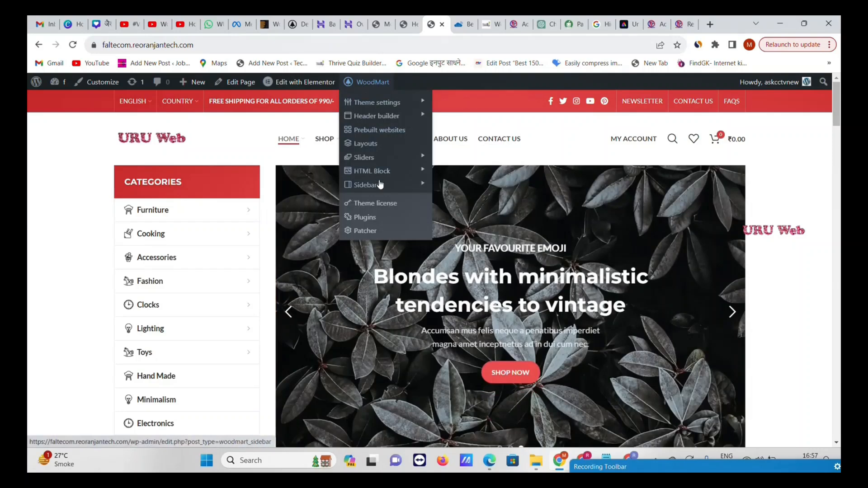
mouse_move(381, 184)
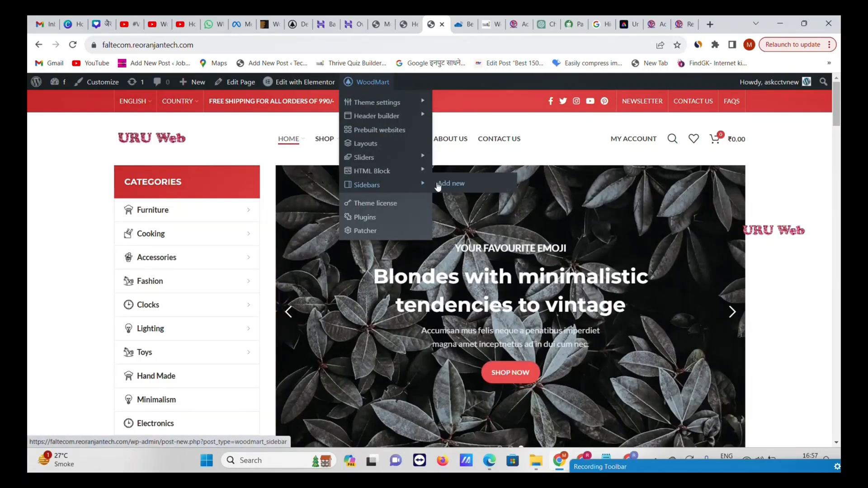
mouse_move(423, 156)
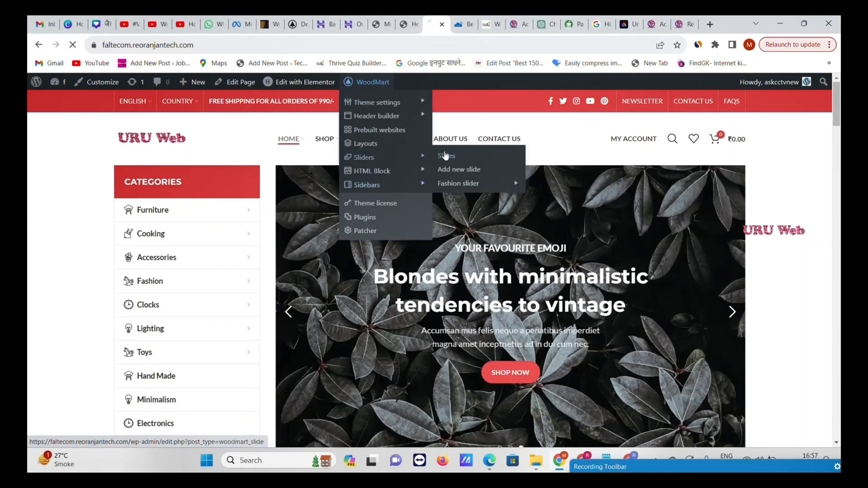
left_click(442, 157)
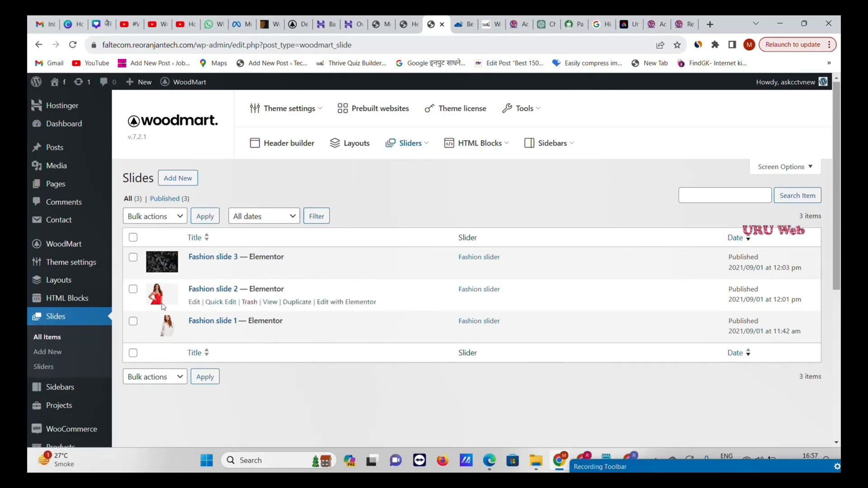
- Create a new slide, look over its fields, and title it hhh
left_click(170, 179)
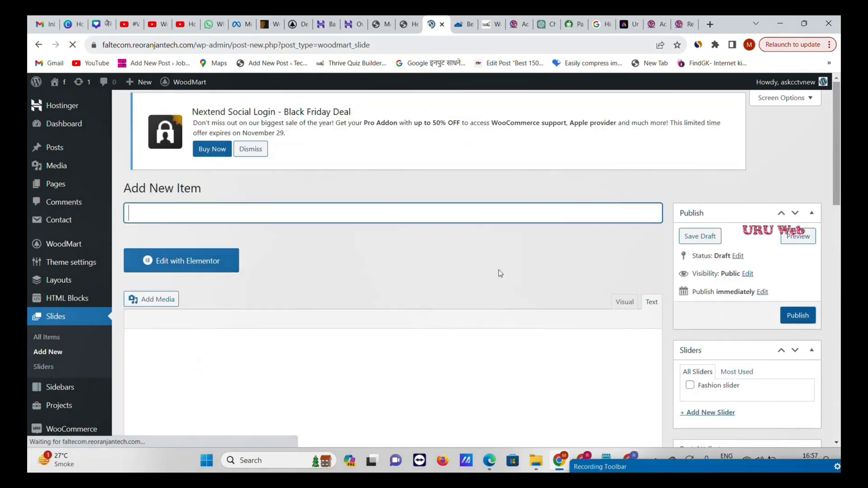
scroll(460, 257, "down", 3)
scroll(362, 273, "down", 7)
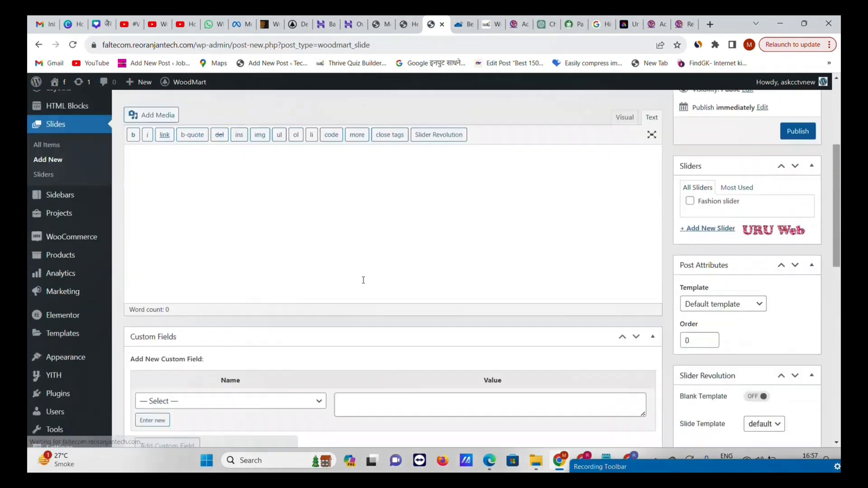
scroll(366, 269, "down", 5)
scroll(364, 270, "up", 11)
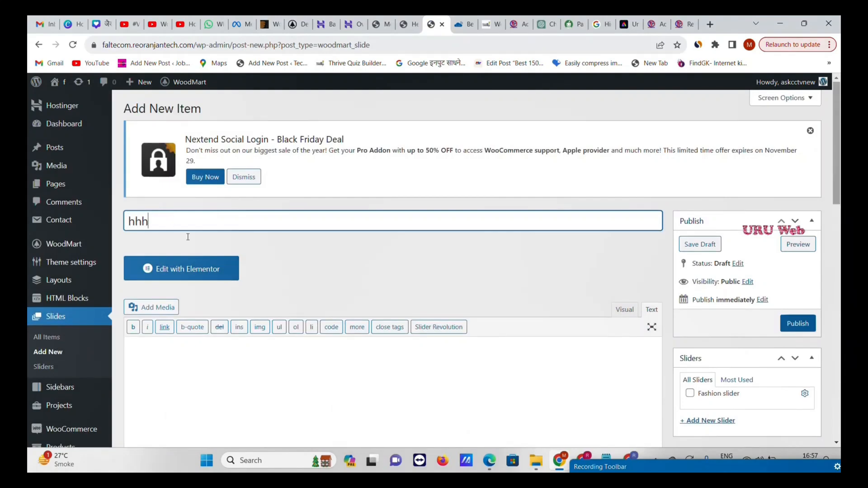
- Set the existing red sneakers photo from the media library as the new slide's featured image
scroll(364, 322, "down", 7)
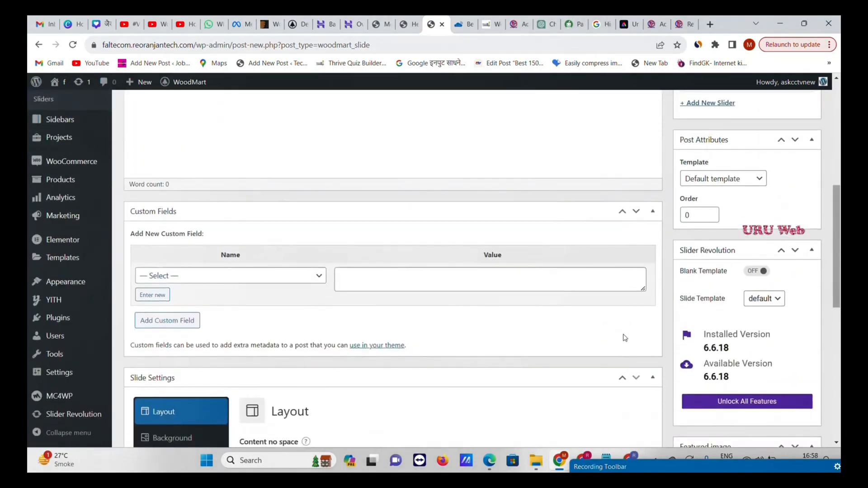
scroll(786, 331, "down", 1)
scroll(691, 294, "down", 5)
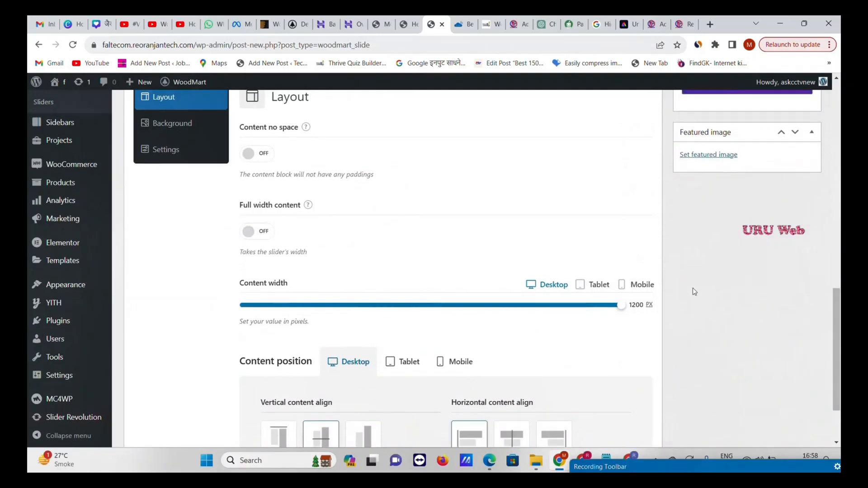
scroll(691, 297, "up", 1)
scroll(691, 297, "down", 3)
scroll(723, 317, "up", 5)
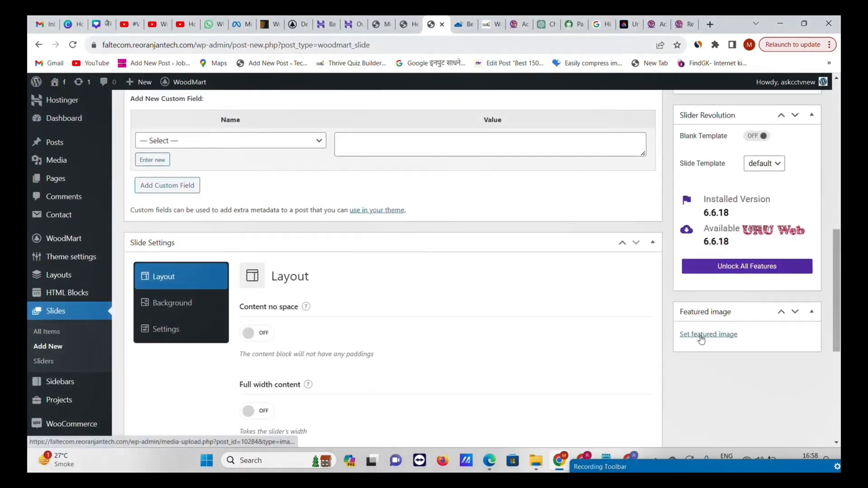
left_click(701, 336)
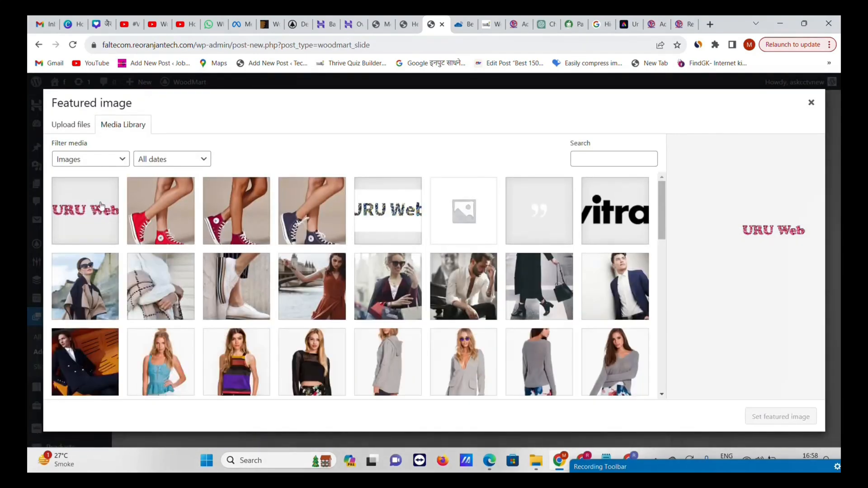
left_click(136, 207)
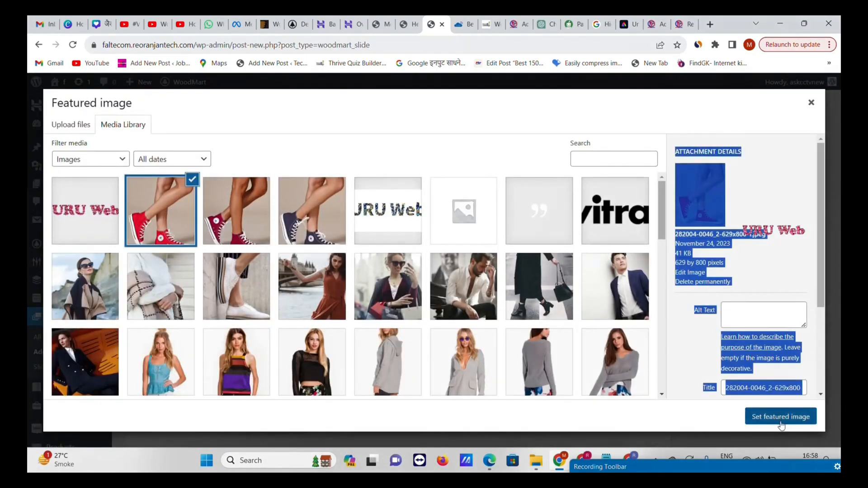
left_click(780, 416)
- Review the draft slide's title, slide settings, featured image and publishing options
scroll(442, 329, "up", 4)
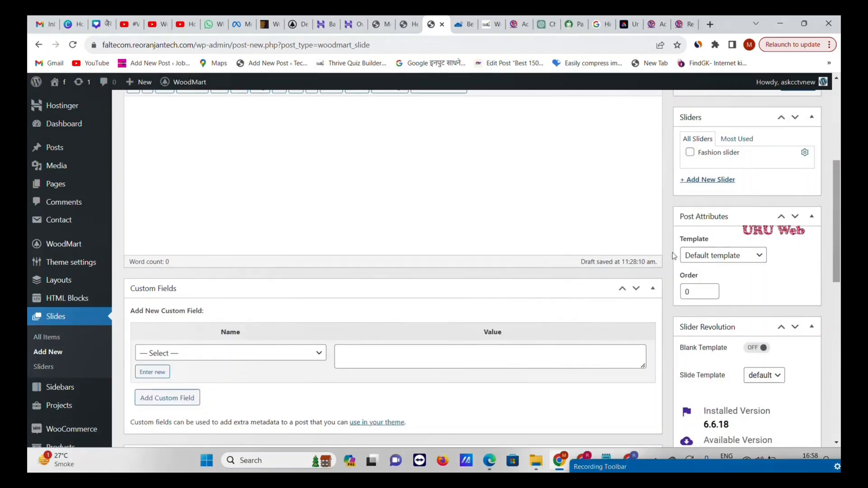
scroll(28, 302, "up", 5)
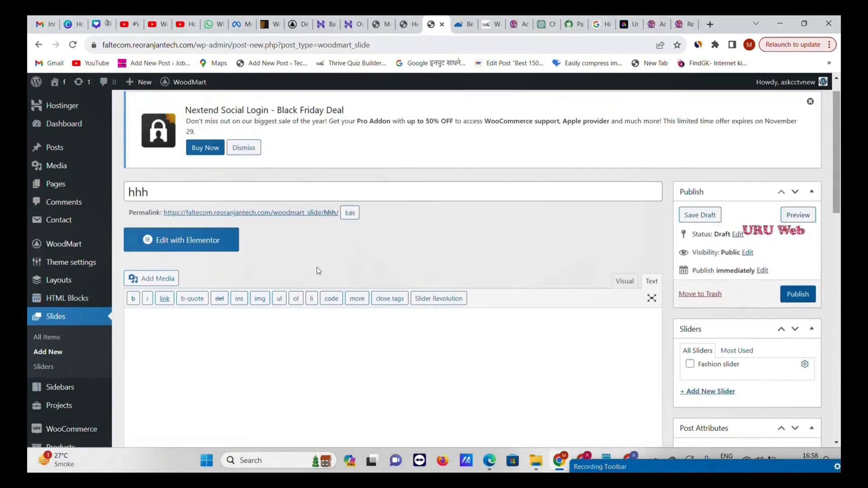
scroll(420, 333, "down", 10)
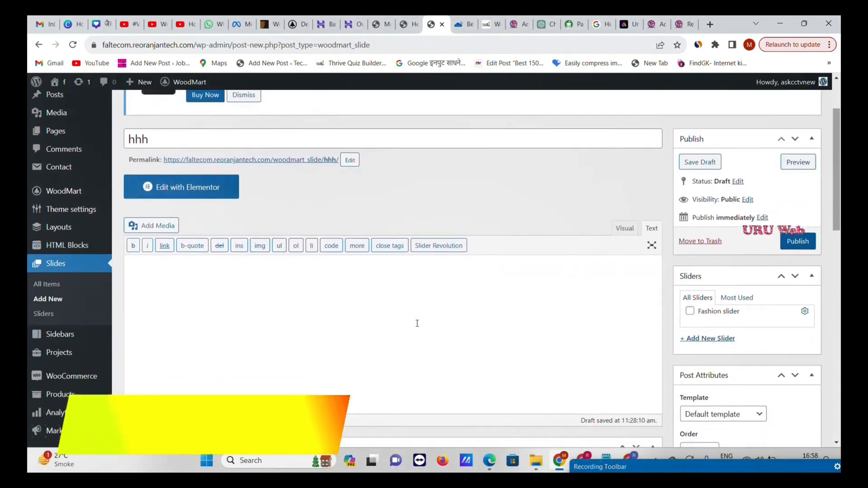
scroll(316, 298, "down", 2)
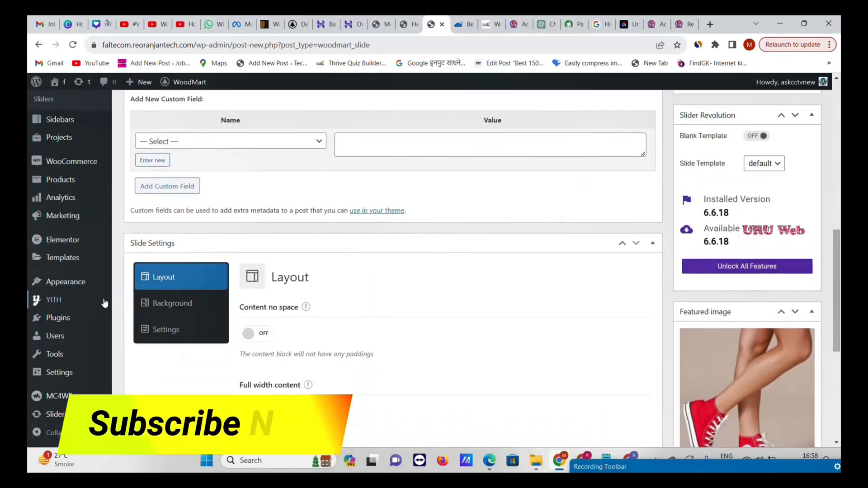
scroll(820, 193, "up", 4)
scroll(819, 193, "up", 3)
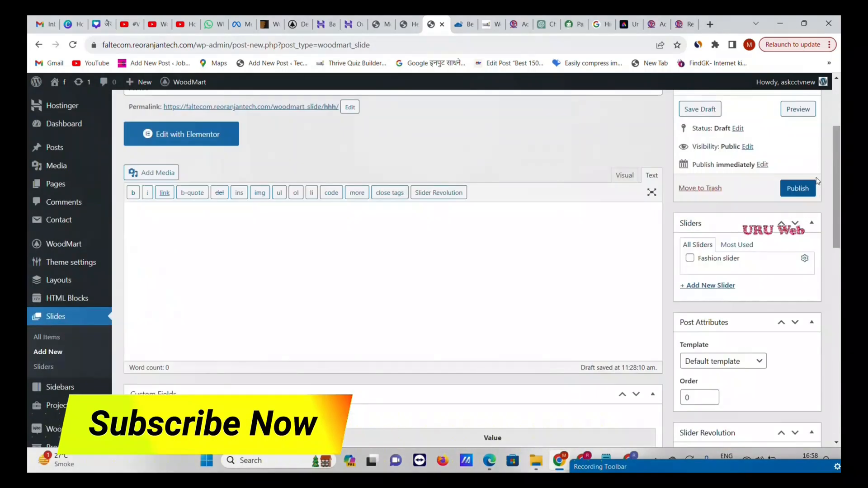
- Publish the hhh slide and return to the list of all slides
left_click(794, 194)
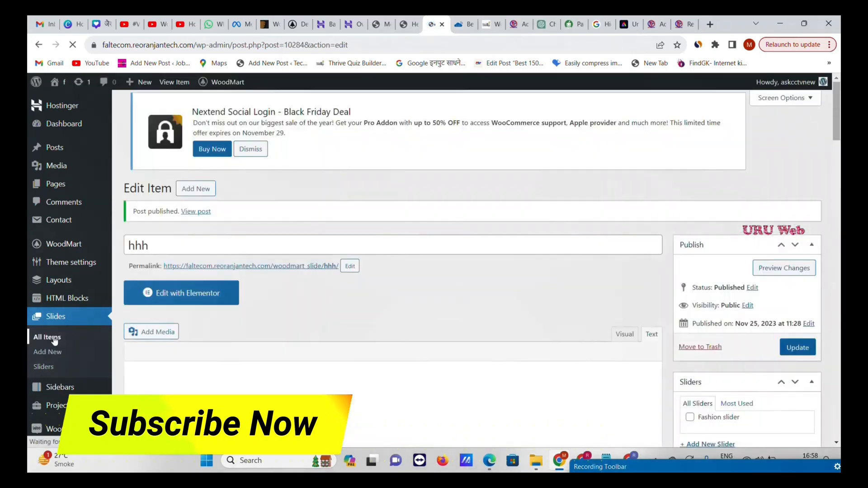
left_click(55, 338)
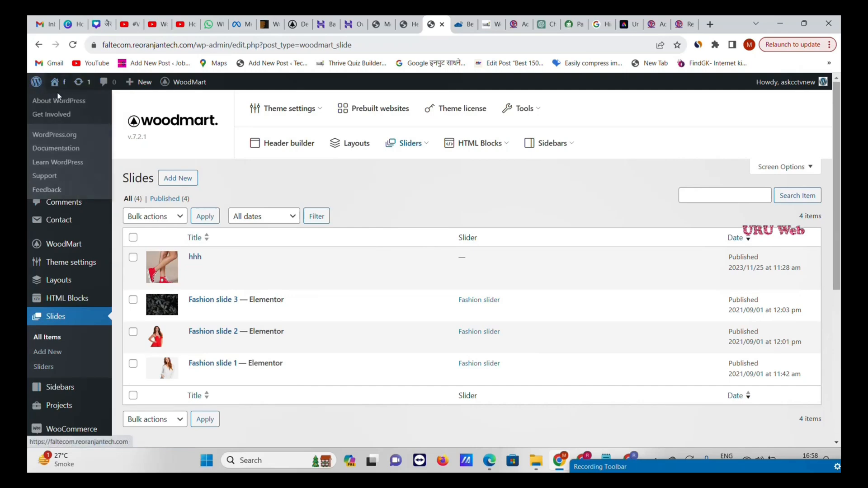
- Visit the store's homepage and check which slides its fashion slider shows
left_click(59, 99)
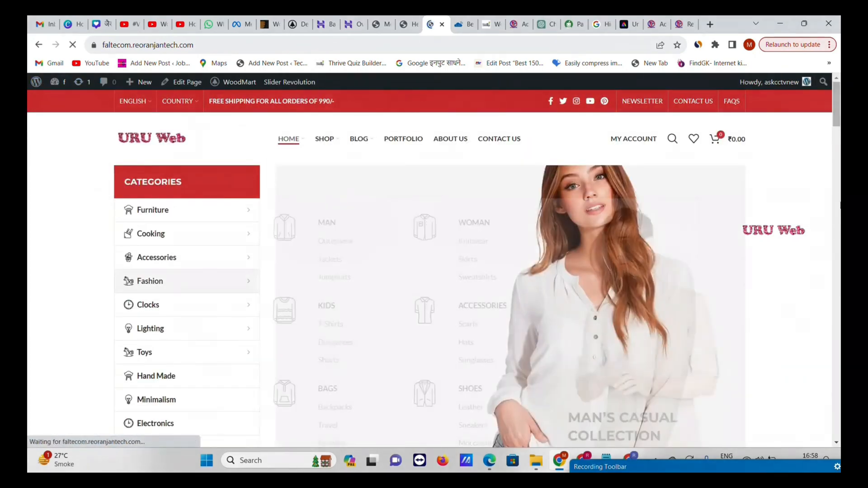
scroll(810, 270, "down", 3)
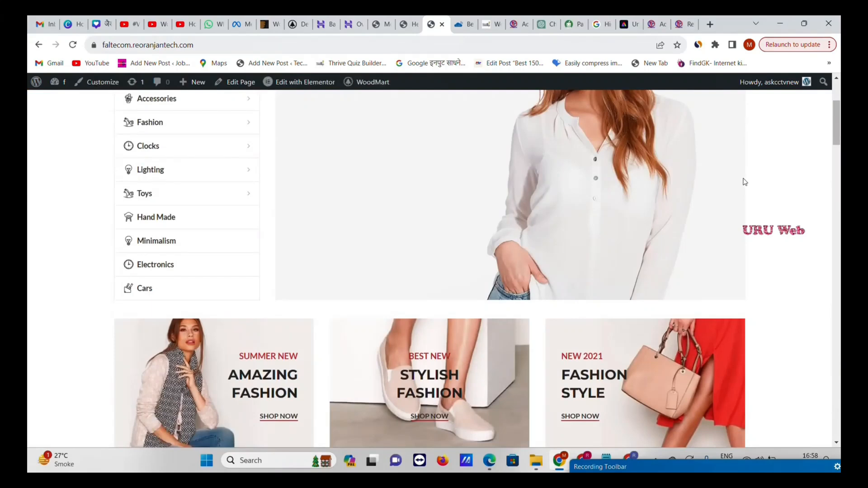
scroll(723, 194, "up", 4)
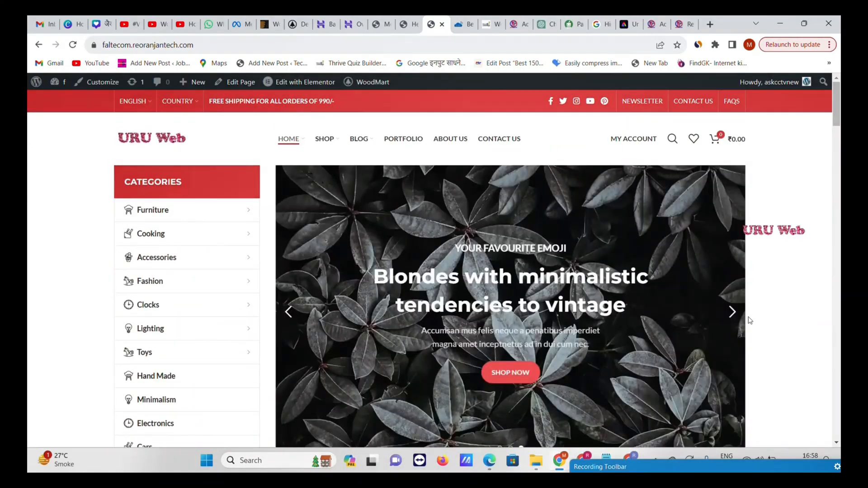
left_click(732, 312)
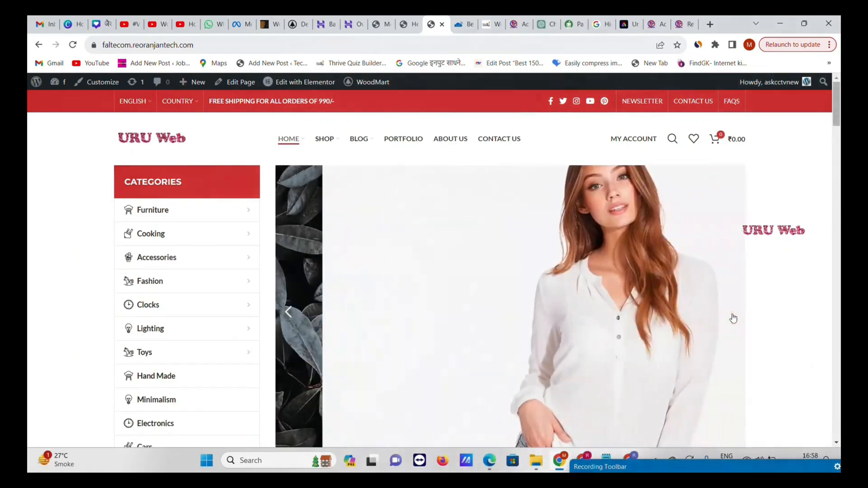
scroll(696, 254, "down", 1)
scroll(686, 239, "down", 2)
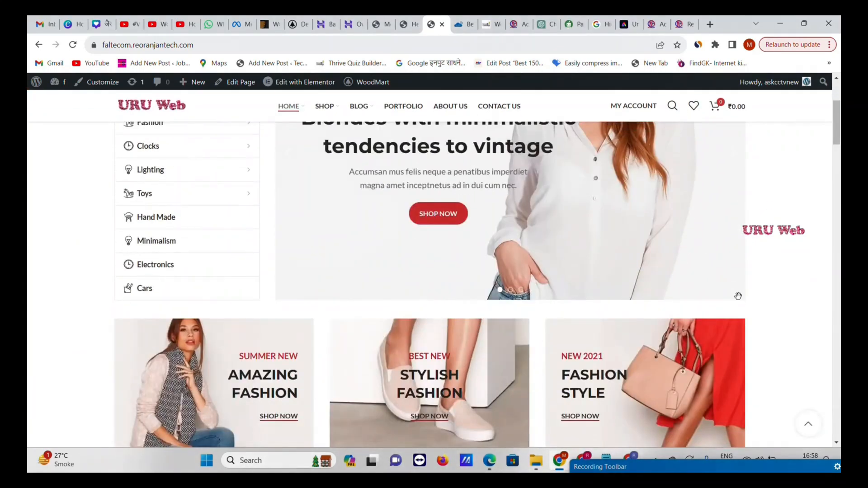
scroll(736, 294, "up", 3)
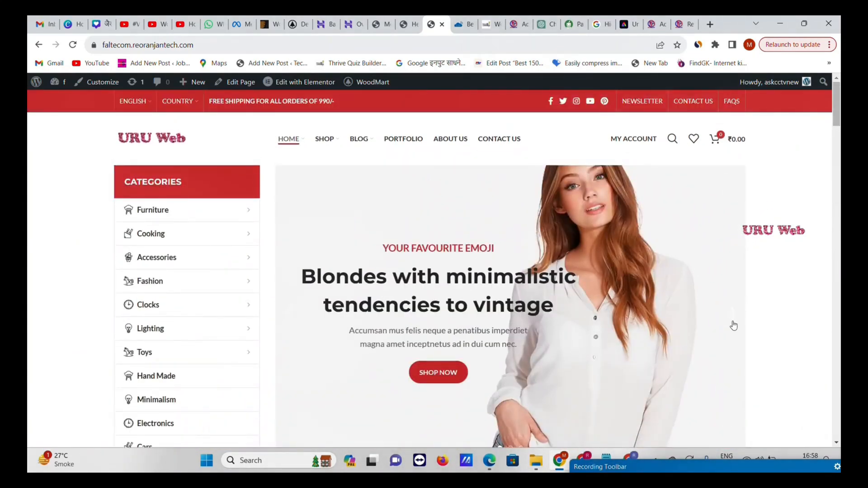
- Look through the homepage sections below the slider, from the promotional banners and featured products to the categories and bestsellers
scroll(484, 192, "down", 4)
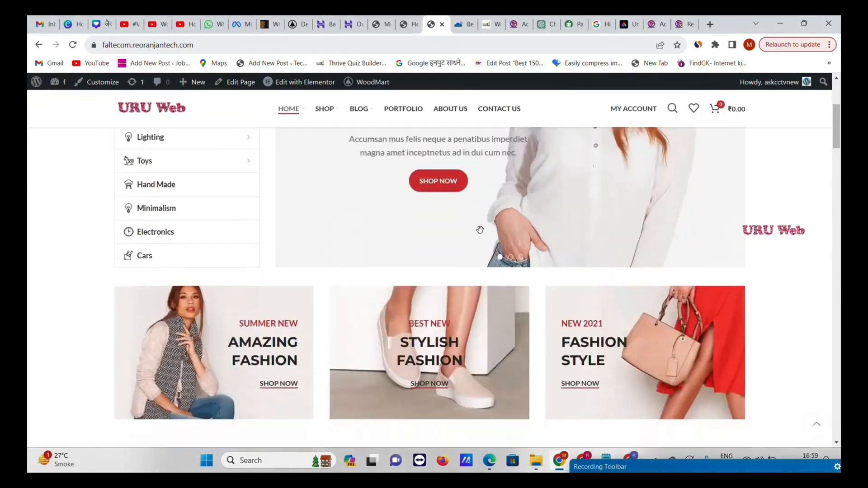
scroll(280, 271, "down", 1)
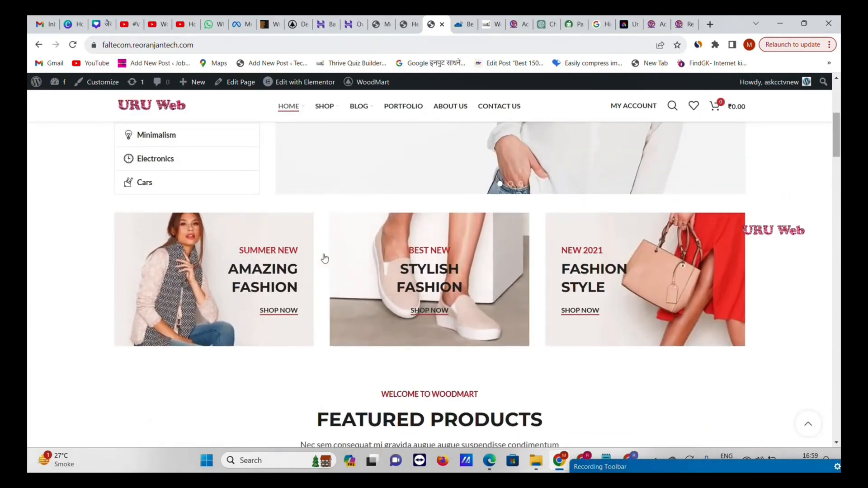
scroll(324, 258, "down", 5)
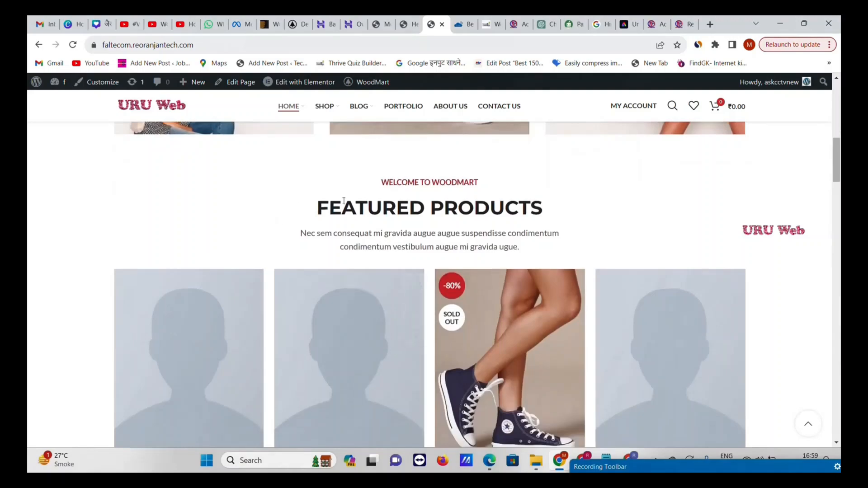
scroll(498, 242, "down", 5)
scroll(418, 216, "down", 10)
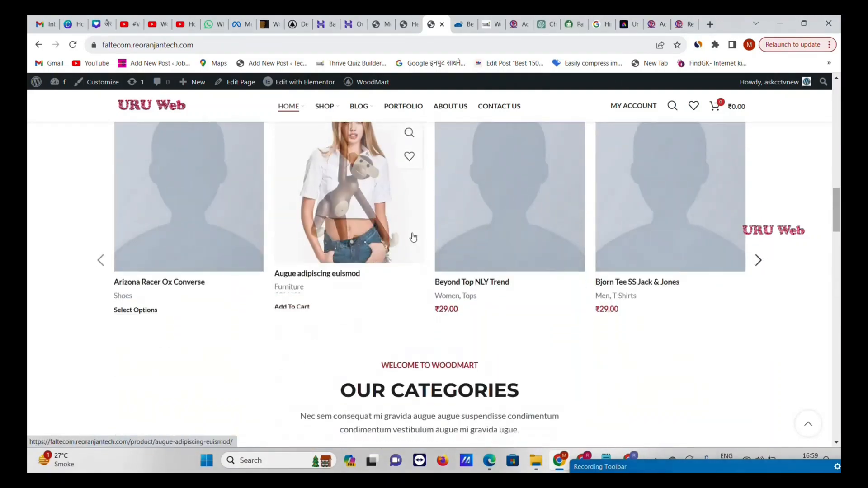
scroll(449, 218, "down", 5)
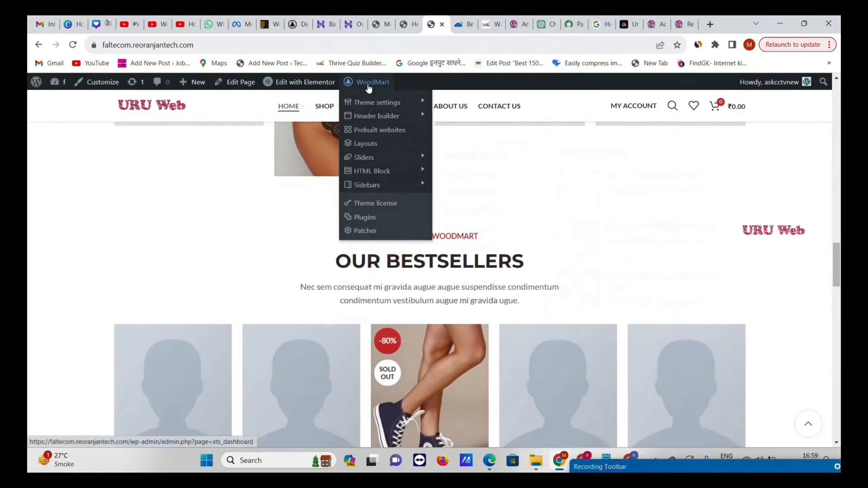
- Go back to the site admin and open the WoodMart theme settings
left_click(399, 22)
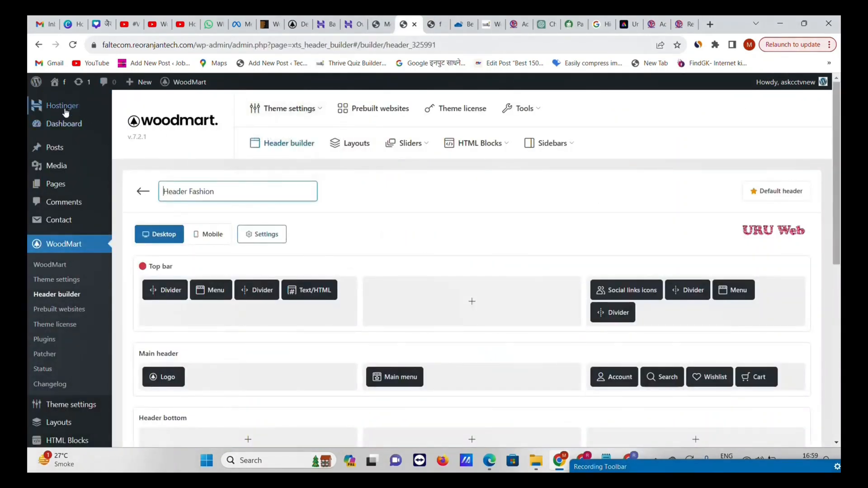
left_click(52, 270)
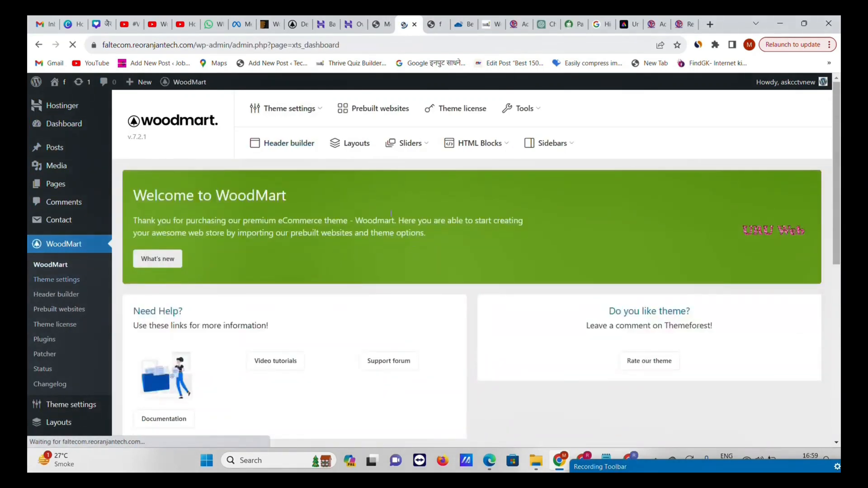
scroll(446, 276, "down", 1)
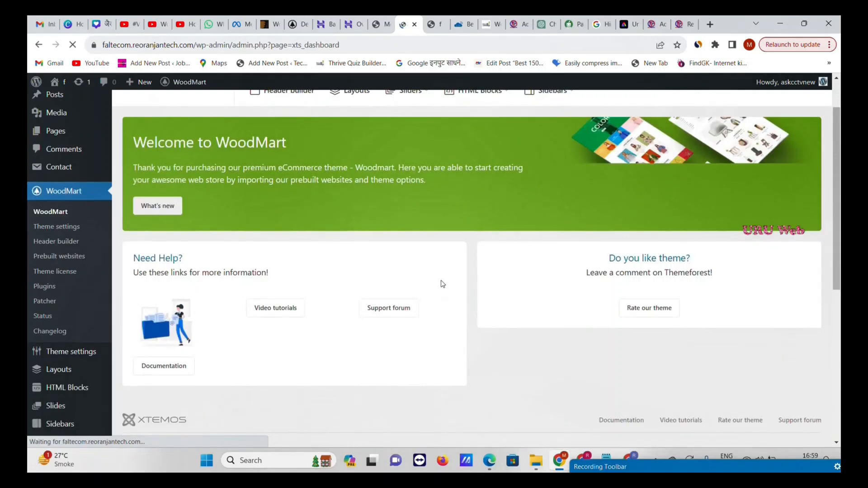
left_click(56, 228)
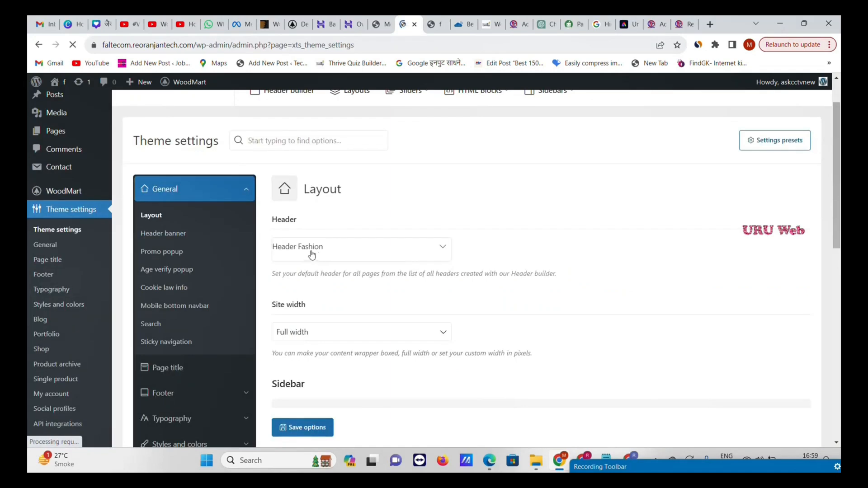
- Review the Layout settings: the available default headers, site width, sidebar position and size, and the off-canvas sidebar for mobile
left_click(341, 254)
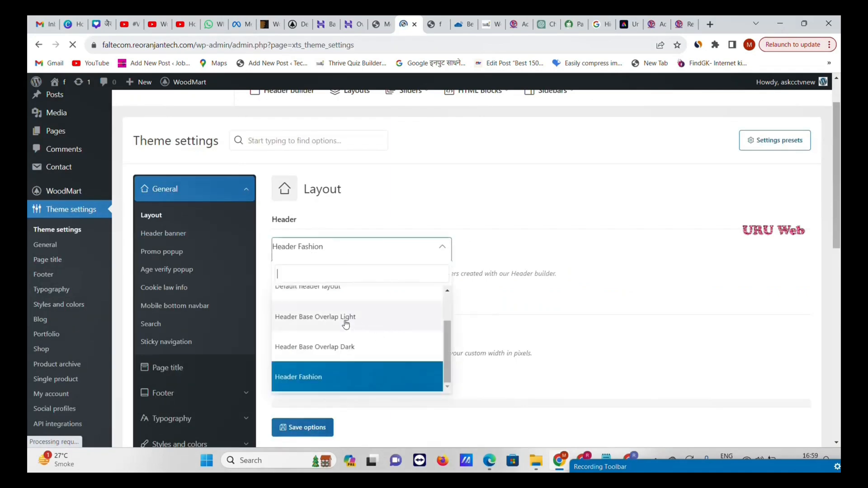
scroll(354, 316, "up", 2)
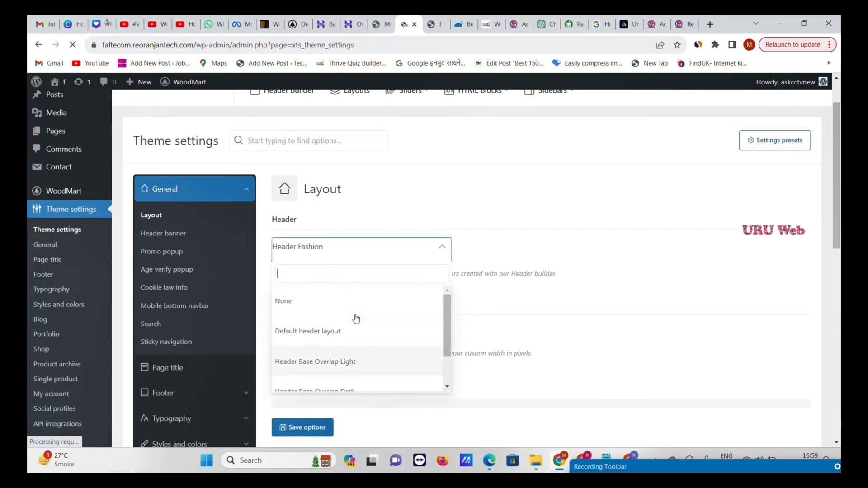
scroll(354, 348, "down", 3)
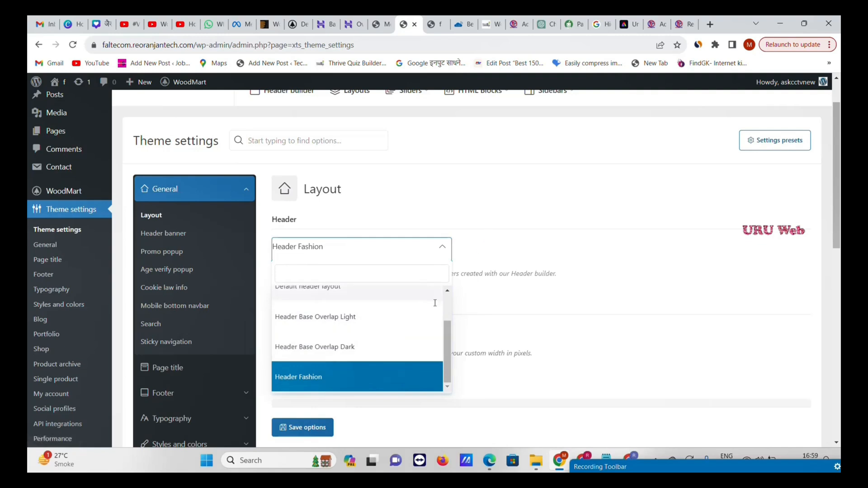
left_click(473, 252)
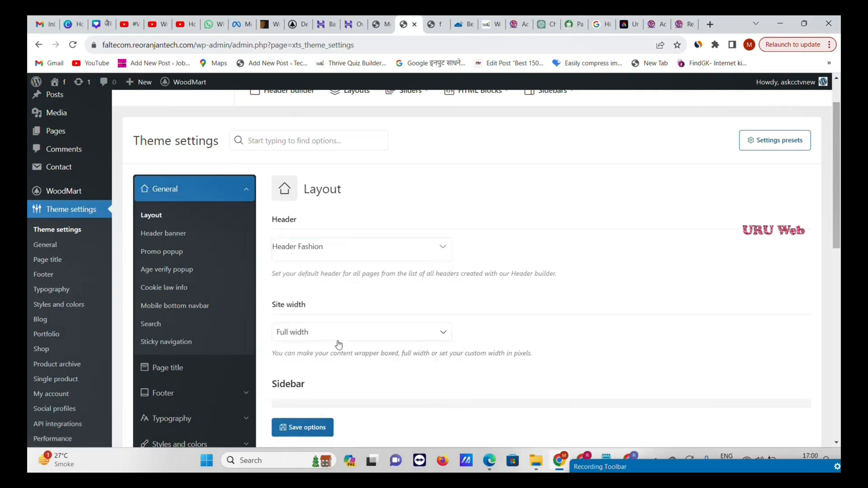
scroll(348, 323, "down", 3)
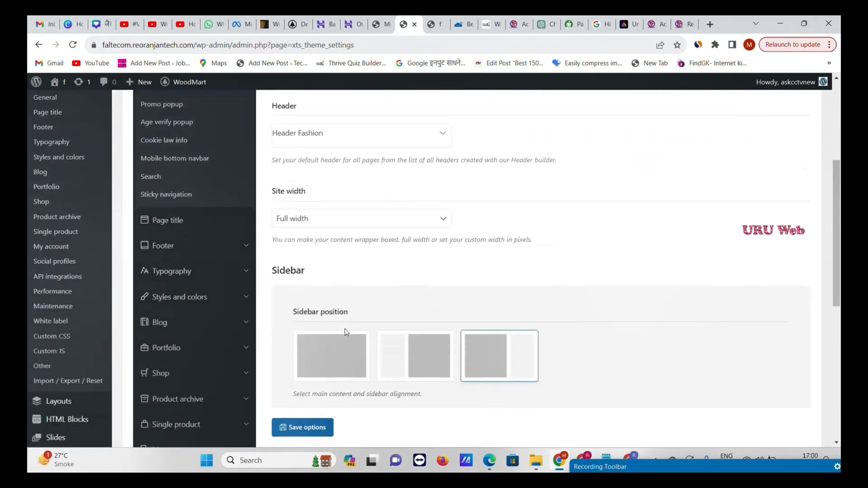
scroll(381, 319, "down", 3)
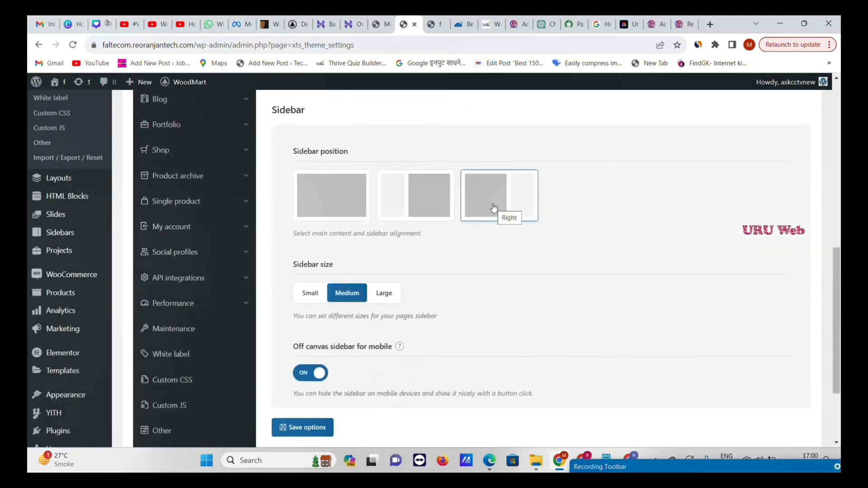
scroll(316, 226, "down", 3)
scroll(320, 280, "up", 6)
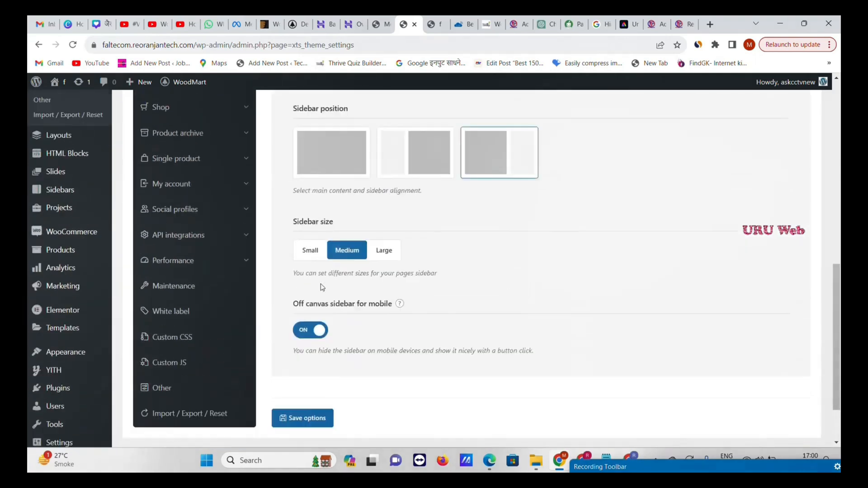
scroll(319, 283, "up", 2)
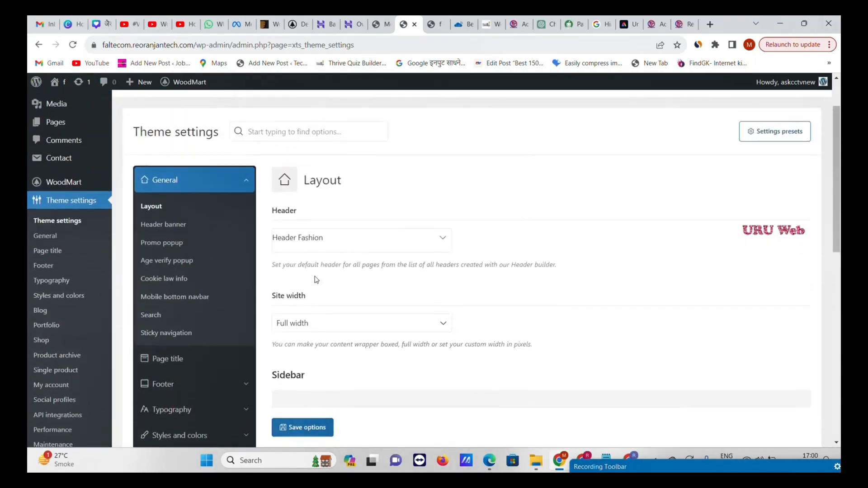
- Open the Header banner settings and look over the banner link and content fields
left_click(176, 229)
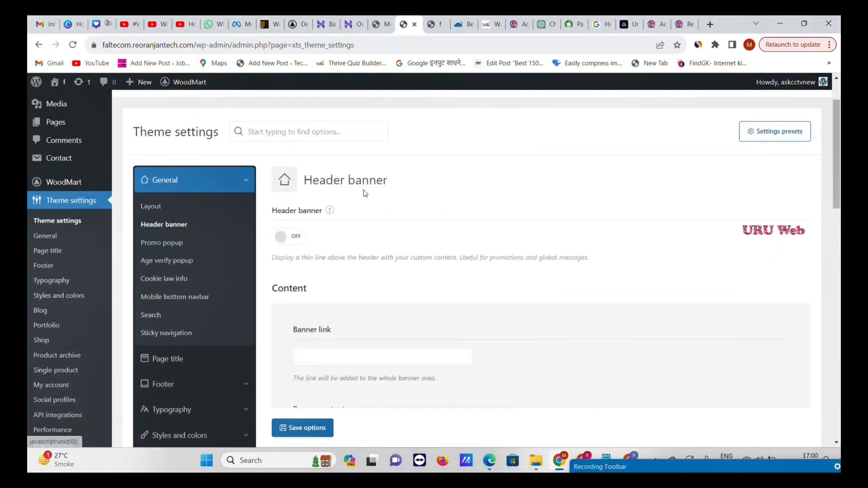
scroll(372, 209, "down", 1)
scroll(372, 209, "down", 2)
scroll(343, 225, "down", 4)
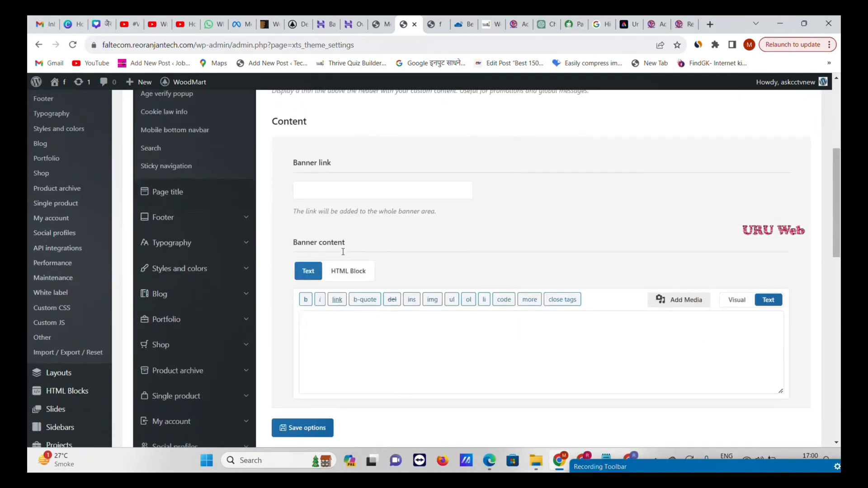
scroll(343, 163, "up", 3)
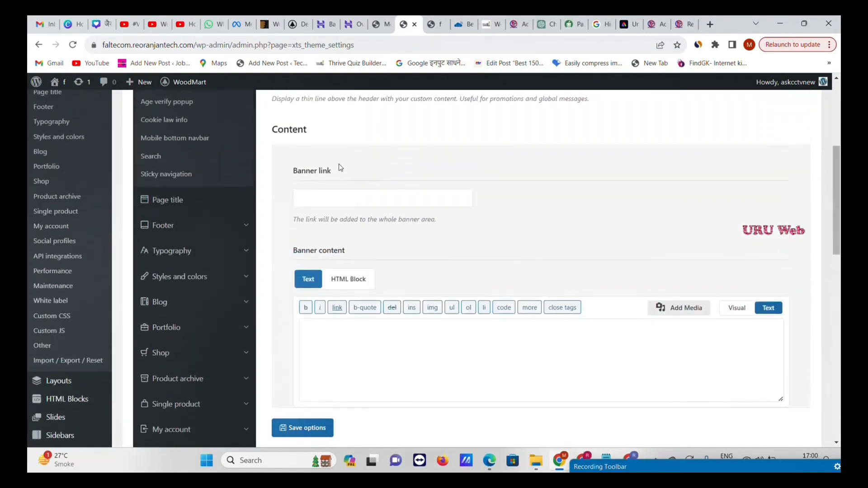
- View the homepage's header for reference and examine the header banner's background, text color, height, close button and version settings
left_click(433, 24)
scroll(437, 158, "up", 15)
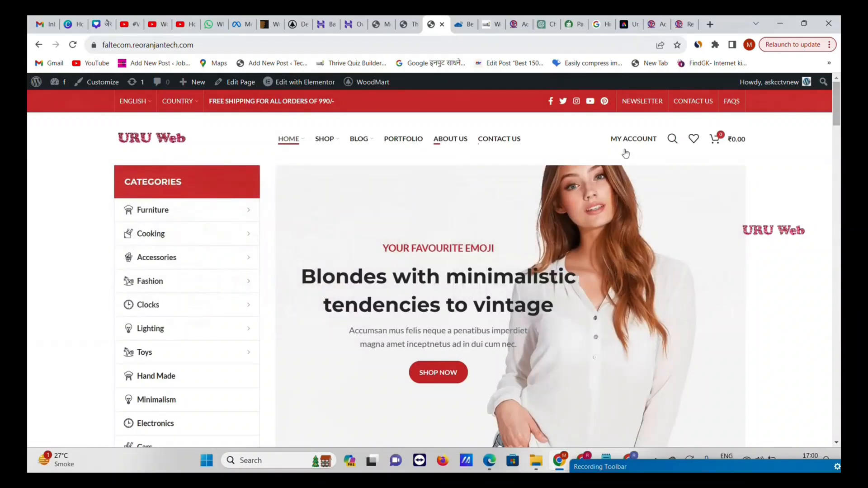
left_click(407, 24)
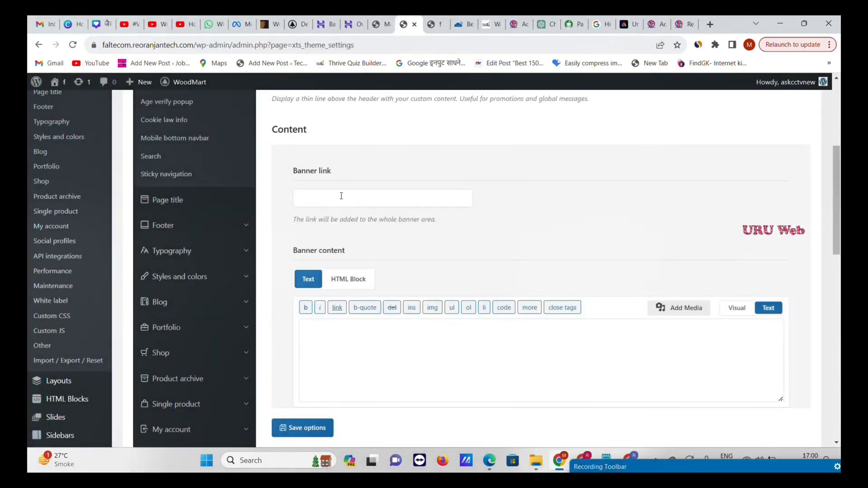
scroll(418, 308, "down", 3)
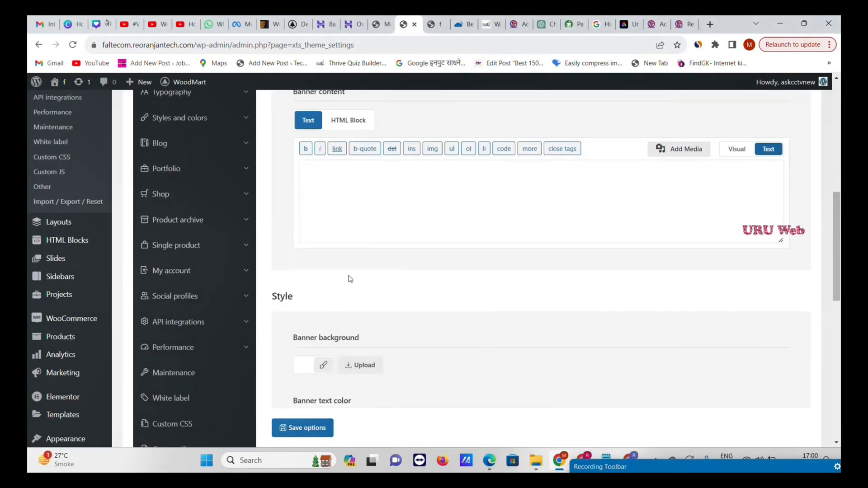
scroll(350, 279, "down", 3)
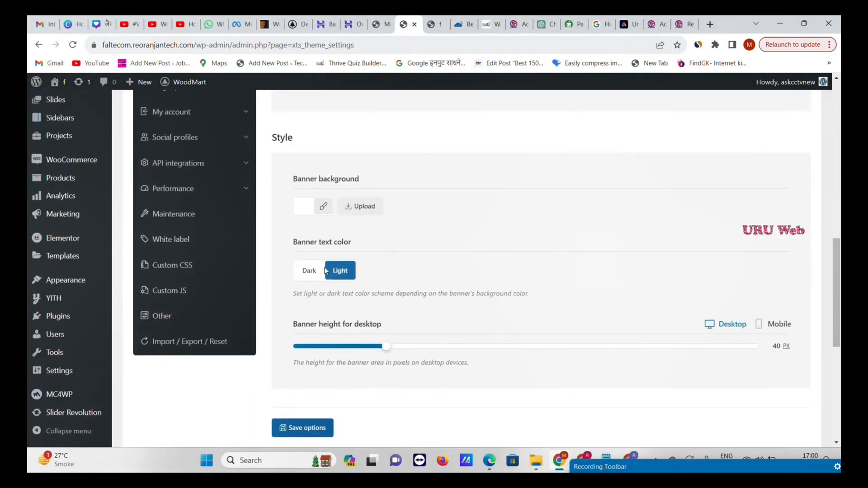
scroll(361, 271, "down", 6)
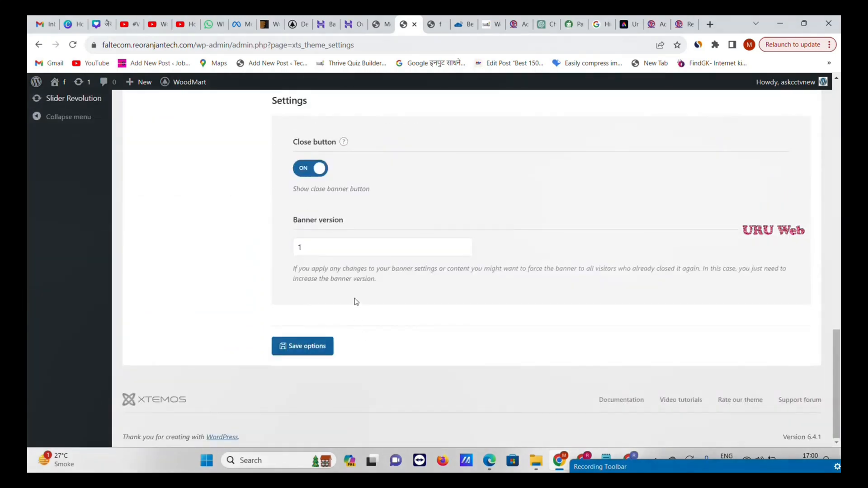
scroll(357, 301, "up", 15)
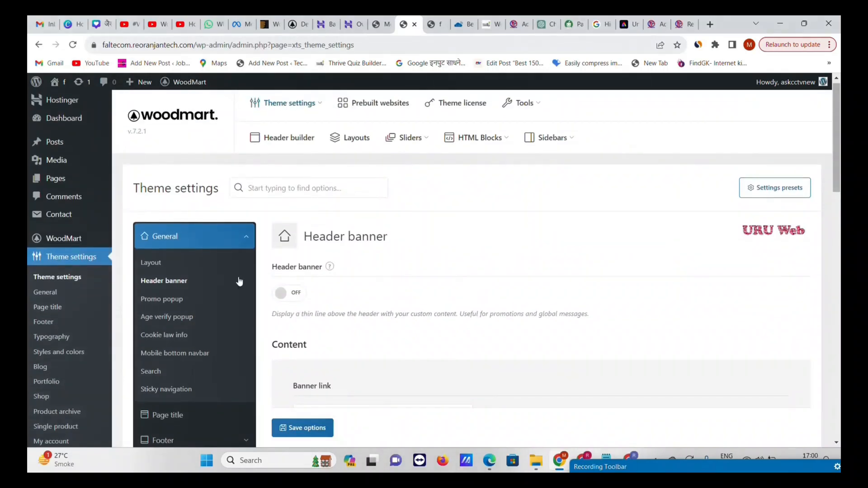
- Review the Promo popup settings: the enable switch, the HTML block used as content, the popup background and text color
left_click(181, 304)
scroll(475, 280, "down", 5)
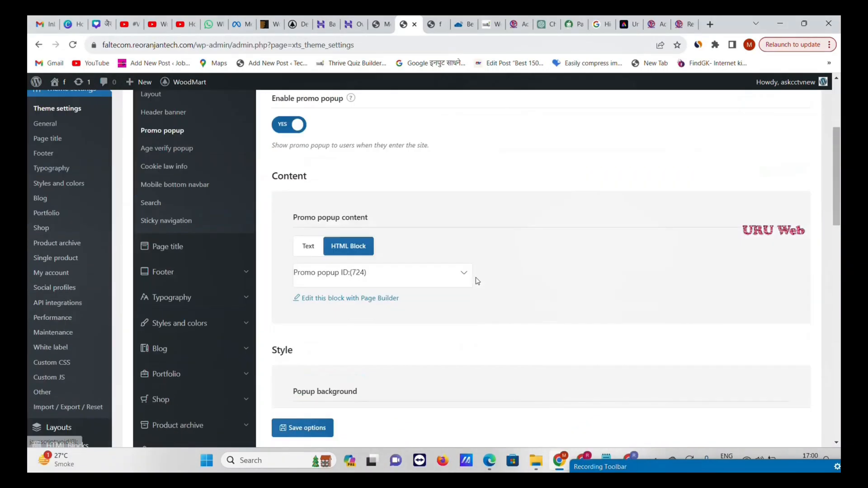
scroll(645, 326, "down", 2)
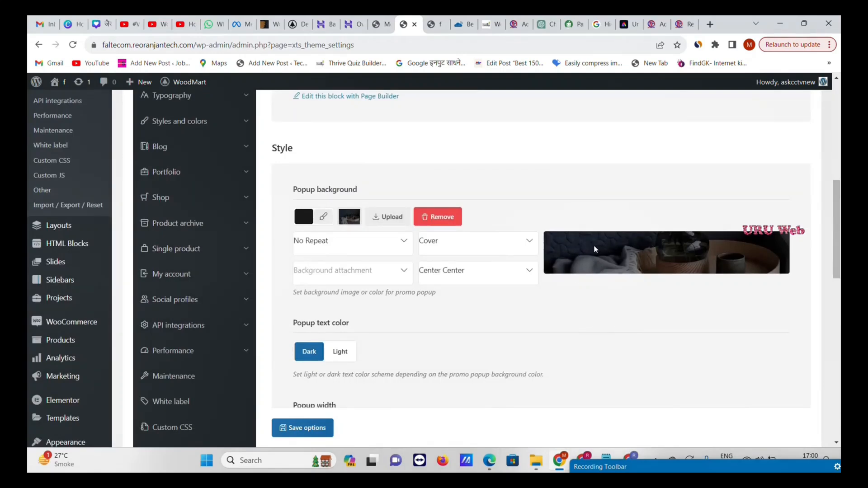
scroll(638, 255, "up", 7)
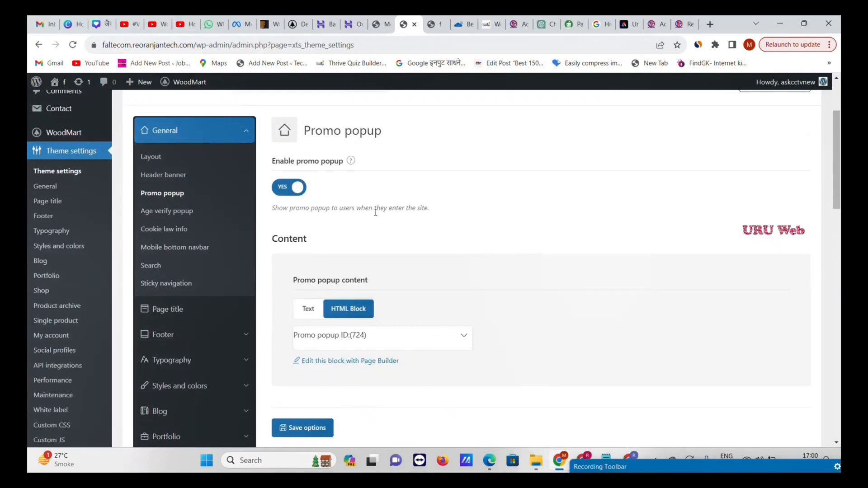
scroll(589, 286, "down", 3)
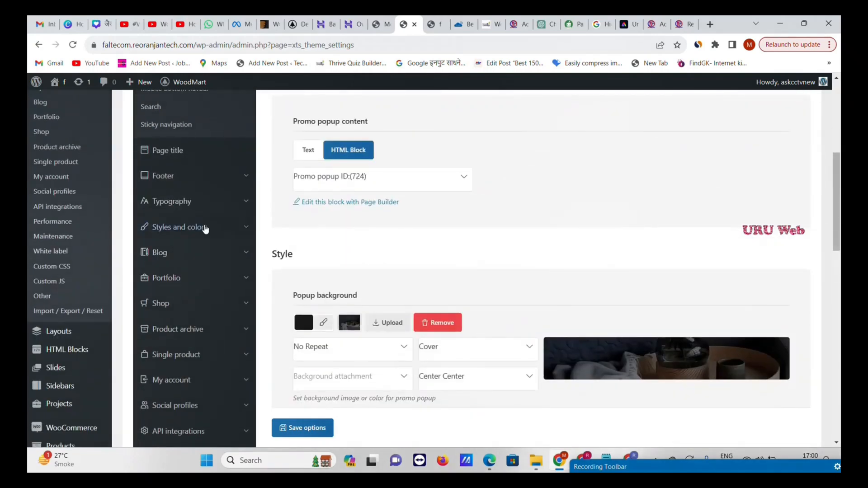
scroll(205, 229, "up", 3)
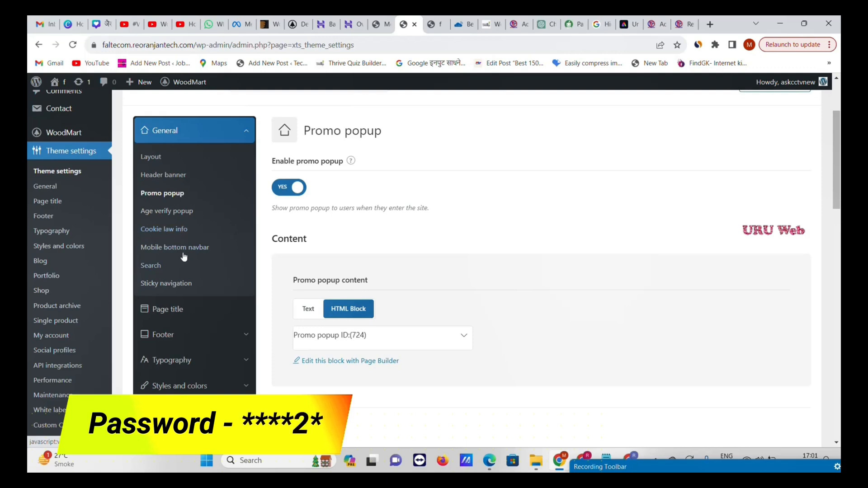
- Look over the Sticky navigation settings for menu selection, title and bottom content
left_click(181, 287)
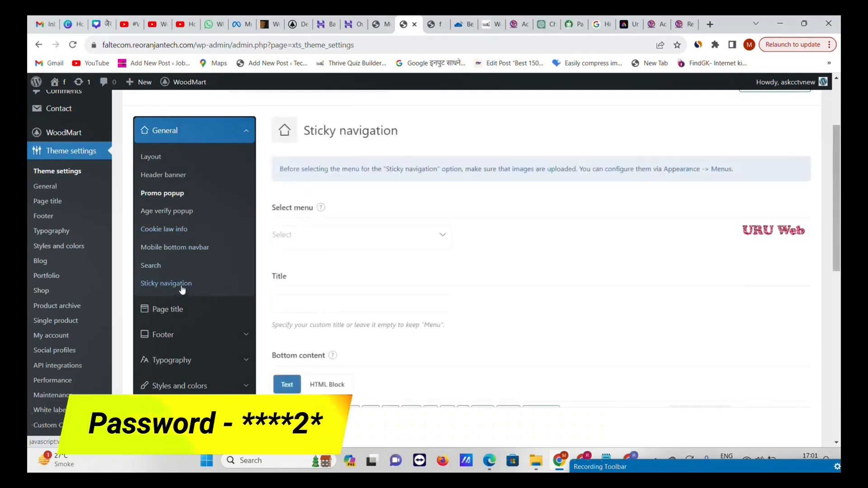
scroll(389, 272, "down", 3)
scroll(293, 267, "up", 2)
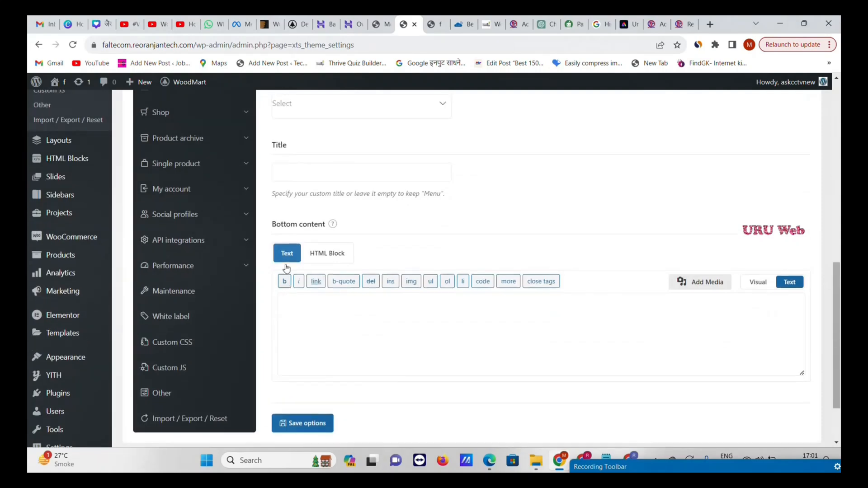
scroll(195, 252, "up", 2)
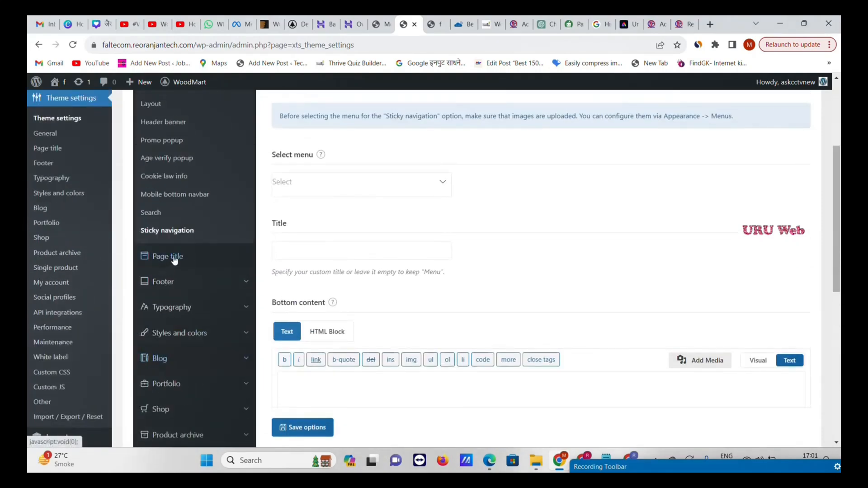
- Examine the Page title settings for title design, size and background
left_click(174, 258)
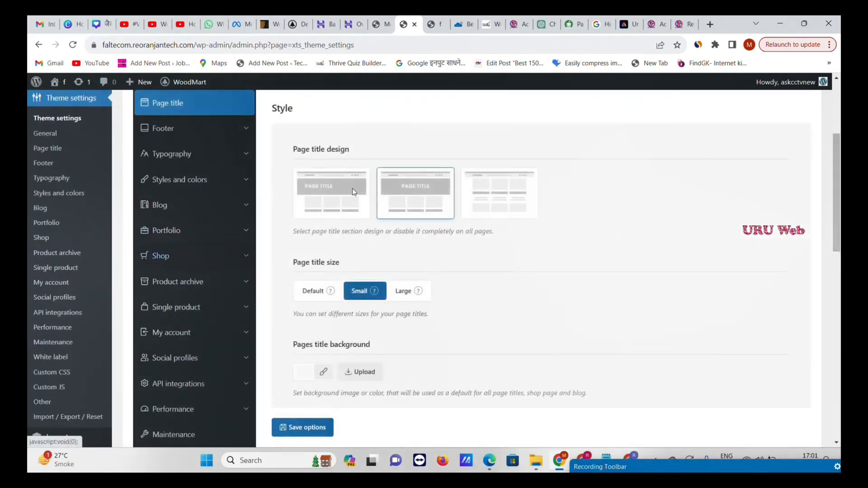
scroll(373, 285, "down", 5)
scroll(317, 274, "up", 7)
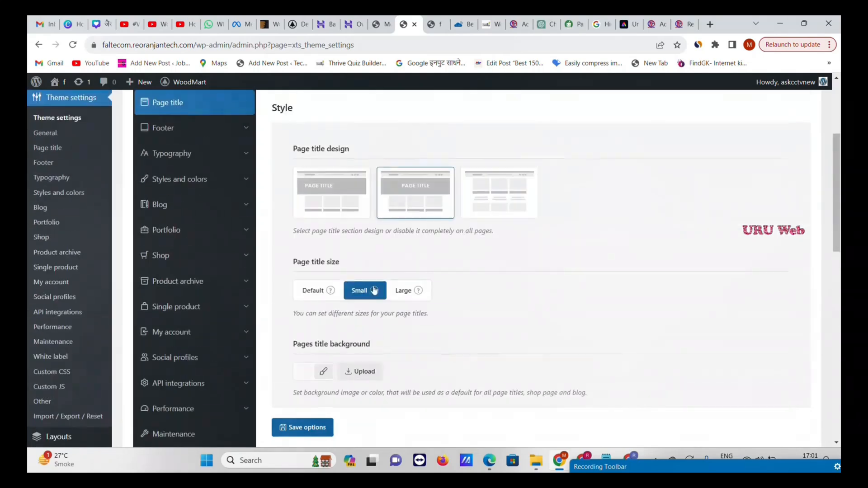
- Review the Footer settings: the footer switch, the widget column layouts, the background and the text color
left_click(235, 231)
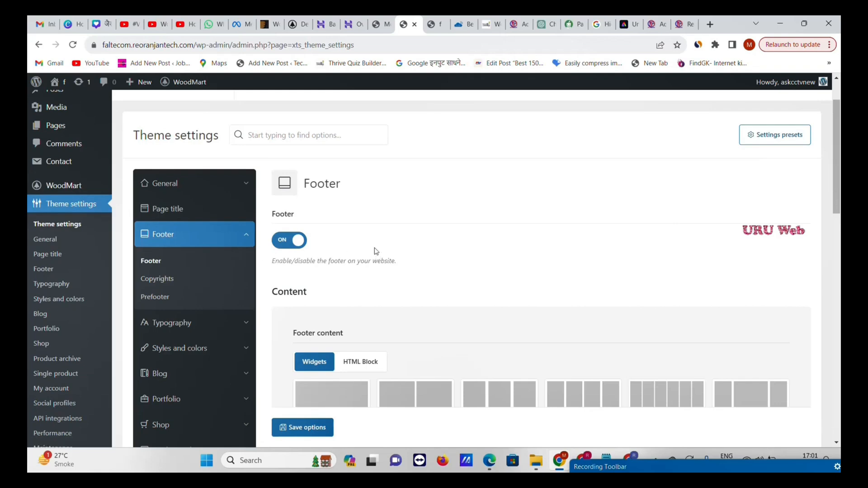
scroll(391, 242, "down", 2)
scroll(391, 243, "down", 2)
scroll(393, 243, "up", 4)
scroll(412, 288, "down", 8)
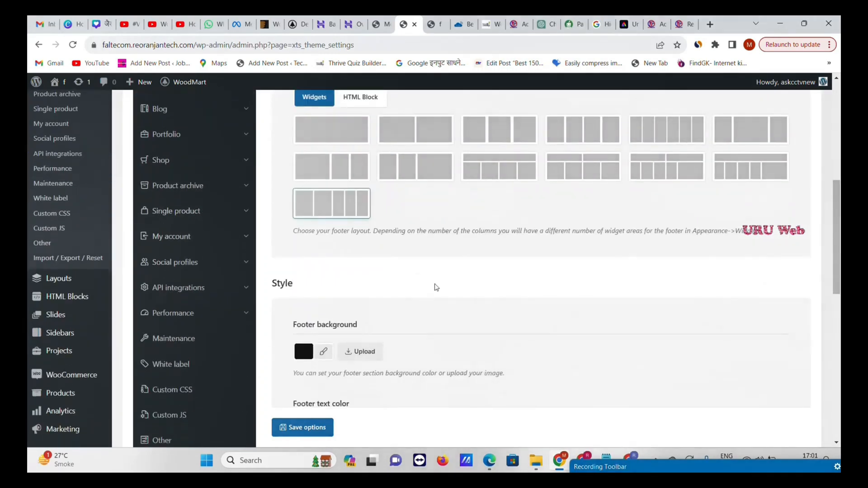
scroll(441, 285, "up", 2)
scroll(440, 285, "up", 4)
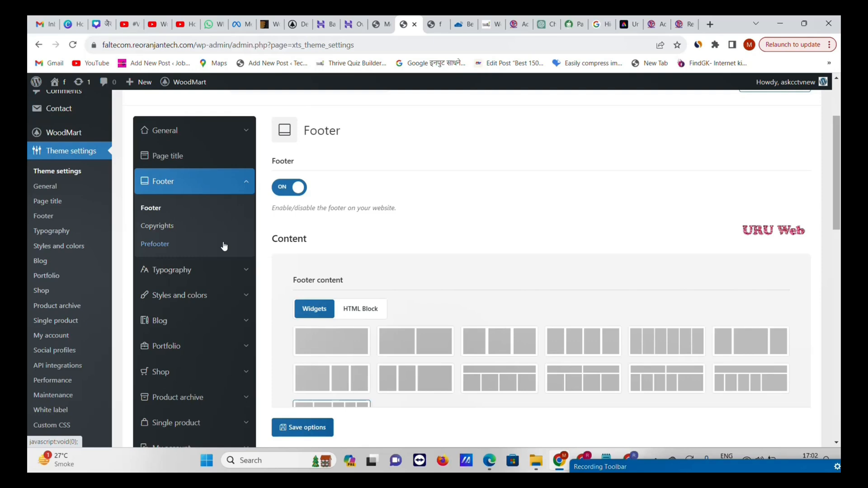
scroll(373, 236, "down", 3)
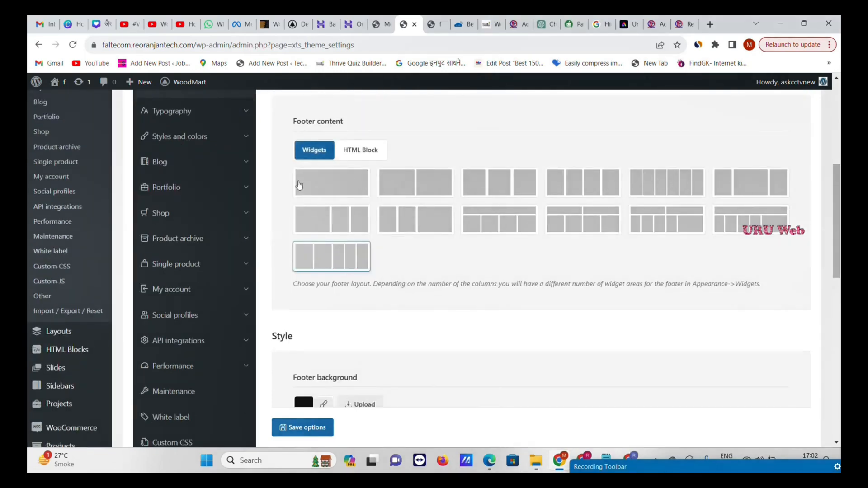
scroll(181, 194, "up", 3)
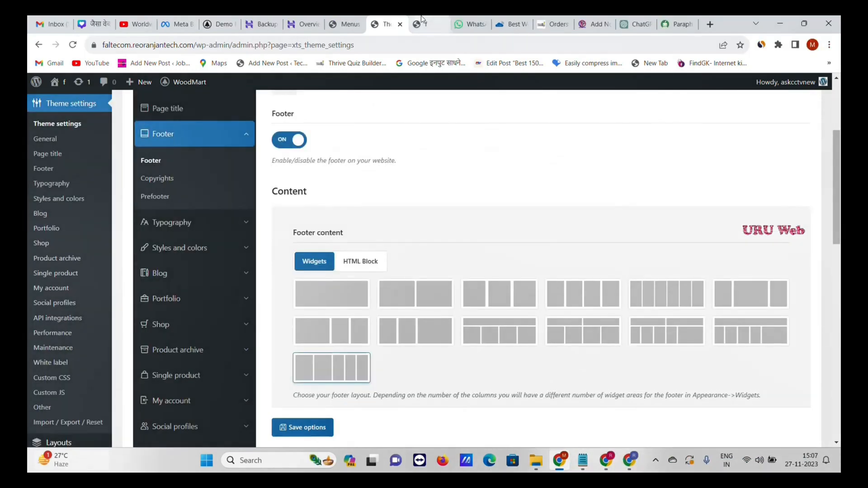
- View the footer at the end of the homepage for reference and return to the theme settings
left_click(423, 20)
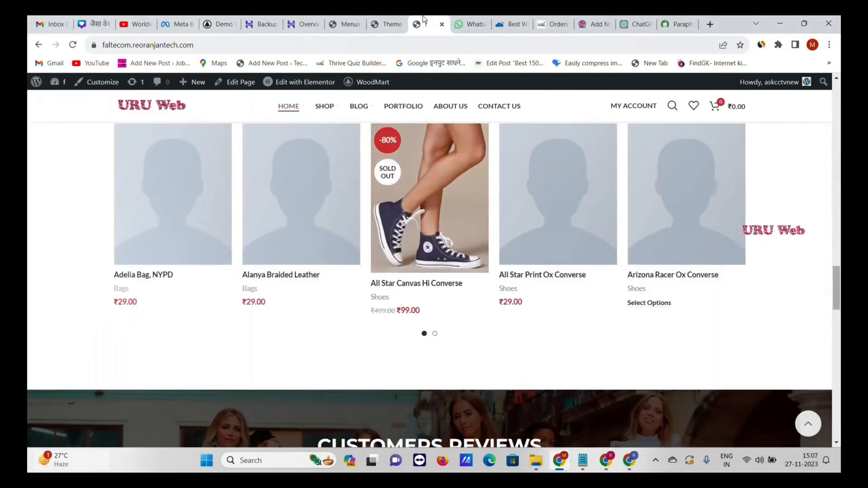
left_click_drag(837, 297, 837, 426)
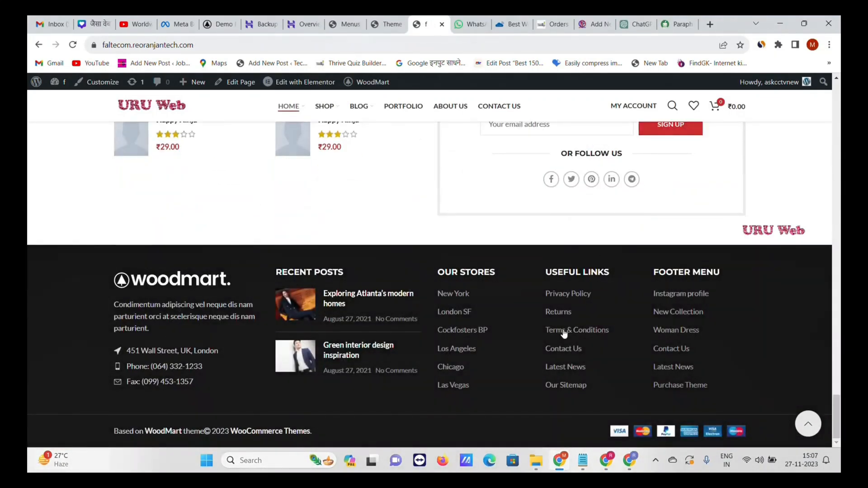
left_click(388, 22)
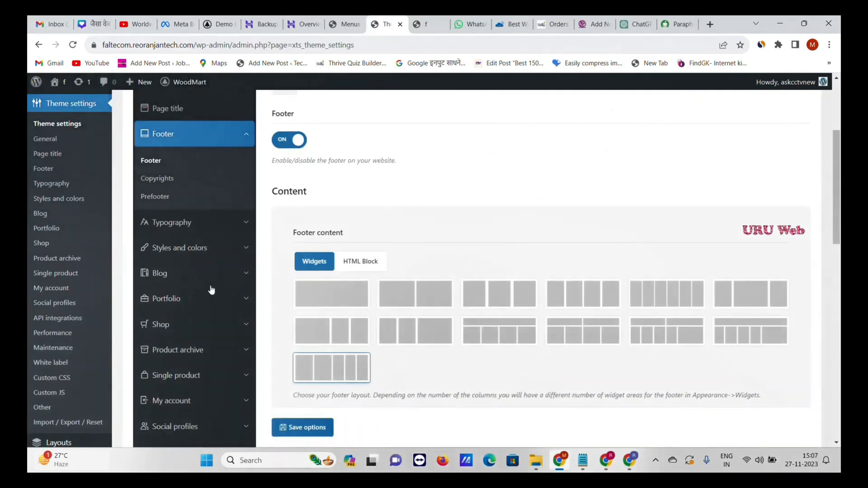
- Open the footer's Copyrights settings and compare the copyrights text with the copyright line on the homepage
left_click(178, 182)
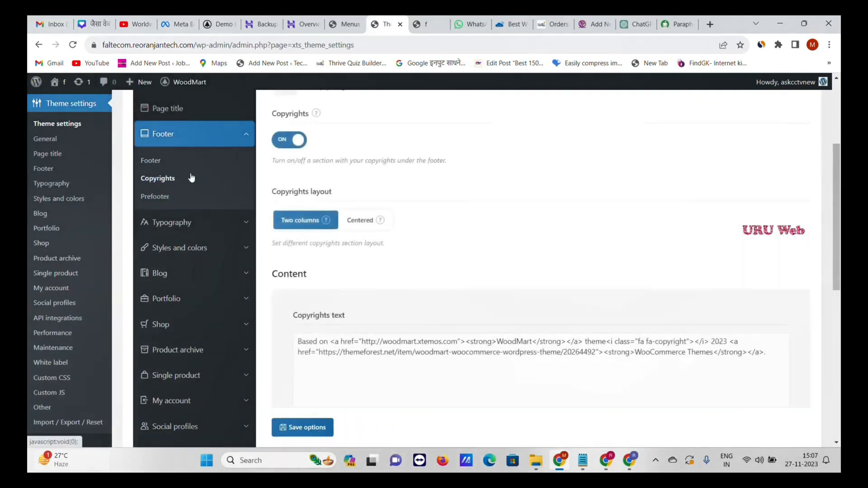
left_click(443, 19)
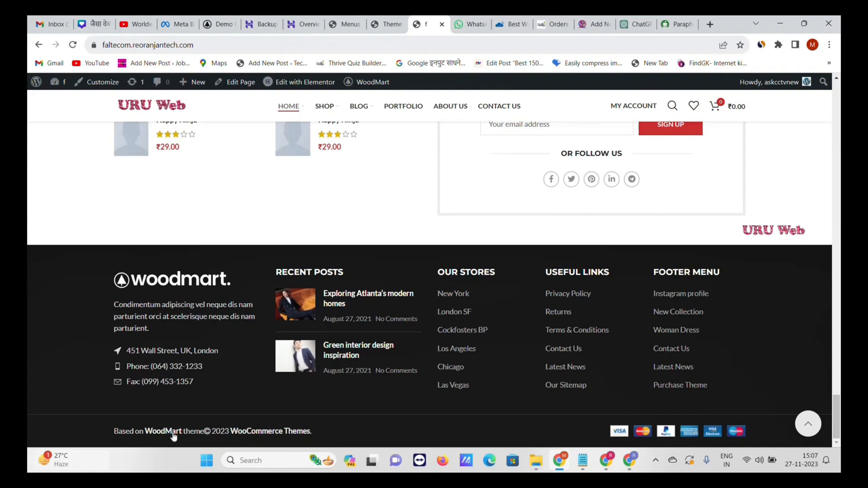
left_click(387, 24)
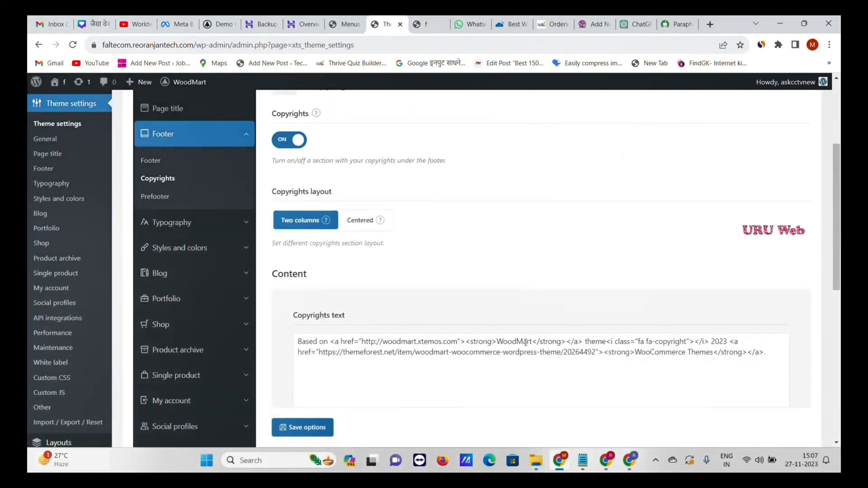
- Replace the word "WoodMart" in the copyrights text with "URU WEB" and save the options
left_click_drag(500, 343, 534, 342)
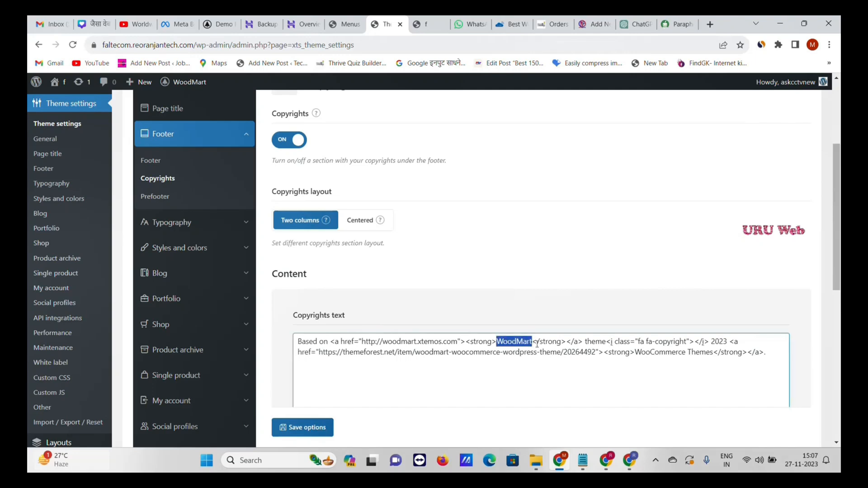
type("URU WEB")
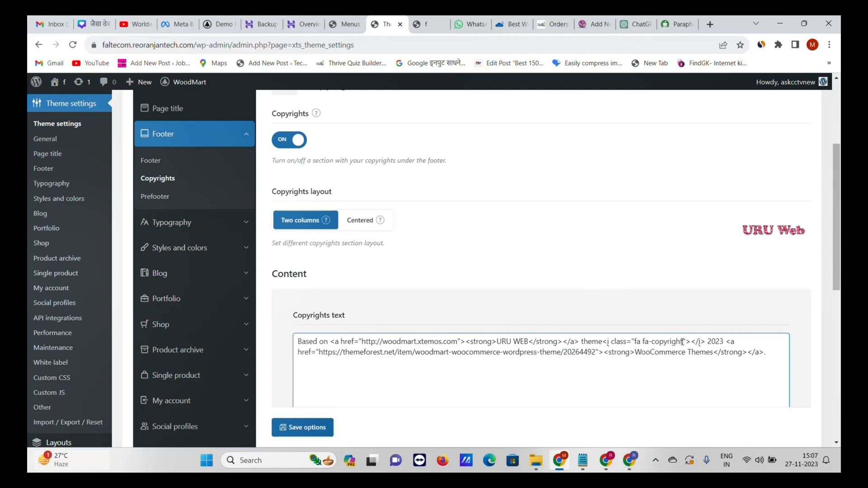
left_click(292, 428)
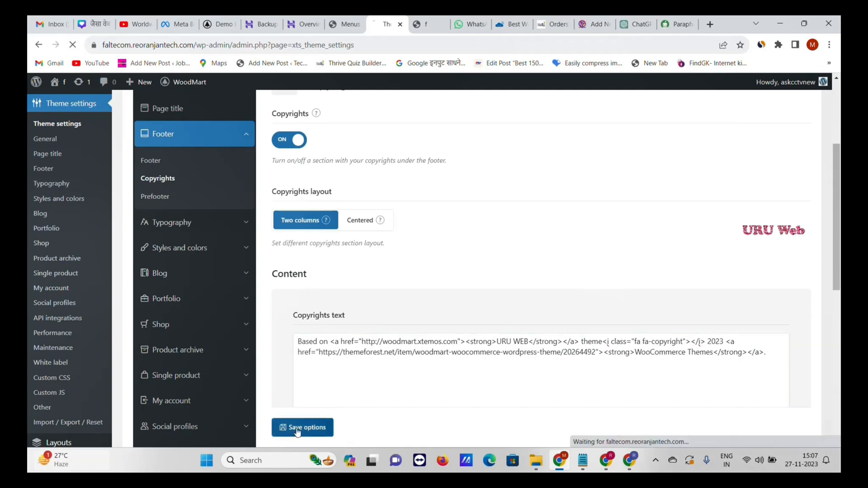
- Reload the homepage to check the copyright line in its footer, and return to the theme settings
left_click(425, 24)
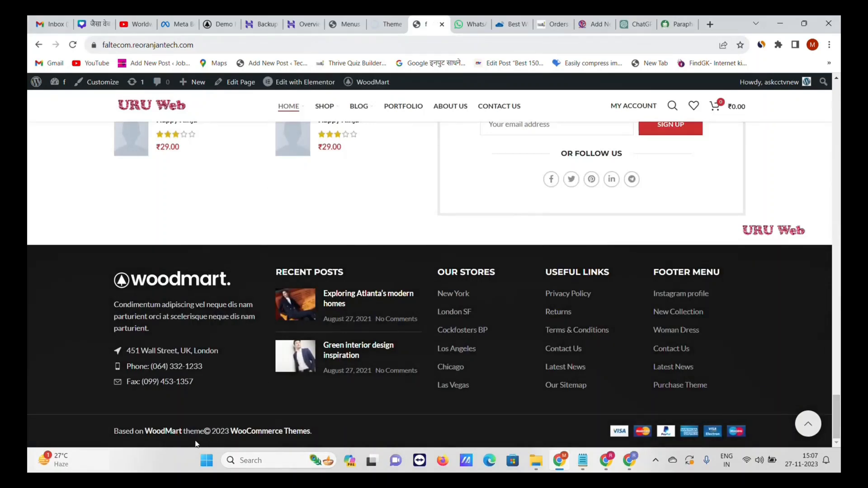
left_click(73, 46)
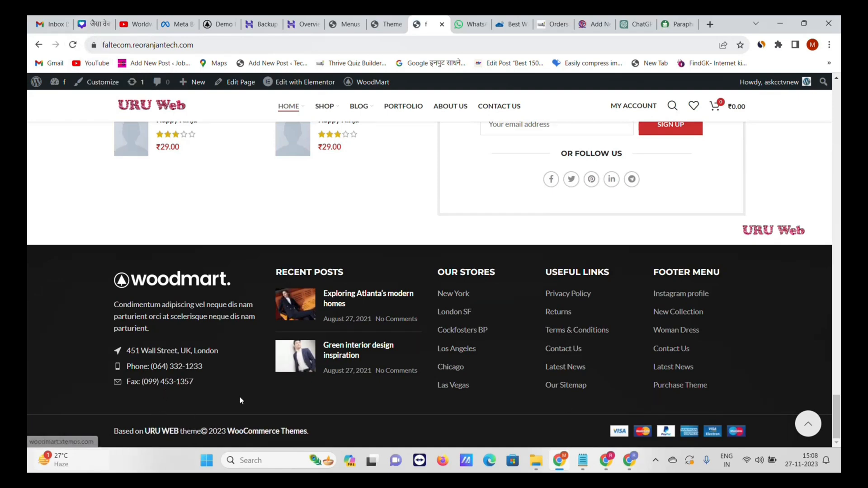
left_click(389, 24)
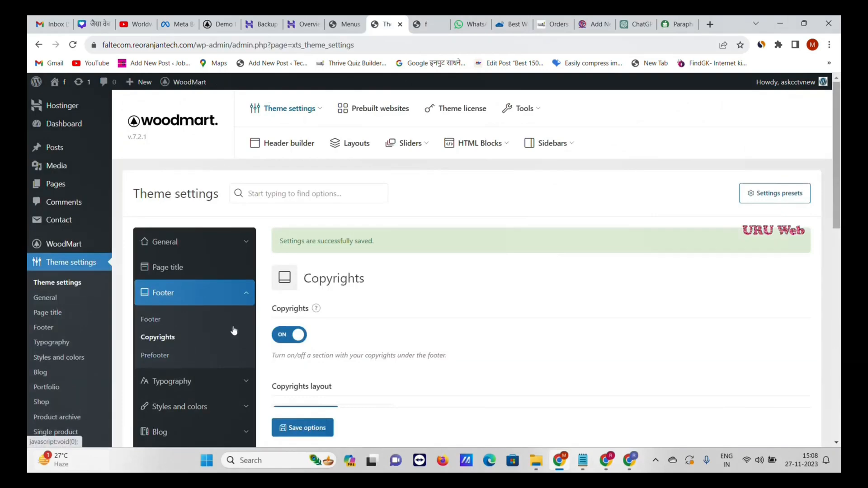
- Open the Prefooter settings, browse the HTML blocks available as prefooter content and display the Text content option
scroll(179, 271, "down", 2)
left_click(171, 250)
scroll(432, 234, "down", 1)
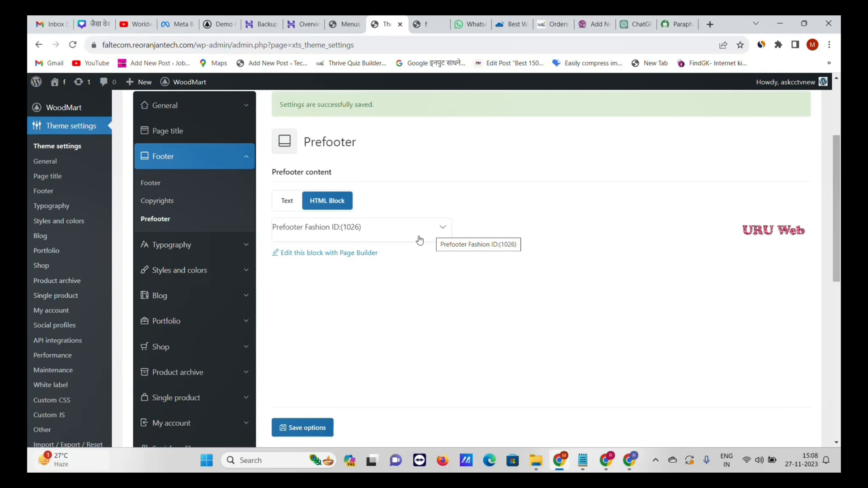
left_click(382, 229)
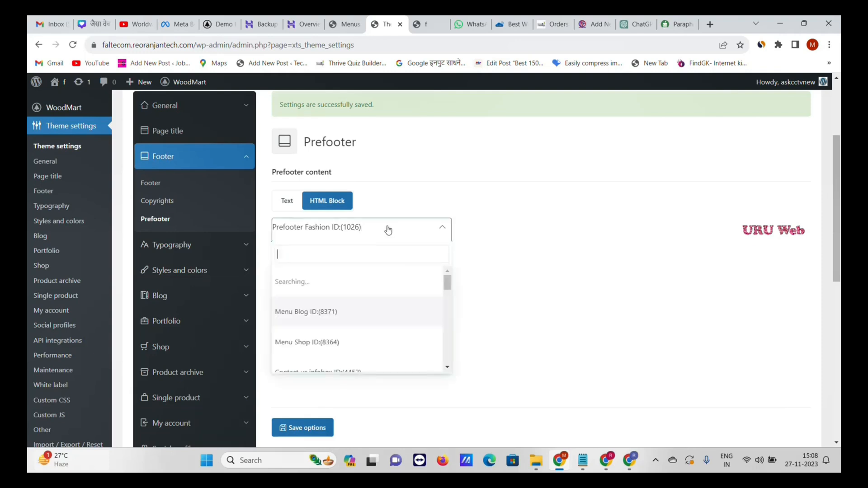
scroll(337, 328, "down", 3)
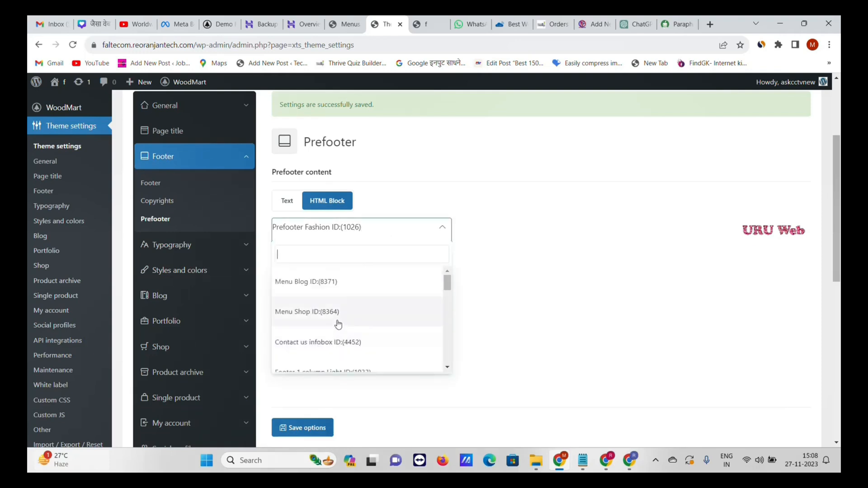
scroll(338, 325, "down", 3)
scroll(338, 324, "down", 1)
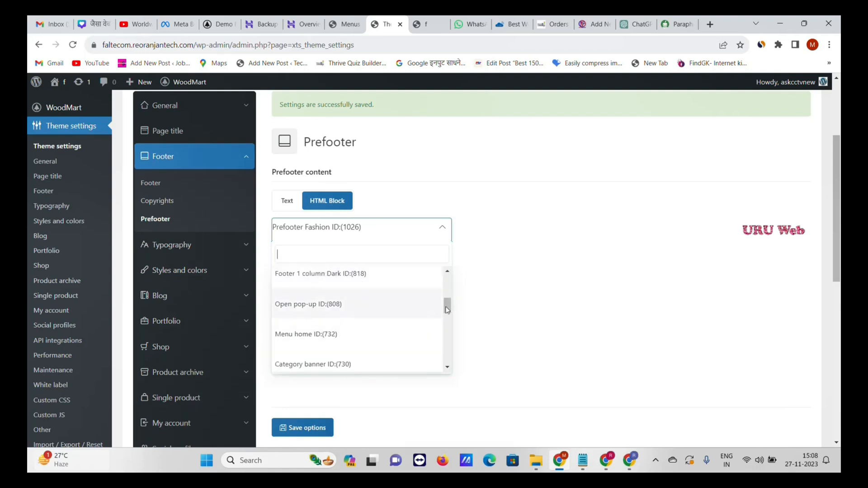
left_click_drag(447, 306, 447, 336)
left_click(504, 318)
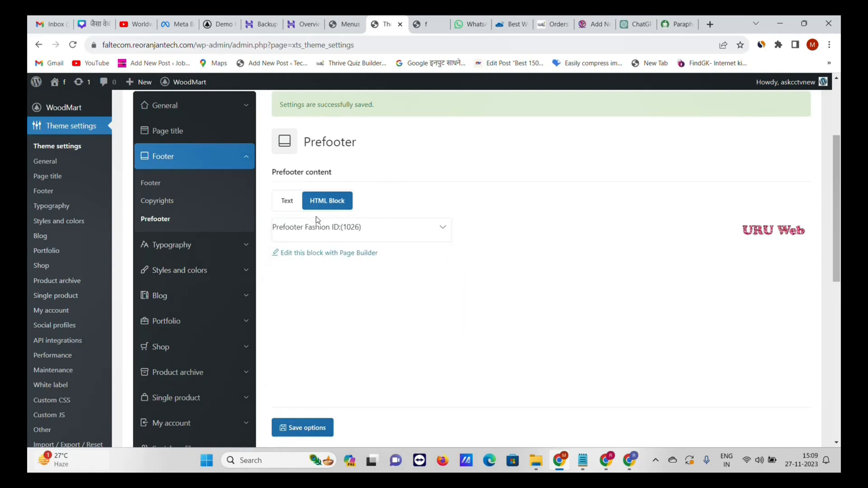
left_click(289, 202)
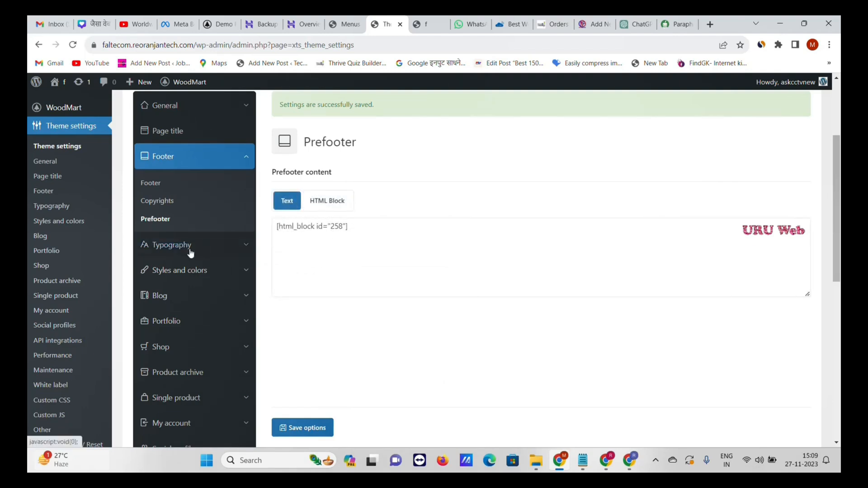
- Open the Typography settings and look over the Basic and Advanced font options
left_click(229, 245)
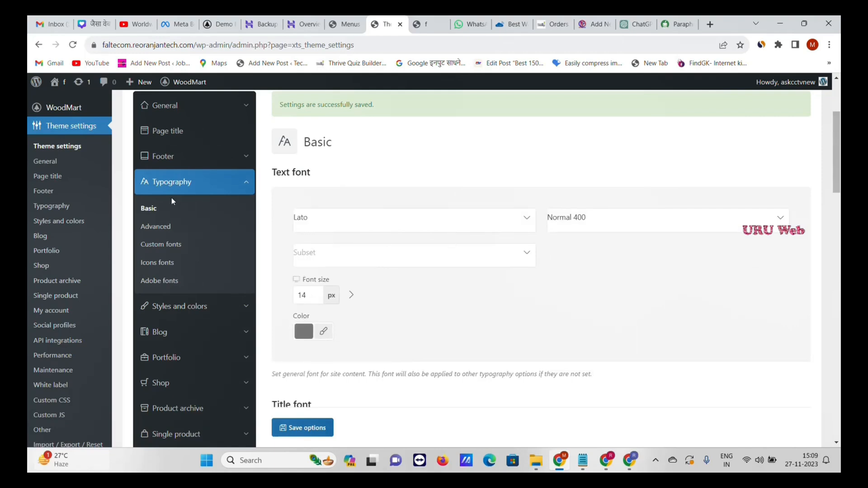
left_click(163, 229)
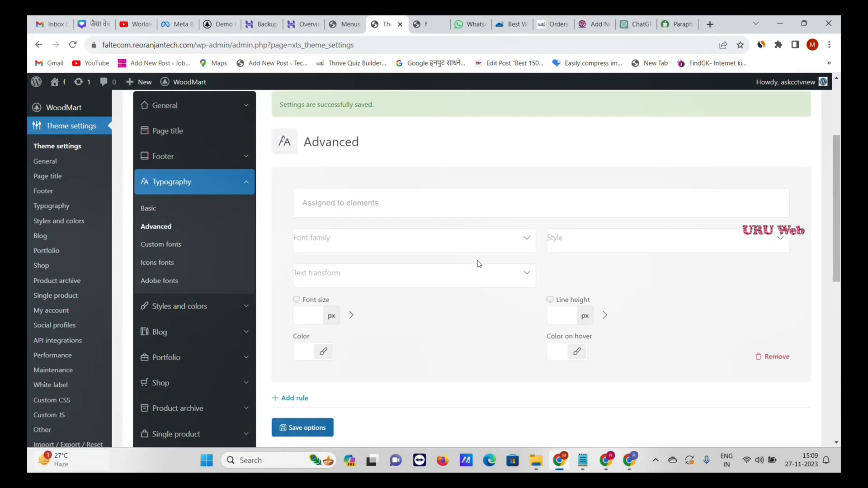
- Open the Colors settings under Styles and colors and change the primary color to bright green
scroll(478, 264, "down", 2)
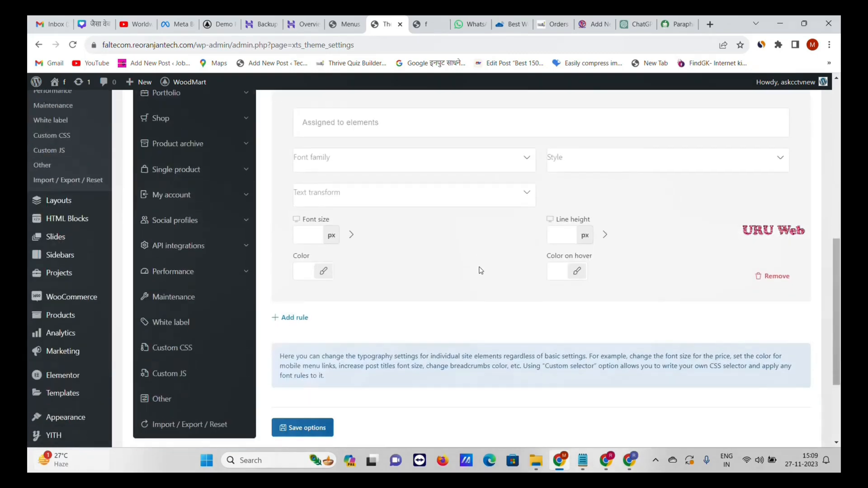
scroll(478, 264, "up", 1)
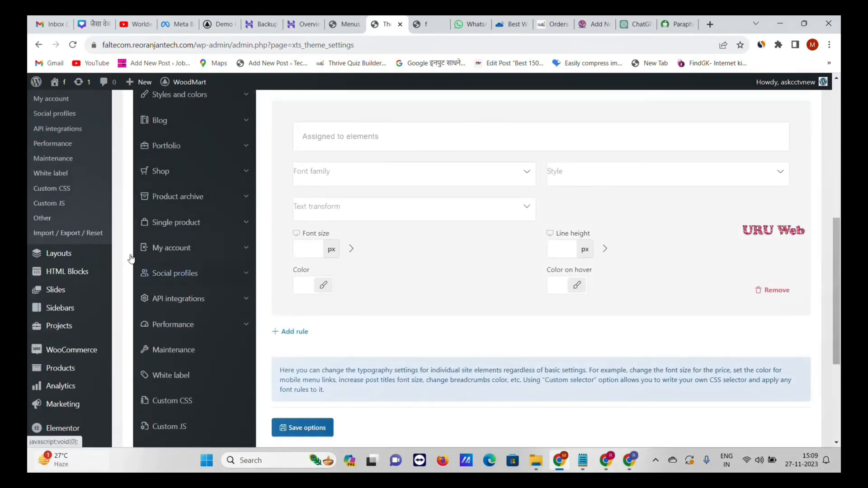
scroll(170, 241, "up", 5)
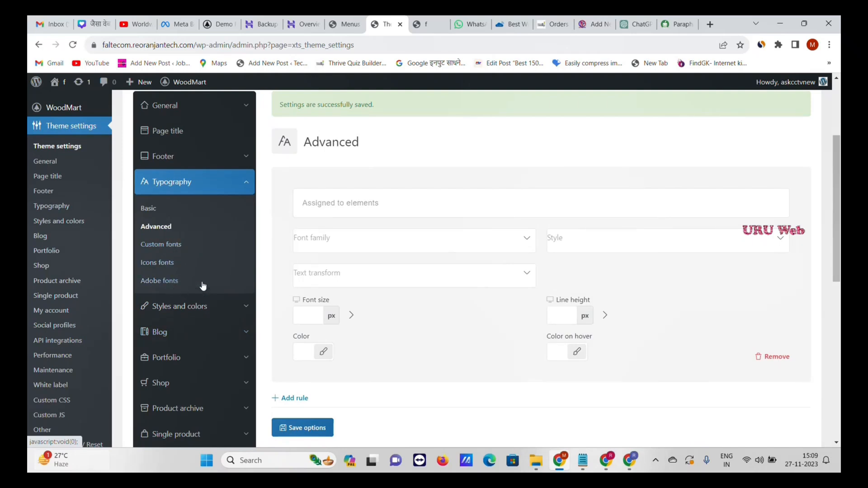
scroll(231, 269, "down", 1)
left_click(238, 261)
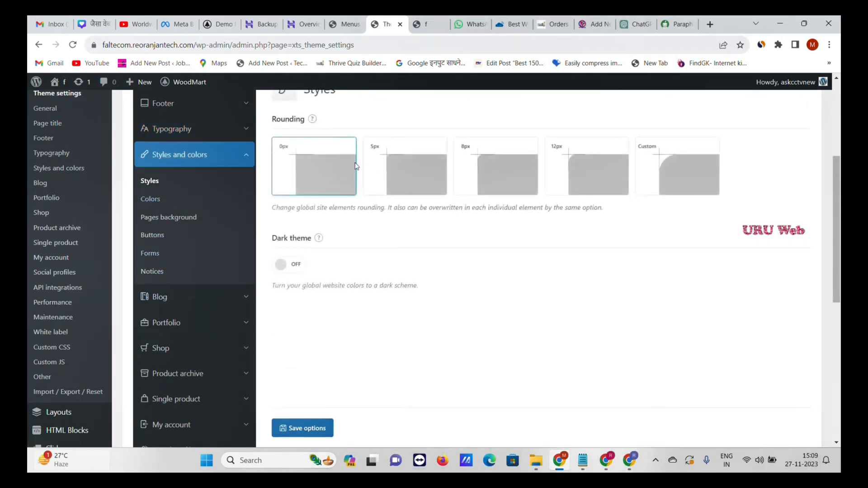
left_click(187, 201)
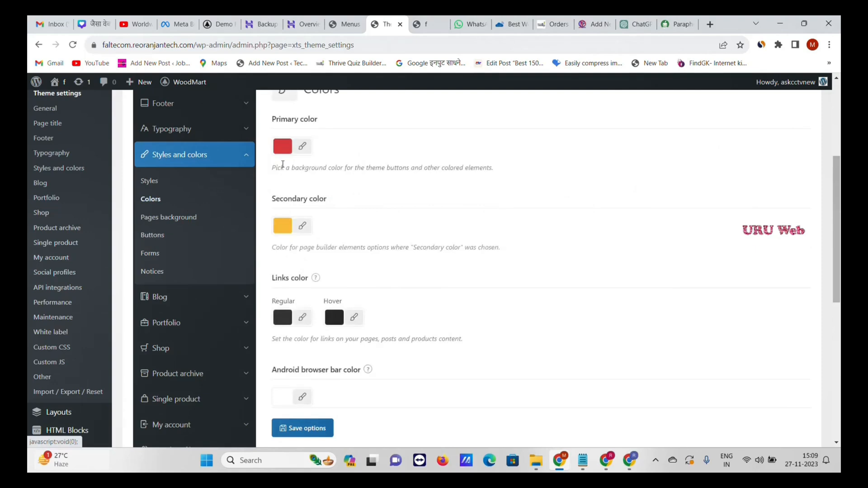
left_click(303, 147)
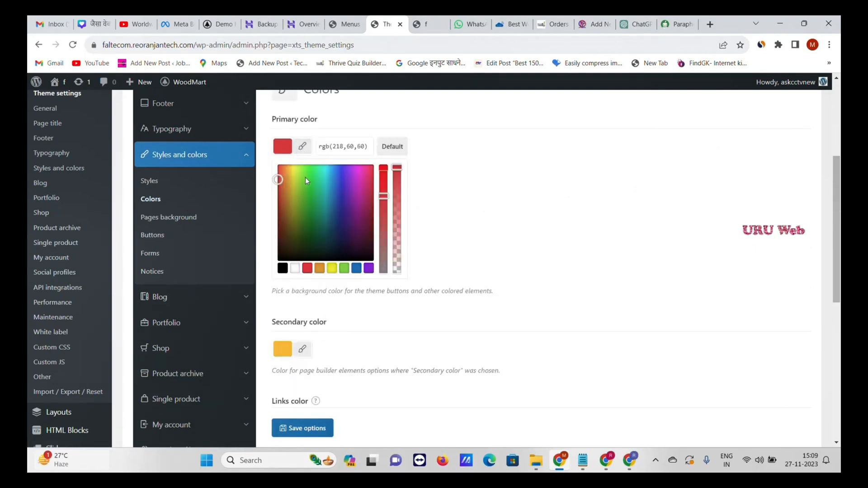
mouse_move(303, 167)
left_mouse_down()
mouse_move(325, 170)
mouse_move(313, 164)
left_mouse_up()
left_click(497, 194)
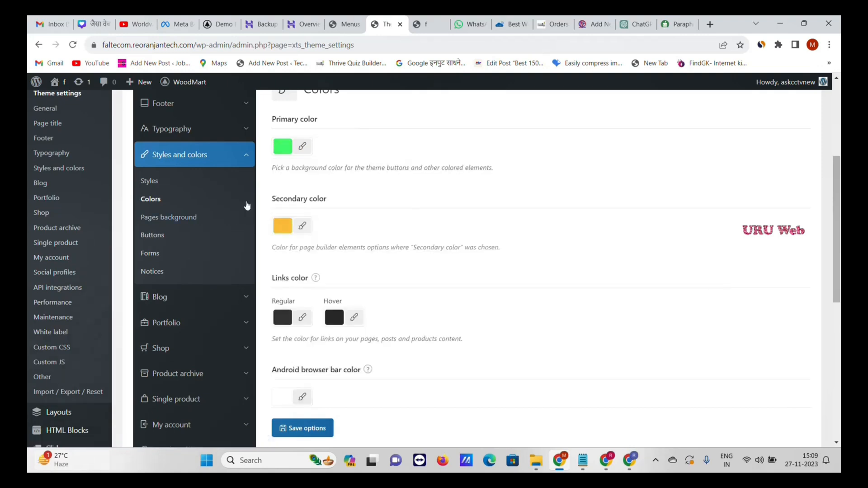
- Change the secondary color to yellow-green and save the theme options
left_click(283, 226)
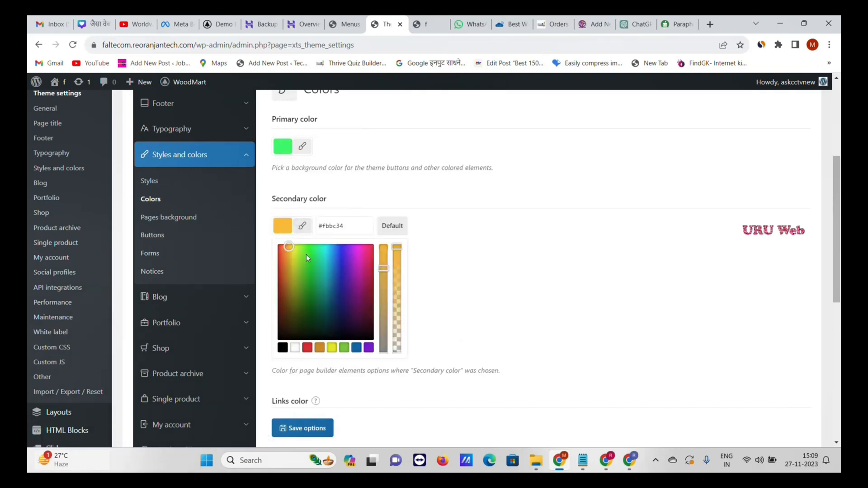
mouse_move(305, 254)
left_mouse_down()
mouse_move(293, 258)
mouse_move(297, 266)
mouse_move(294, 253)
left_mouse_up()
left_click(538, 249)
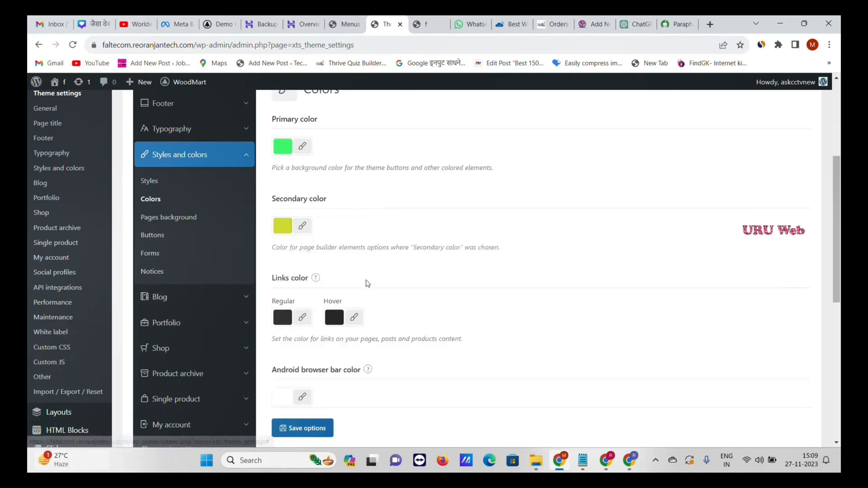
scroll(302, 316, "down", 3)
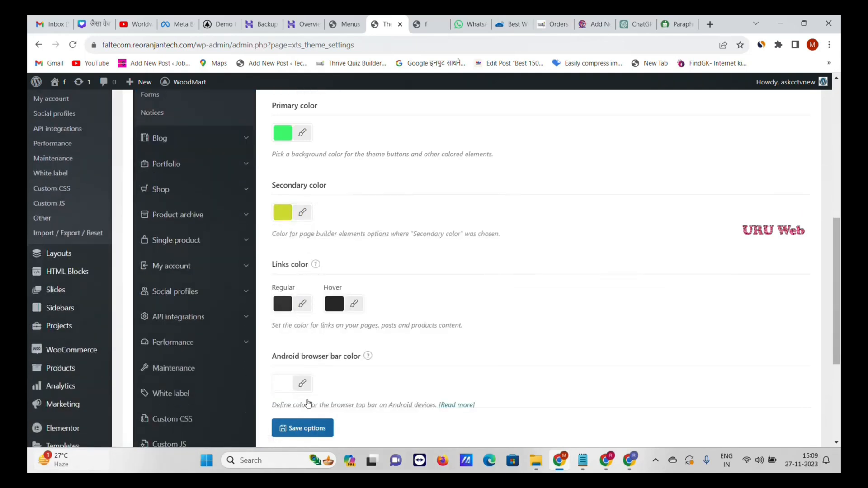
left_click(309, 435)
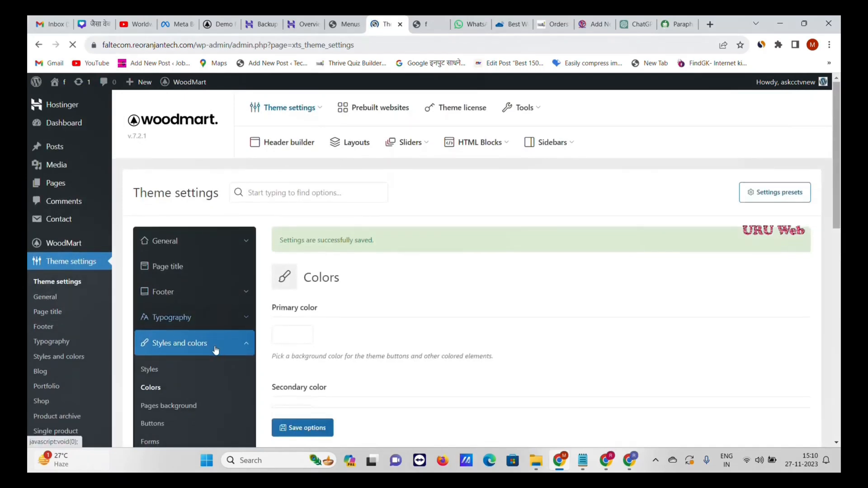
- Look over the general Blog and Portfolio settings
scroll(214, 348, "down", 4)
left_click(215, 273)
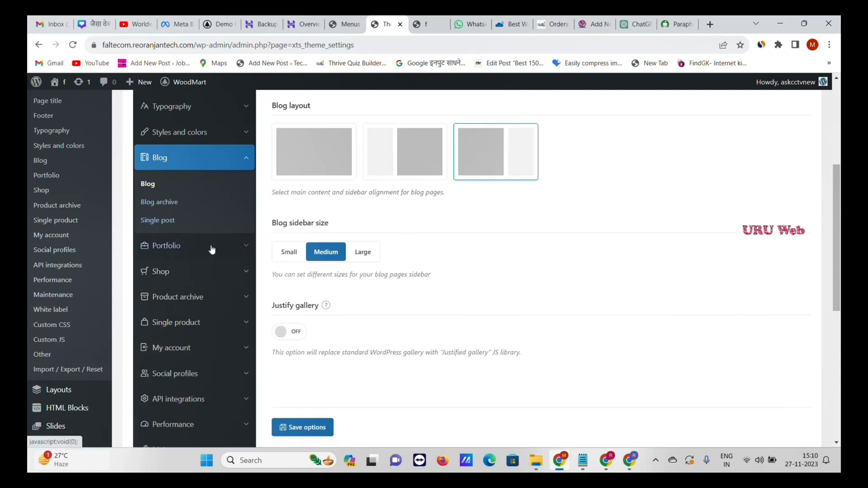
left_click(233, 245)
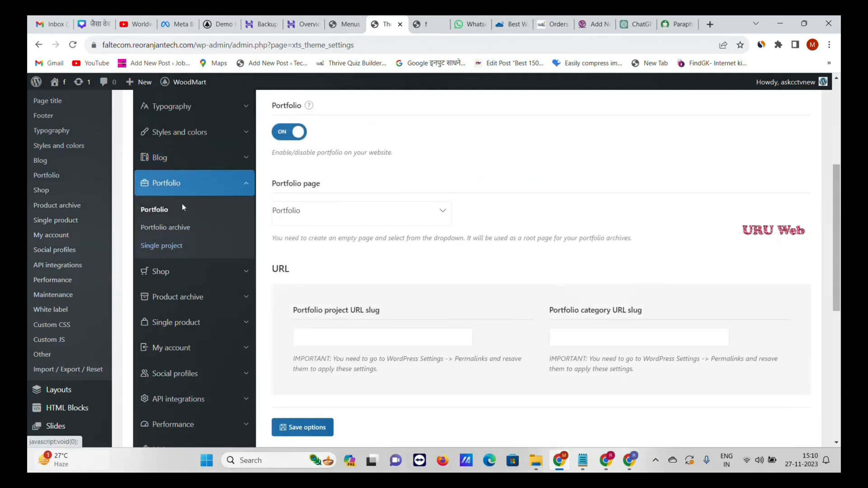
- Look through the Shop settings, covering the shopping cart widget, SKU and Variable products options
left_click(244, 277)
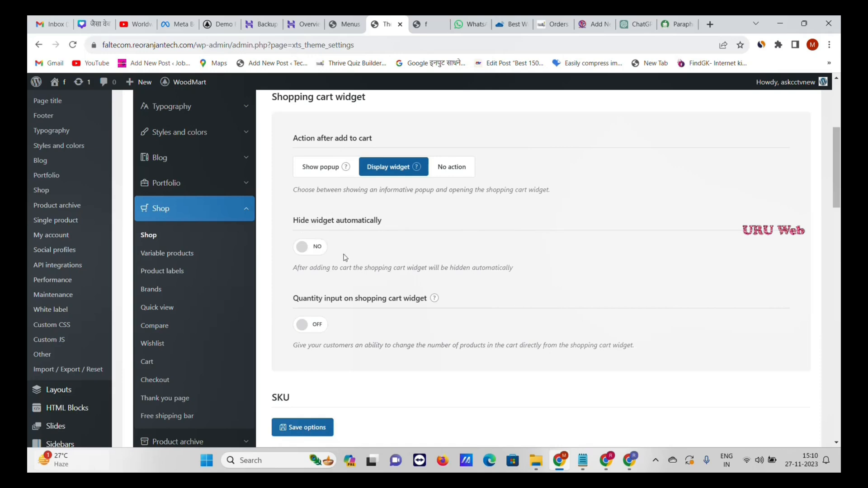
scroll(333, 322, "down", 3)
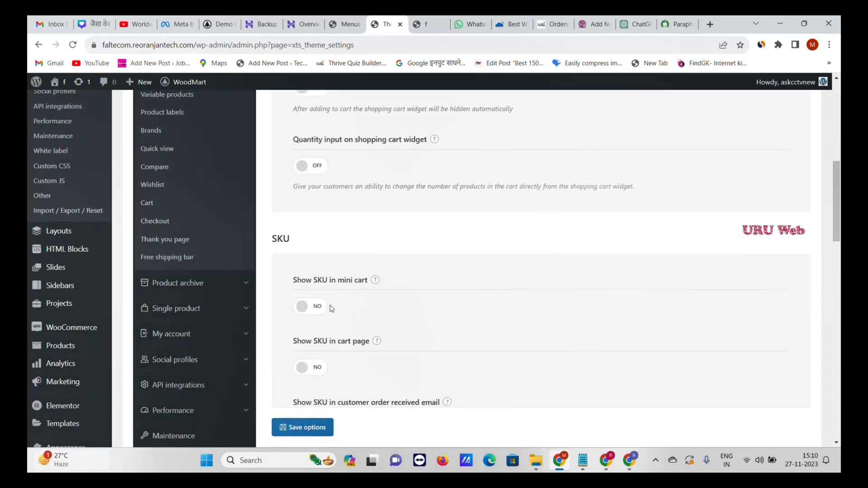
scroll(331, 308, "up", 1)
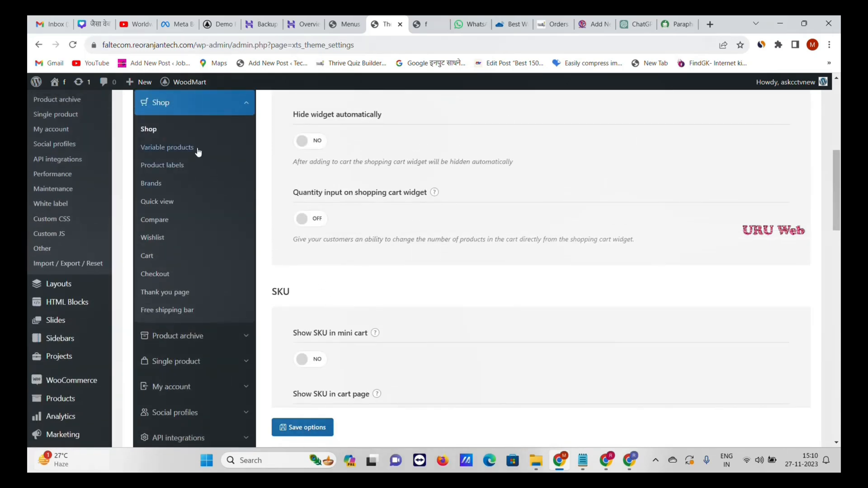
left_click(196, 149)
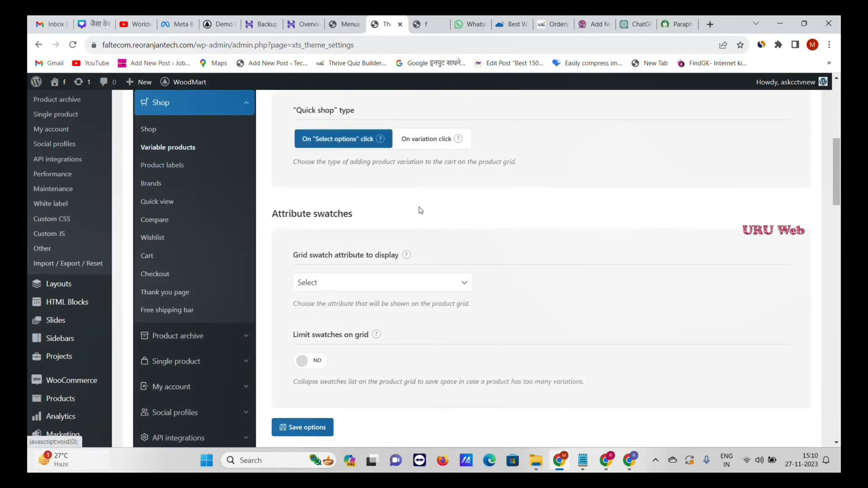
scroll(422, 260, "down", 5)
scroll(424, 262, "down", 6)
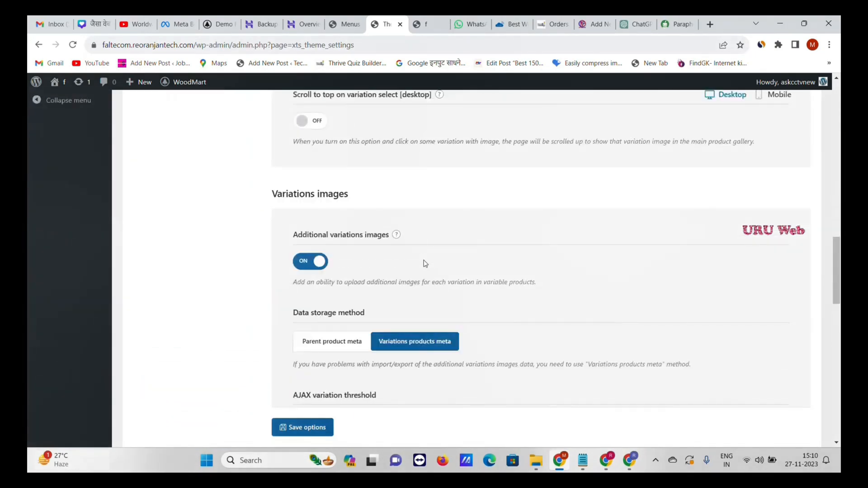
scroll(425, 263, "up", 5)
scroll(424, 263, "up", 5)
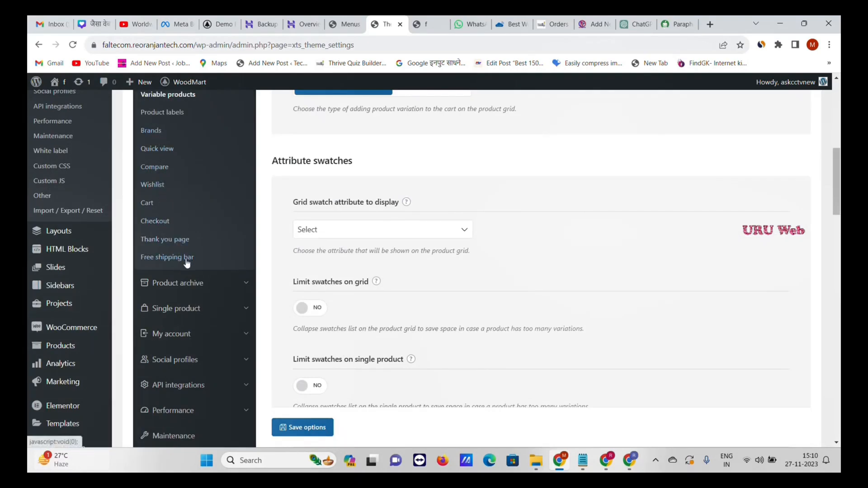
- Review the Product archive settings and the Login / Register and Dashboard options of My account
left_click(241, 291)
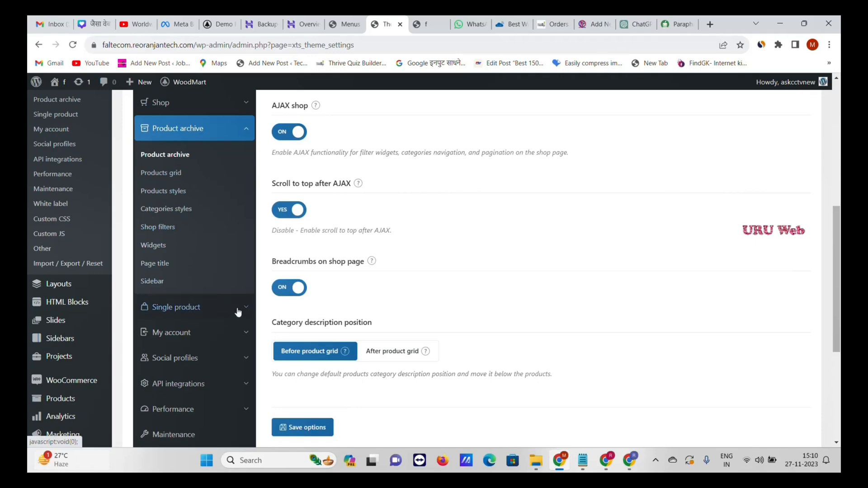
scroll(377, 246, "down", 5)
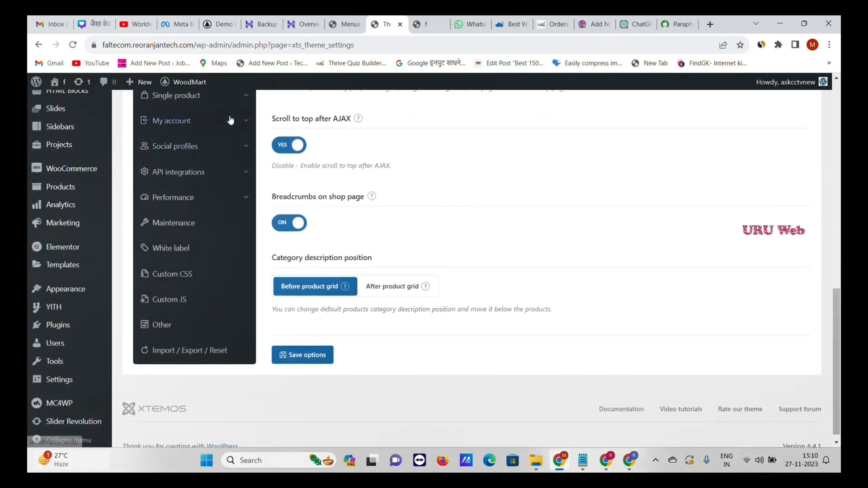
left_click(252, 117)
scroll(547, 233, "up", 6)
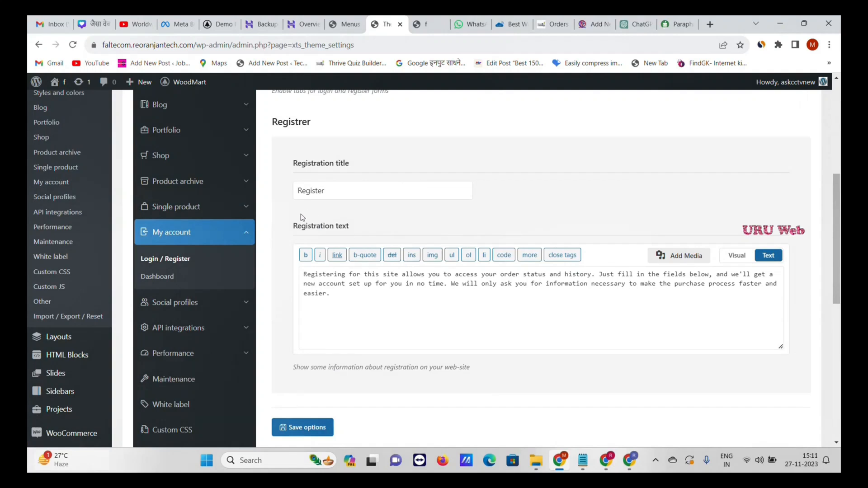
left_click(190, 284)
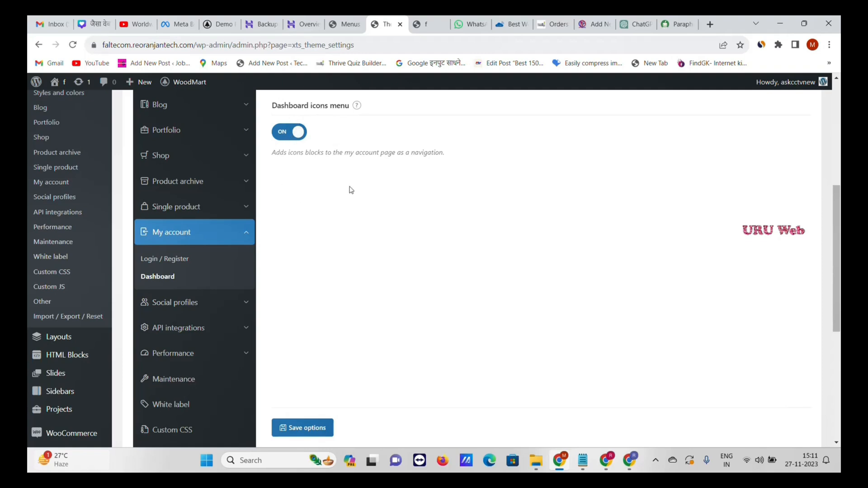
- Open the Social profiles settings and turn on the sticky social links
left_click(236, 311)
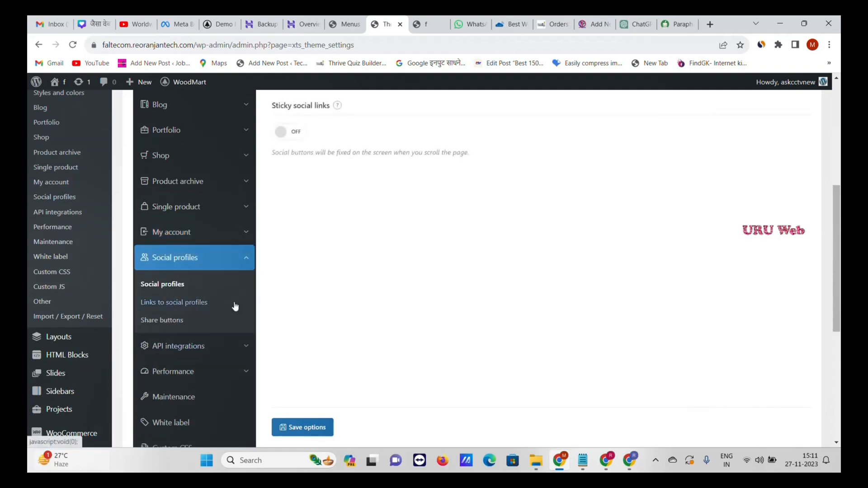
left_click(293, 131)
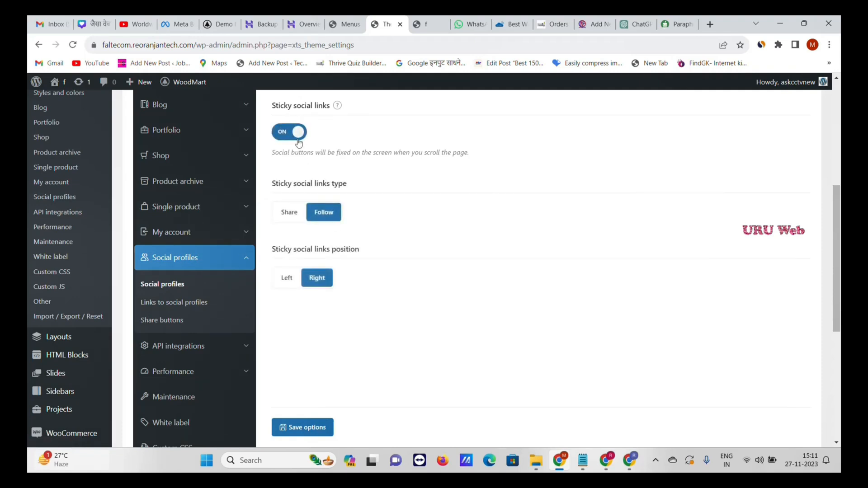
left_click(297, 136)
left_click(290, 134)
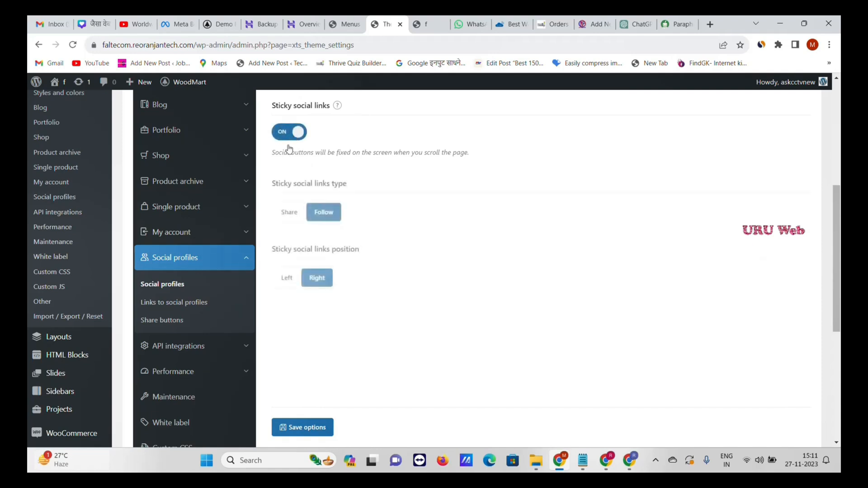
- Open Links to social profiles and look over its link fields for the social networks
left_click(194, 302)
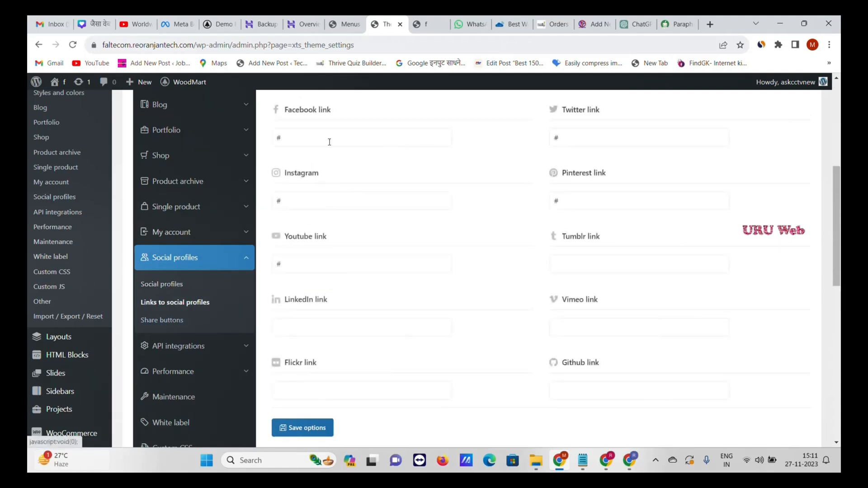
scroll(380, 144, "up", 2)
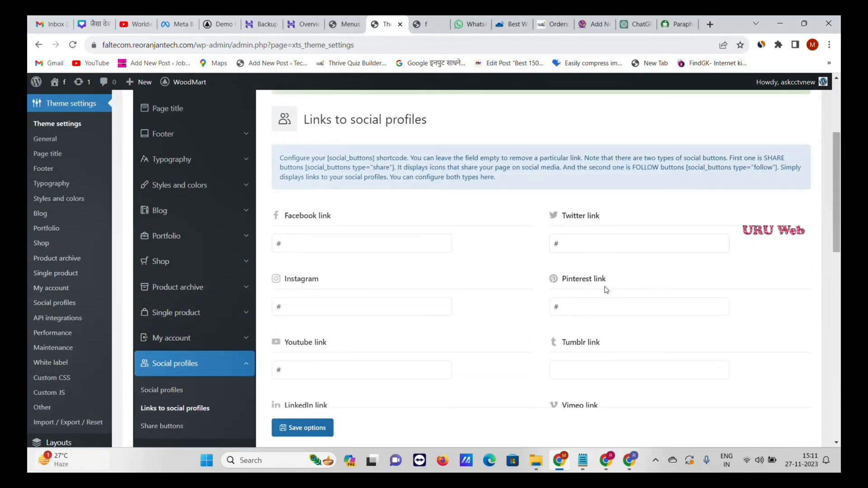
scroll(588, 294, "down", 2)
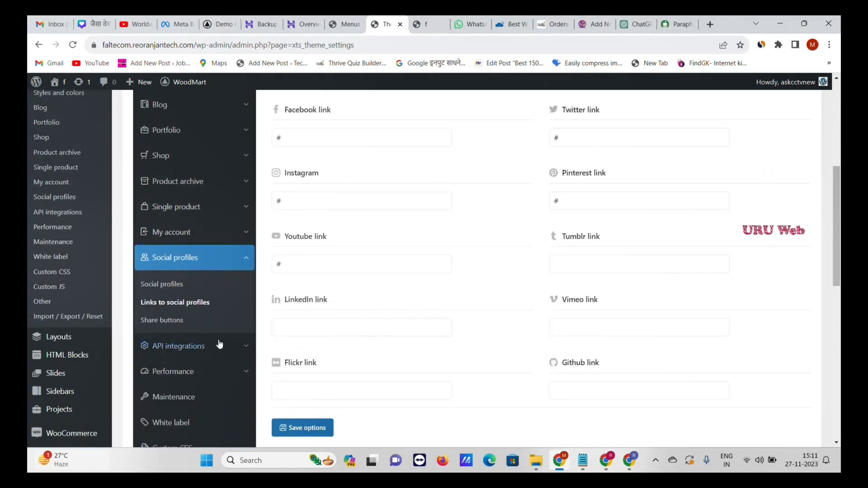
- Enable sharing in WhatsApp in the Share buttons settings and save the options
left_click(199, 320)
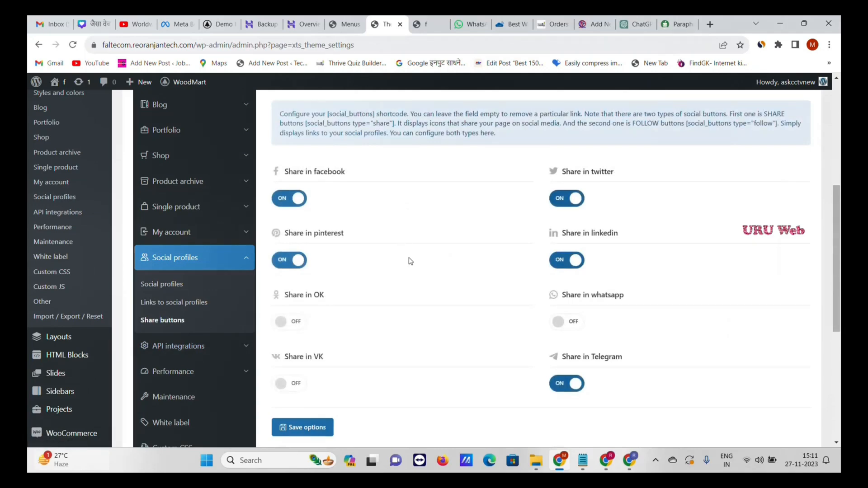
scroll(410, 261, "up", 5)
scroll(651, 328, "down", 1)
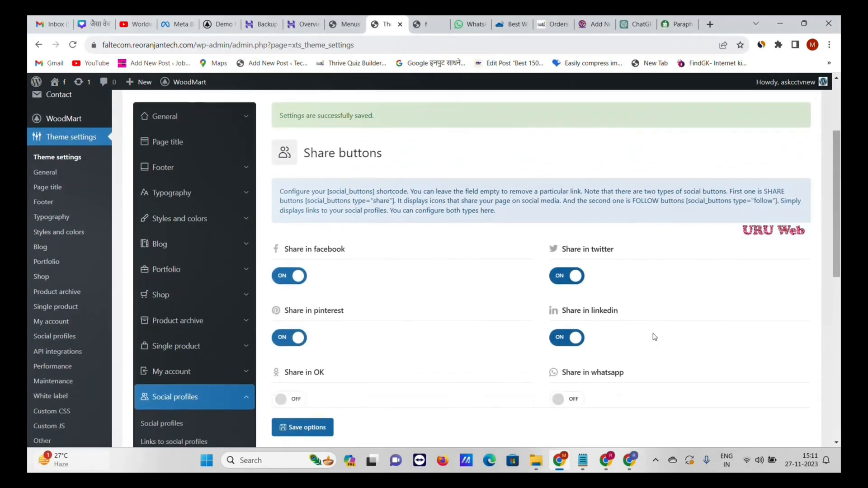
left_click(562, 365)
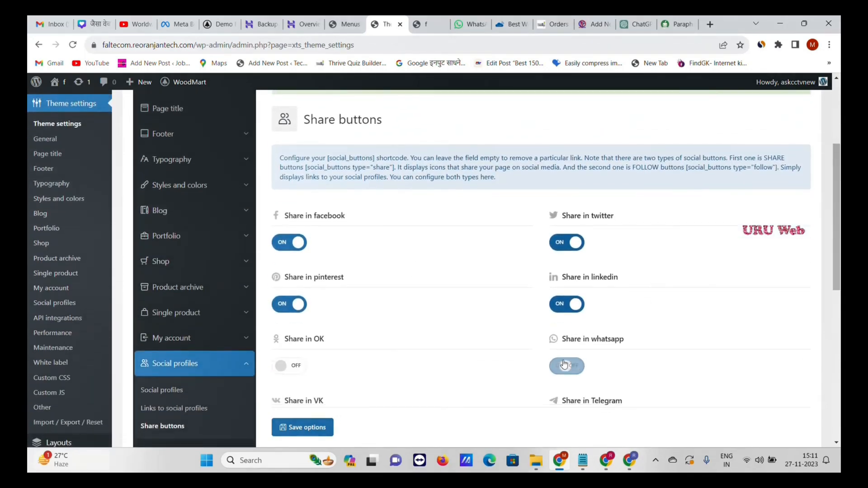
scroll(838, 250, "down", 3)
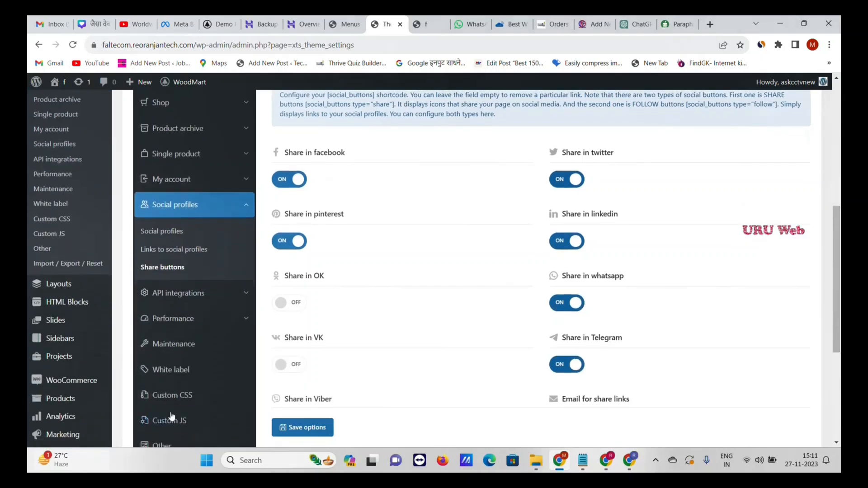
left_click(319, 430)
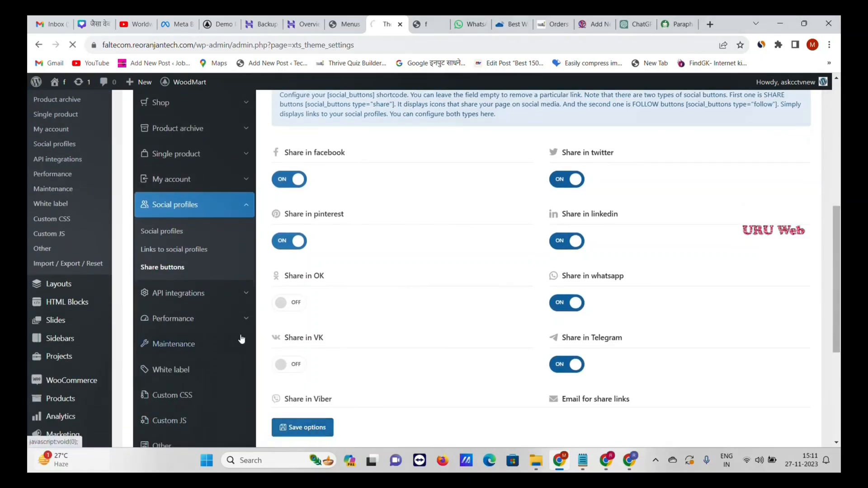
- Open the Instagram API settings under API integrations, try to connect the Instagram account, and return to the theme settings
left_click(242, 300)
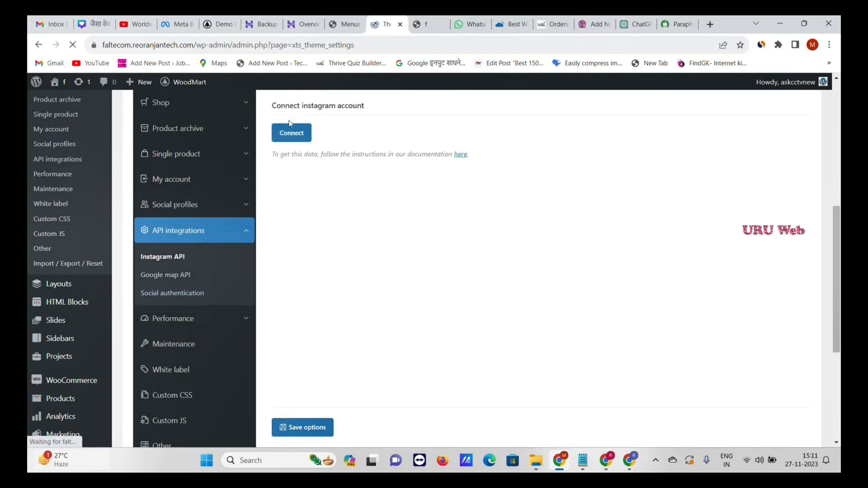
scroll(544, 231, "down", 4)
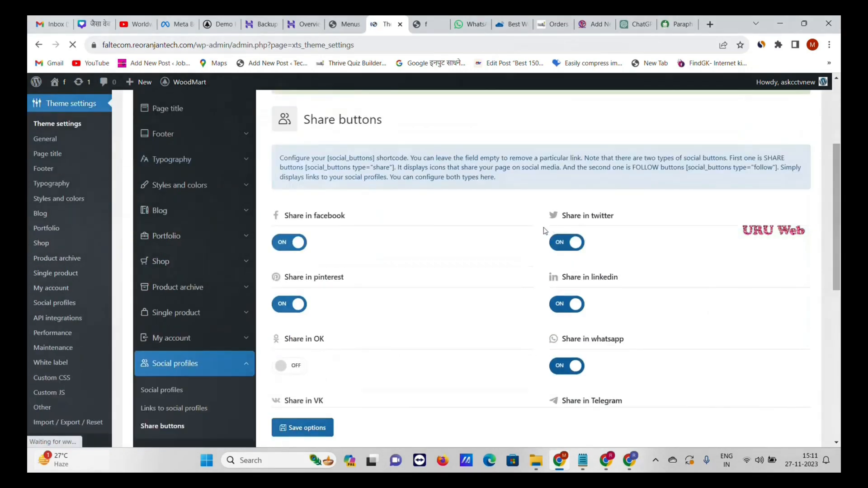
scroll(374, 297, "down", 3)
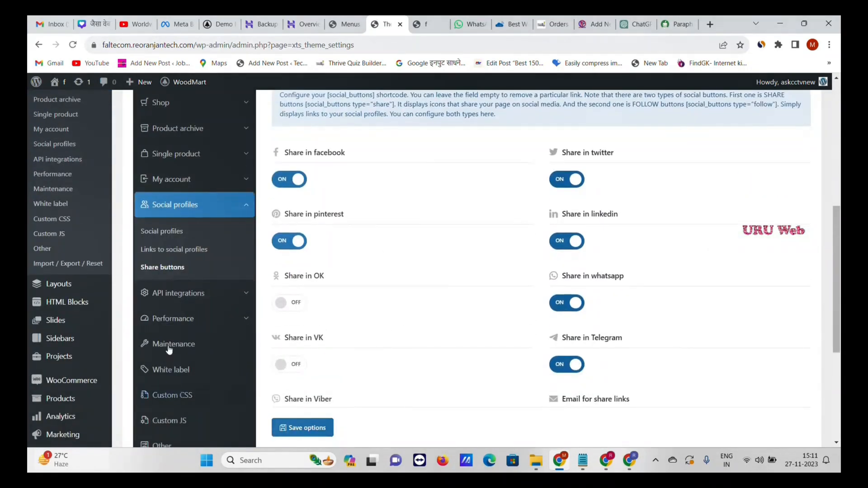
left_click(204, 297)
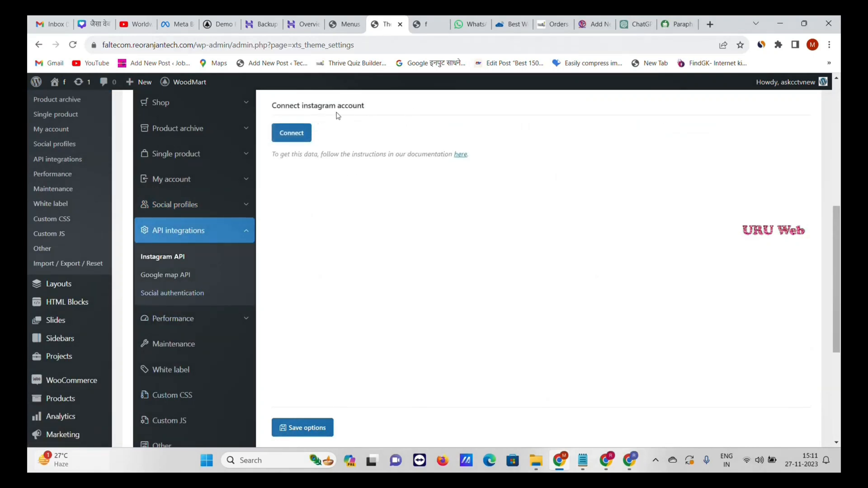
left_click(301, 132)
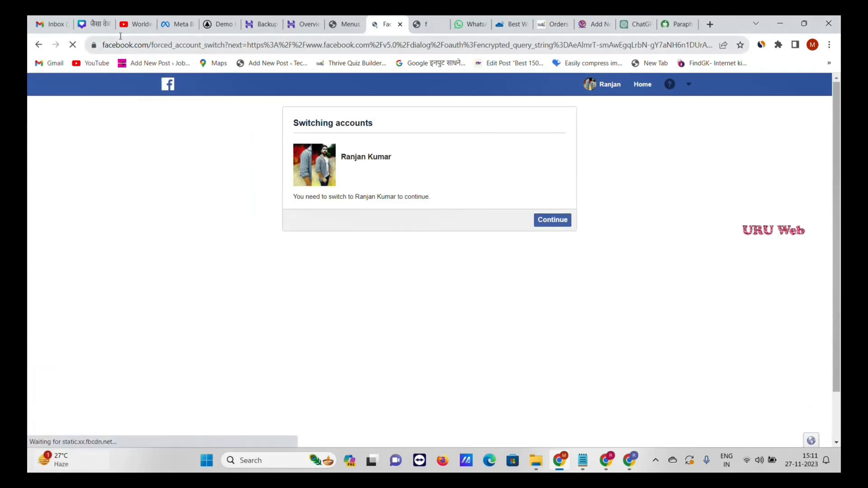
left_click(38, 44)
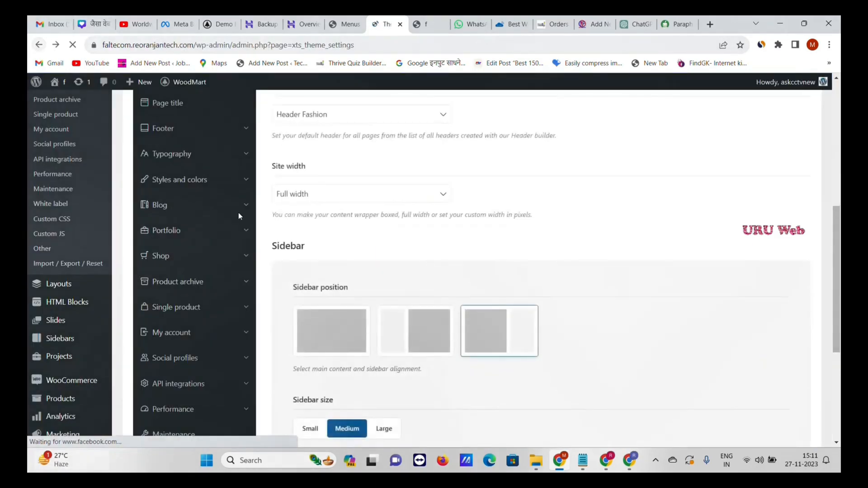
- Look over the Performance settings and open the Maintenance settings with the maintenance mode option
scroll(339, 204, "up", 2)
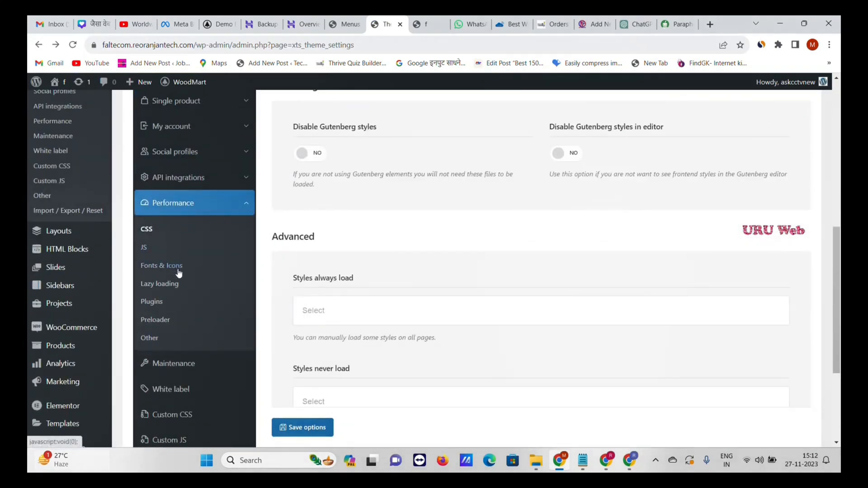
scroll(181, 272, "down", 1)
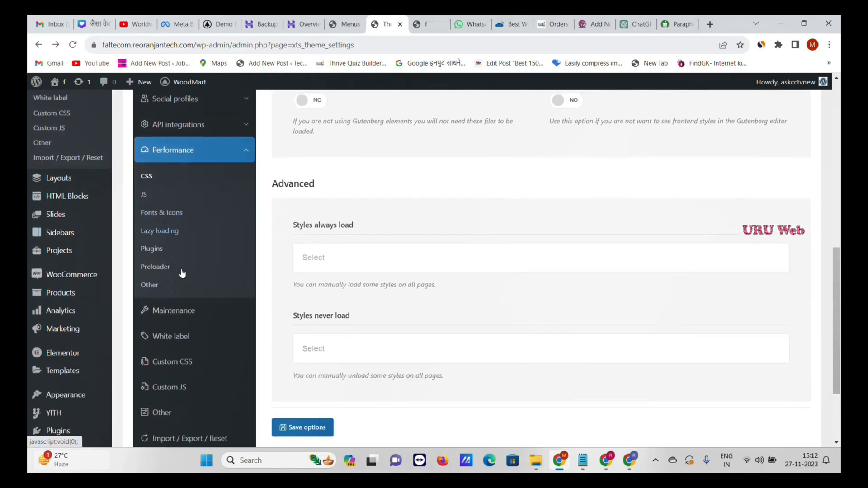
scroll(204, 280, "up", 1)
scroll(231, 293, "down", 1)
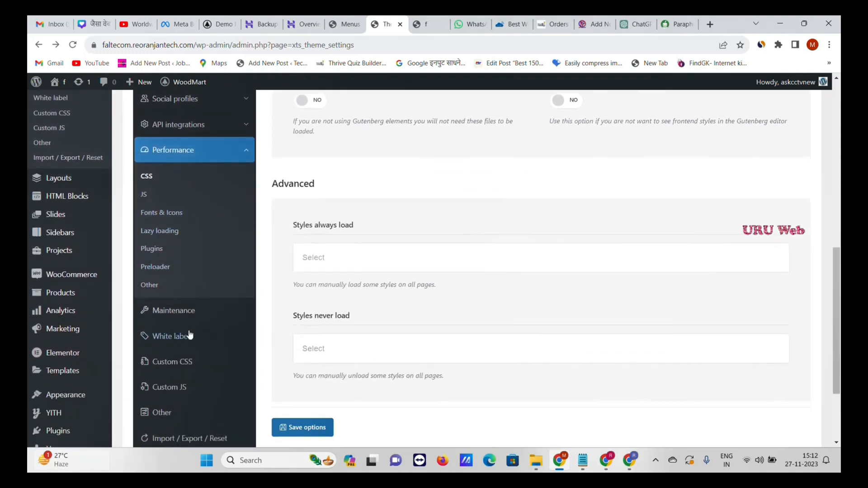
left_click(186, 311)
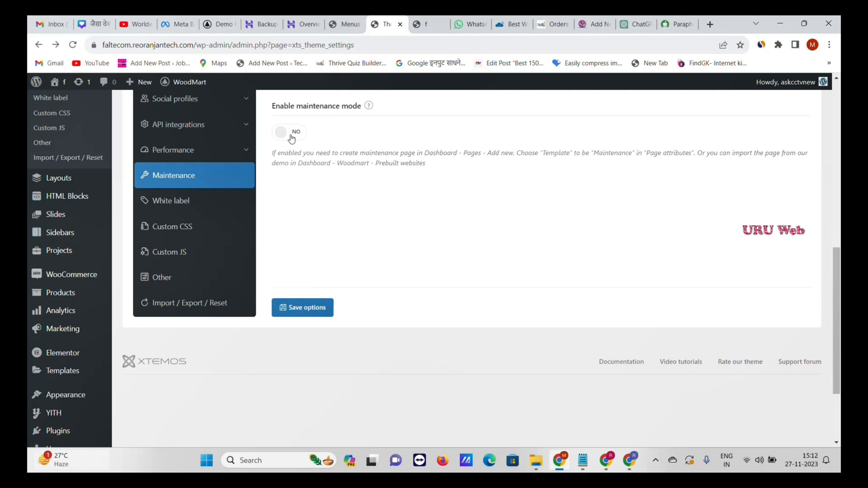
- Open the White label settings and review the dashboard page options and the Images section
left_click(213, 206)
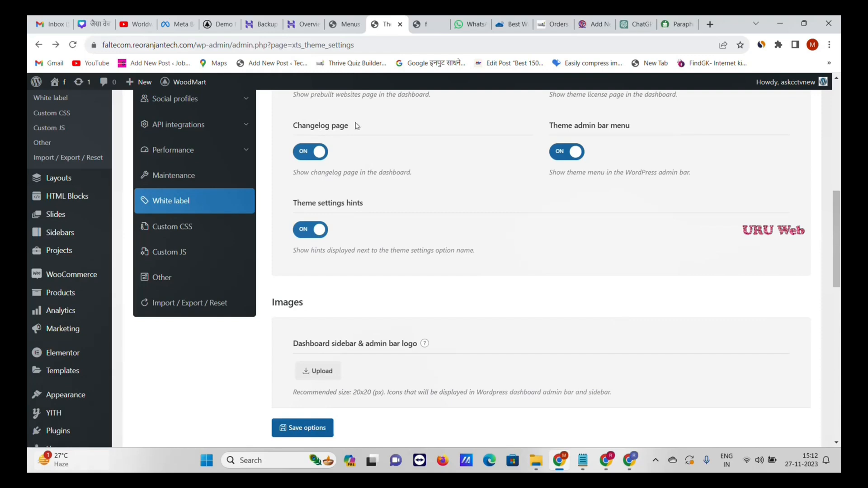
scroll(615, 131, "up", 4)
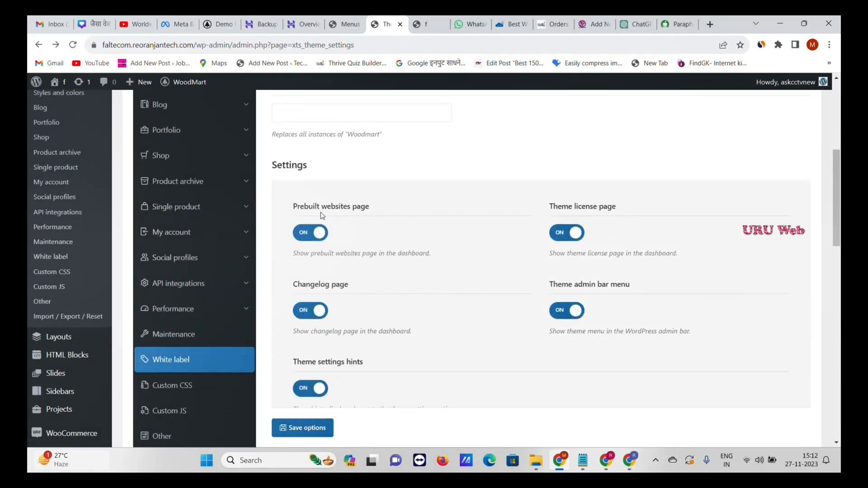
scroll(322, 215, "up", 1)
scroll(322, 216, "down", 4)
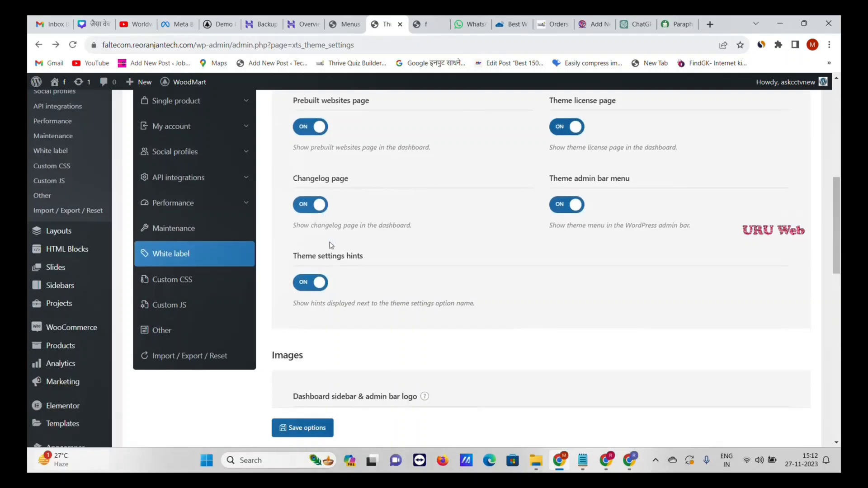
scroll(332, 253, "down", 3)
scroll(347, 281, "down", 3)
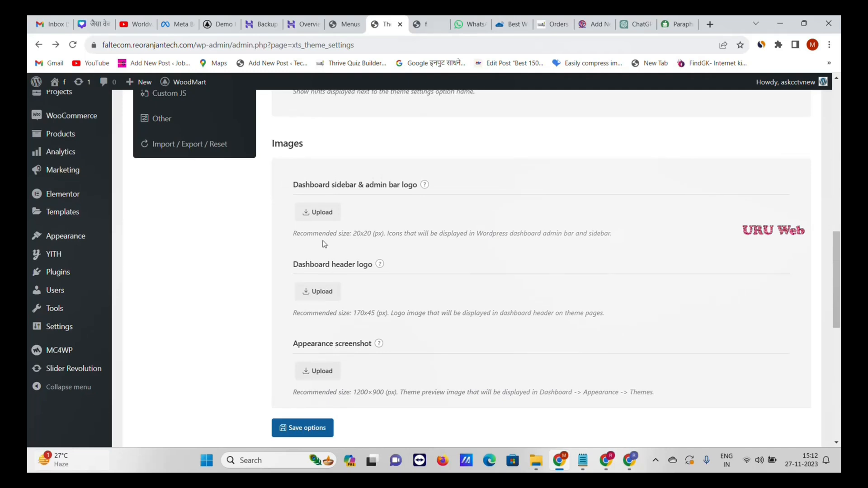
- Use the URU Web image Untitled-2-1.png for the dashboard sidebar & admin bar logo and the dashboard header logo, and save the options
left_click(319, 216)
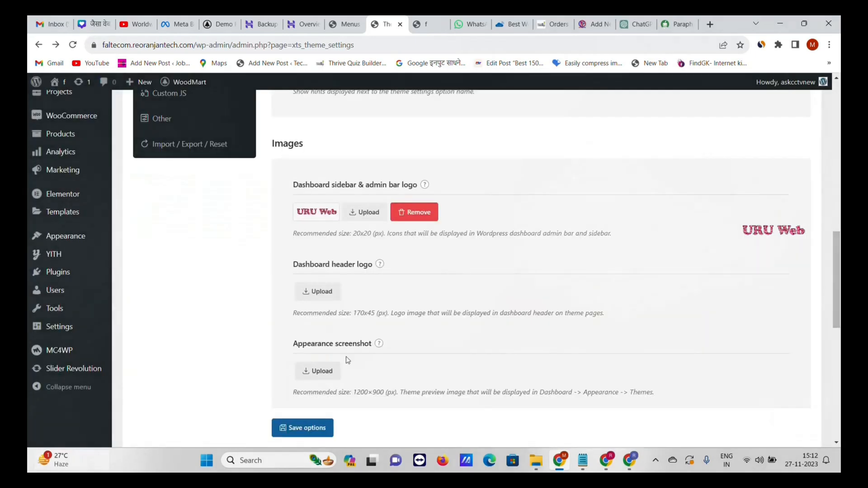
left_click(328, 300)
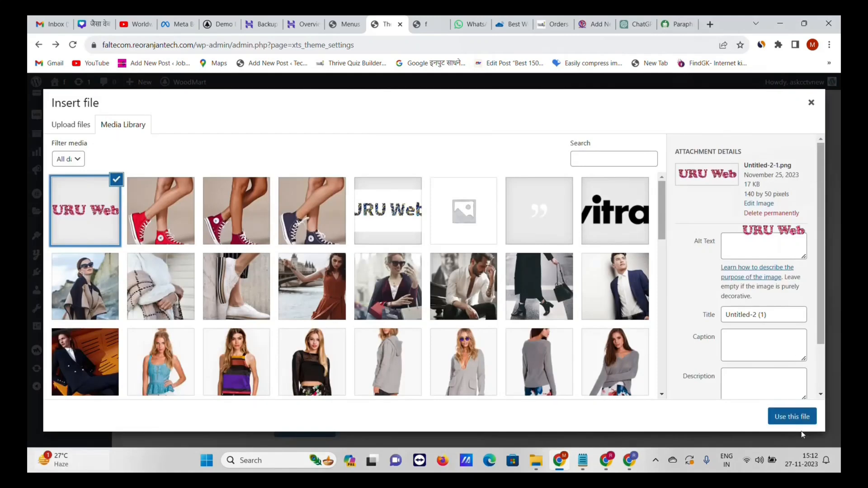
left_click(795, 418)
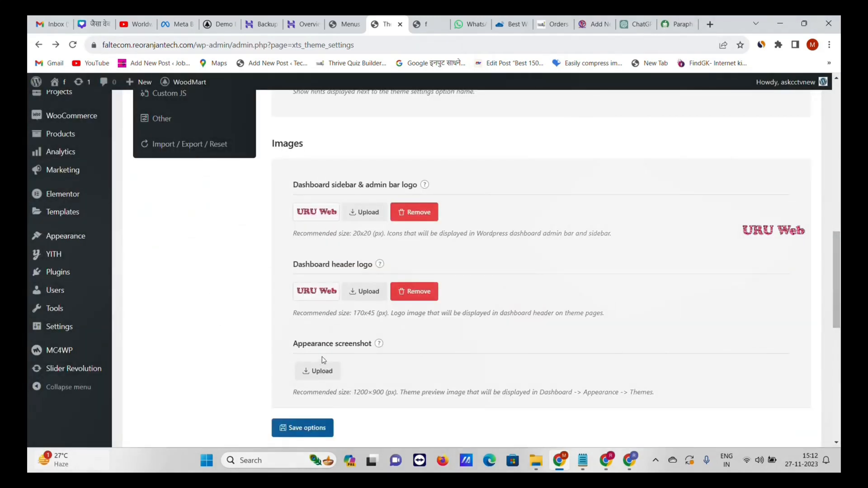
scroll(353, 229, "up", 3)
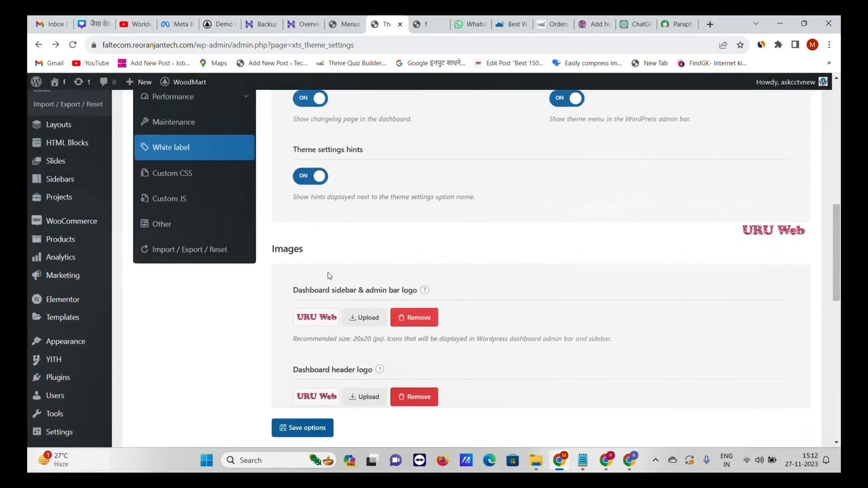
left_click(312, 428)
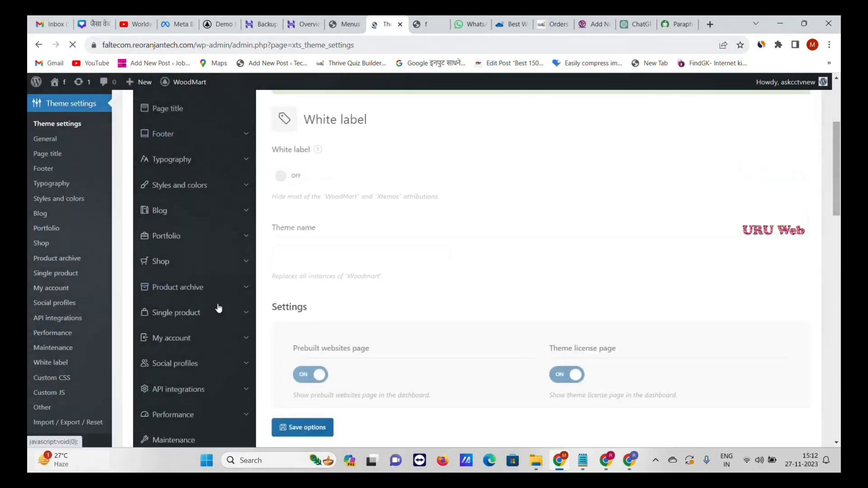
- Open the Footer theme settings and review the footer content layouts and style options
scroll(217, 306, "down", 7)
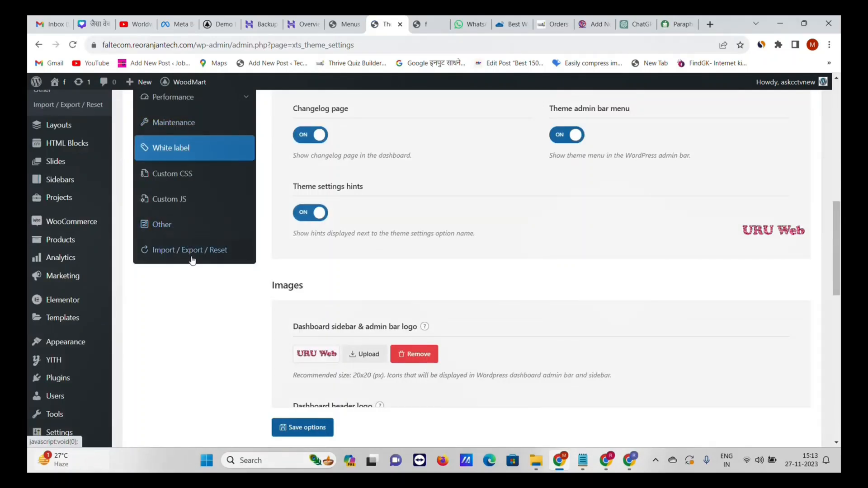
scroll(243, 248, "up", 7)
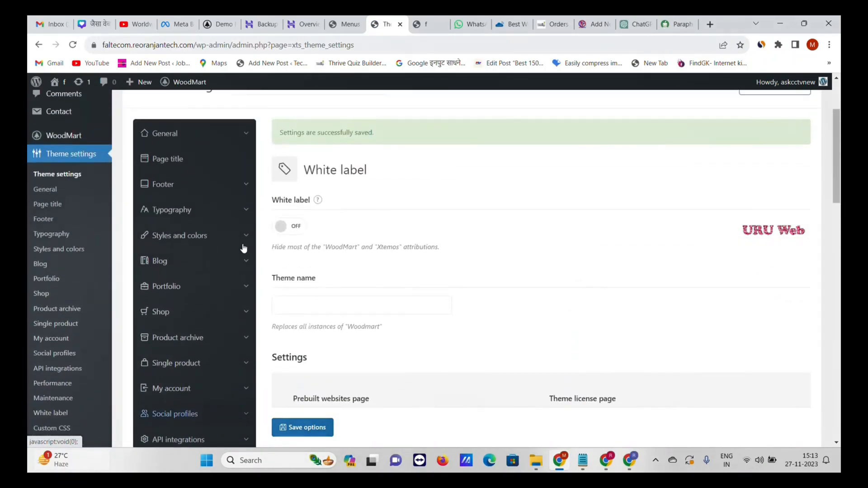
scroll(243, 248, "up", 1)
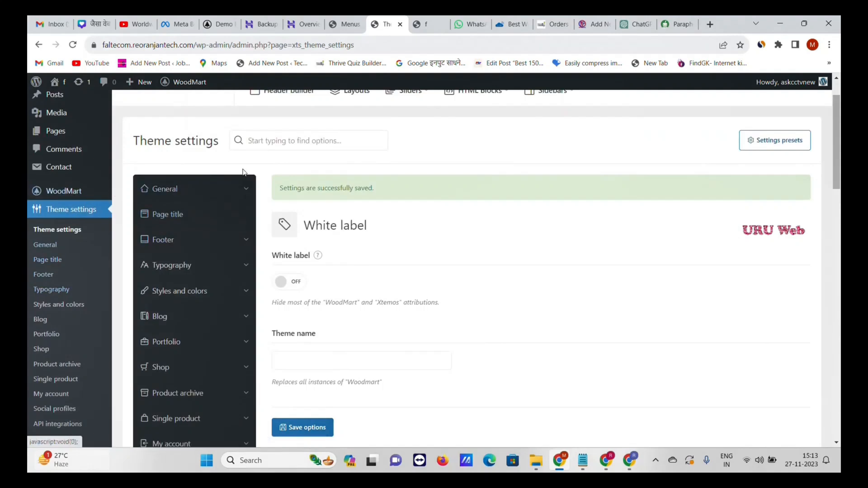
scroll(253, 289, "down", 1)
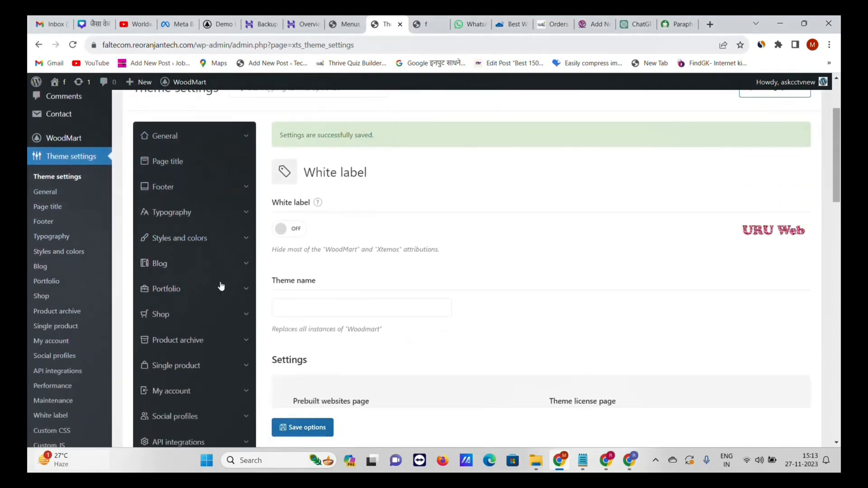
left_click(61, 227)
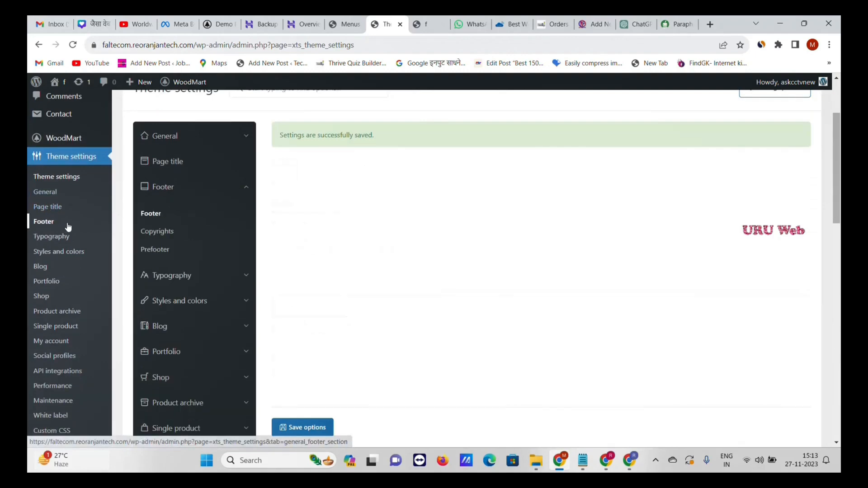
scroll(414, 282, "down", 1)
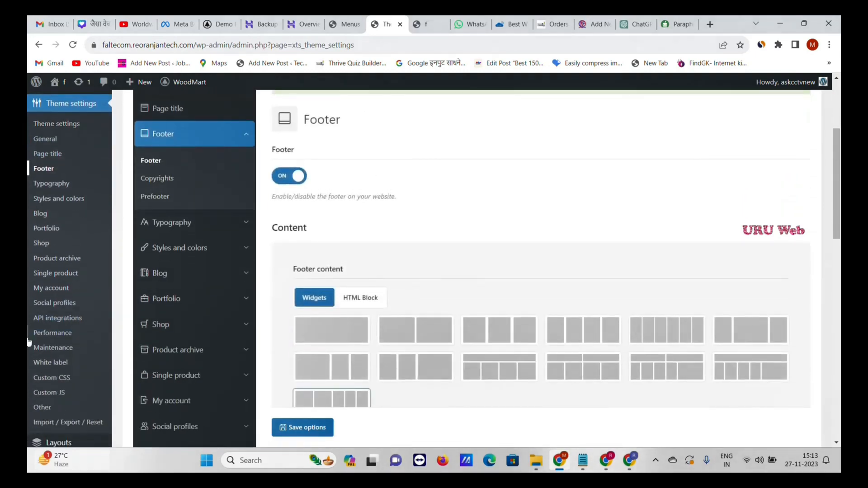
scroll(95, 280, "down", 3)
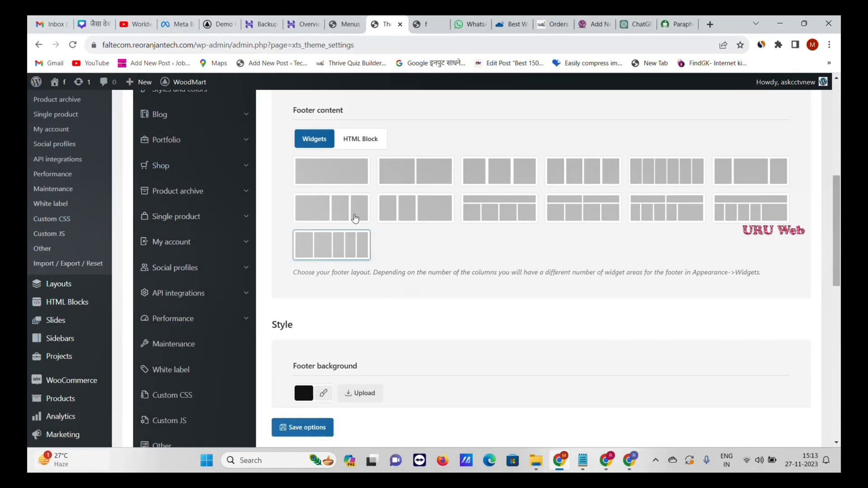
scroll(355, 218, "down", 2)
scroll(169, 329, "up", 3)
scroll(170, 329, "up", 4)
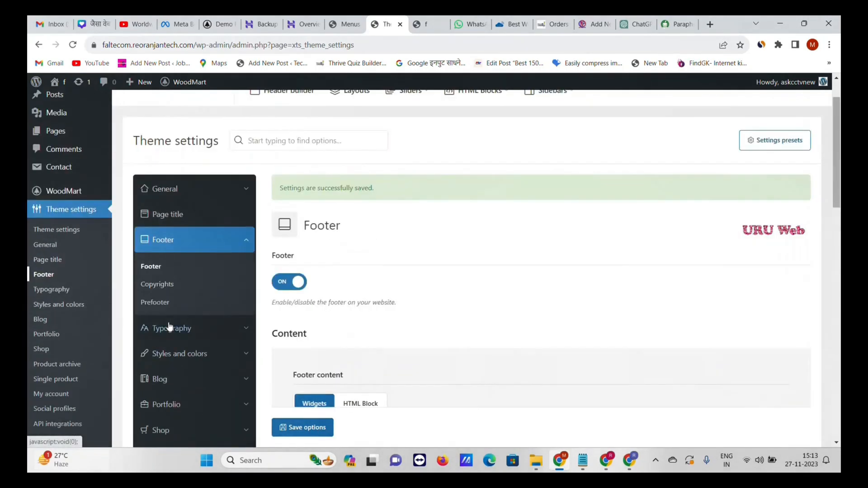
mouse_move(81, 193)
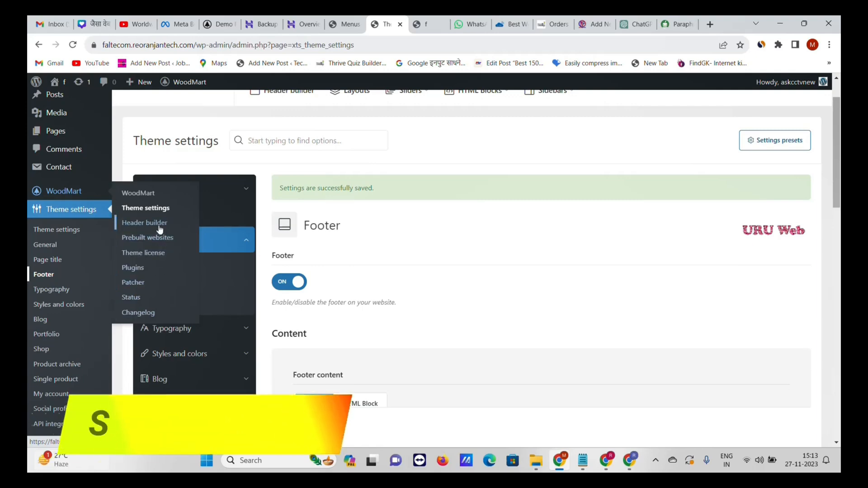
- Switch to the store's home page and look over its newsletter, news and bestsellers sections
left_click(422, 24)
scroll(413, 225, "up", 15)
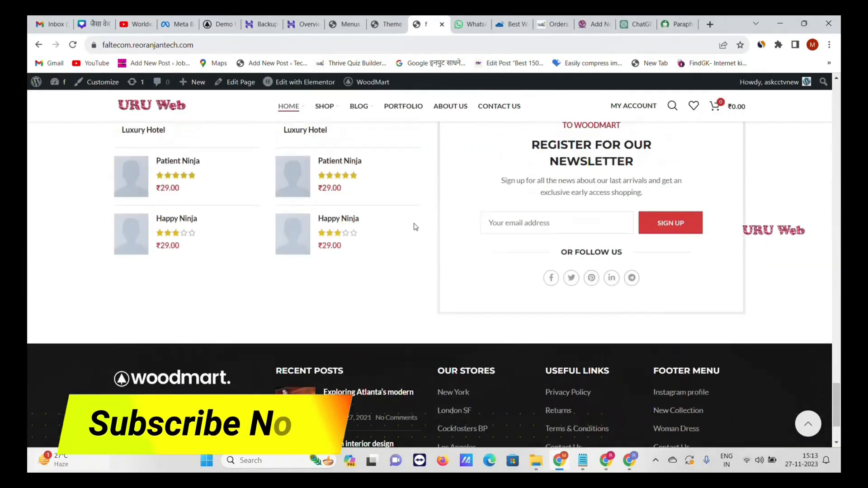
scroll(413, 224, "down", 1)
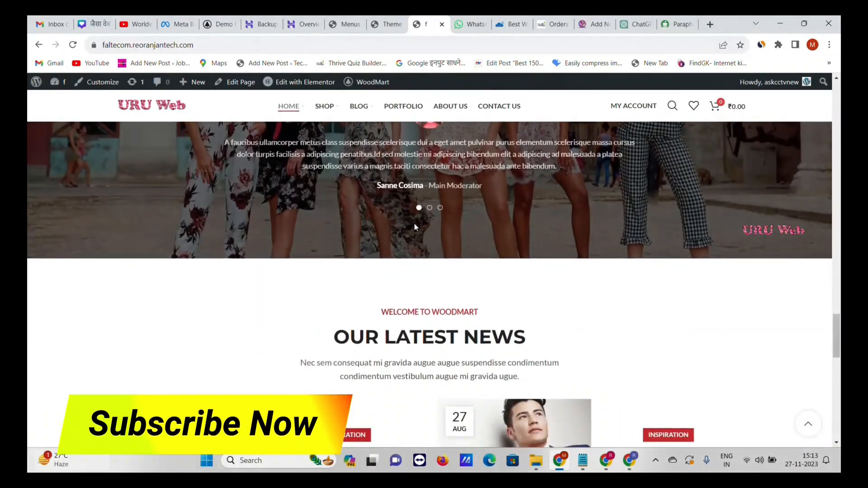
scroll(414, 208, "up", 10)
scroll(413, 191, "up", 1)
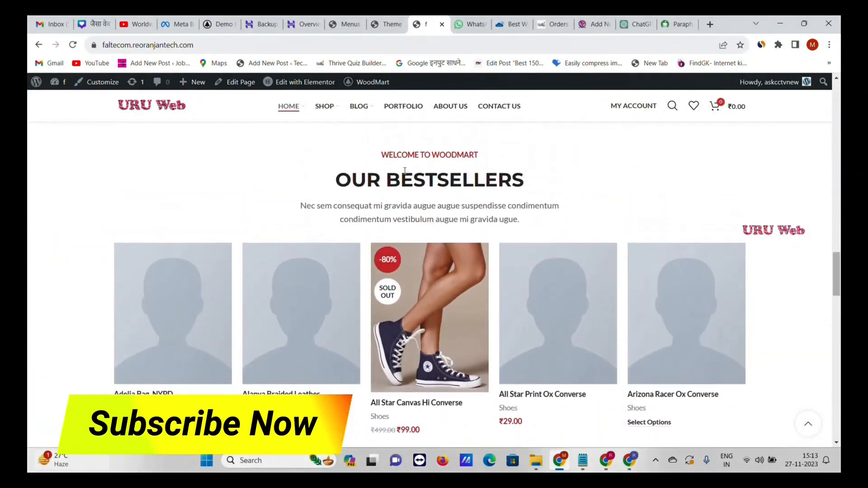
- Open the home page for editing in Elementor, and switch to the Uru Web WhatsApp channel invite page
mouse_move(366, 89)
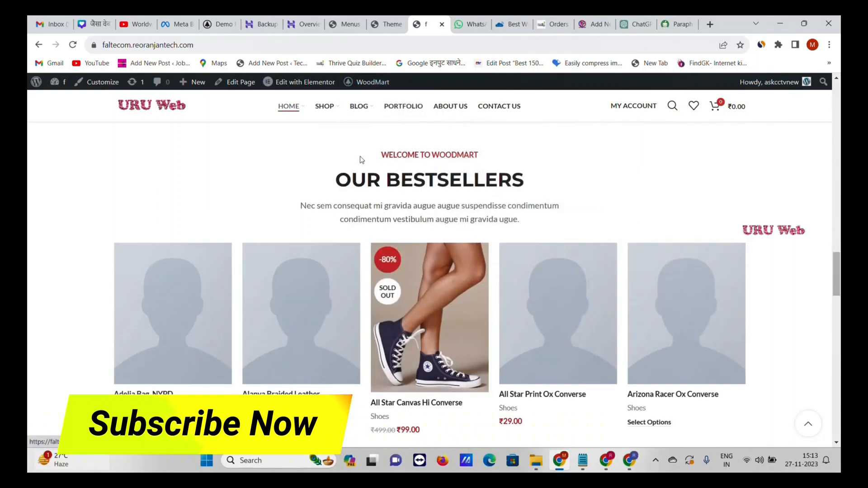
left_click(299, 85)
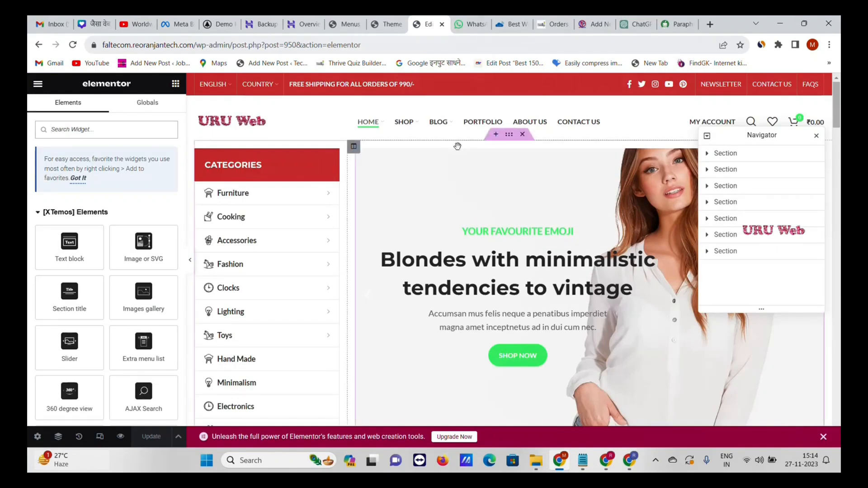
left_click(473, 20)
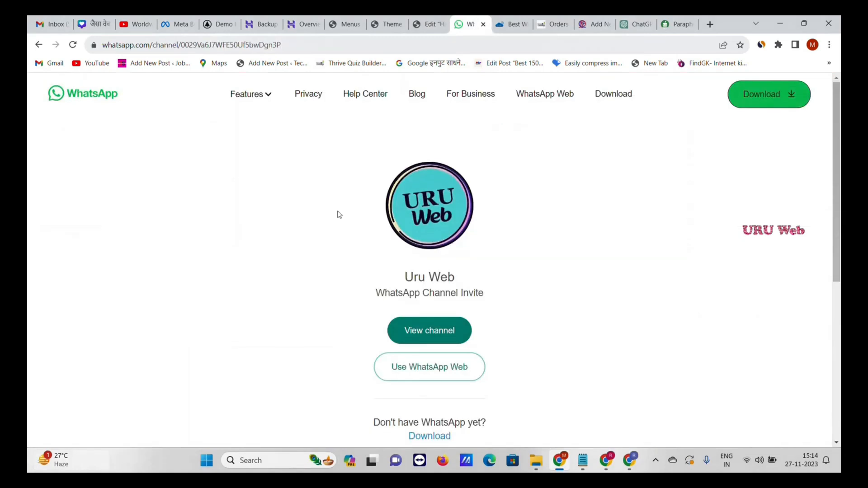
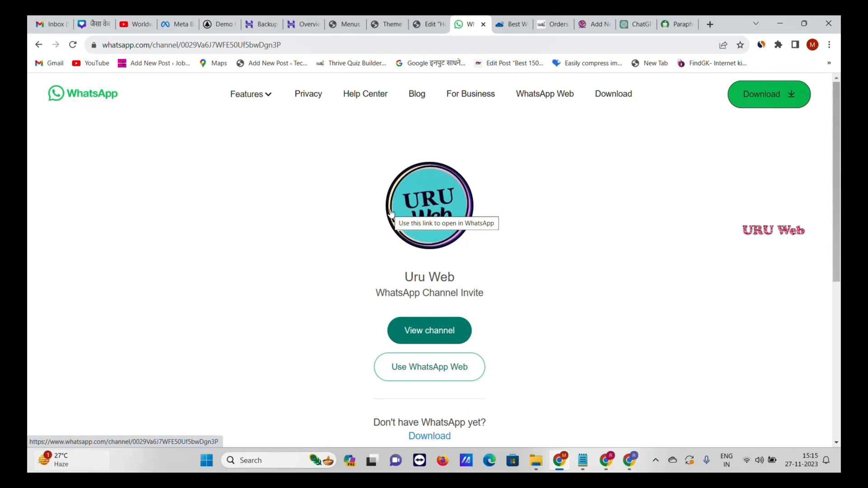
- Return to the home page in Elementor and change the Featured Products section's subtitle to WELCOME TO URU Web
left_click(428, 24)
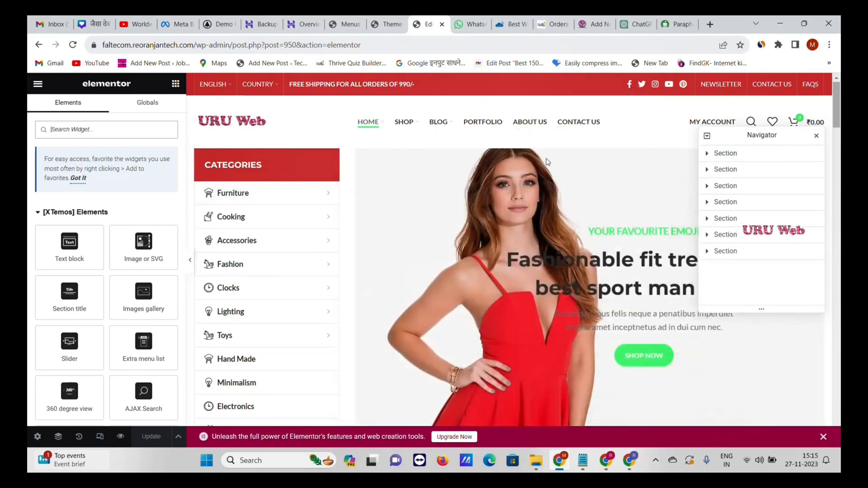
scroll(678, 169, "down", 7)
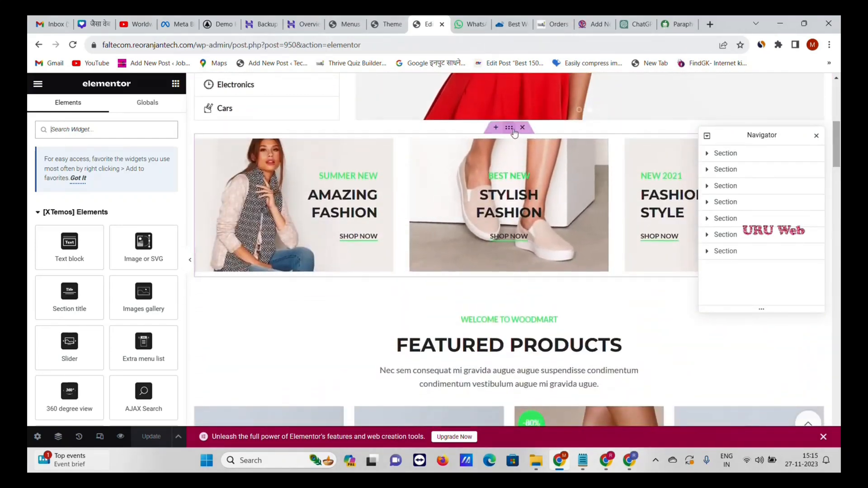
mouse_move(509, 131)
left_mouse_down()
mouse_move(518, 246)
mouse_move(515, 136)
mouse_move(509, 145)
left_mouse_up()
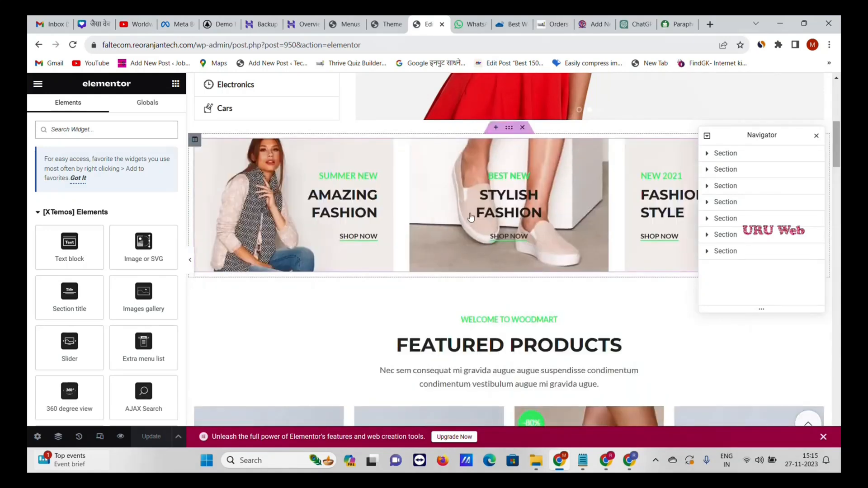
scroll(470, 219, "down", 1)
left_click(474, 266)
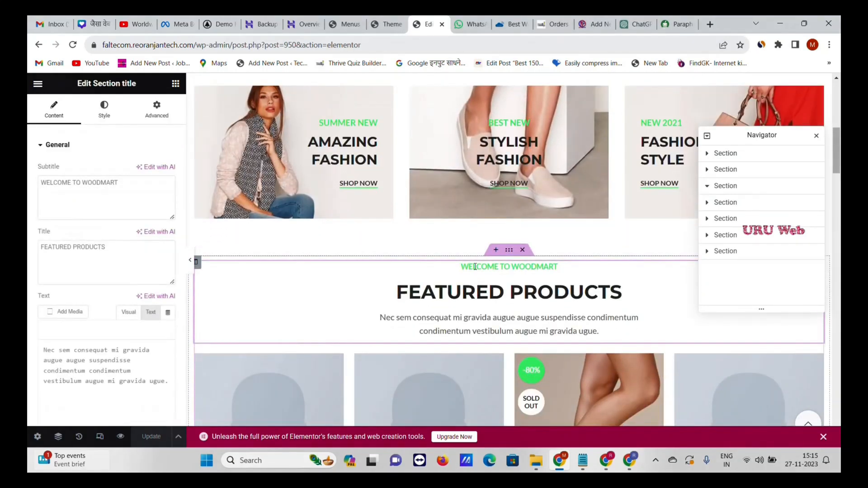
double_click(478, 266)
left_click(125, 186)
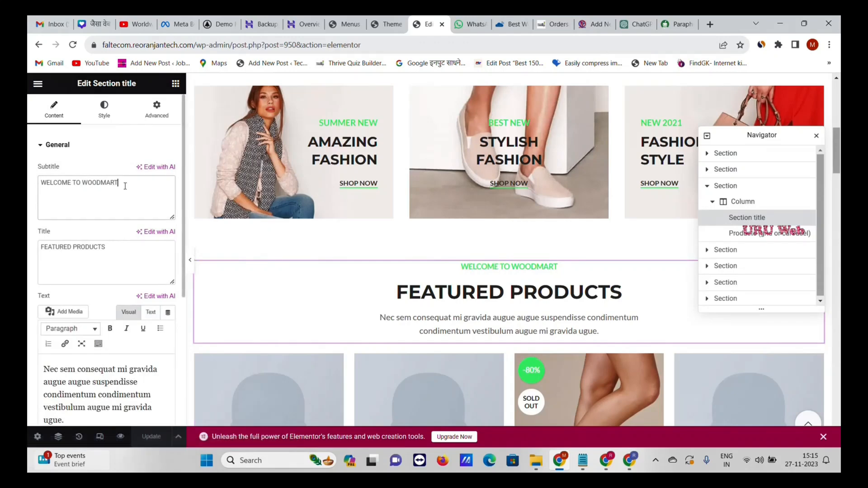
left_click_drag(83, 183, 129, 180)
type("URU Web")
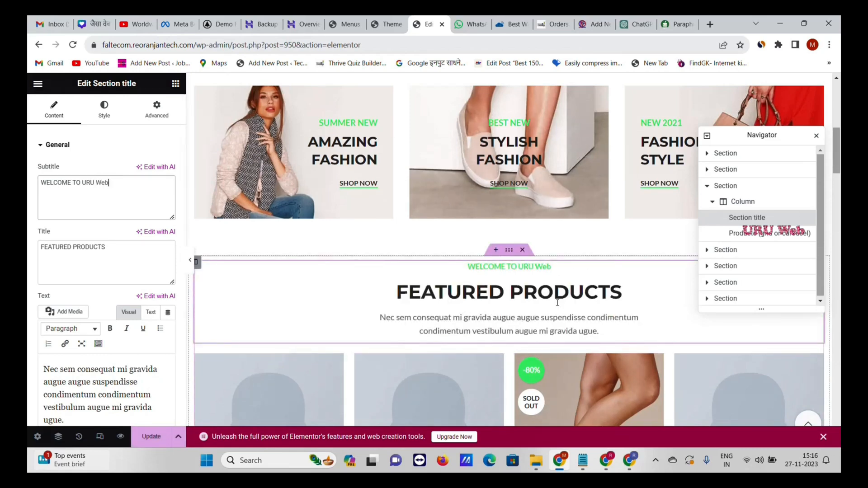
- Change the subtitle of the Our Bestsellers section title to WELCOME TO URU Web
scroll(475, 298, "down", 1)
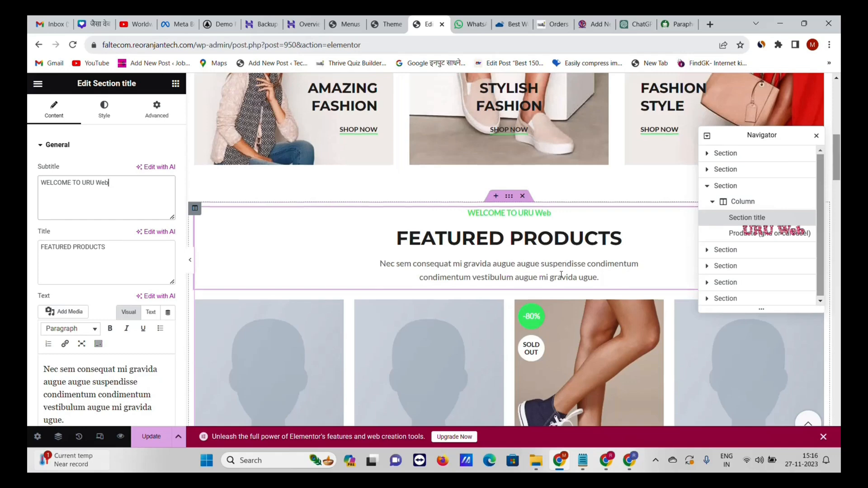
scroll(563, 280, "down", 4)
scroll(571, 310, "down", 7)
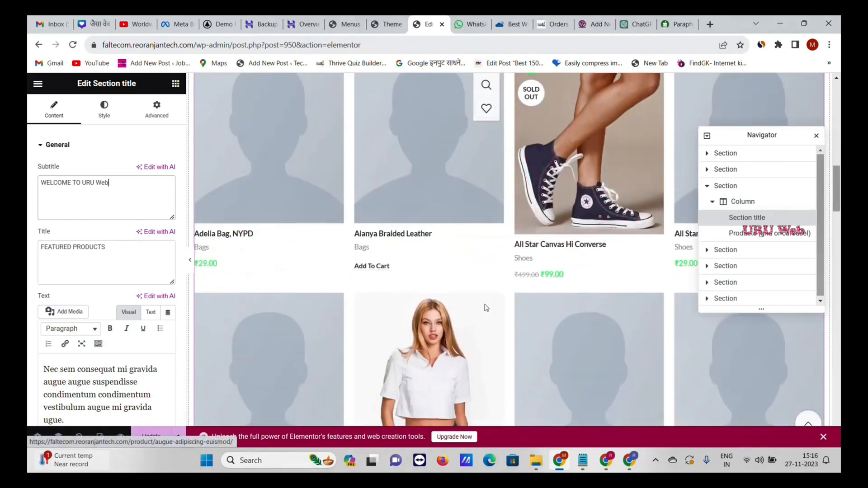
scroll(517, 311, "down", 2)
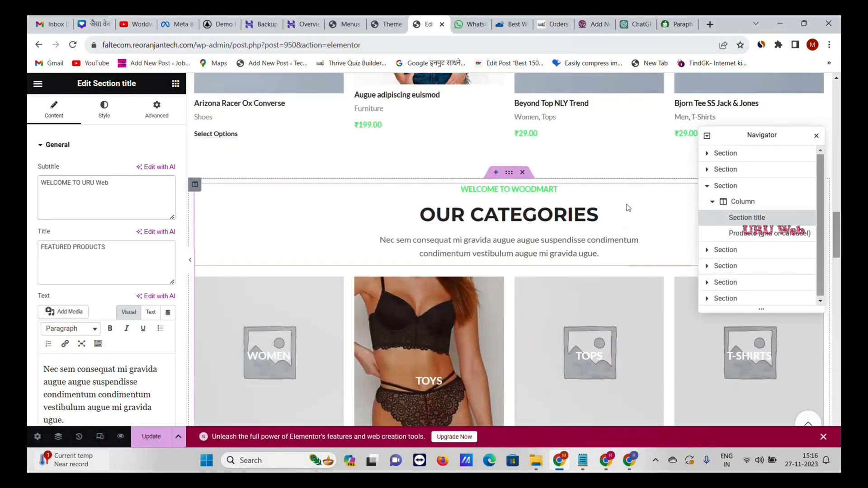
scroll(627, 208, "down", 8)
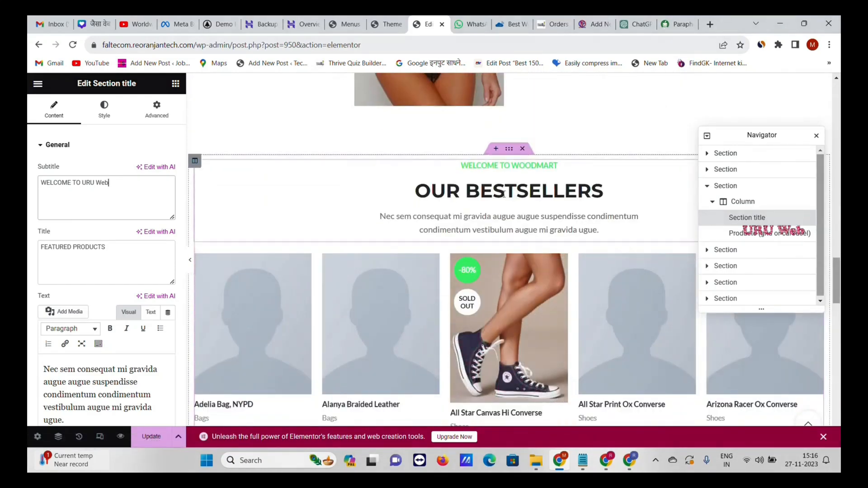
left_click(522, 169)
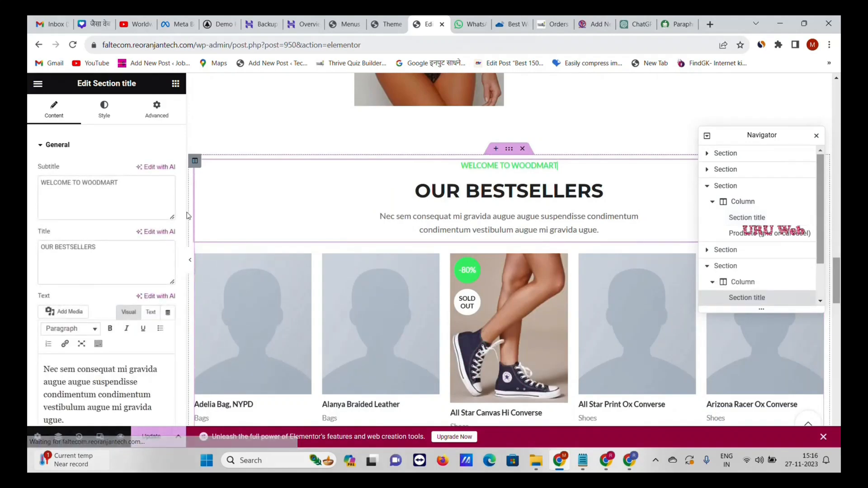
double_click(84, 182)
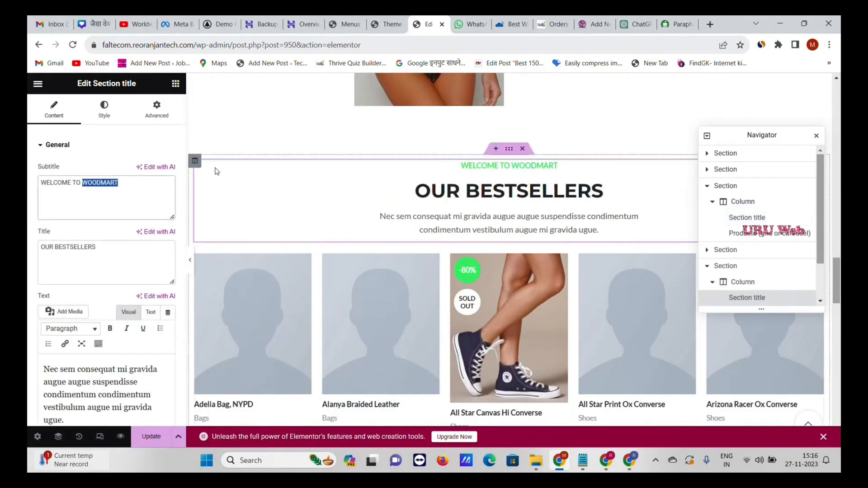
type("URU Web")
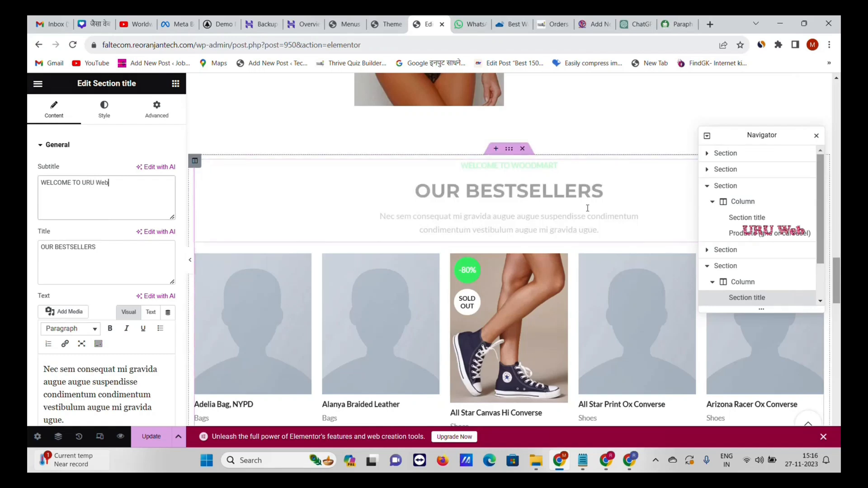
- Add a trial item to the Customers Reviews testimonials, review its image, name, title and text fields, and delete it
scroll(587, 208, "down", 4)
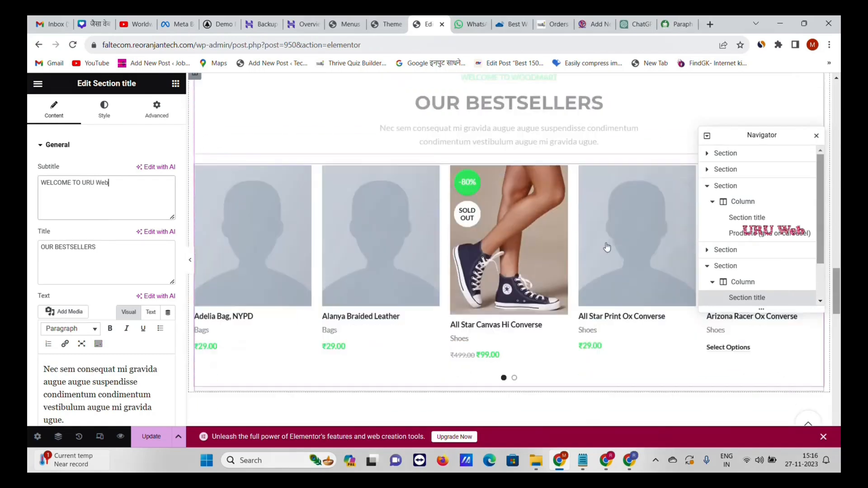
scroll(398, 295, "down", 6)
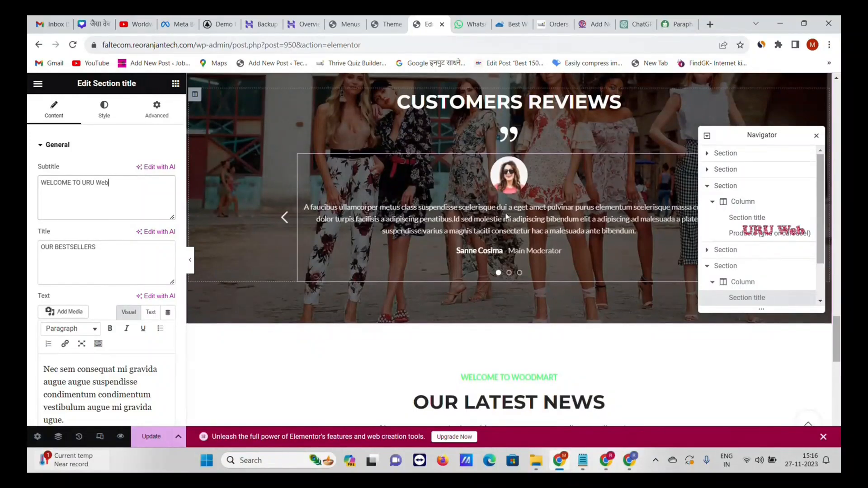
left_click(522, 208)
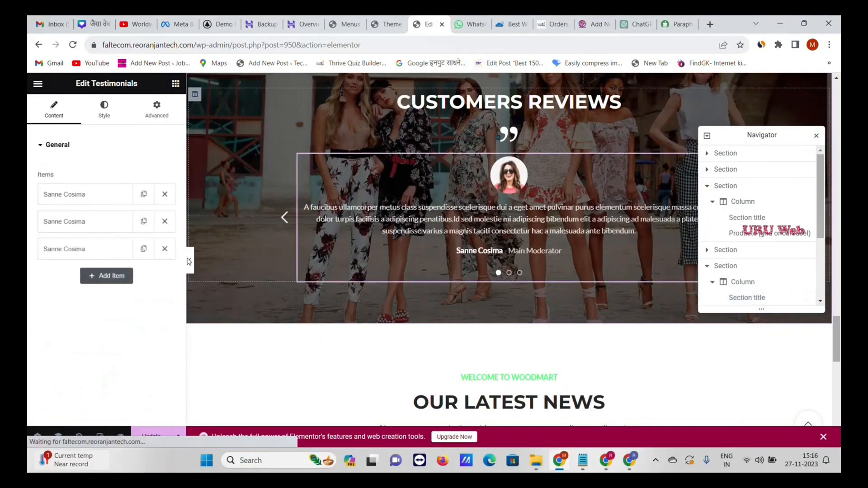
left_click(109, 279)
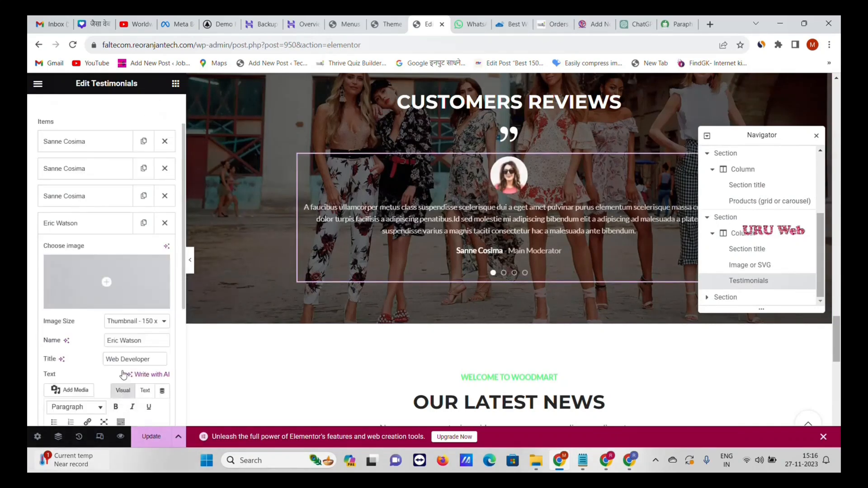
scroll(119, 375, "down", 1)
scroll(122, 363, "down", 2)
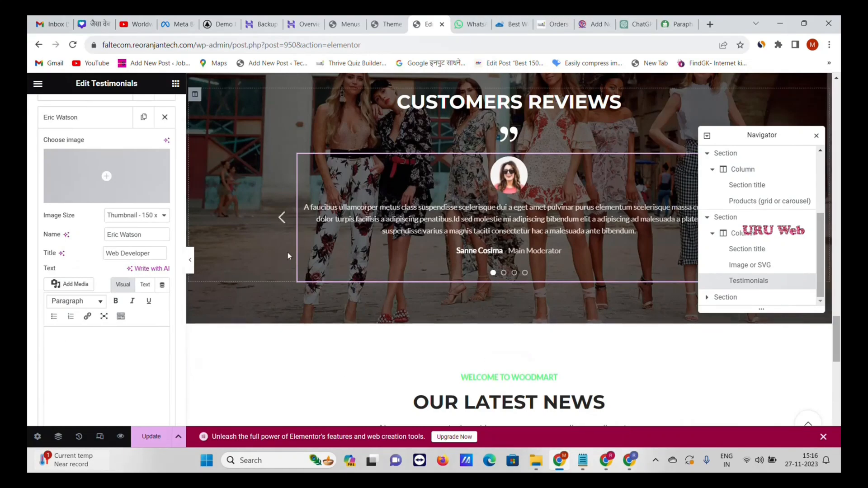
scroll(412, 319, "down", 3)
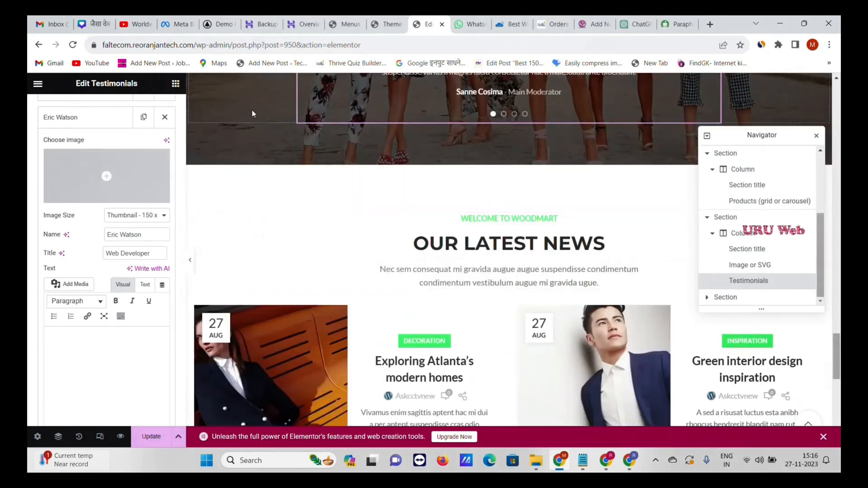
left_click(165, 117)
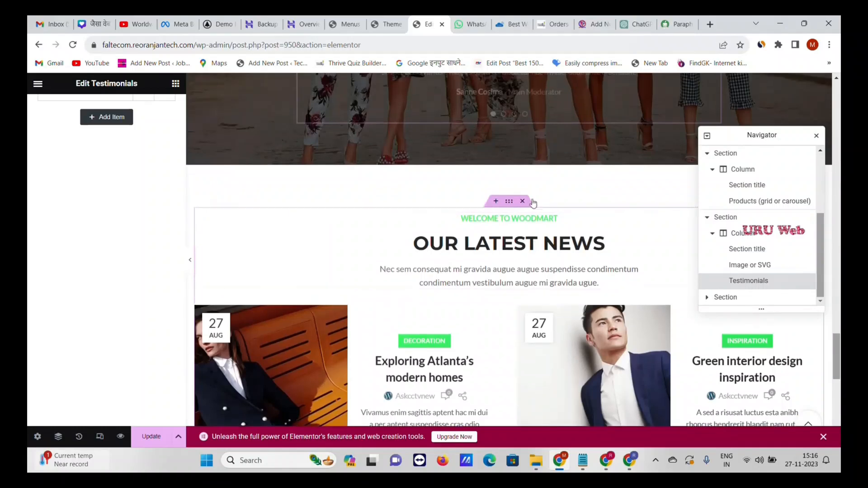
- Look over the Our Latest News section, the empty widget area and the footer of the home page
scroll(664, 231, "down", 1)
scroll(520, 308, "down", 5)
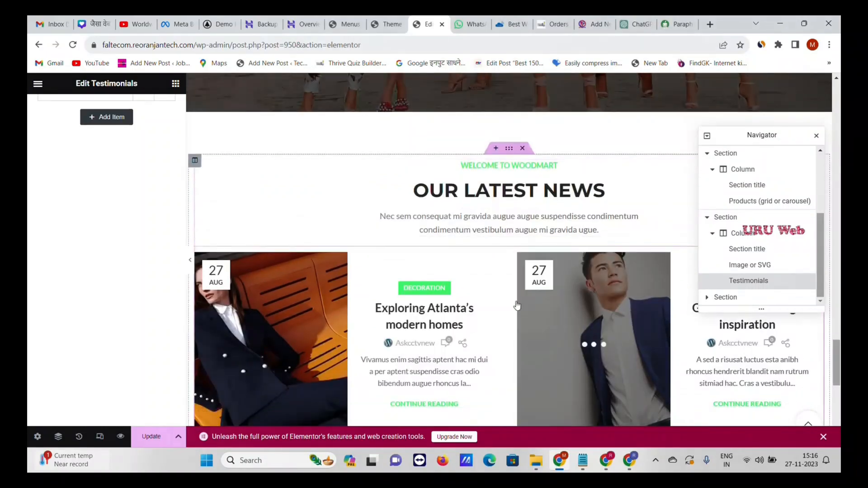
scroll(536, 329, "down", 3)
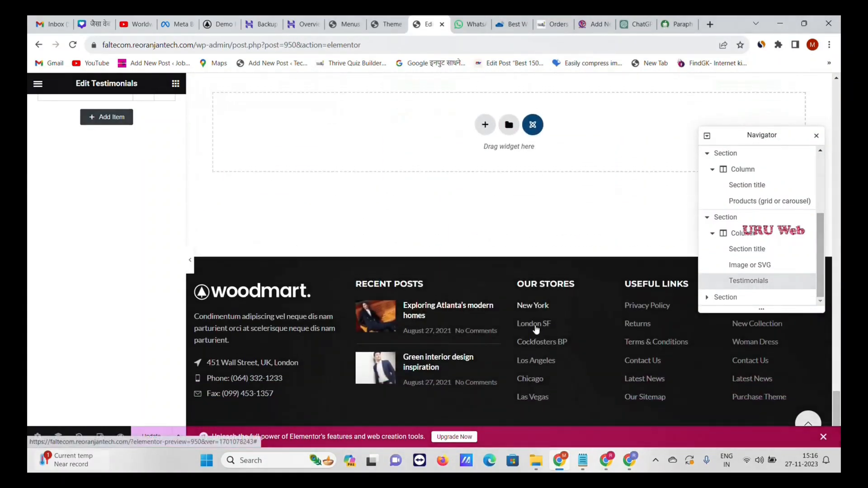
scroll(533, 328, "up", 2)
scroll(520, 273, "down", 2)
scroll(520, 270, "up", 6)
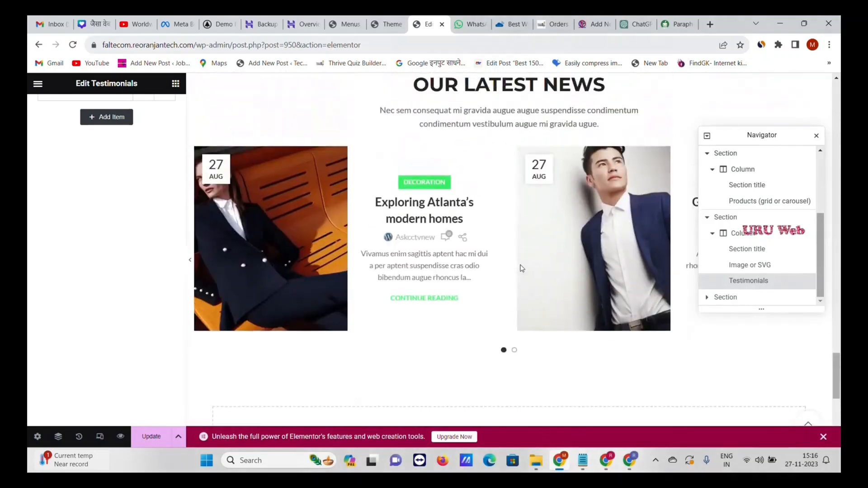
scroll(520, 270, "down", 5)
scroll(521, 269, "up", 1)
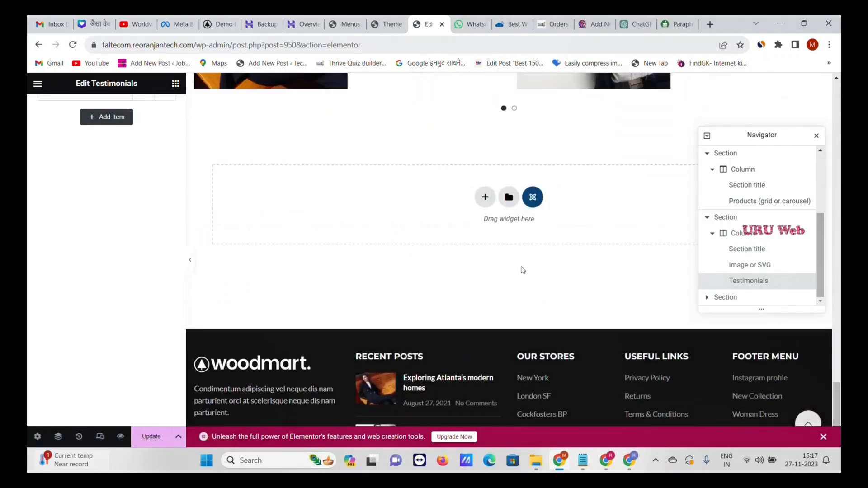
scroll(520, 270, "down", 1)
scroll(521, 270, "up", 3)
scroll(522, 270, "down", 2)
scroll(523, 270, "up", 4)
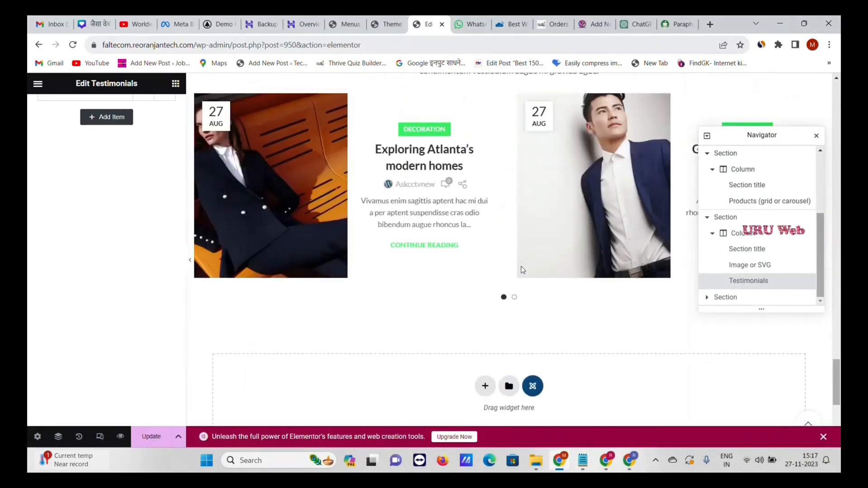
scroll(522, 269, "down", 3)
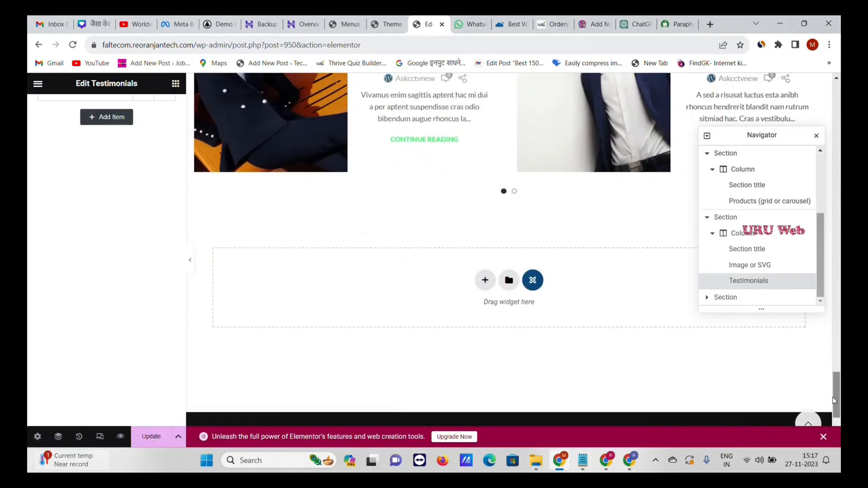
- Add a trial banner to the banners carousel above Featured Products, review its link and image options, and delete it
left_click_drag(836, 391, 841, 137)
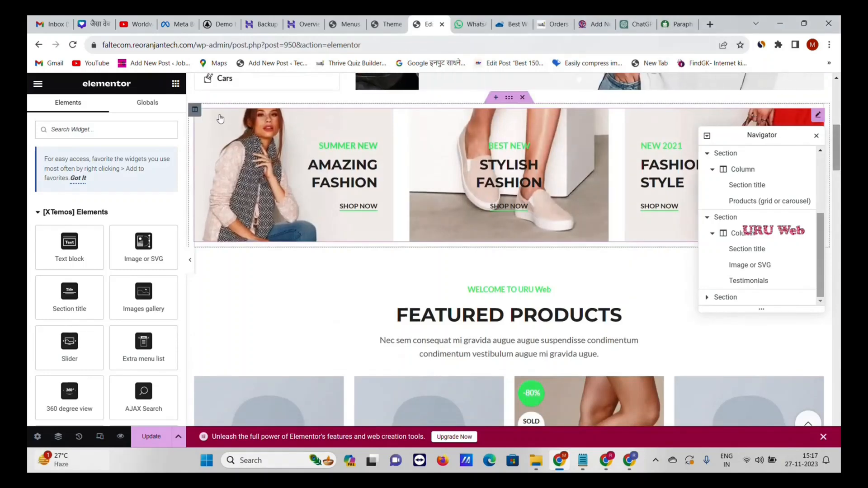
left_click(196, 110)
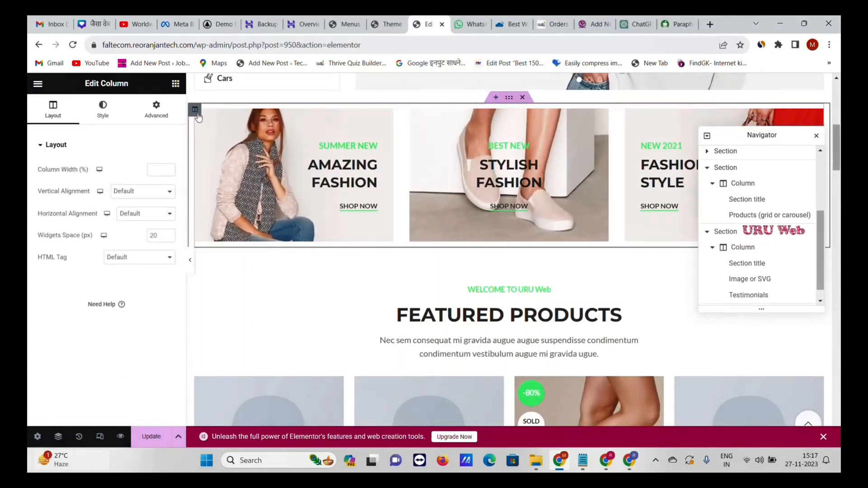
left_click(245, 121)
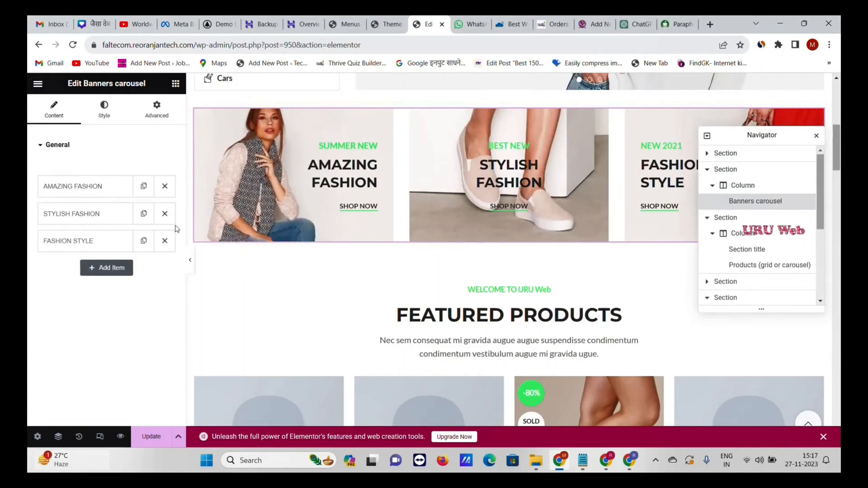
left_click(104, 273)
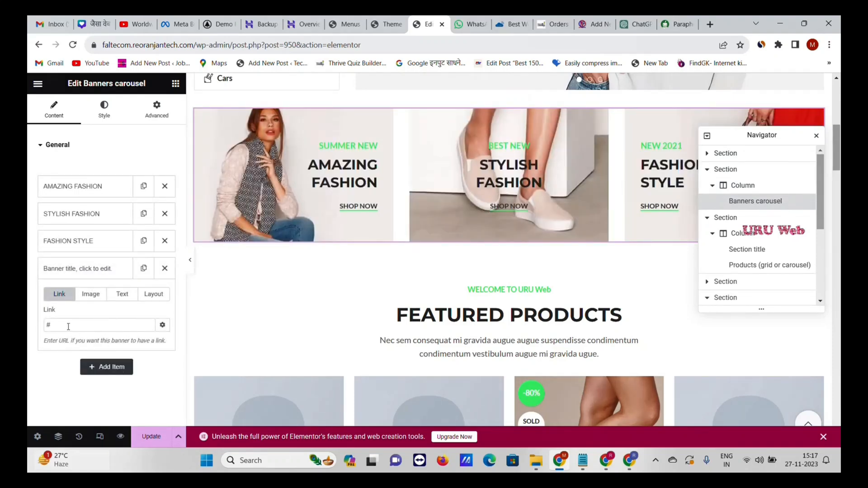
left_click(91, 294)
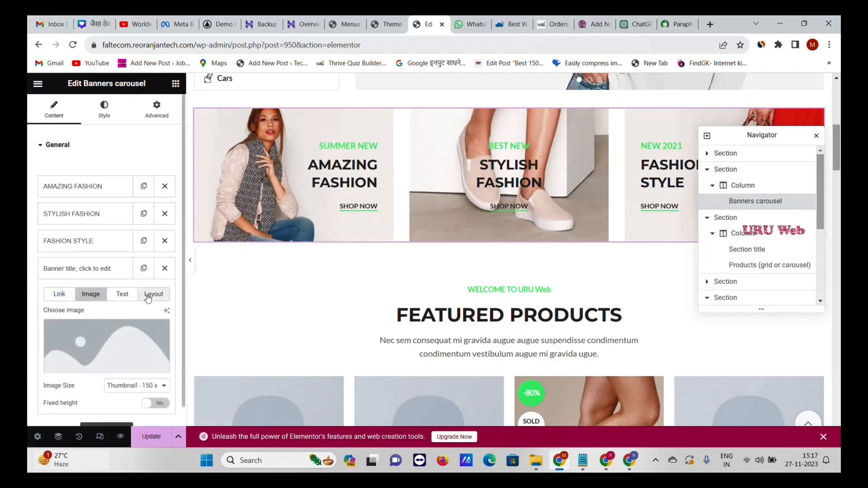
left_click(165, 269)
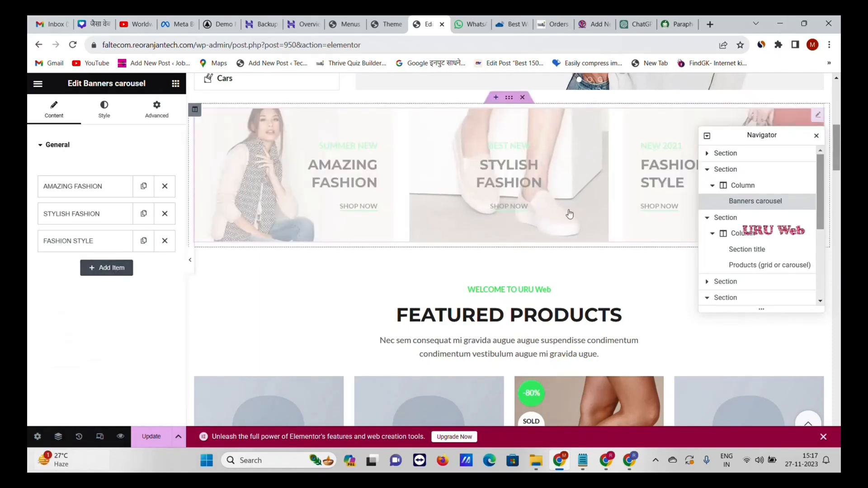
- Open the Featured Products grid's settings and the quick view of the Adelia Bag, NYPD product
scroll(563, 287, "down", 5)
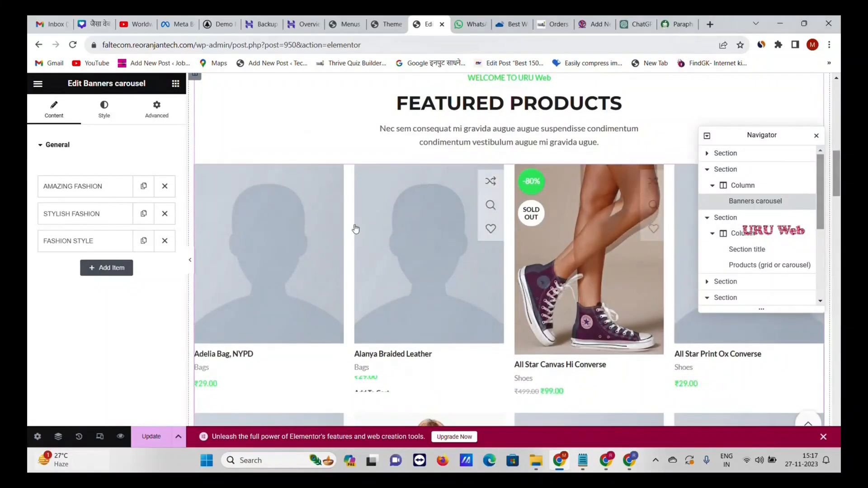
left_click(374, 207)
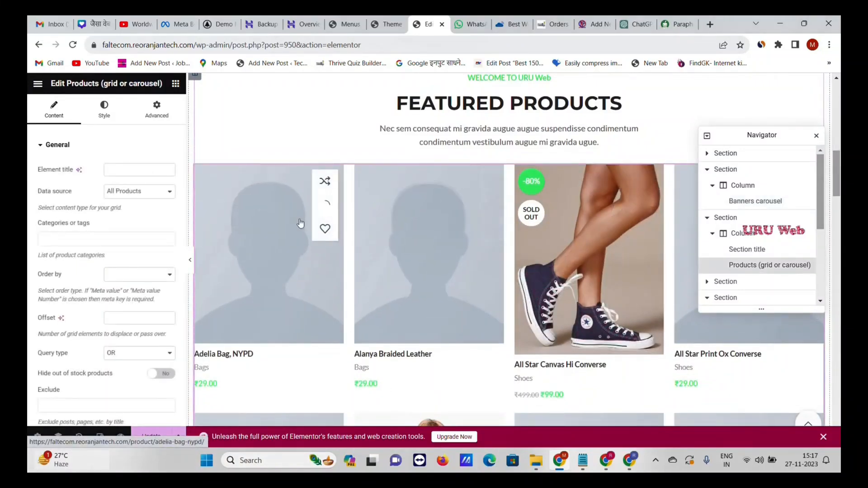
left_click(243, 193)
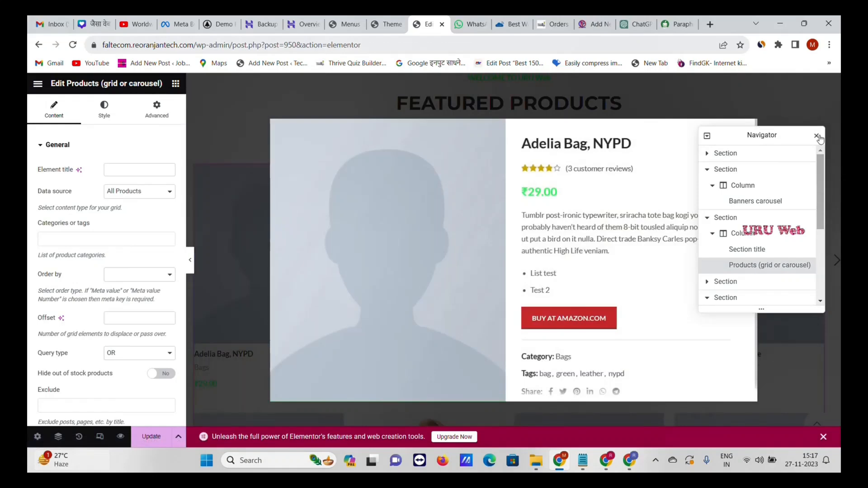
- Close the Navigator and the Adelia Bag quick view, and select the Featured Products section title
left_click(817, 135)
left_click(743, 134)
left_click(435, 157)
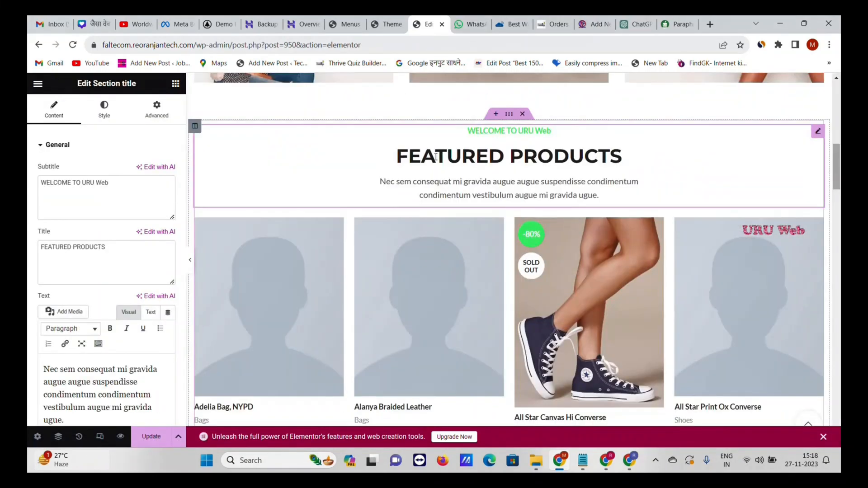
scroll(367, 192, "down", 1)
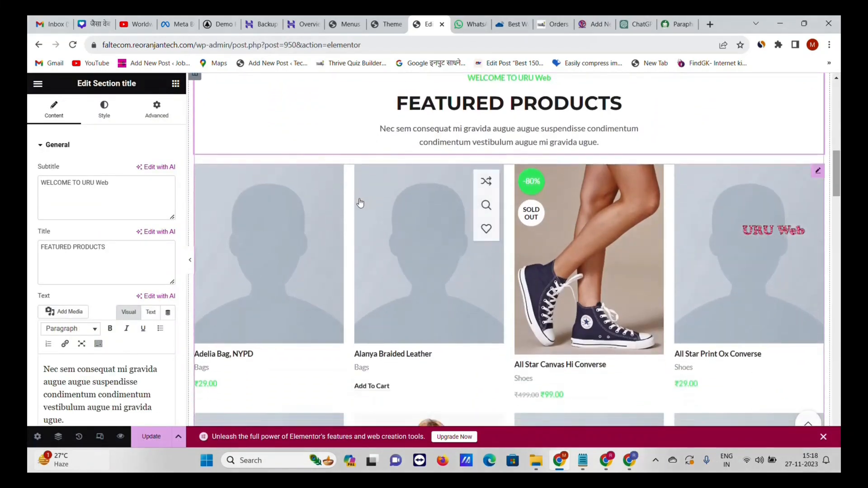
- Set the Featured Products grid to 3 columns and 9 items per page
left_click(230, 199)
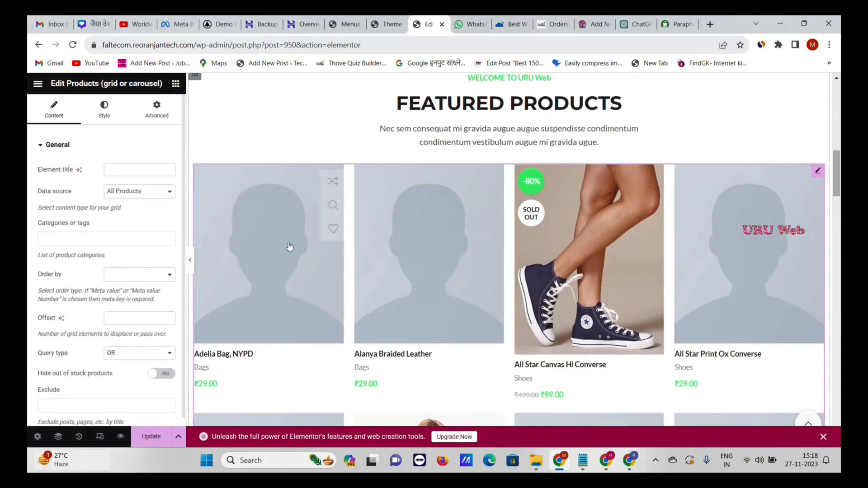
scroll(134, 200, "down", 1)
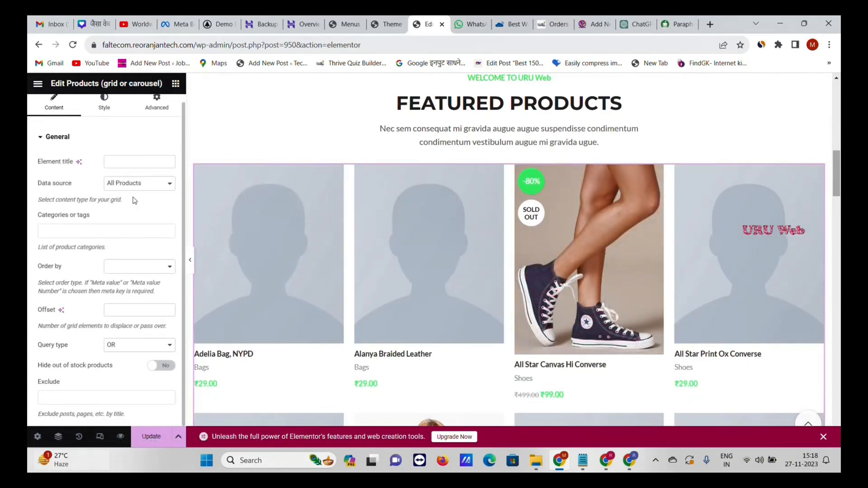
scroll(148, 254, "up", 1)
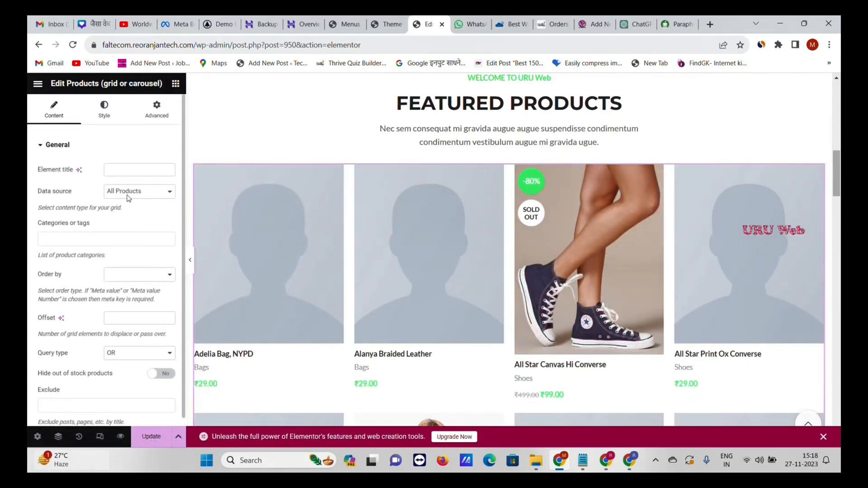
left_click(105, 112)
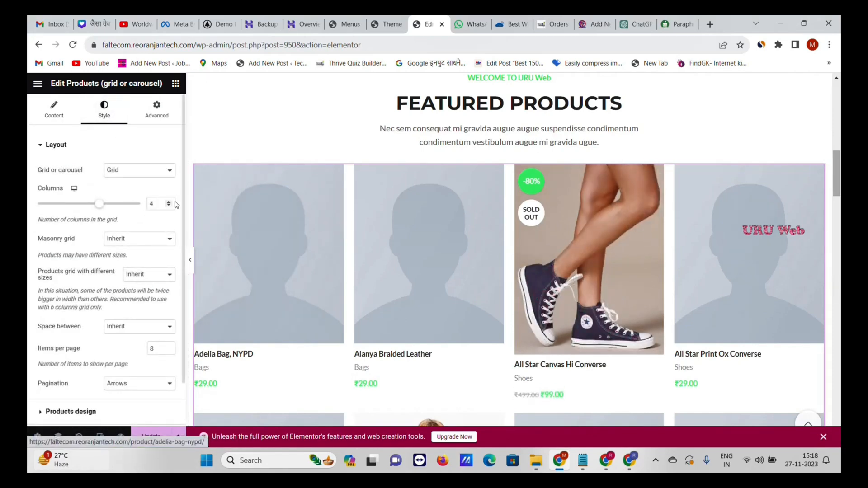
type("3")
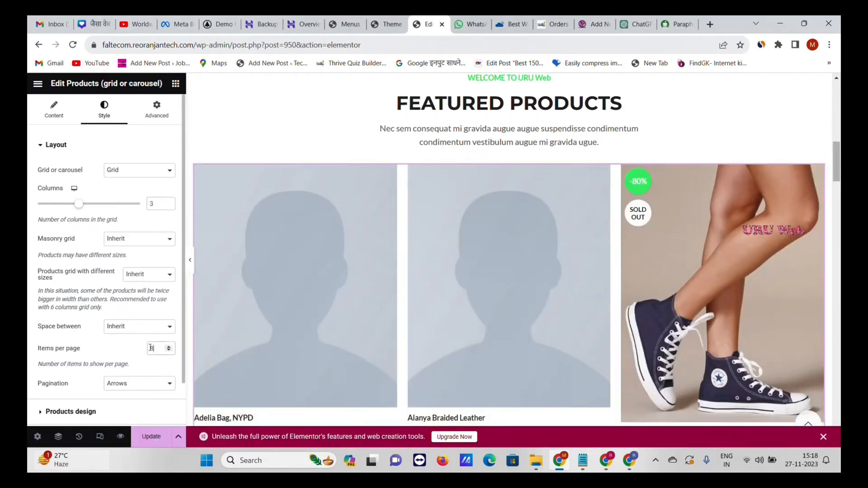
type("9")
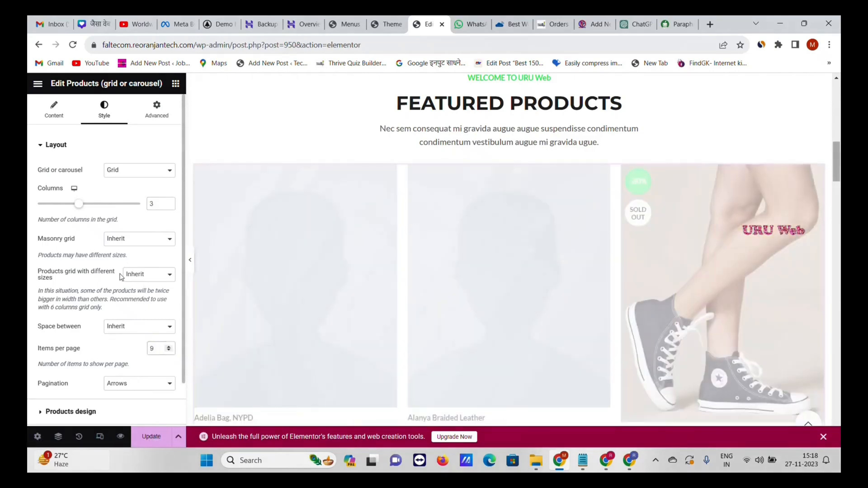
- Review the Featured Products grid's product design options and its advanced layout settings
scroll(121, 277, "down", 1)
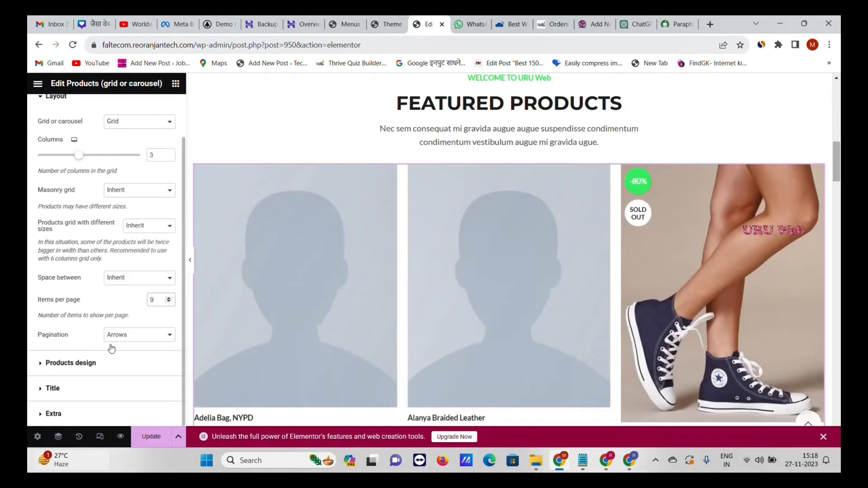
left_click(47, 370)
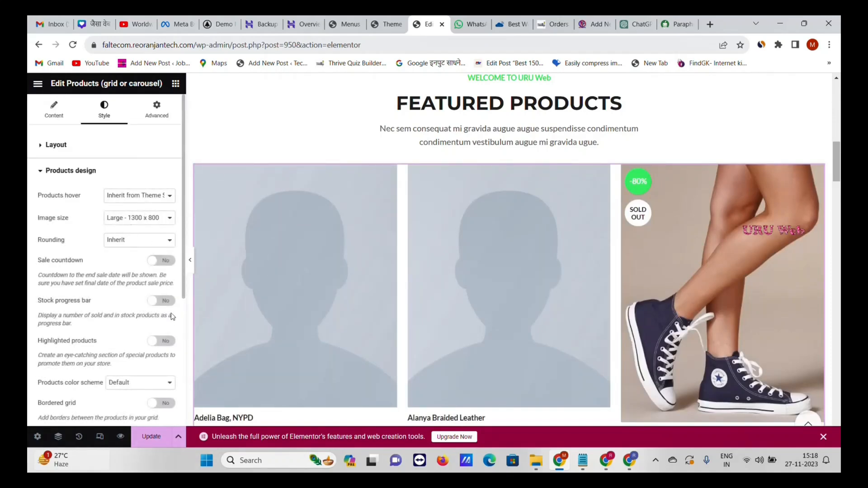
scroll(172, 316, "down", 2)
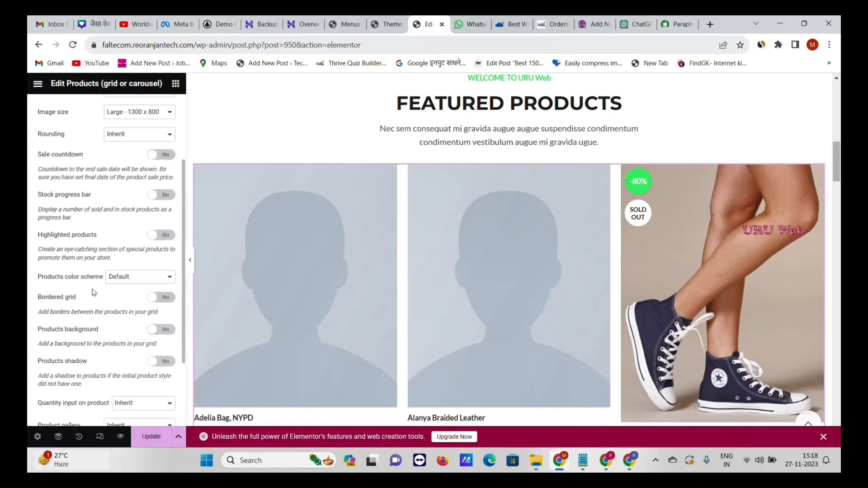
scroll(123, 310, "down", 2)
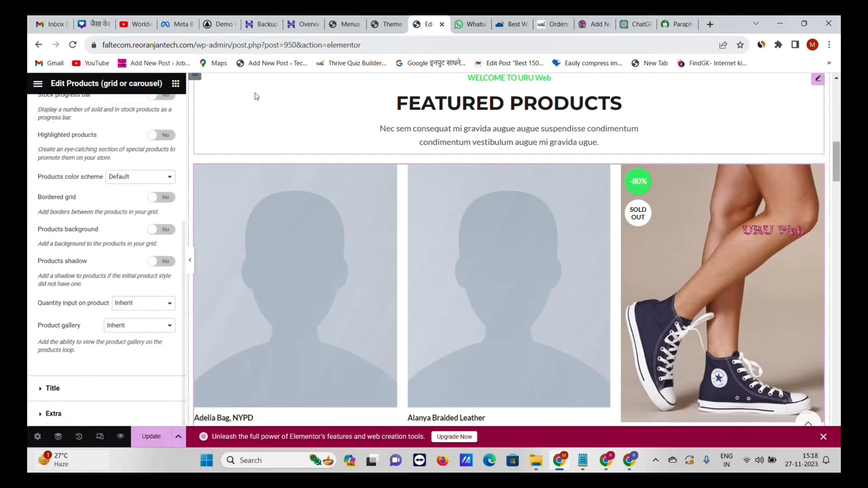
scroll(171, 129, "up", 5)
scroll(144, 132, "down", 2)
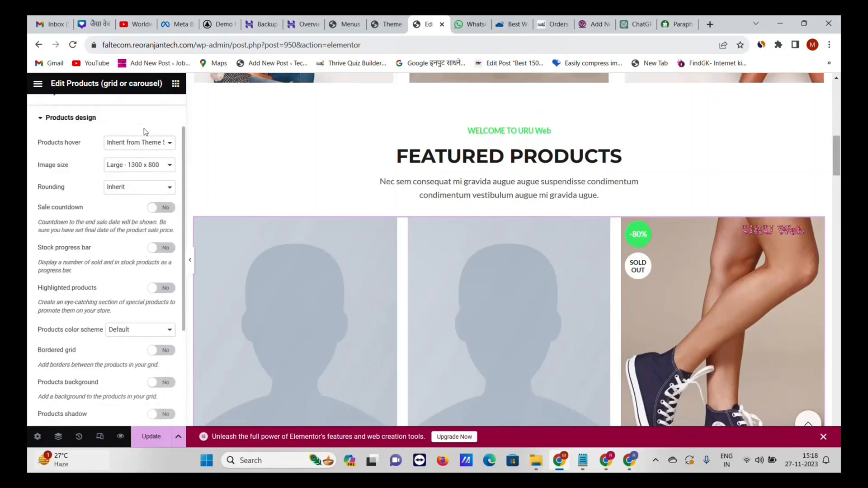
scroll(145, 132, "up", 2)
left_click(156, 123)
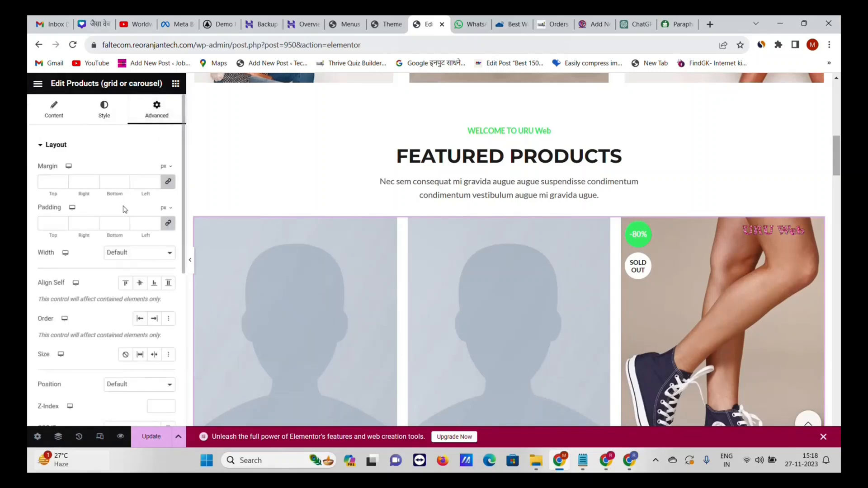
scroll(123, 211, "down", 2)
scroll(101, 275, "down", 3)
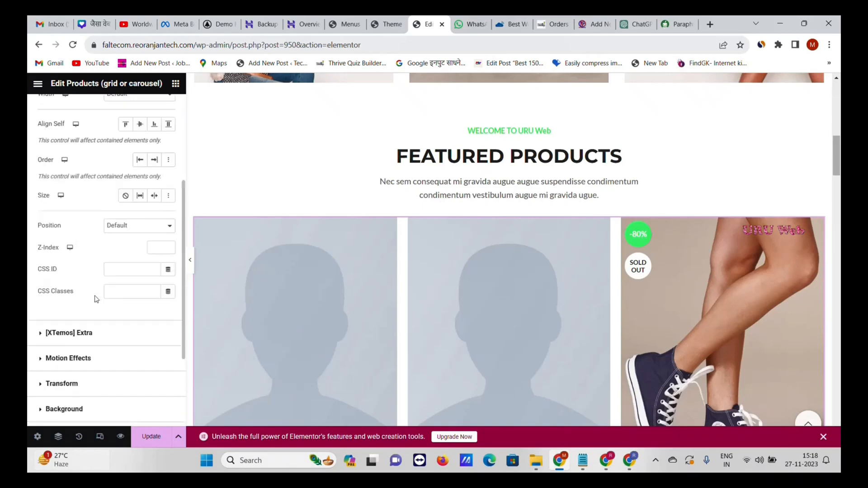
scroll(819, 162, "down", 8)
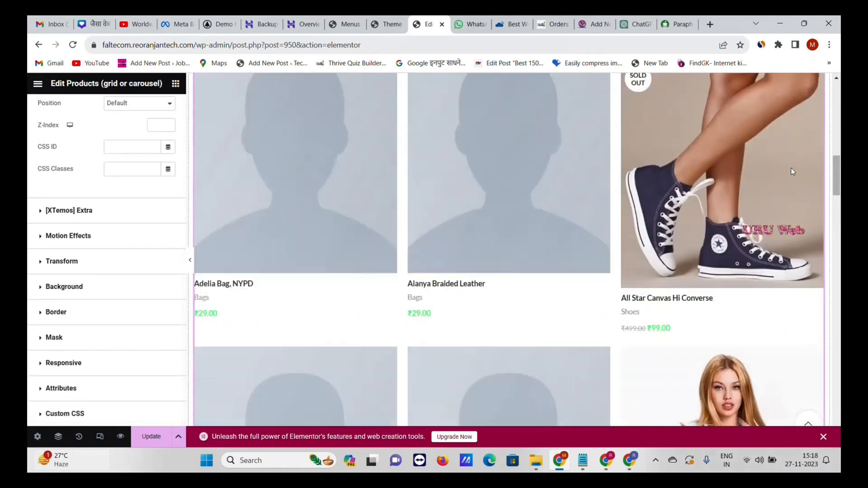
- Look over the Featured Products rows and open the content and style settings of the Our Categories product categories element
scroll(823, 172, "down", 1)
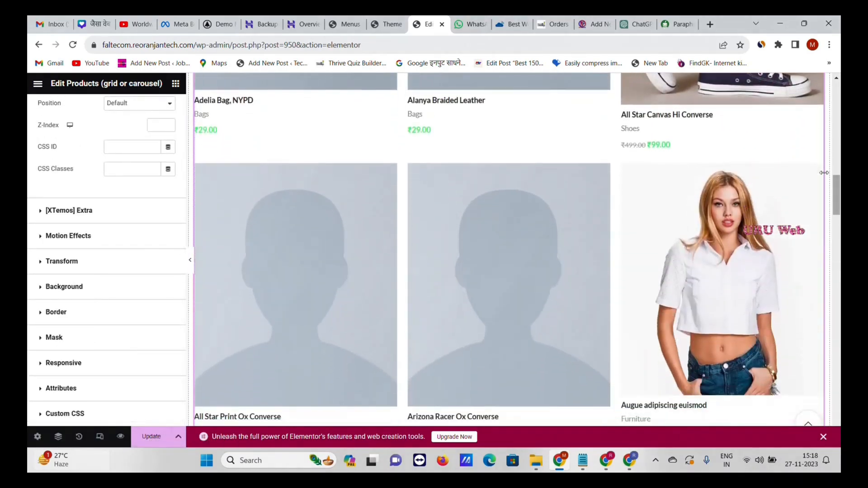
left_click_drag(840, 186, 840, 220)
scroll(840, 221, "down", 6)
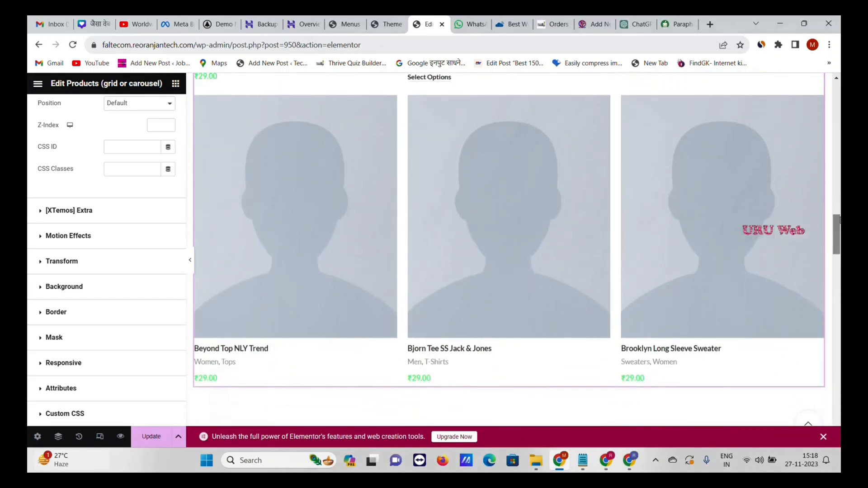
scroll(839, 219, "up", 2)
scroll(839, 219, "down", 4)
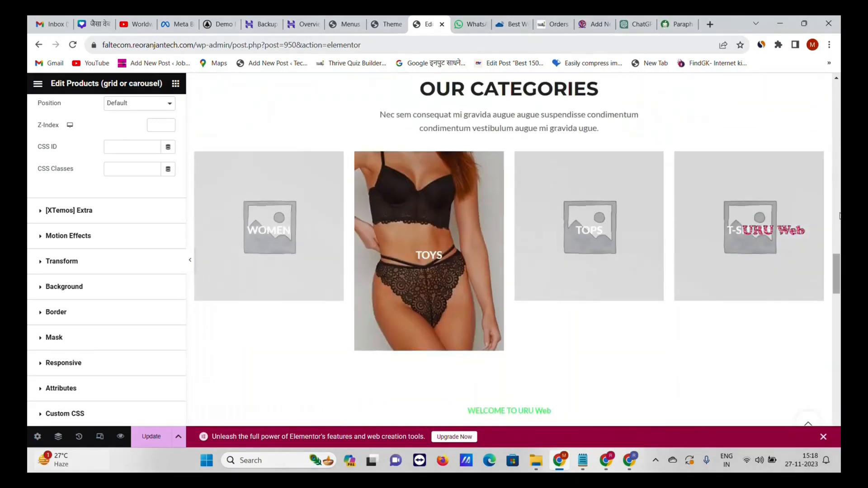
left_click(339, 177)
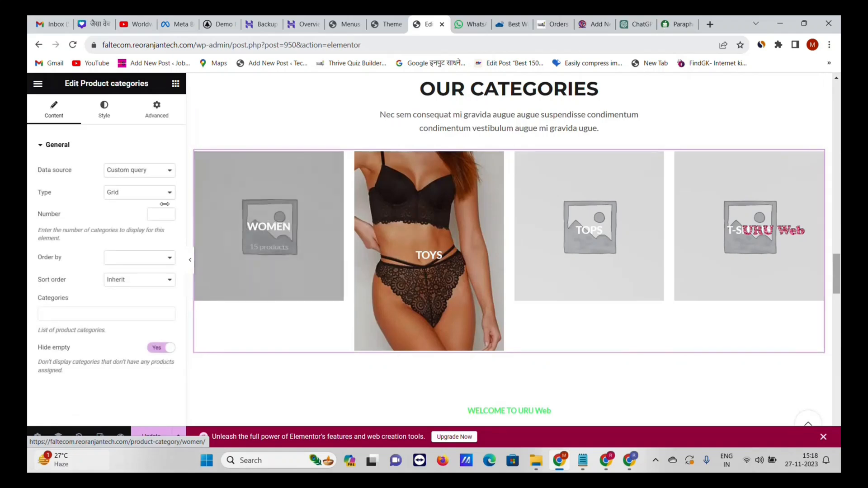
left_click(104, 109)
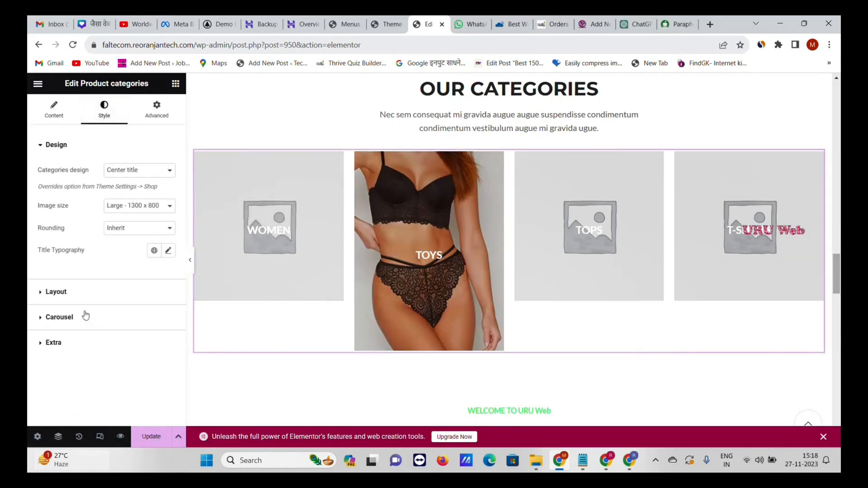
- Try the Masonry (with first wide) layout on the Our Categories element and inspect the space between options
left_click(76, 297)
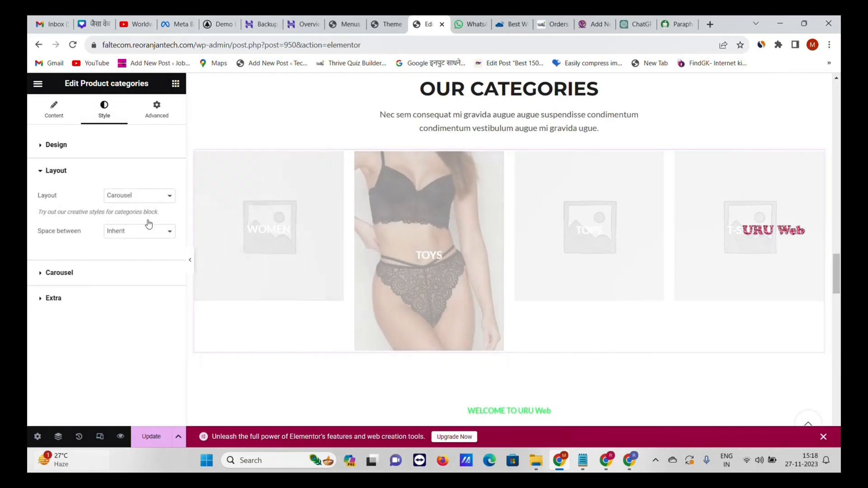
left_click(150, 197)
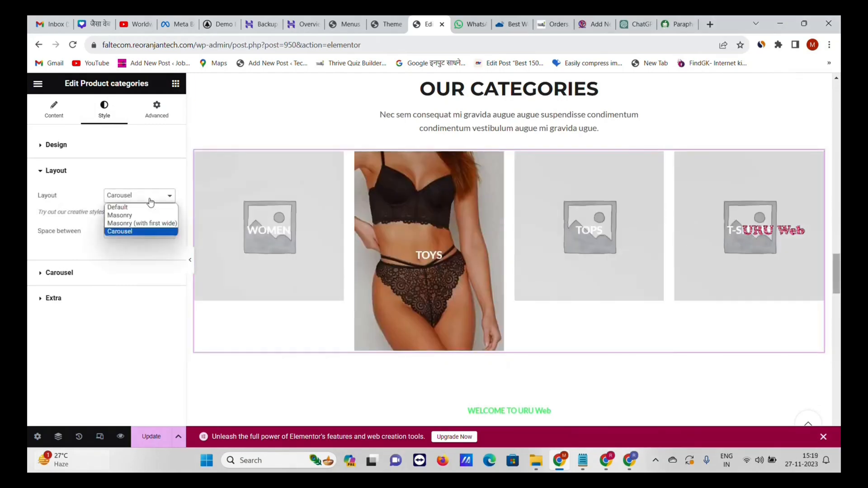
left_click(138, 226)
left_click(152, 235)
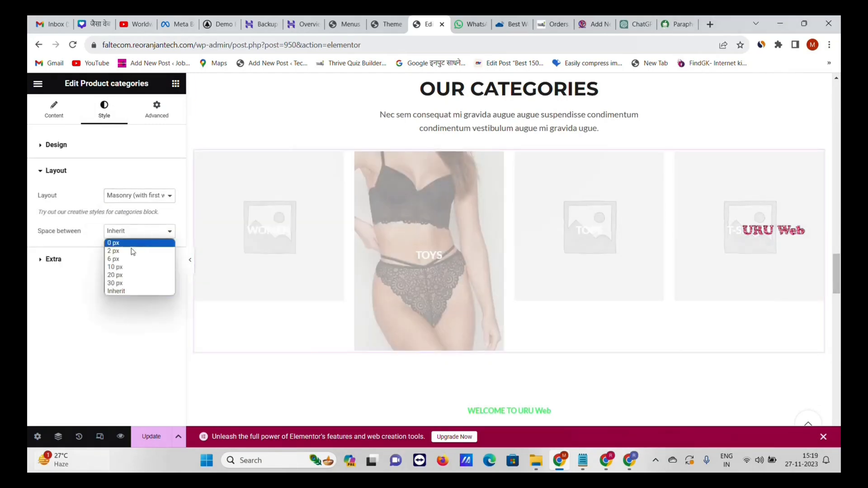
left_click(51, 292)
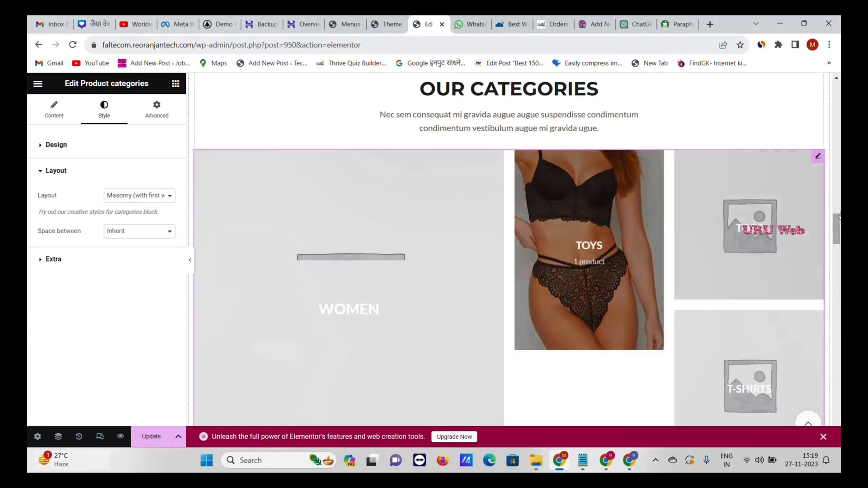
scroll(624, 235, "down", 5)
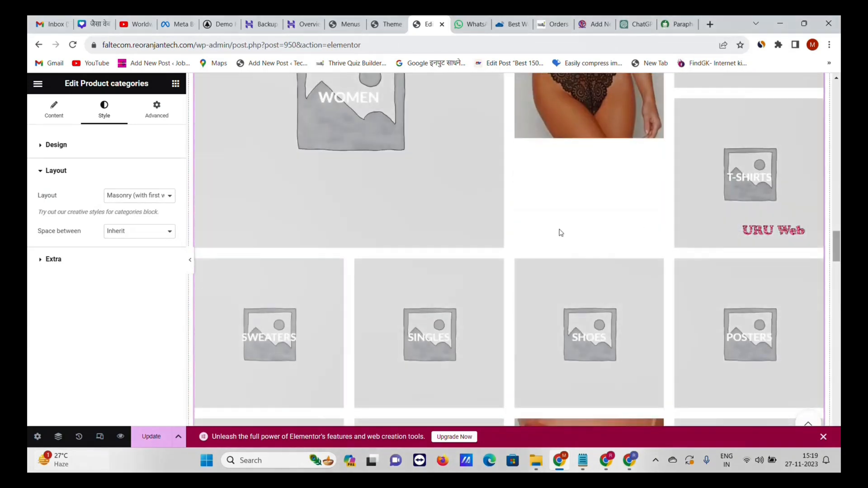
- Try the Masonry and Default layouts on the Our Categories element, and return its layout to Carousel
left_click(156, 196)
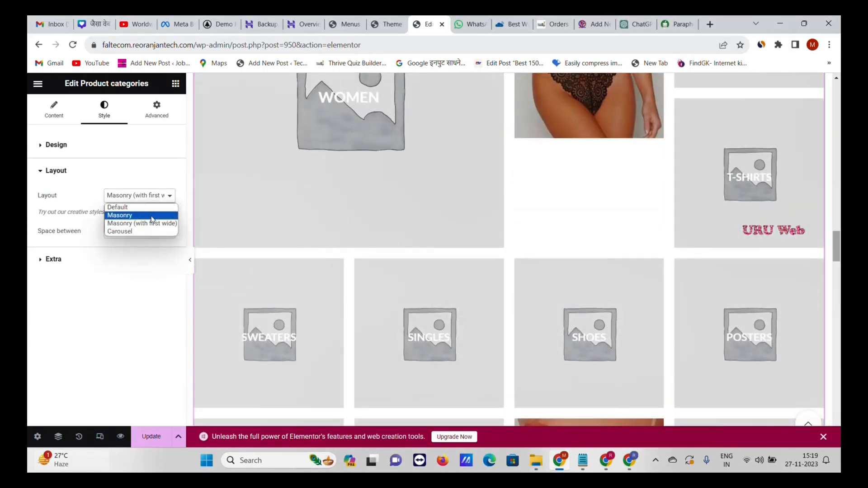
left_click(152, 215)
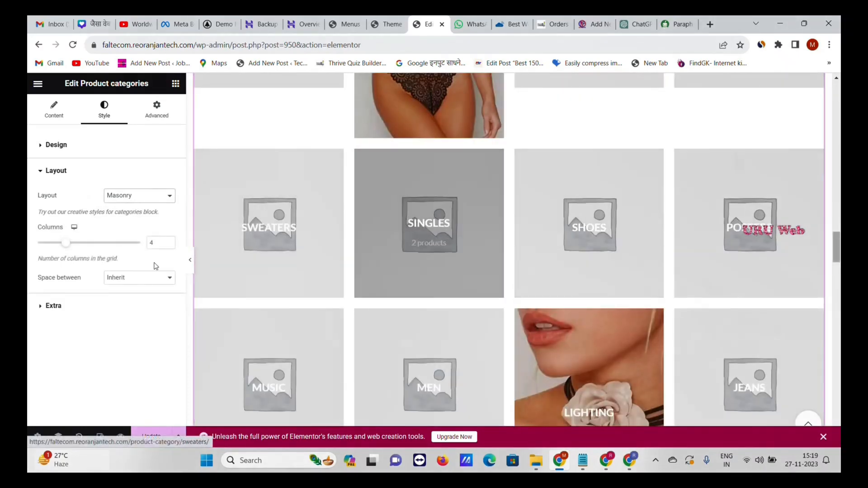
left_click(145, 195)
left_click(140, 202)
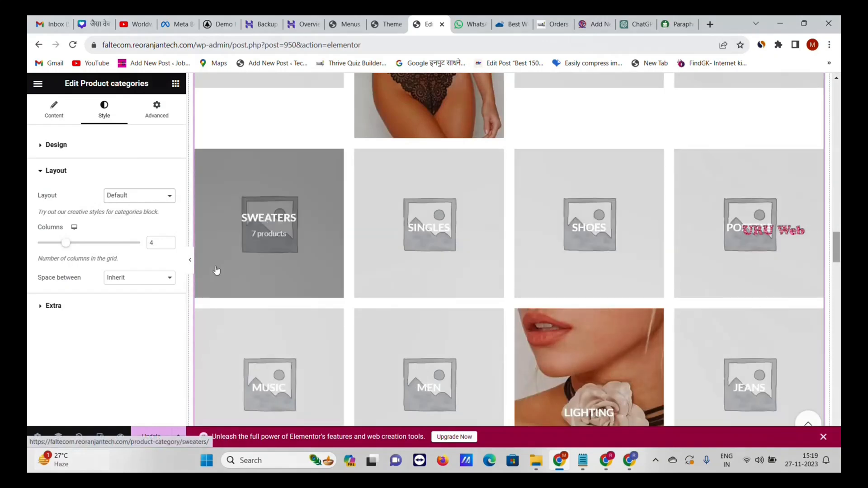
left_click(169, 196)
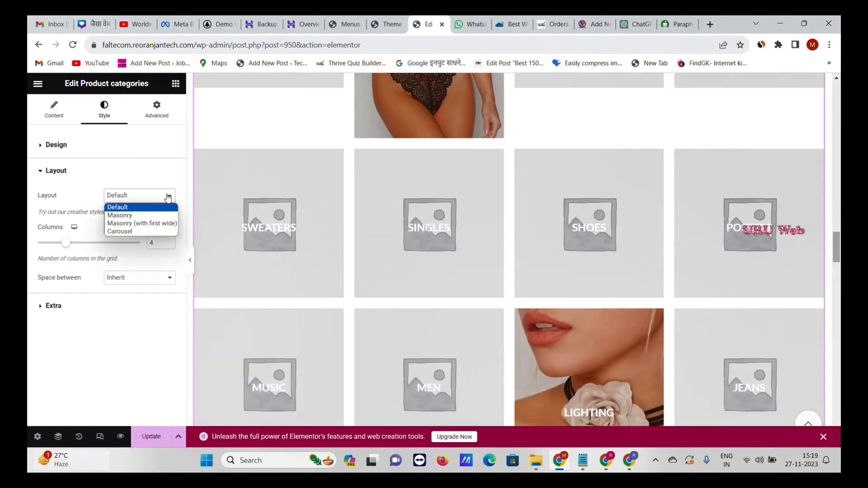
left_click(151, 232)
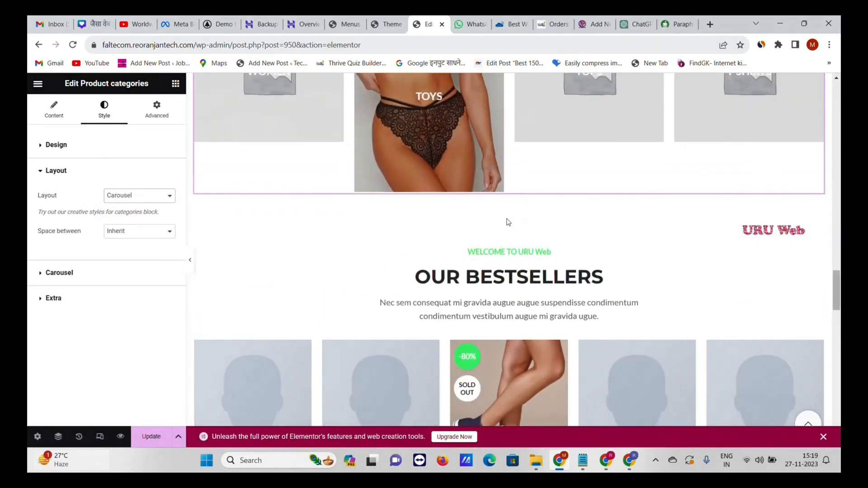
- Leave the Elementor editor and view the home page on the live site
scroll(407, 232, "up", 8)
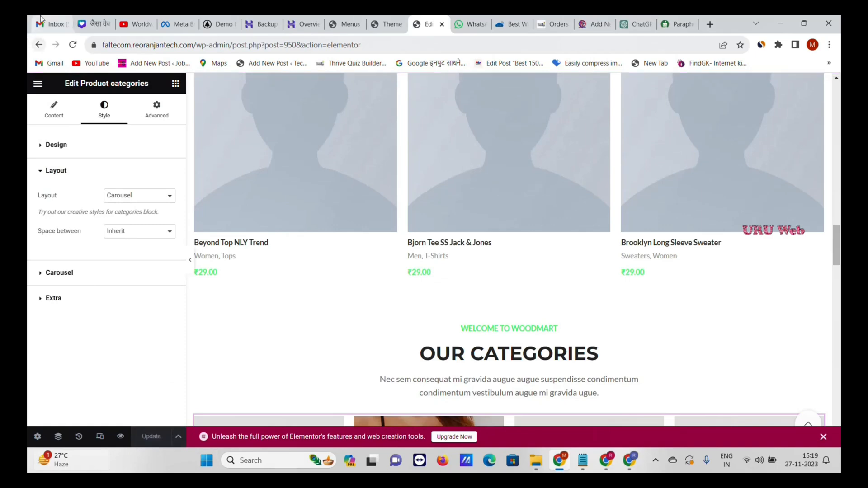
left_click(38, 87)
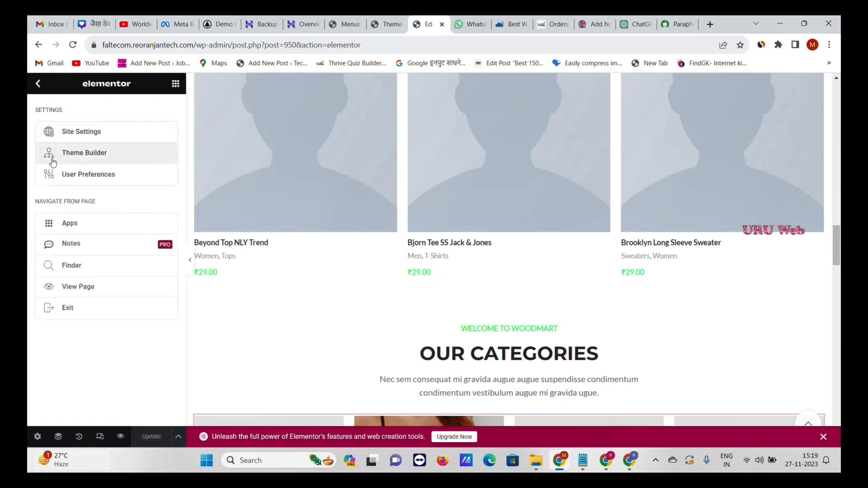
left_click(100, 287)
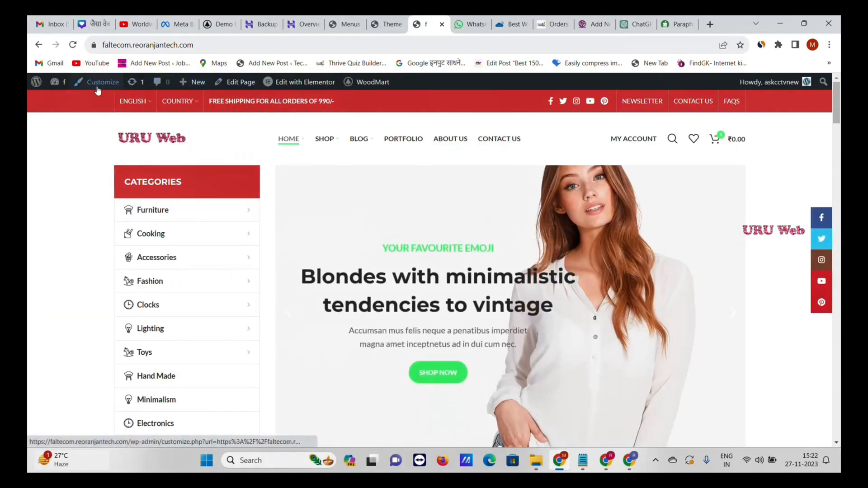
- Open the Footer 1 column Light block in Elementor and open its description text block for editing
mouse_move(290, 87)
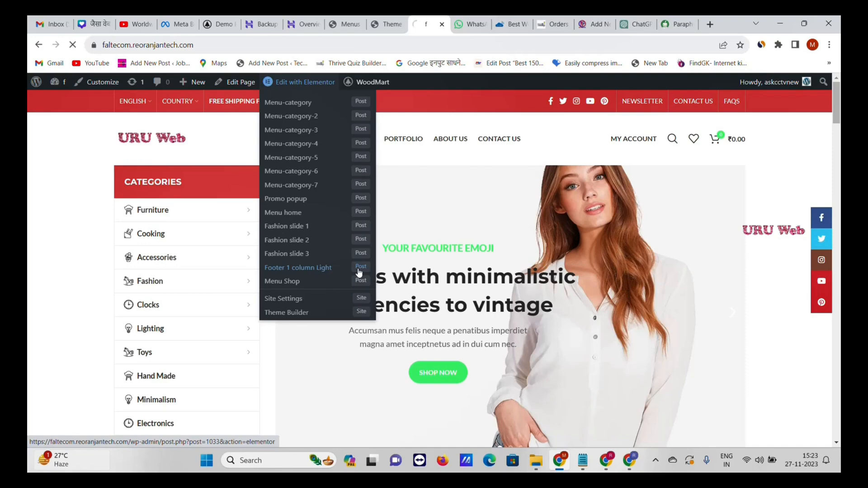
left_click_drag(838, 105, 838, 425)
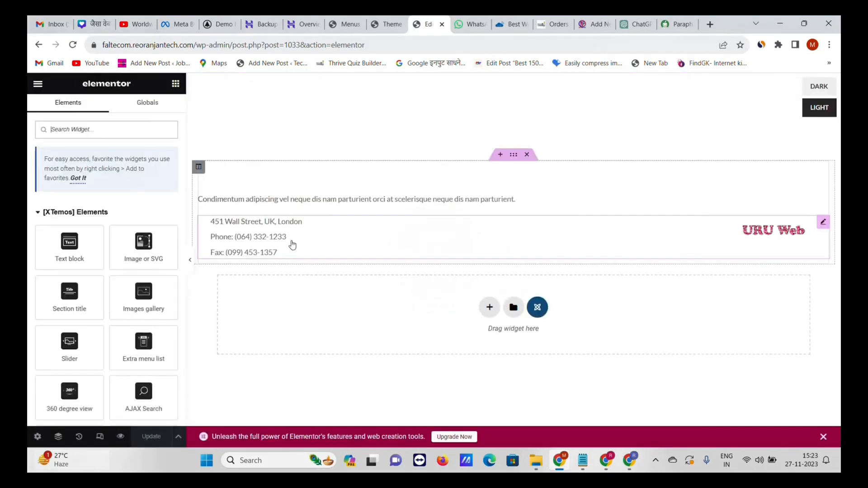
left_click(243, 198)
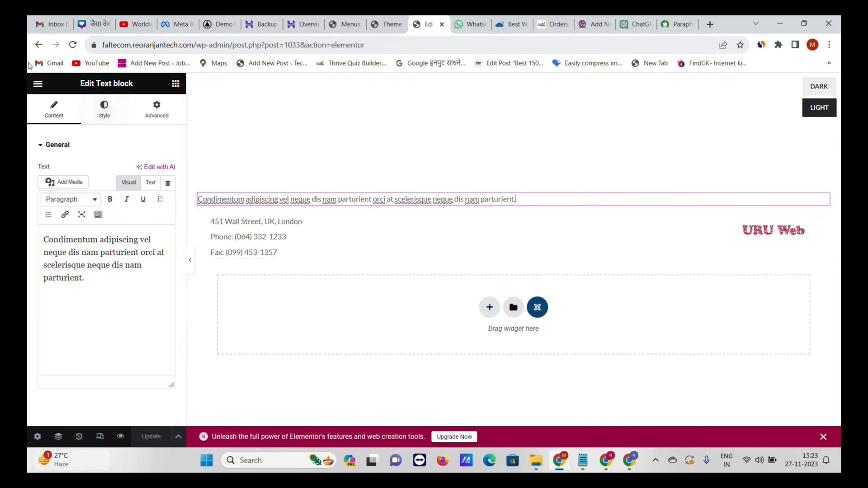
- Return to the live home page and highlight the description and contact details in the first footer column
left_click(40, 45)
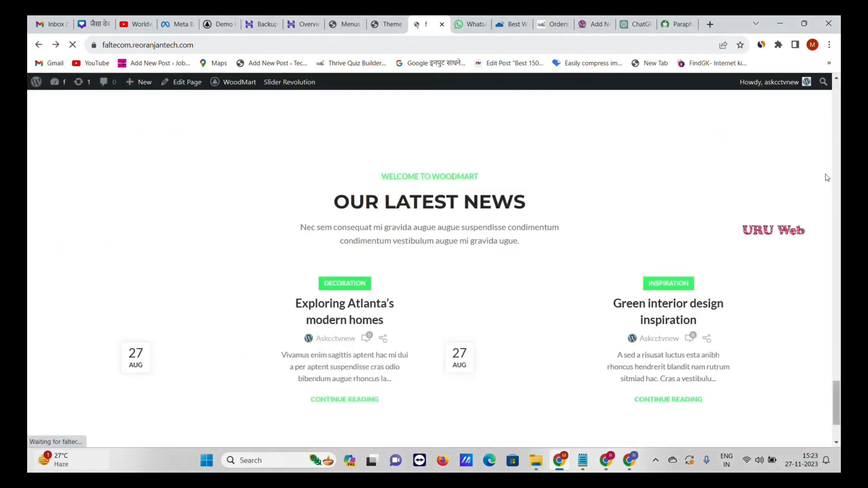
scroll(166, 353, "down", 10)
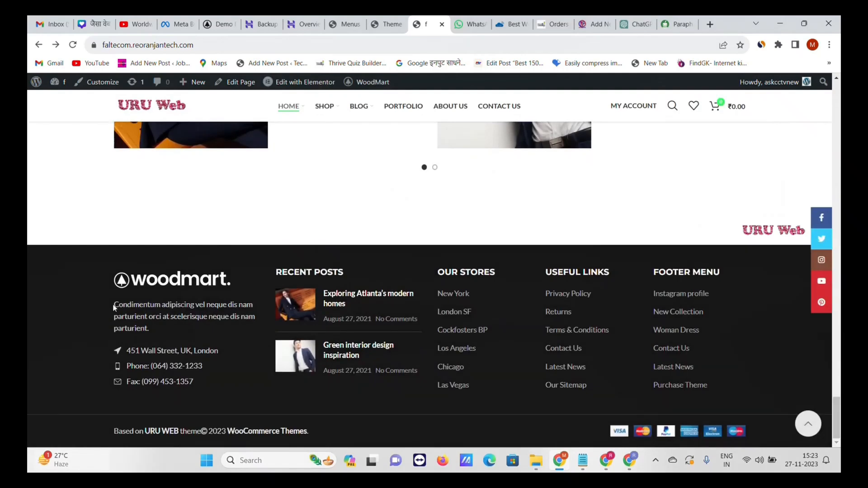
left_click_drag(113, 302, 194, 382)
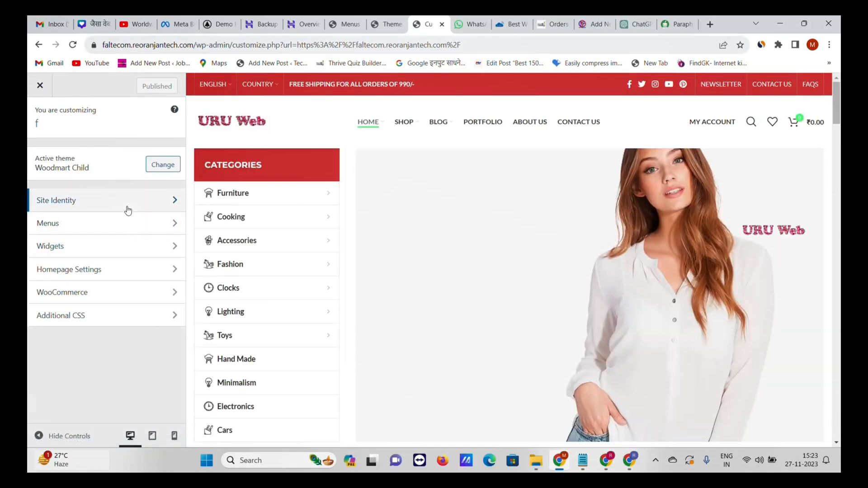
- Check the Site Identity settings in the Customizer and open the list of menus
left_click(127, 209)
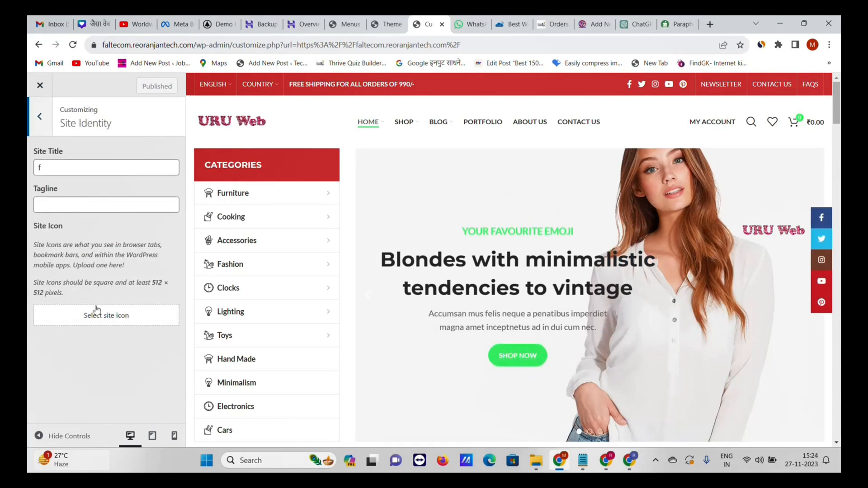
left_click(33, 118)
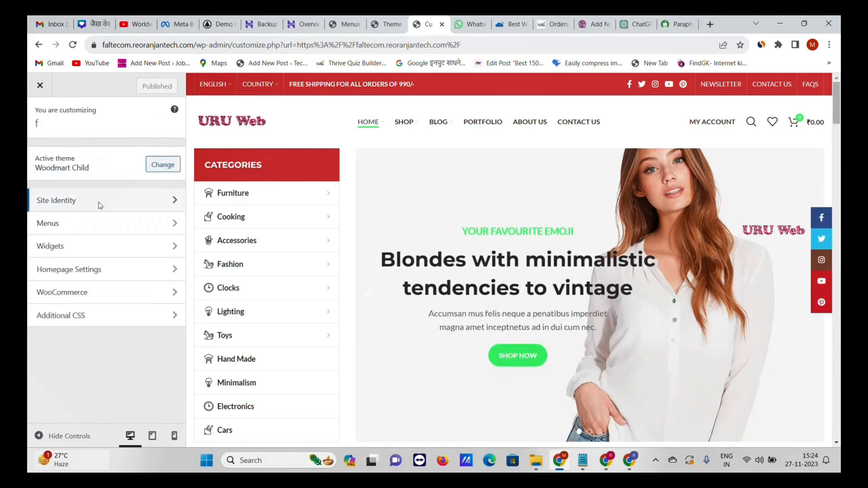
left_click(107, 225)
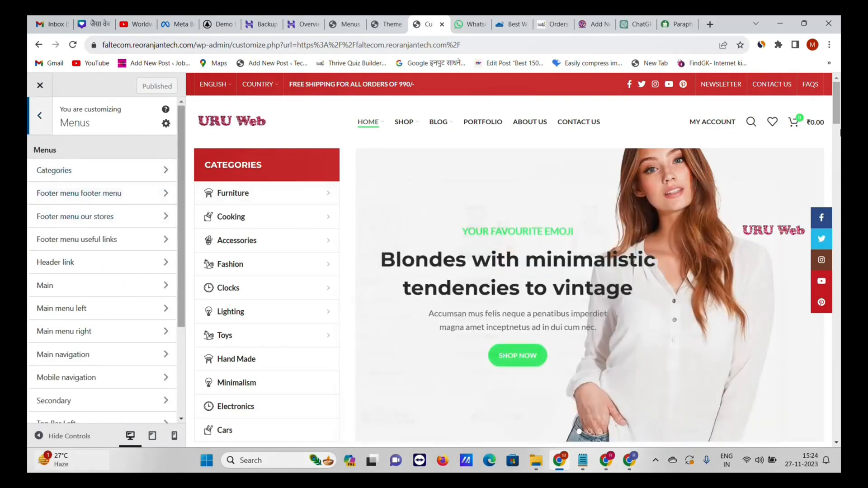
- Inspect the Privacy Policy item of the footer's Useful Links menu and return to the list of menus
left_click_drag(838, 116, 840, 435)
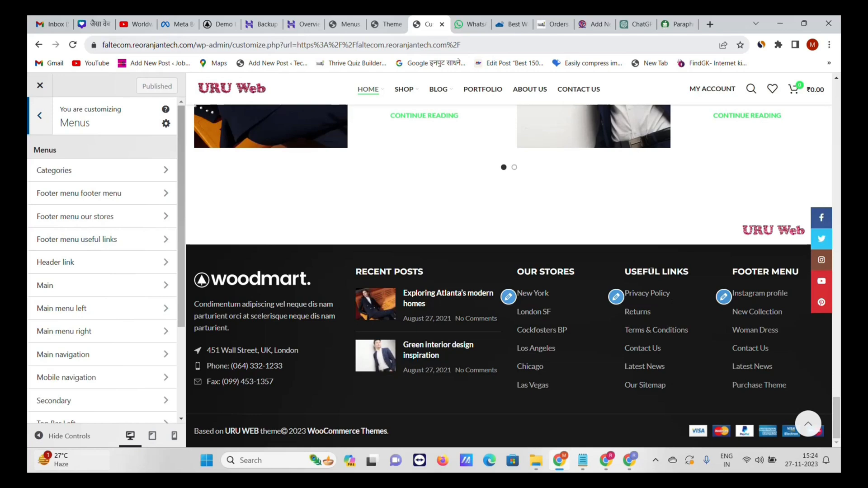
left_click(616, 297)
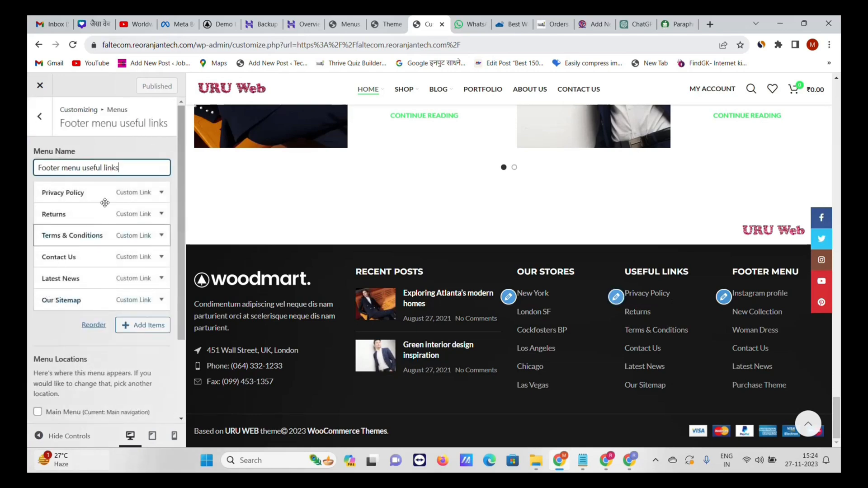
left_click(161, 192)
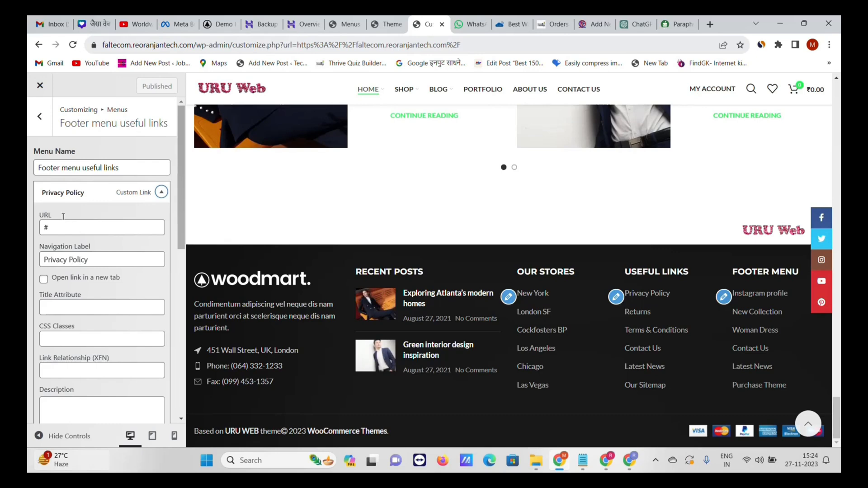
left_click(39, 116)
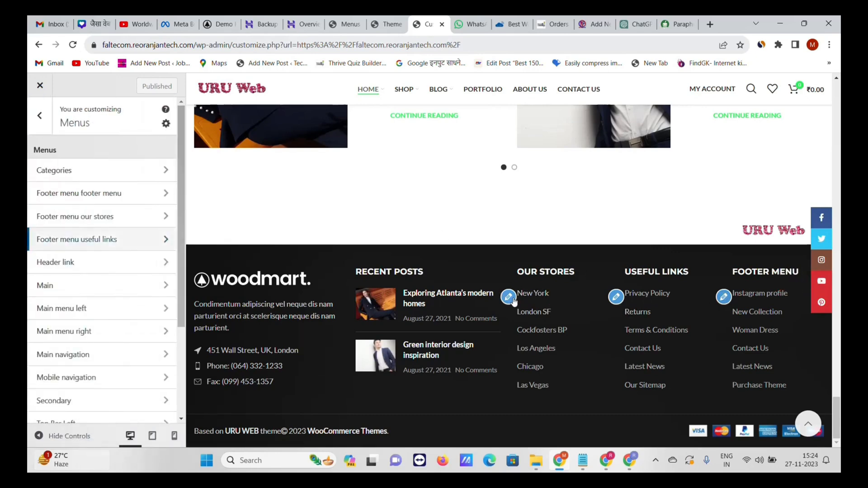
- Open the menu named Footer menu footer menu and remove its Purchase Theme item
left_click(723, 297)
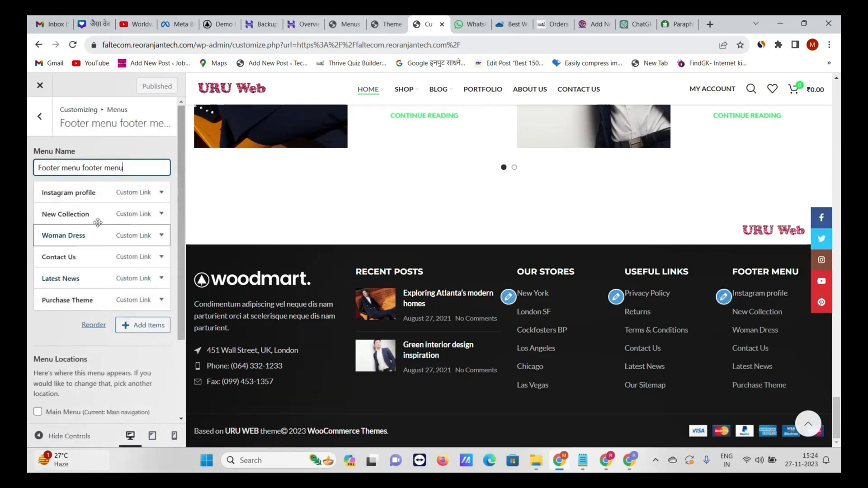
left_click(161, 193)
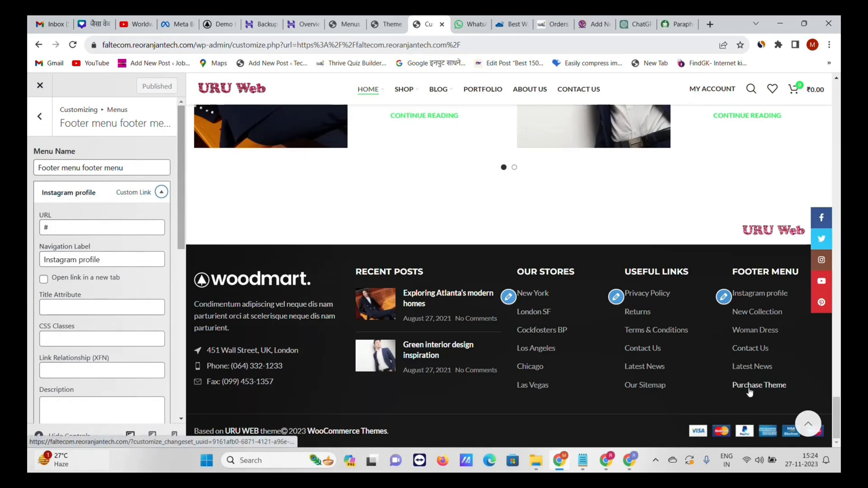
scroll(111, 333, "down", 3)
scroll(40, 350, "up", 2)
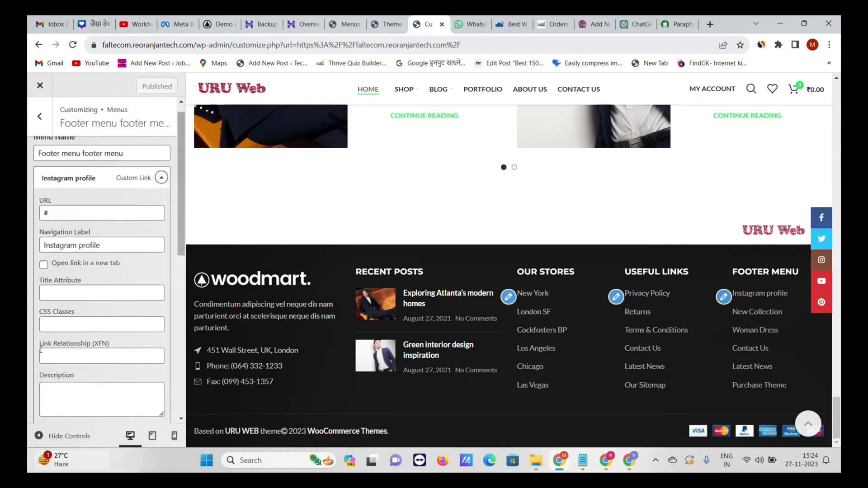
scroll(41, 349, "down", 5)
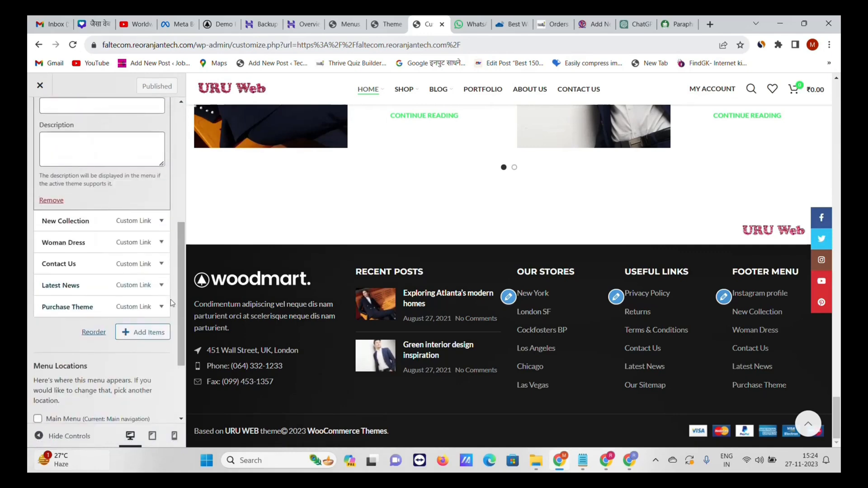
left_click(161, 305)
scroll(75, 255, "down", 4)
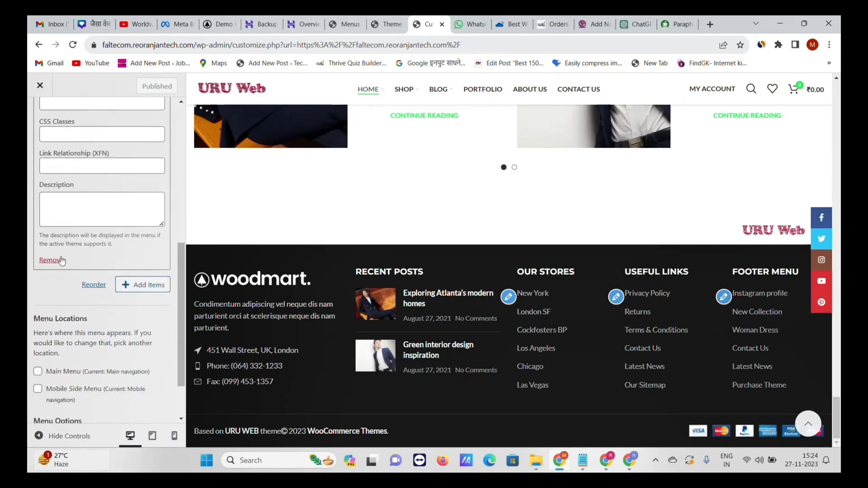
left_click(50, 260)
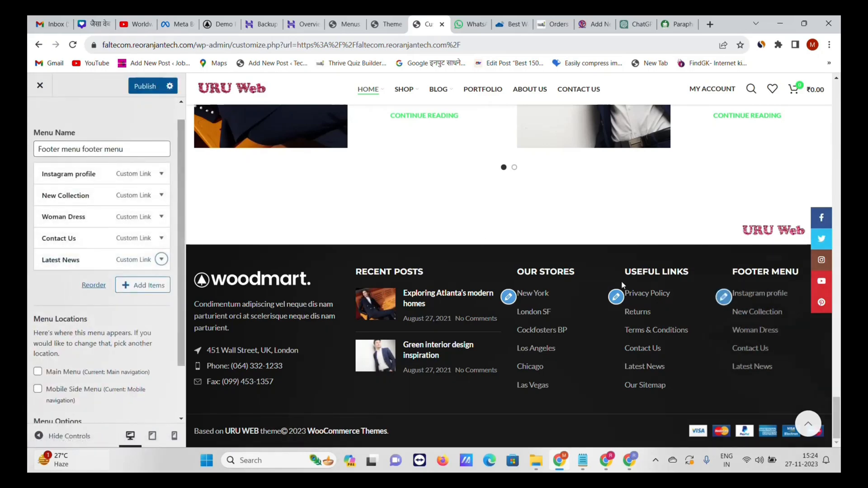
scroll(92, 202, "down", 2)
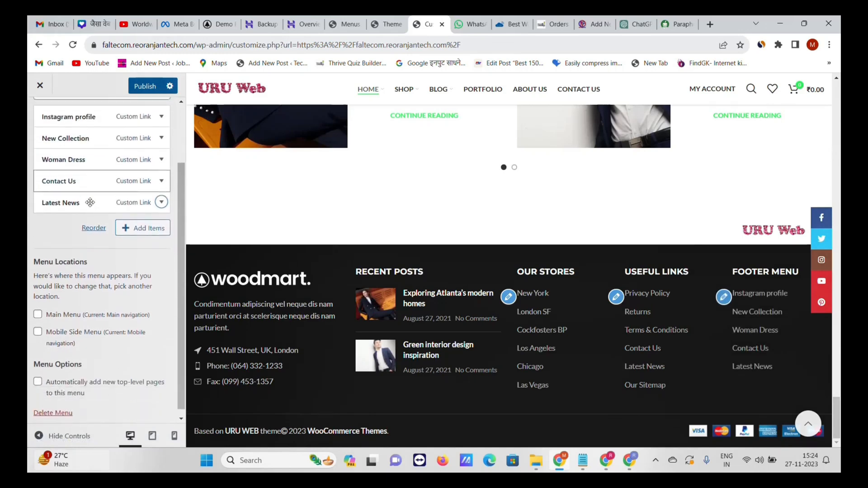
scroll(79, 136, "up", 2)
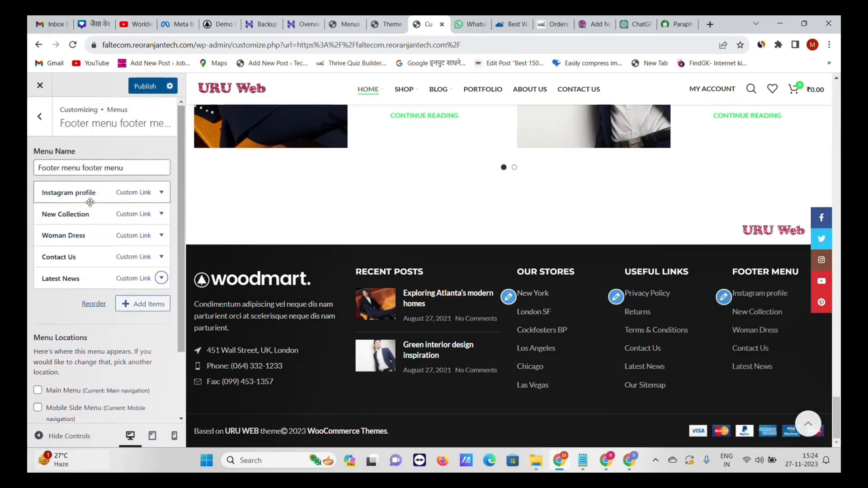
- Open the Main Widget Area in the widget settings and expand the WOODMART Recent Posts widget
left_click(40, 116)
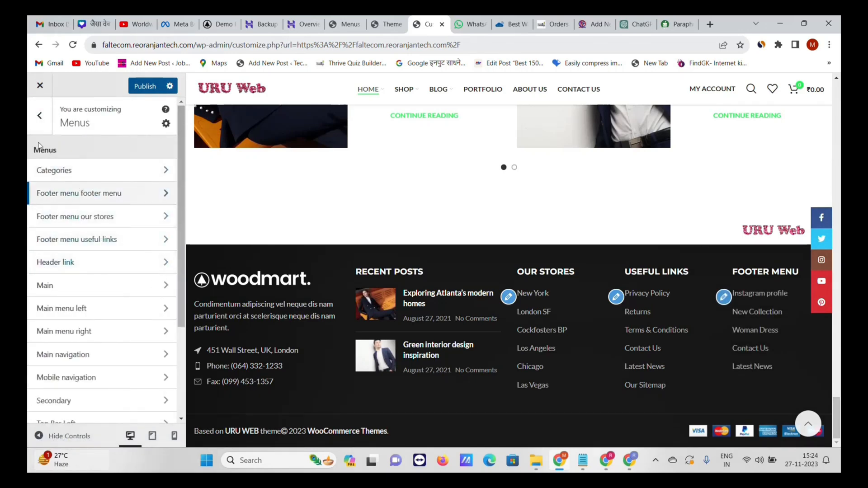
left_click(40, 116)
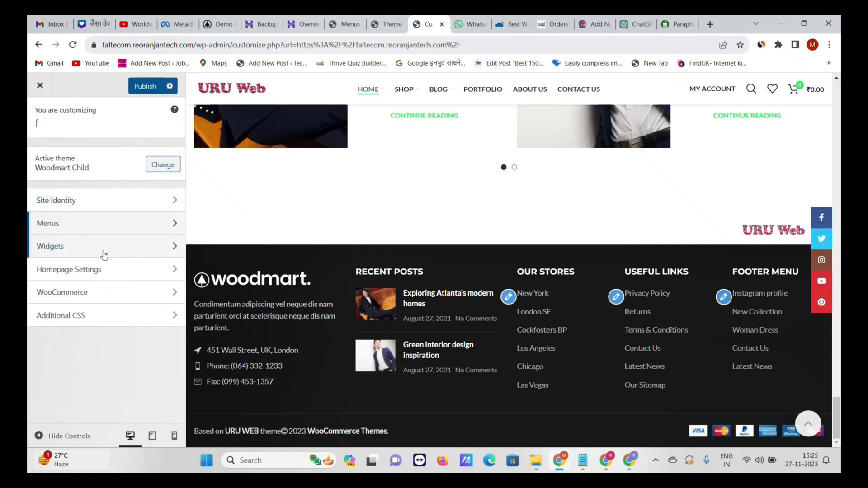
left_click(125, 250)
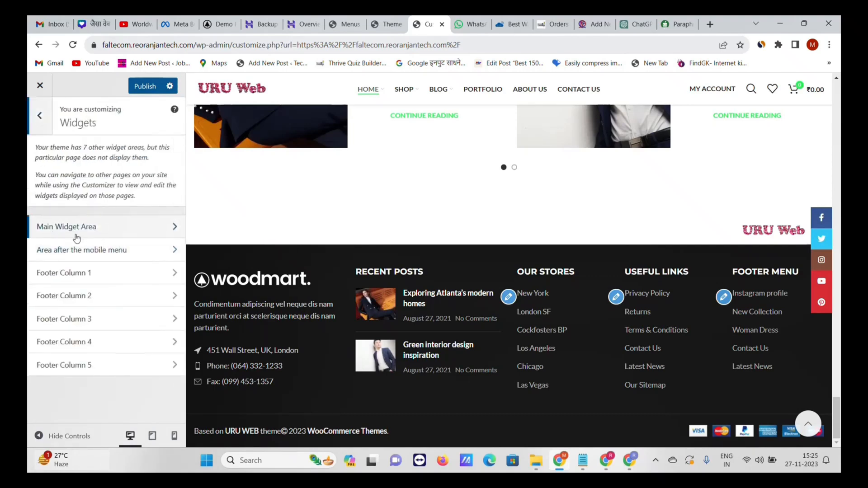
left_click(130, 230)
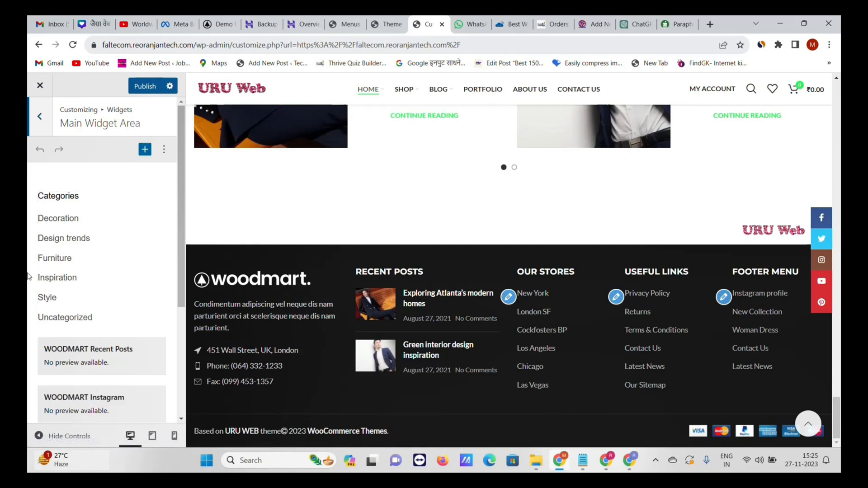
scroll(68, 253, "down", 4)
left_click(94, 192)
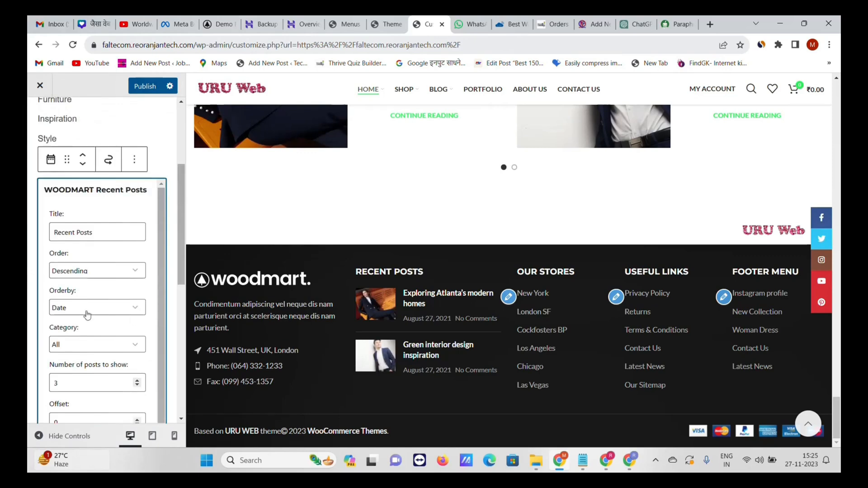
- Look through the Recent Posts widget's options and the widgets below it, comparing them with the page preview
scroll(87, 315, "down", 4)
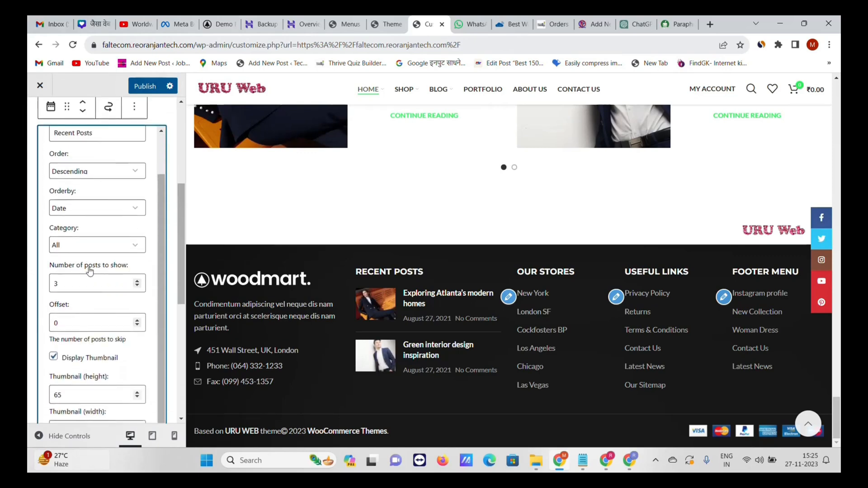
scroll(104, 316, "down", 3)
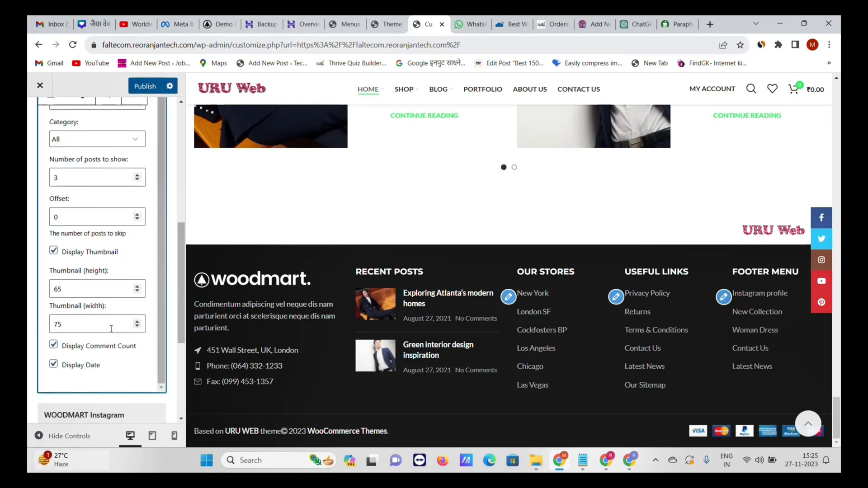
scroll(111, 329, "down", 5)
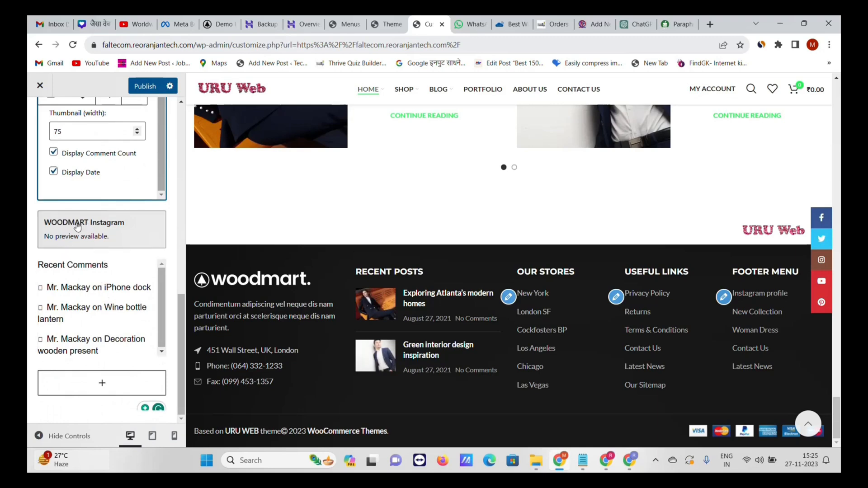
scroll(686, 175, "up", 5)
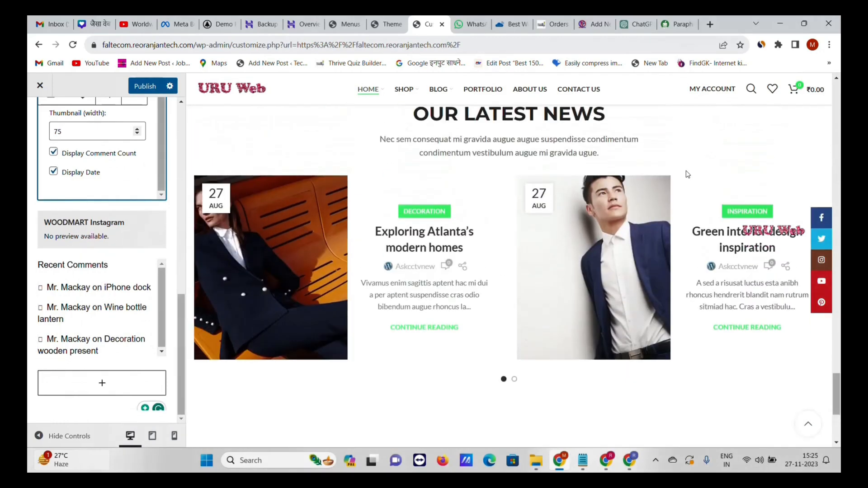
scroll(533, 161, "up", 1)
scroll(531, 161, "down", 1)
scroll(530, 161, "down", 5)
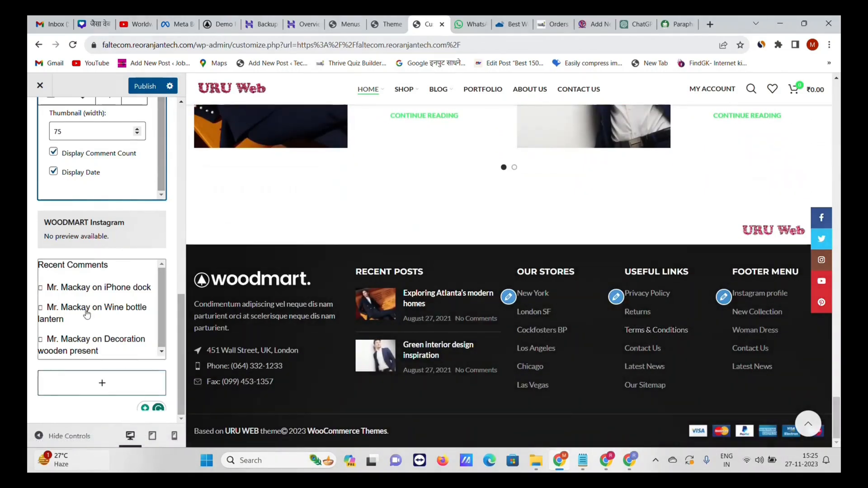
scroll(61, 243, "up", 10)
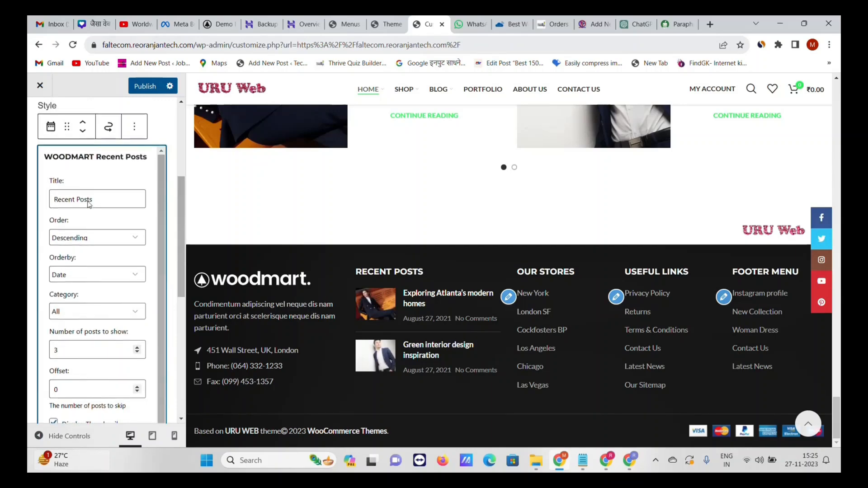
- Inspect the WOODMART HTML Block widget in Footer Column 1 and return to the list of widget areas
scroll(143, 159, "up", 2)
left_click(43, 131)
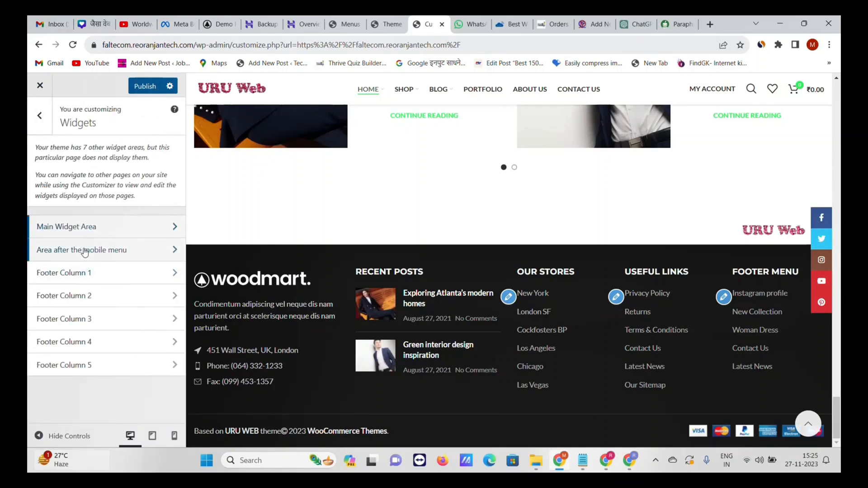
left_click(125, 280)
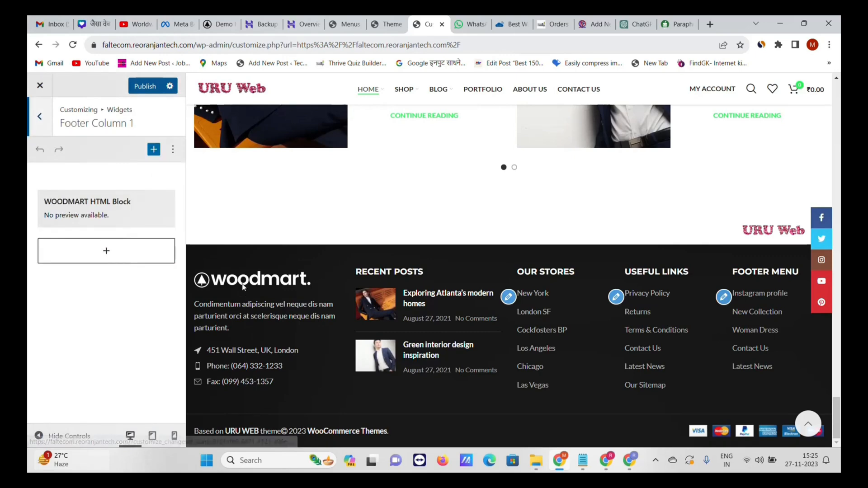
left_click(99, 206)
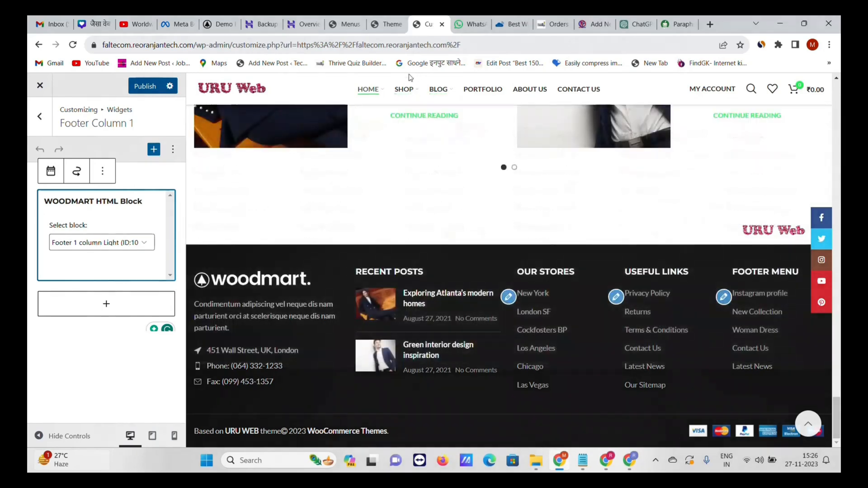
mouse_move(409, 82)
left_click(41, 118)
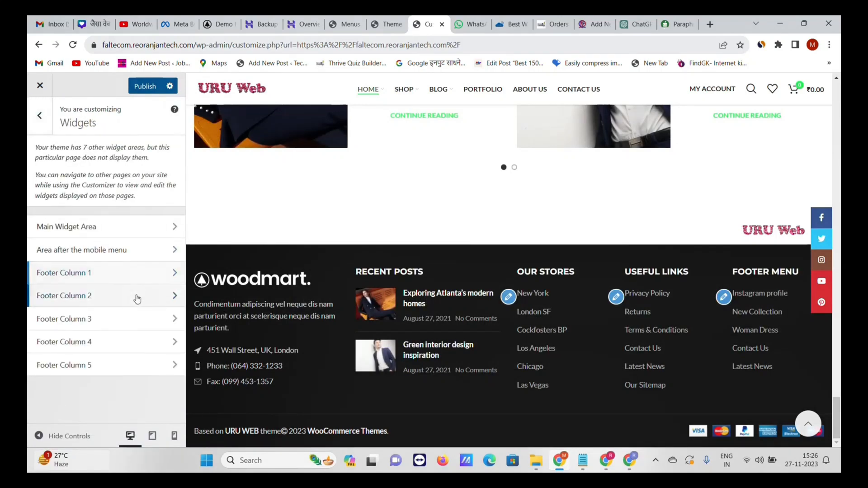
- Inspect the Recent Posts widget in Footer Column 2 and the Our stores Navigation Menu widget in Footer Column 3
left_click(138, 295)
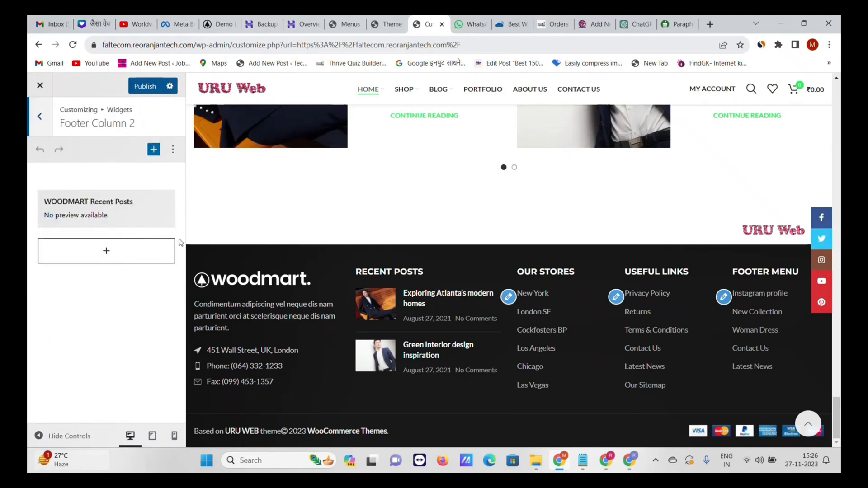
left_click(104, 216)
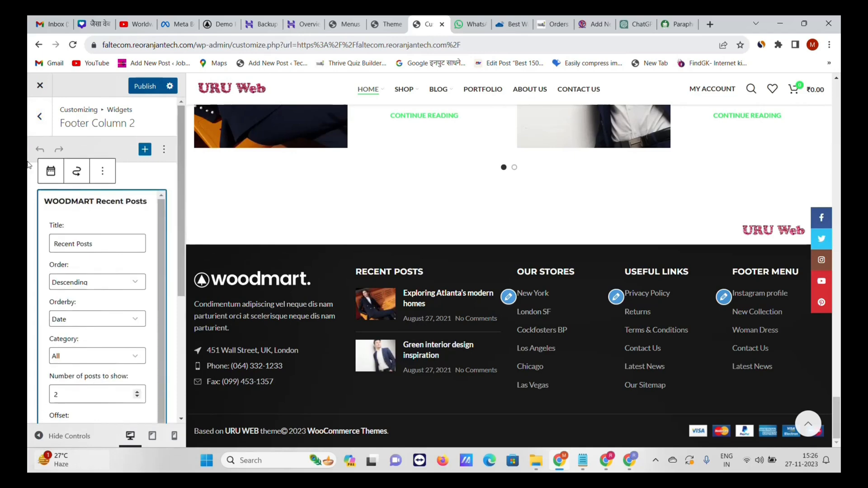
left_click(40, 117)
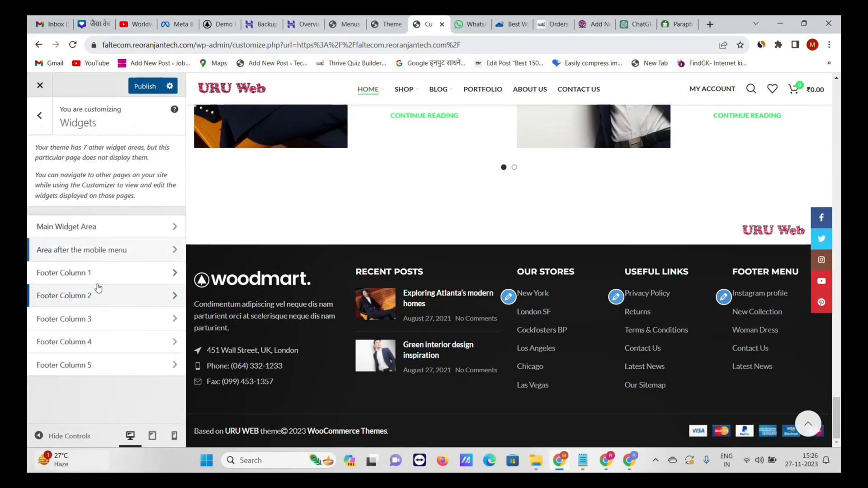
left_click(104, 322)
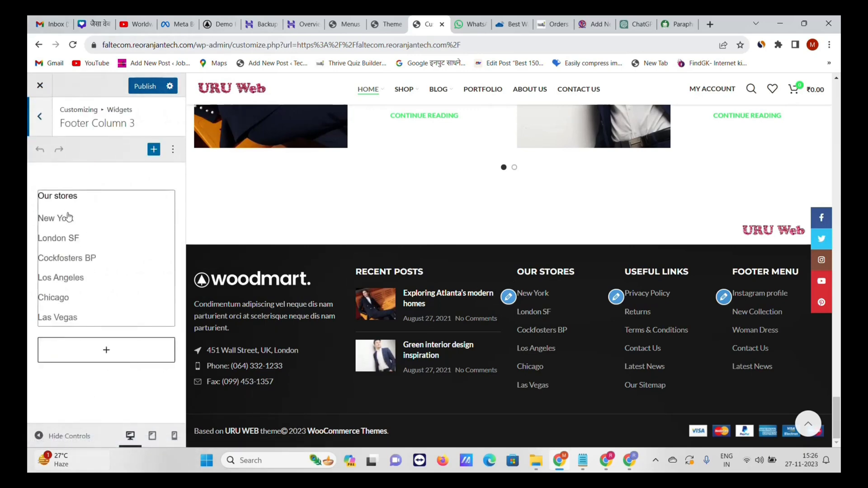
left_click(158, 272)
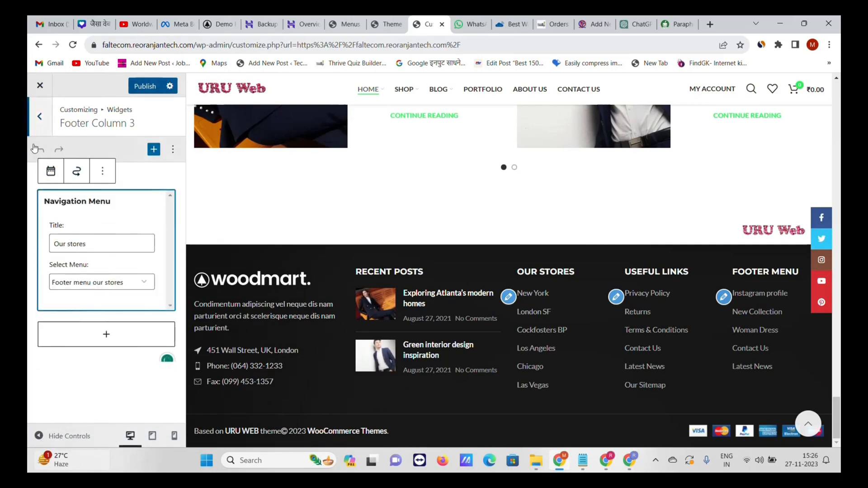
left_click(40, 116)
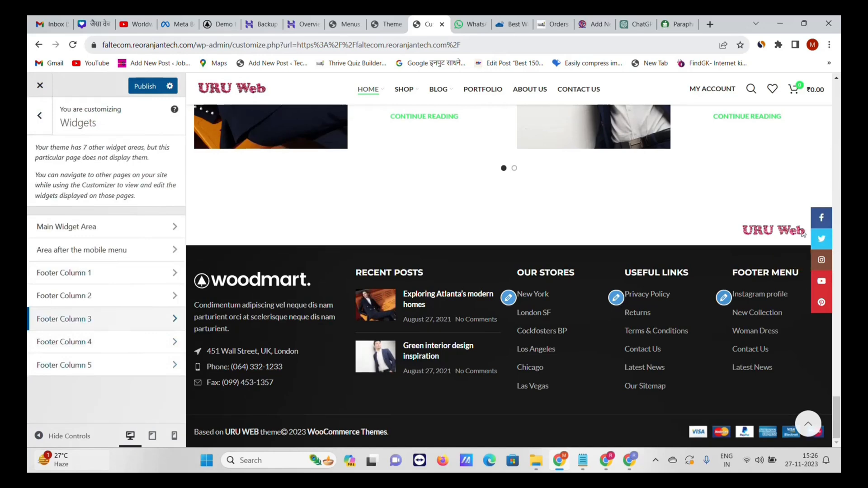
- Open the Main Widget Area and compare its widgets with the home page preview from the footer up to the bestsellers section
scroll(803, 234, "up", 3)
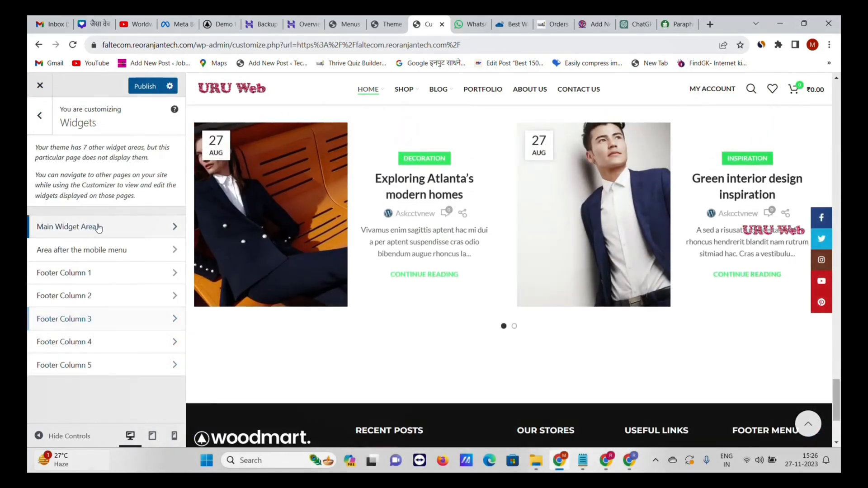
left_click(99, 227)
scroll(711, 222, "up", 3)
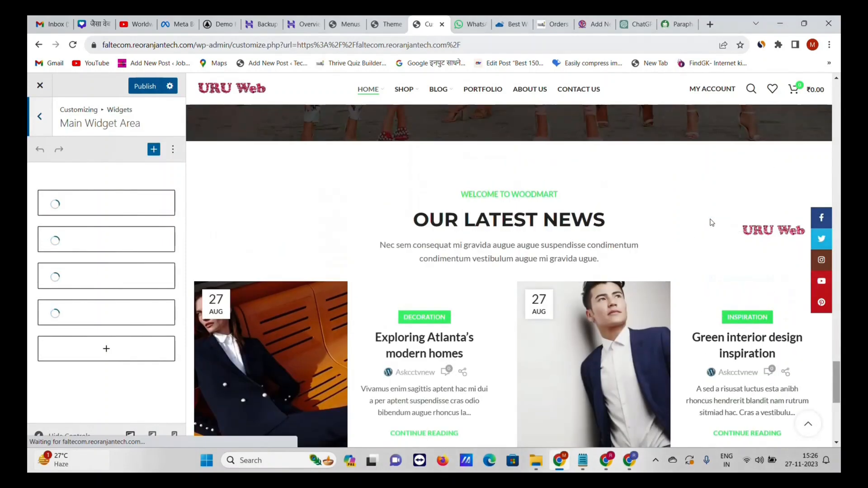
scroll(761, 234, "up", 3)
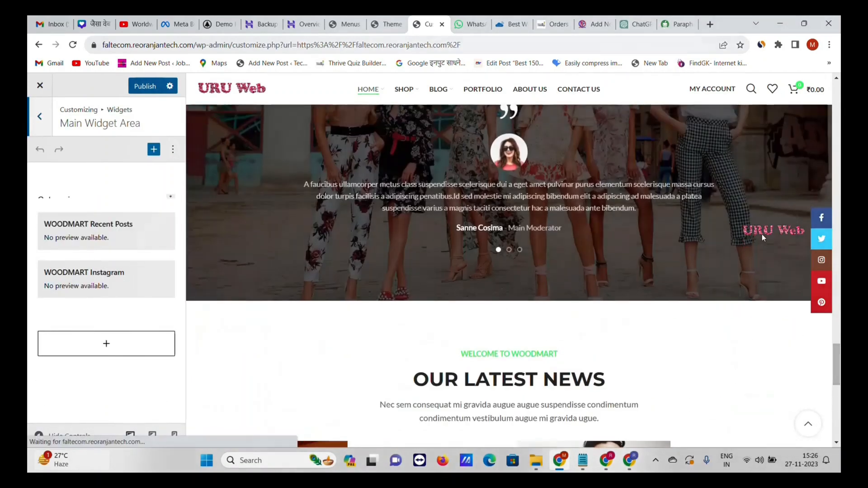
scroll(761, 234, "up", 10)
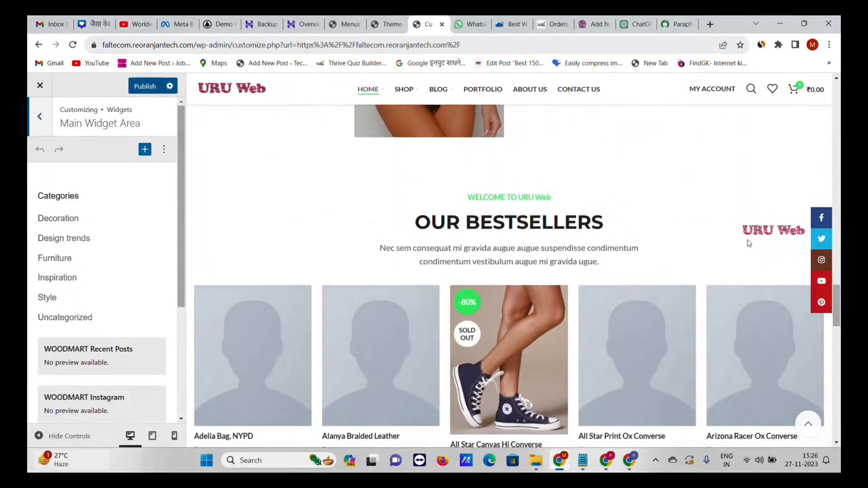
scroll(594, 298, "down", 2)
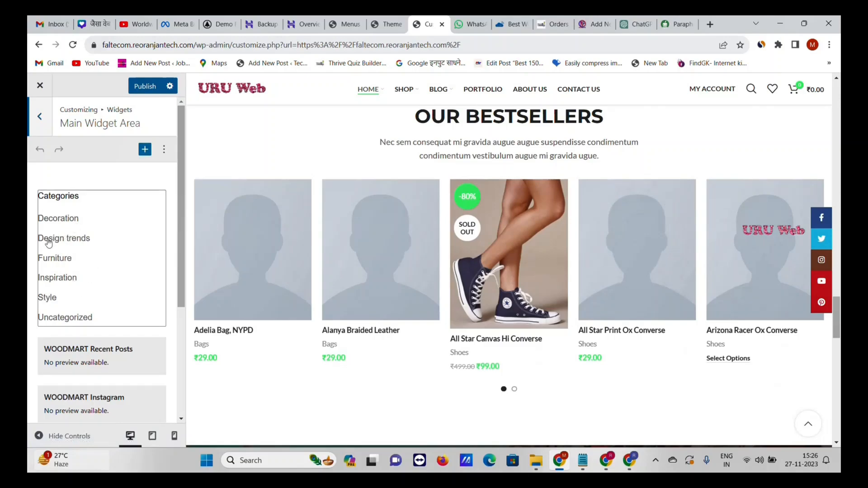
scroll(752, 255, "down", 15)
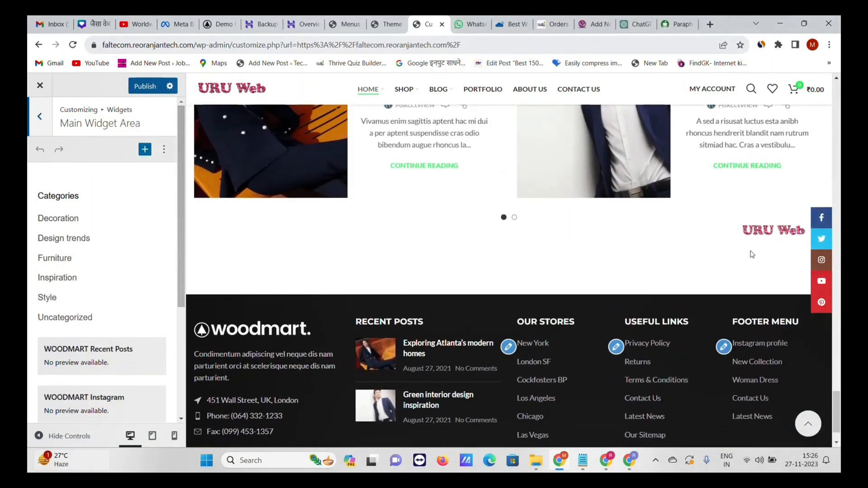
scroll(752, 254, "up", 12)
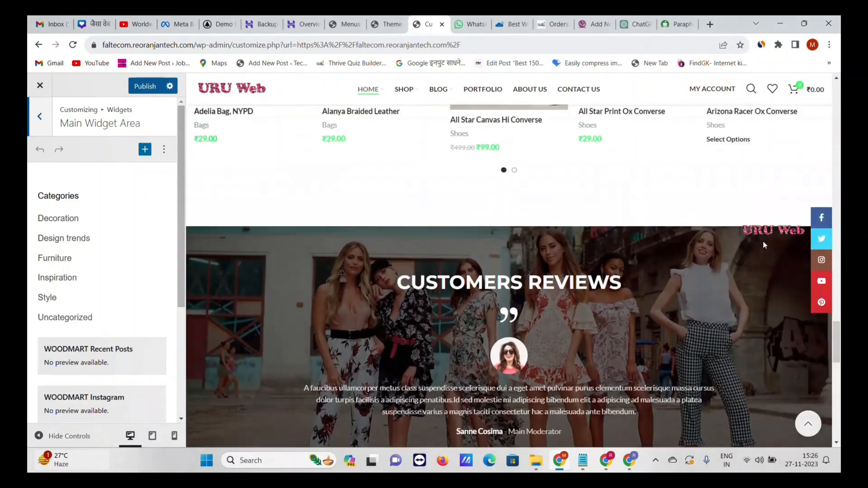
scroll(762, 244, "up", 7)
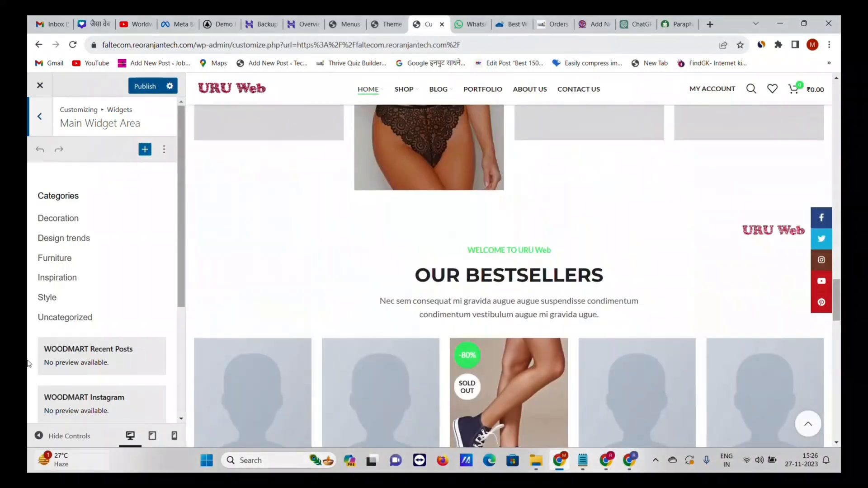
- Leave the widget settings and review the Store Notice in the WooCommerce settings
left_click(49, 131)
left_click(50, 133)
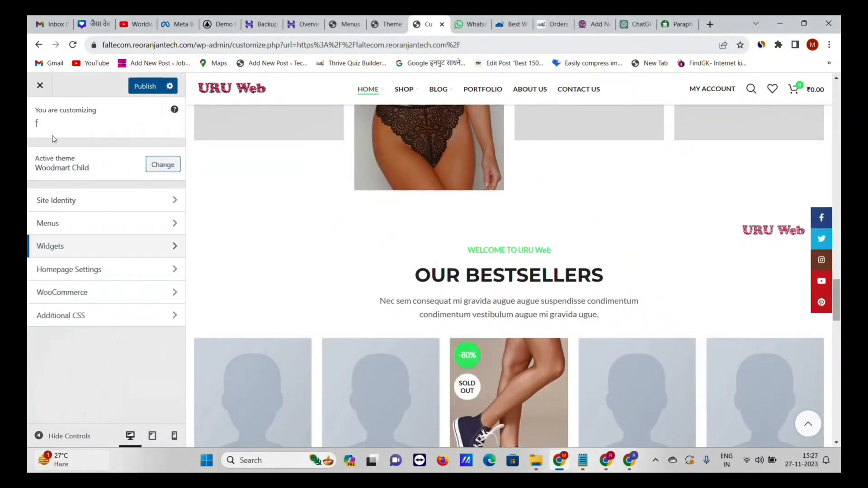
left_click(122, 294)
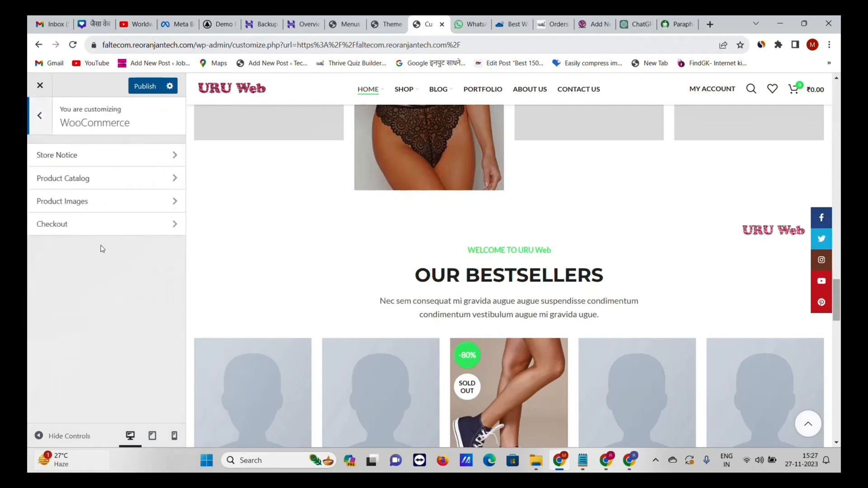
left_click(113, 155)
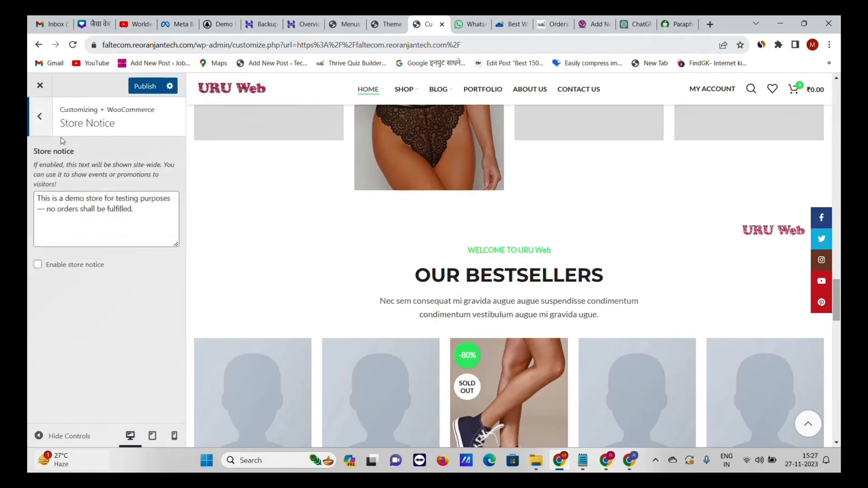
left_click(50, 126)
- Review the Product Catalog settings, checking the choices for category display and shop page display, the default sorting and the products per row
left_click(107, 176)
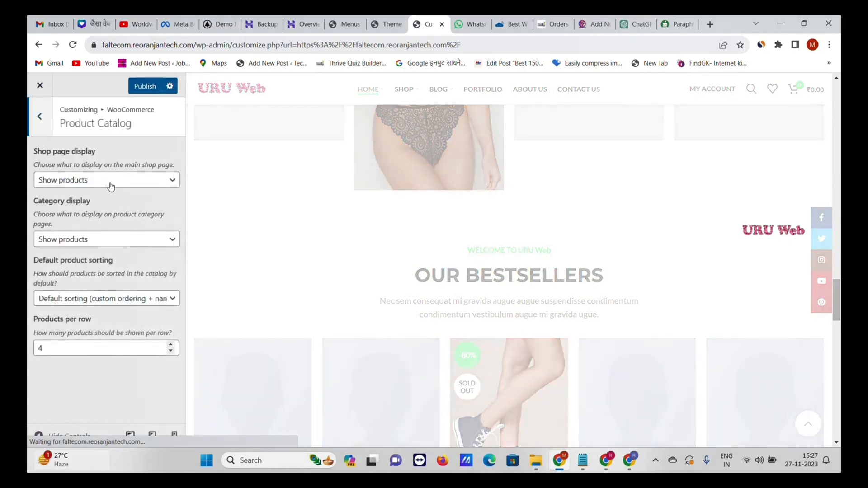
left_click(109, 243)
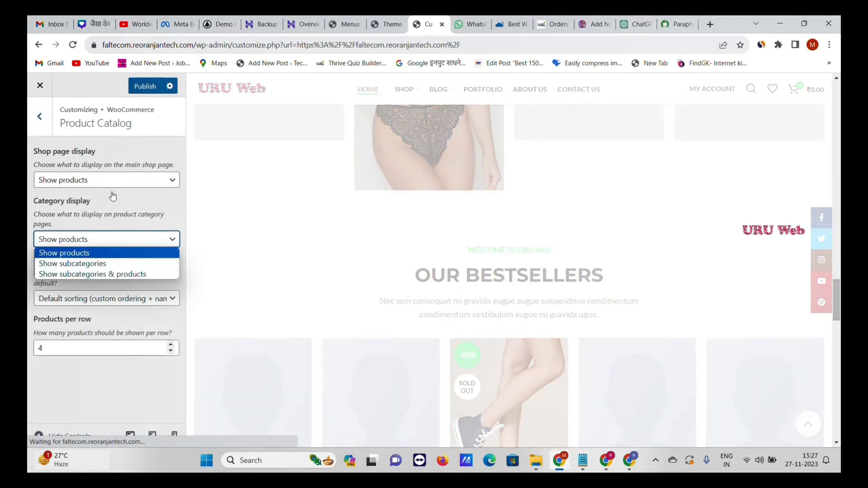
left_click(136, 180)
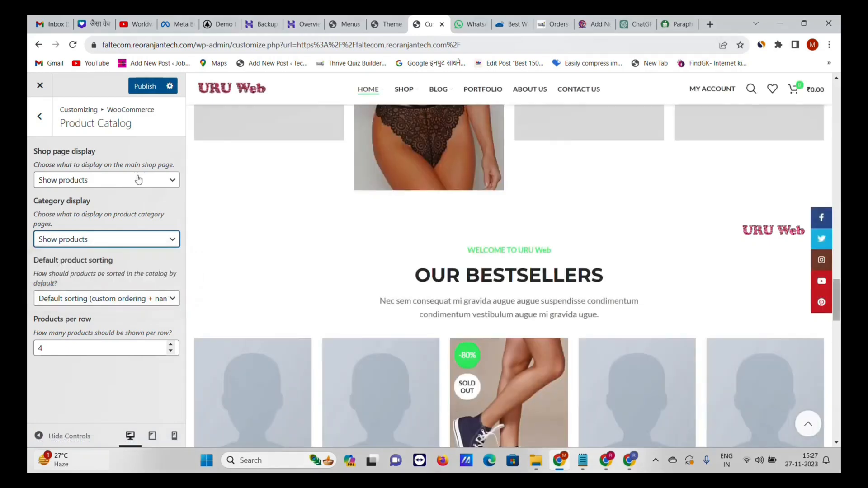
left_click(136, 180)
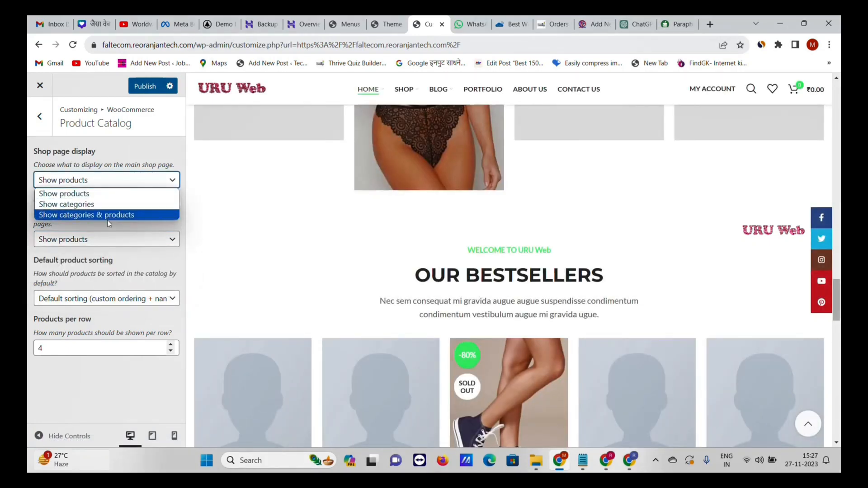
left_click(42, 258)
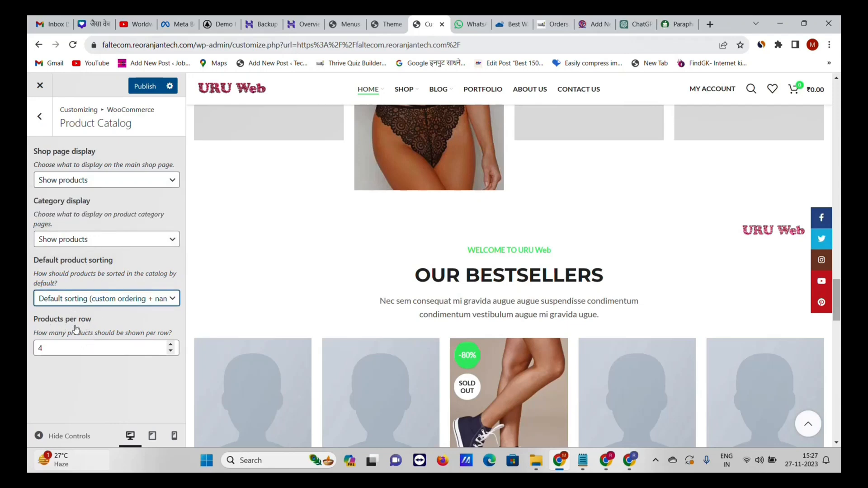
left_click(90, 346)
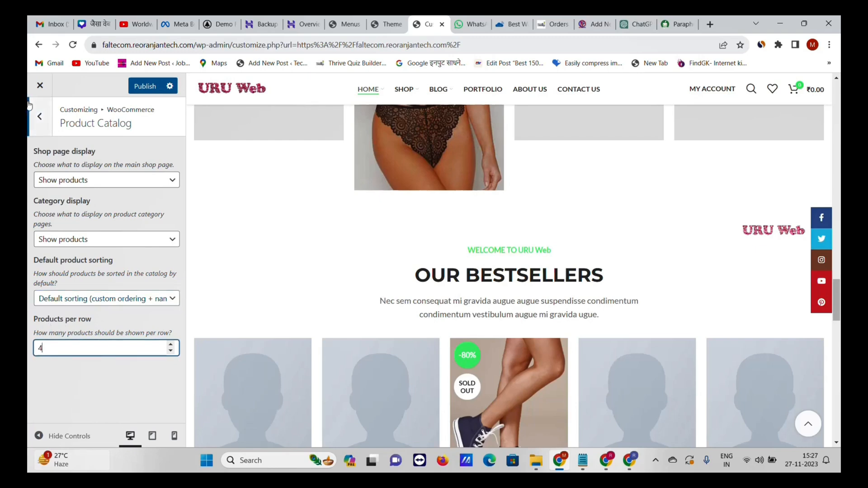
left_click(40, 117)
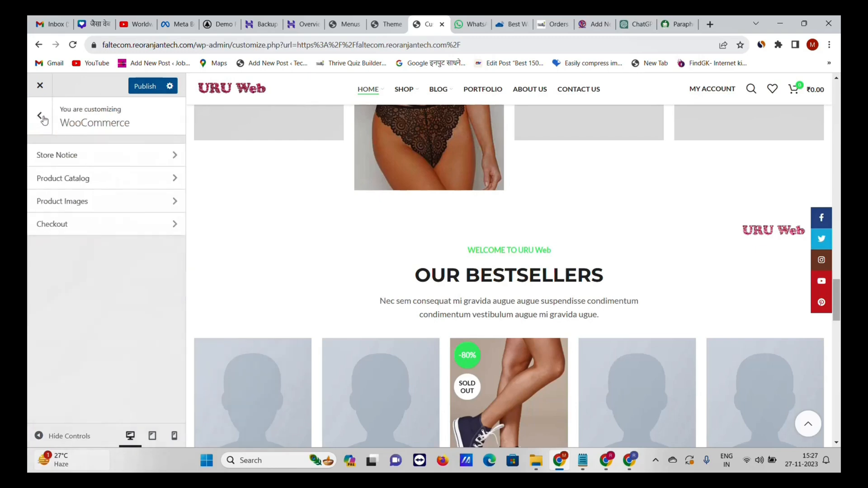
- Review the Product Images settings and the Checkout settings, keeping the company name field Optional
left_click(112, 204)
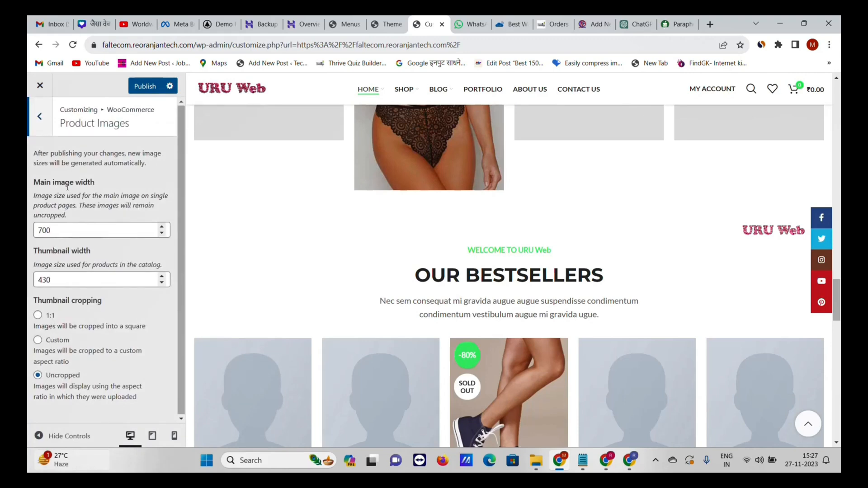
left_click(40, 118)
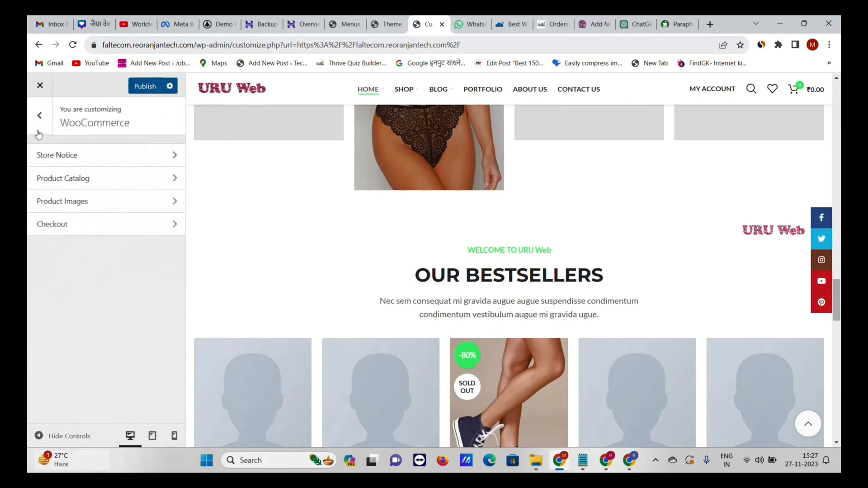
left_click(100, 226)
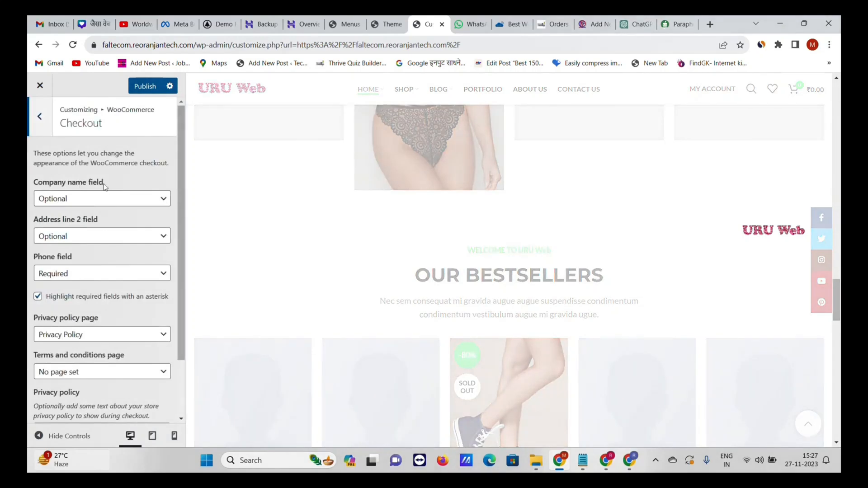
left_click(84, 204)
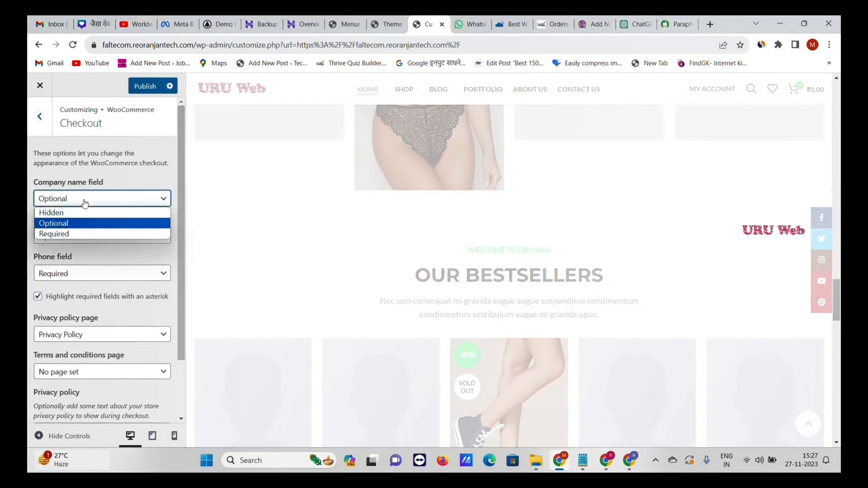
left_click(72, 223)
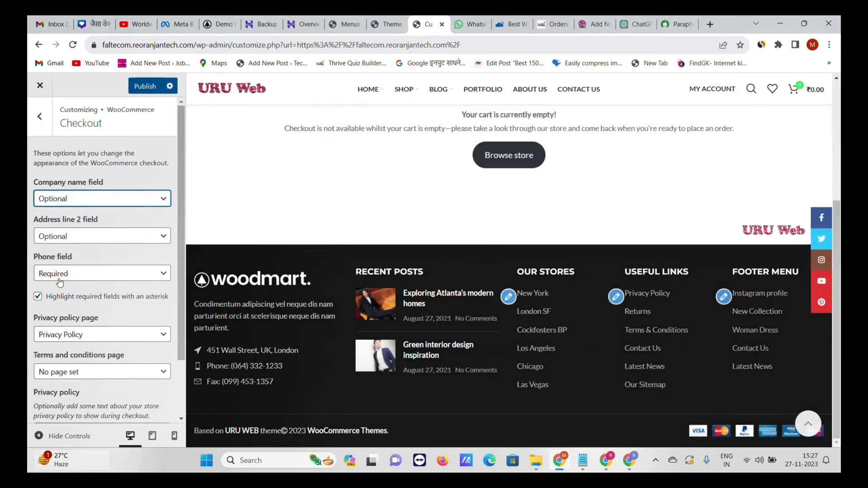
scroll(62, 270, "down", 3)
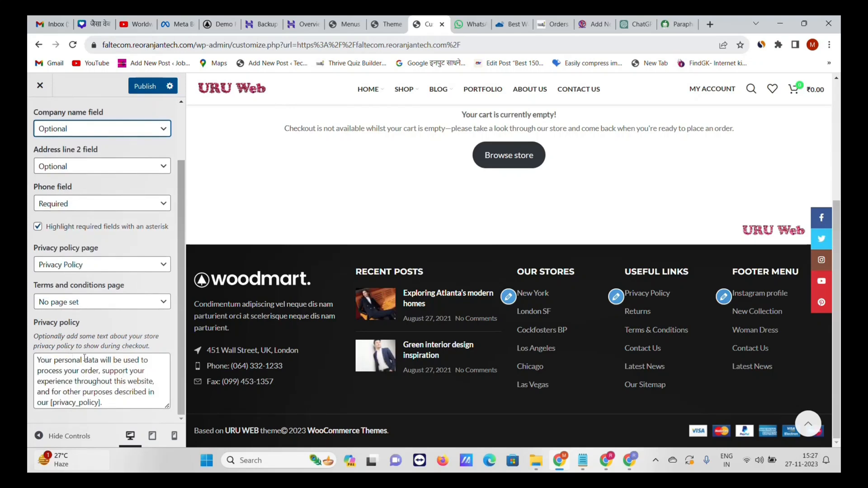
scroll(87, 242, "up", 3)
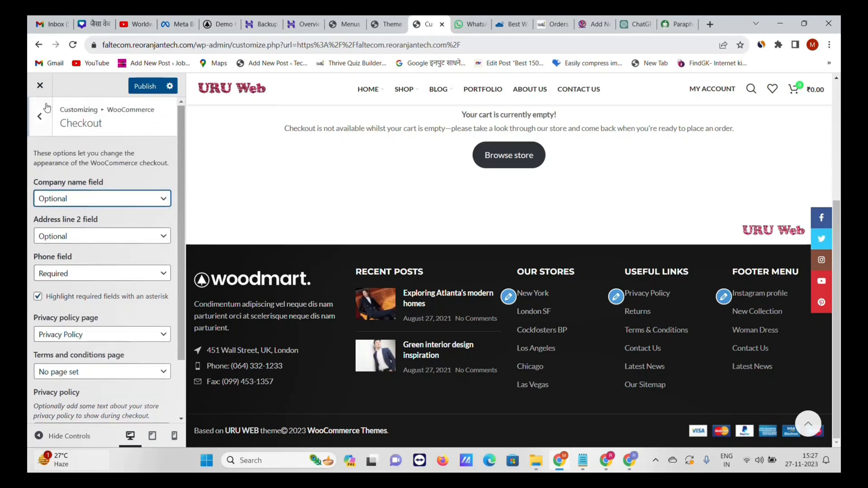
- Leave the WooCommerce Checkout settings, publish the customizer changes and close the customizer
left_click(40, 113)
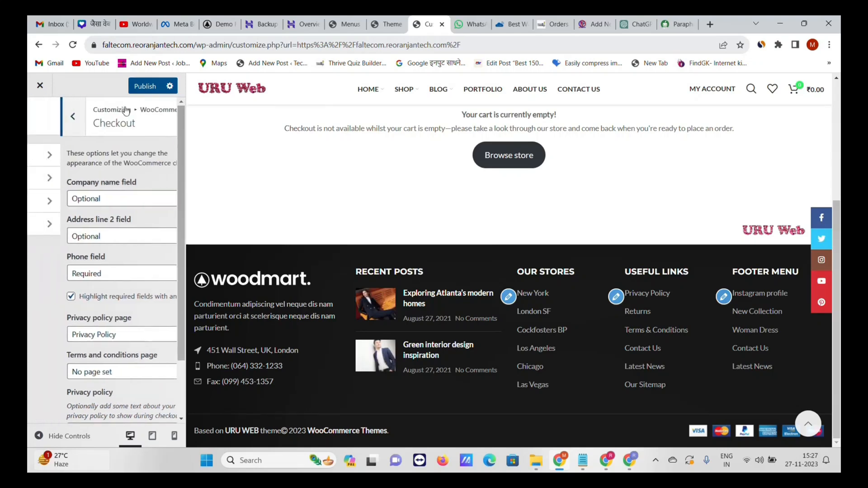
left_click(145, 87)
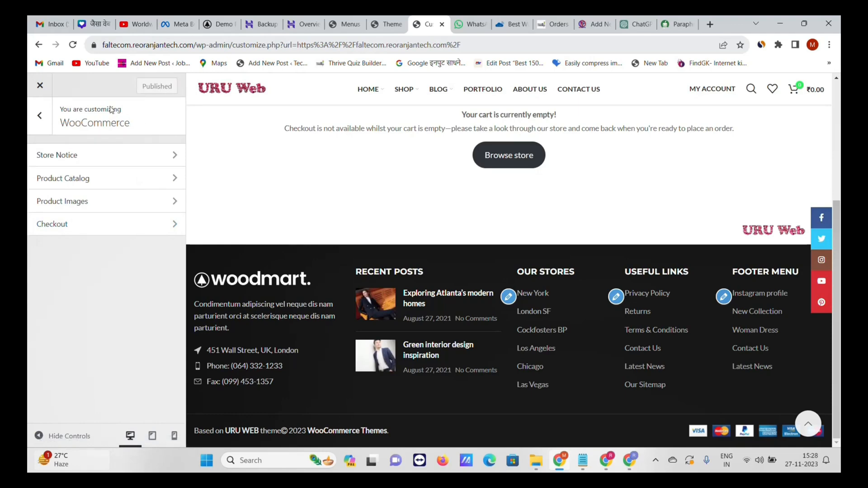
left_click(39, 85)
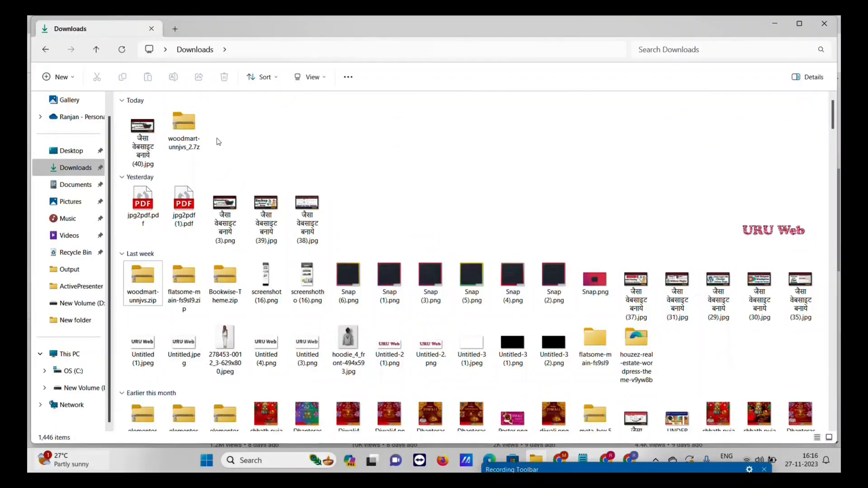
- Extract woodmart-unnjvs_2.7z into the Downloads folder in File Explorer with WinRAR, entering the archive password and replacing the existing woodmart-unnjvs.zip
left_click(186, 127)
right_click(186, 127)
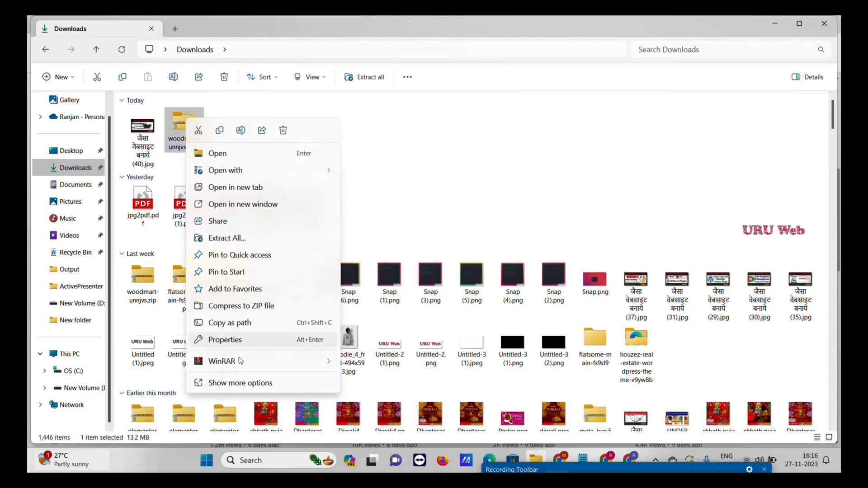
mouse_move(250, 367)
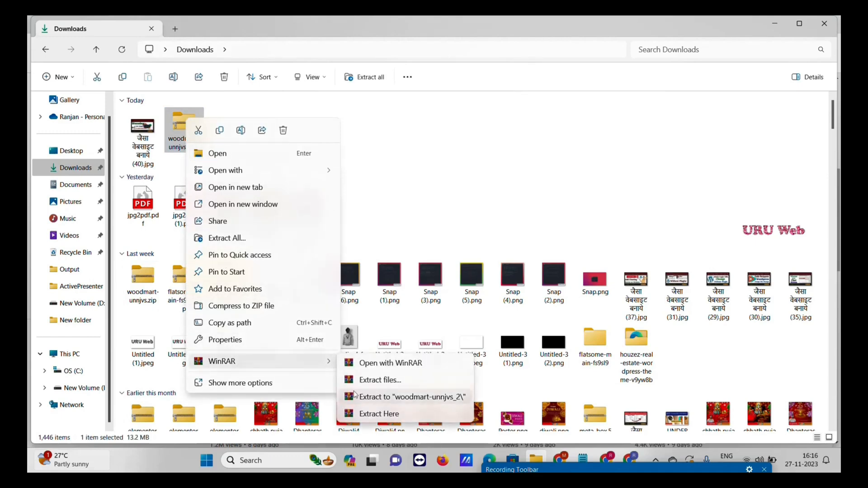
left_click(387, 415)
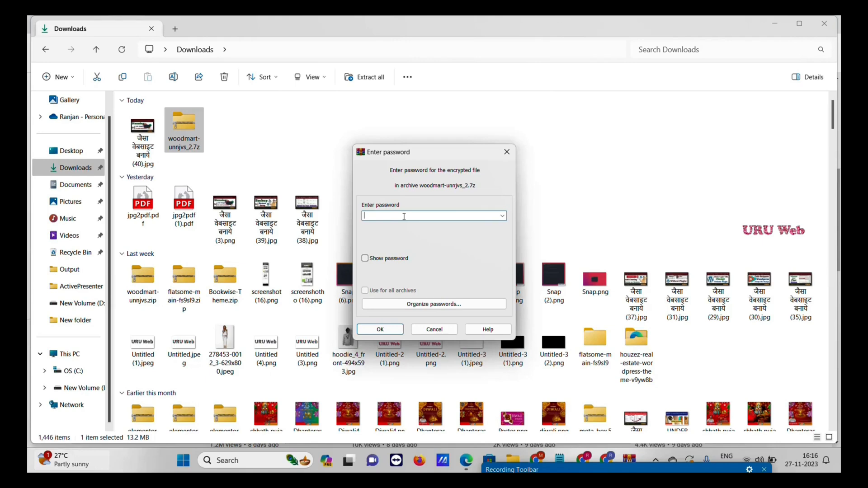
type("•••")
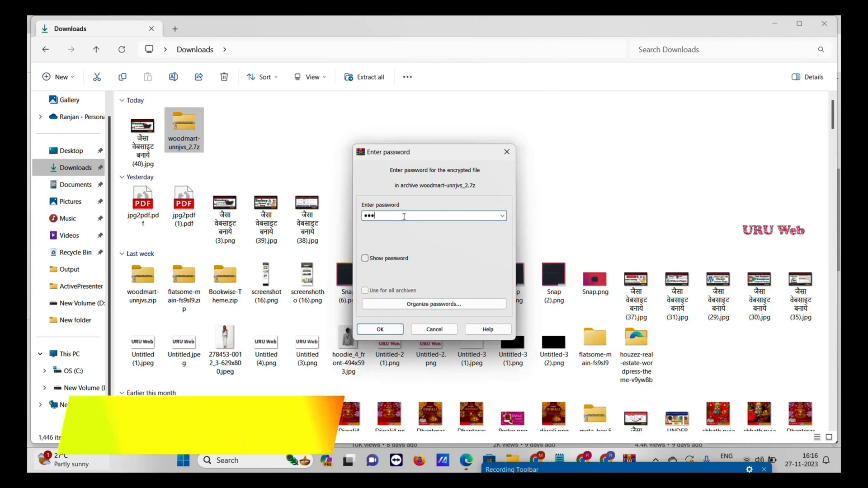
type("••")
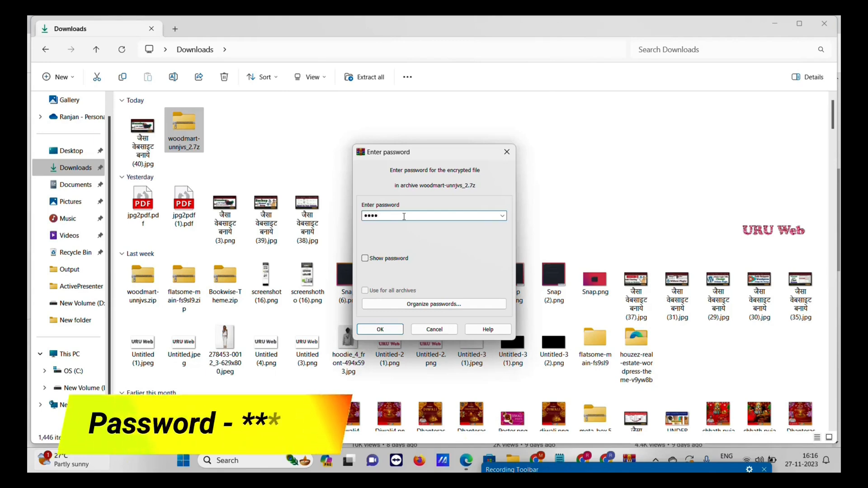
type("•")
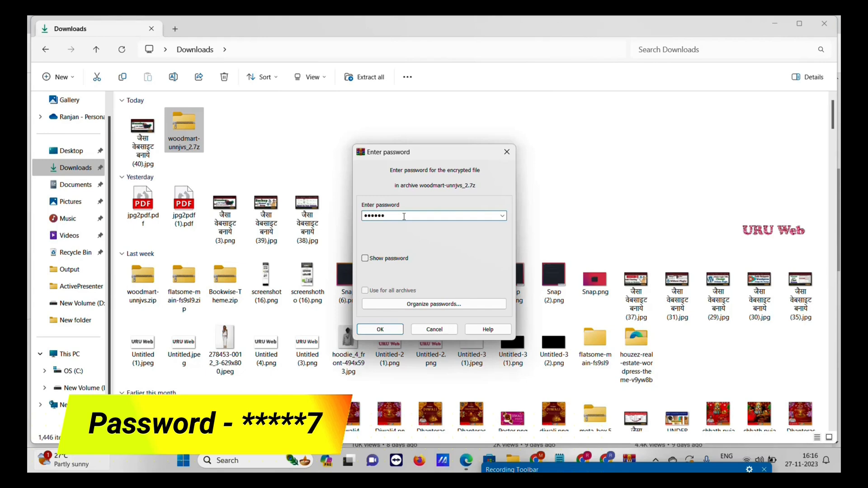
left_click(388, 331)
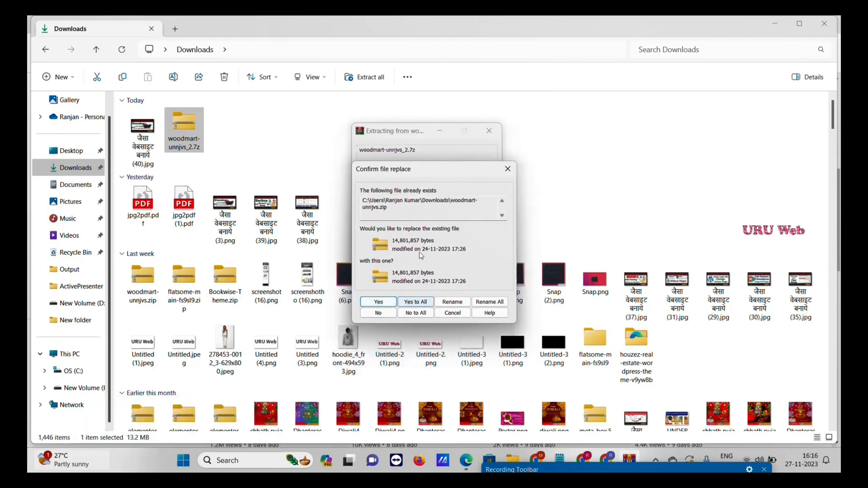
left_click(394, 303)
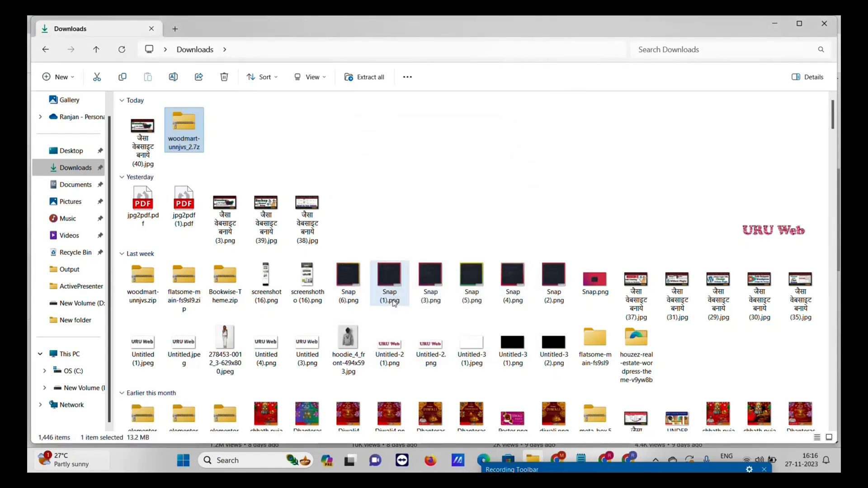